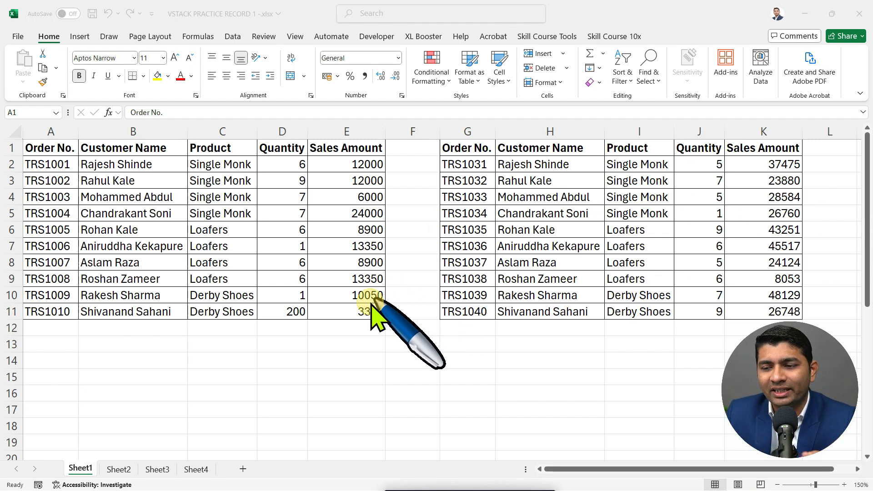
# Step: Stack the data rows of both order tables without headers by entering =VSTACK(A2:E11,G2:K11) in cell A15
pyautogui.click(58, 376)
pyautogui.click(43, 377)
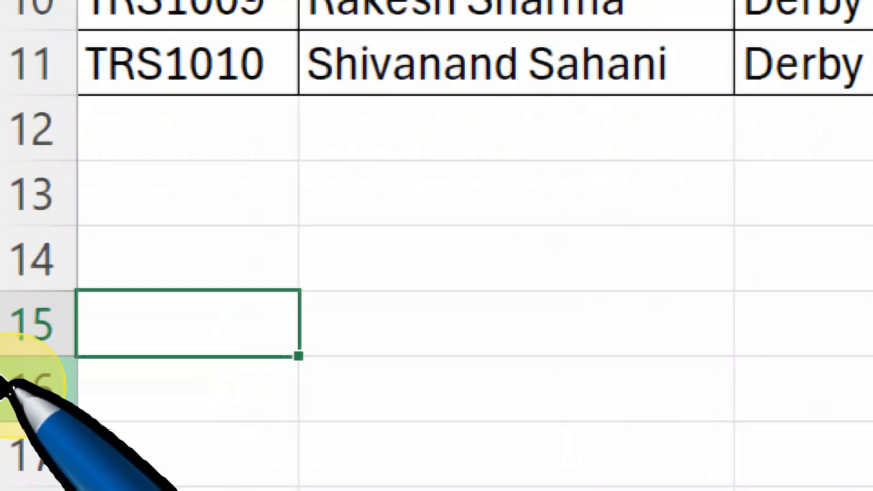
pyautogui.write('=VS')
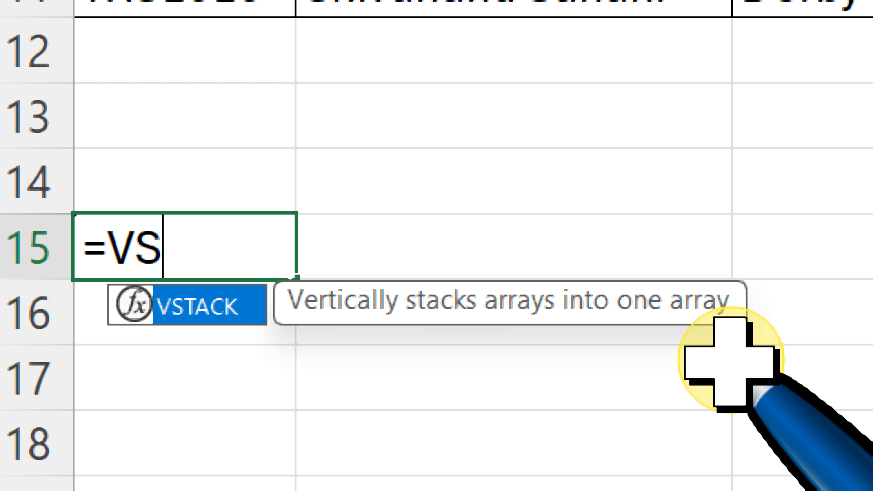
pyautogui.doubleClick(225, 312)
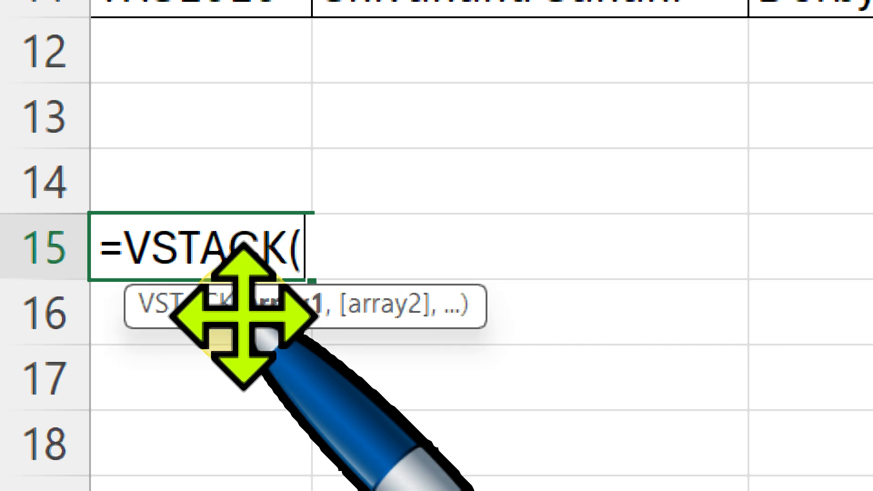
pyautogui.moveTo(341, 292); pyautogui.dragTo(361, 361)
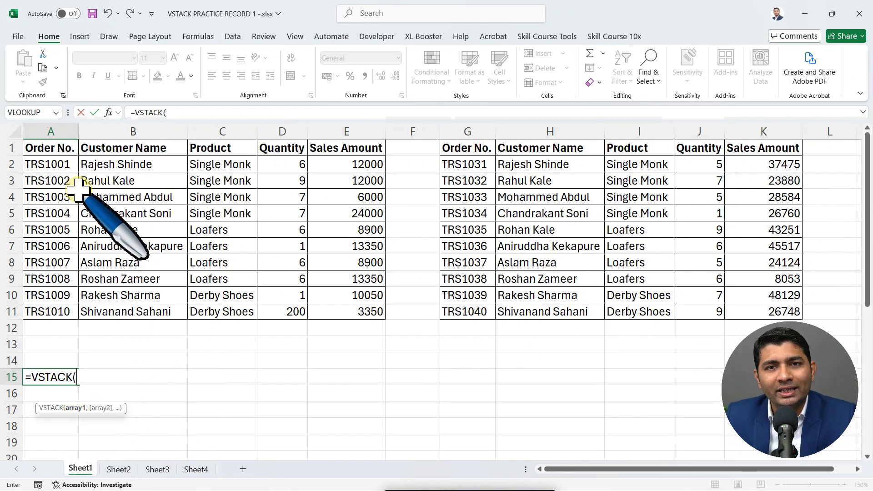
pyautogui.moveTo(65, 164); pyautogui.dragTo(348, 309)
pyautogui.write(',')
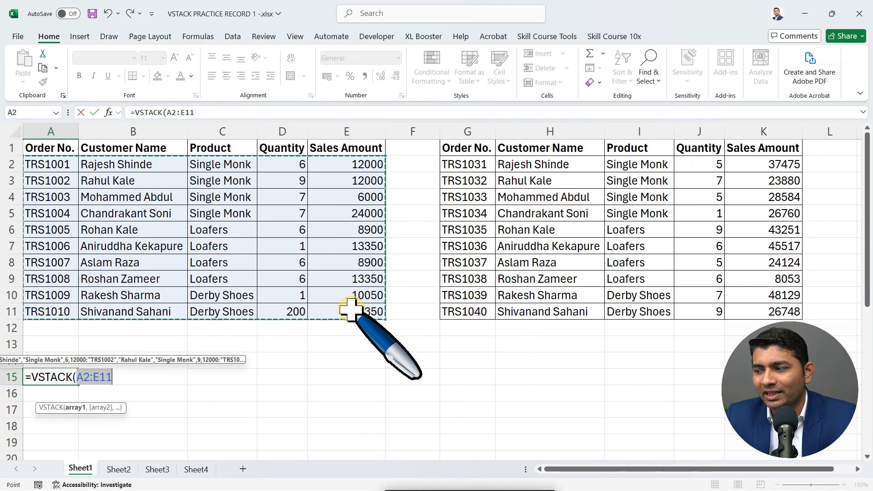
pyautogui.moveTo(464, 164); pyautogui.dragTo(776, 313)
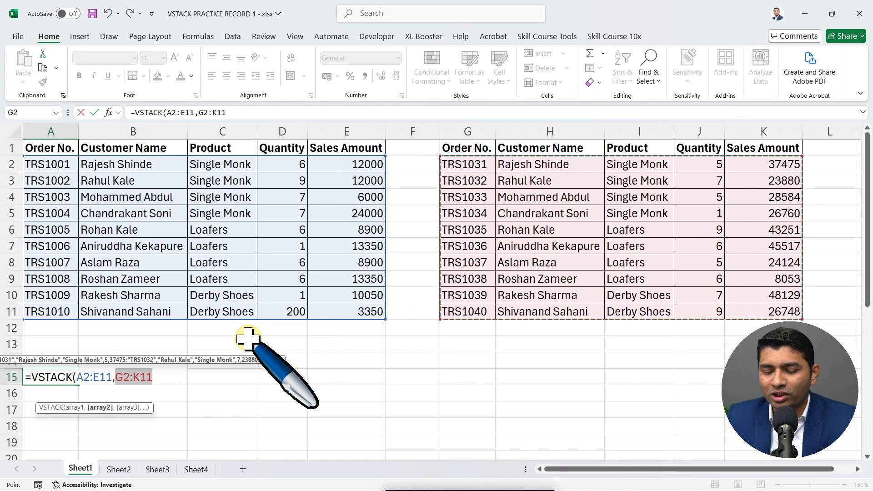
pyautogui.write(')')
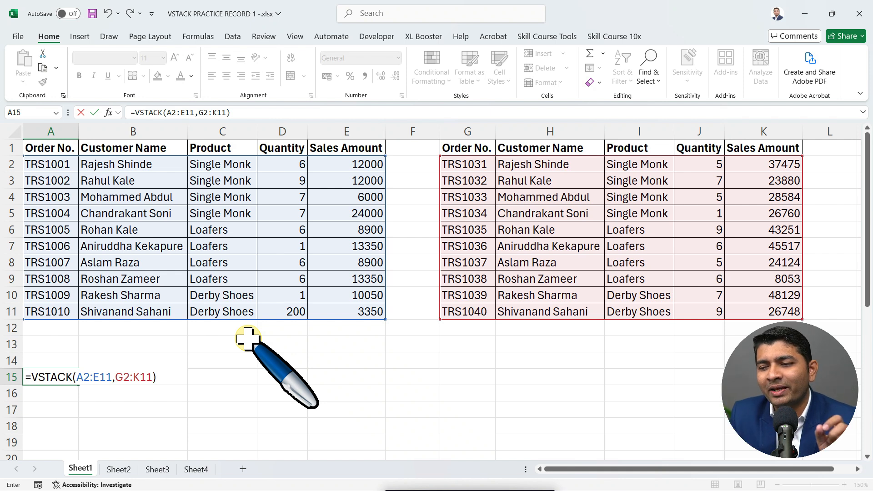
pyautogui.press('Return')
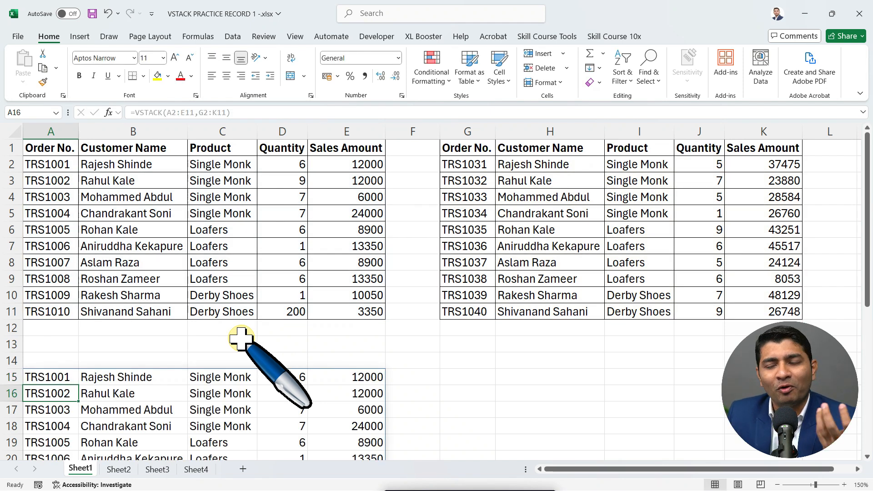
# Step: Examine the stacked output and compare the left table's rows, A2 to A11, with A15:E24 in the result
pyautogui.scroll(-4, 241, 339)
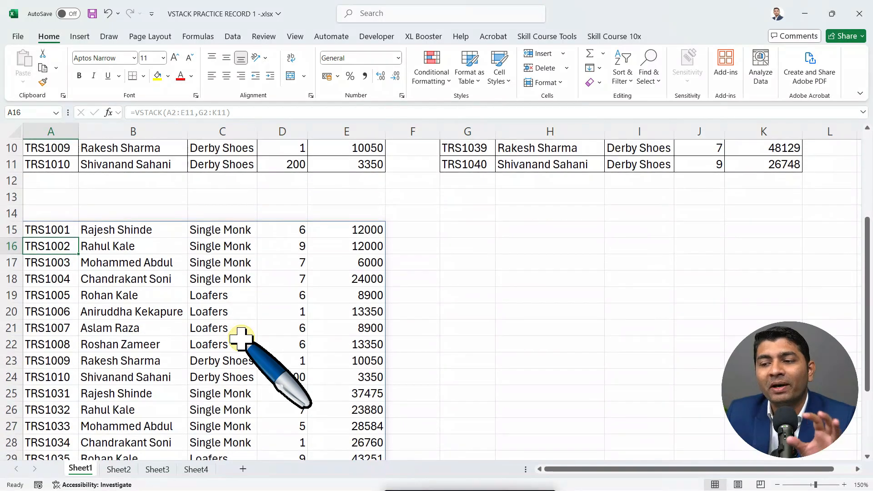
pyautogui.scroll(-2, 241, 339)
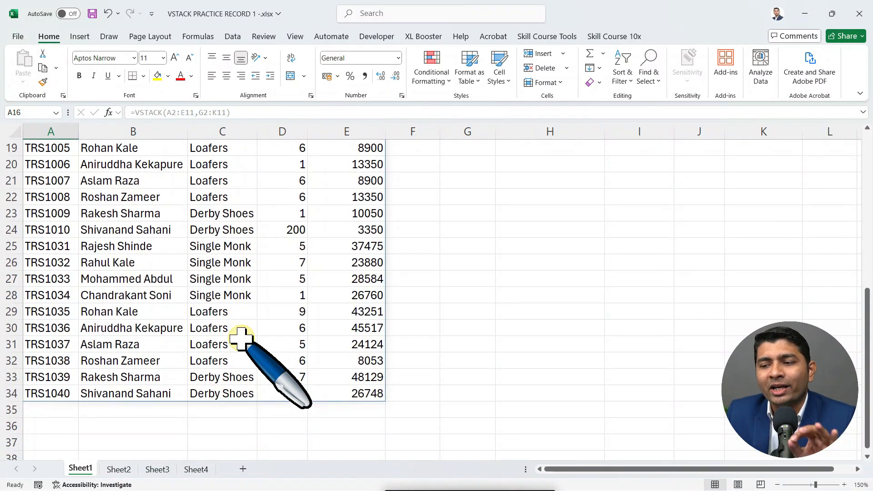
pyautogui.scroll(6, 241, 339)
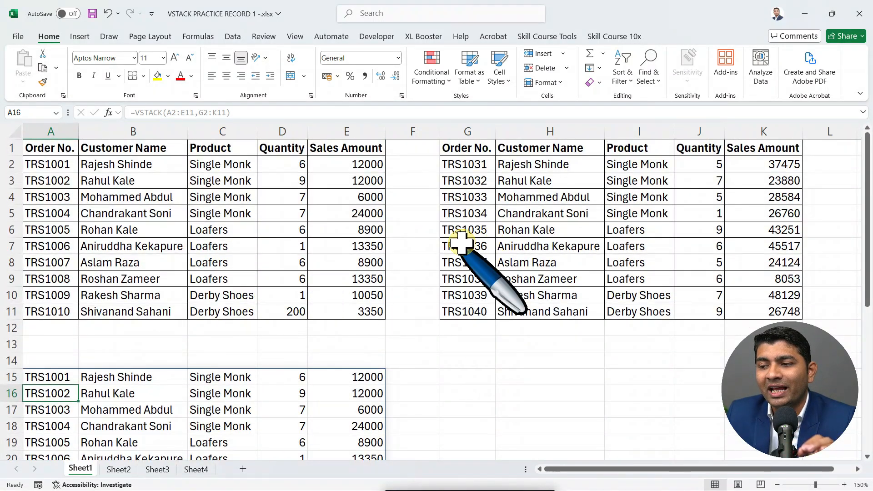
pyautogui.scroll(-6, 165, 289)
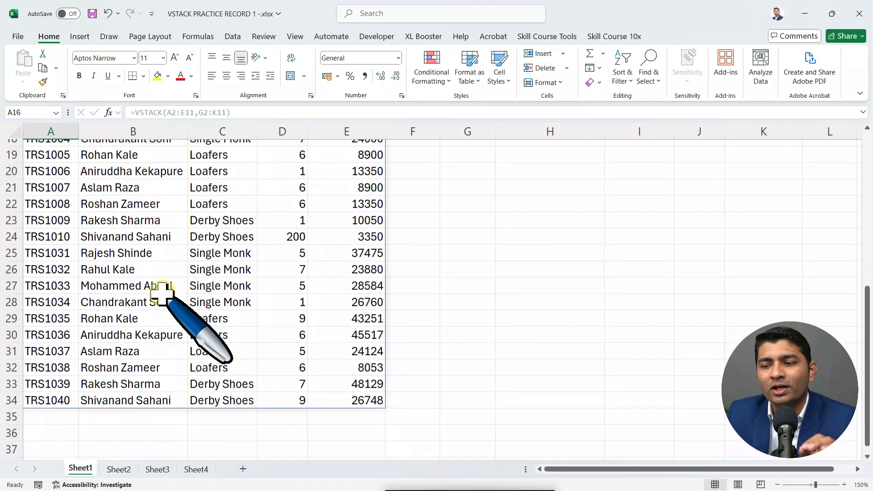
pyautogui.scroll(6, 162, 293)
pyautogui.click(66, 165)
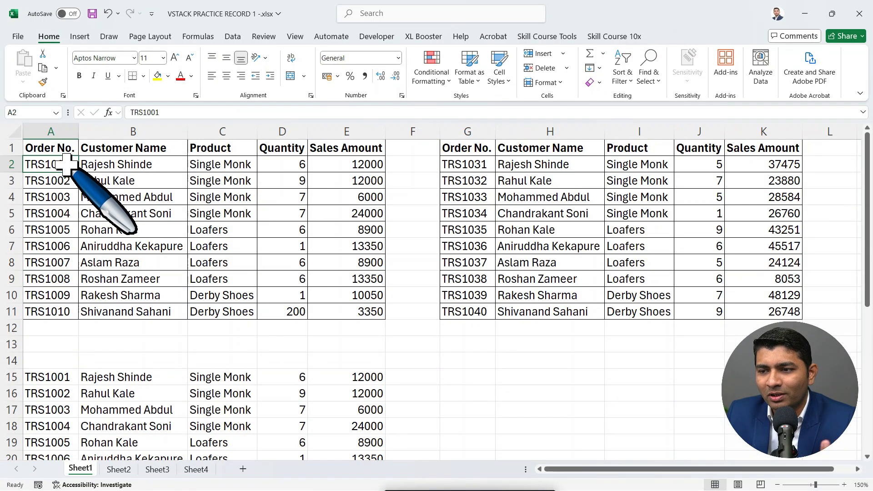
pyautogui.click(68, 312)
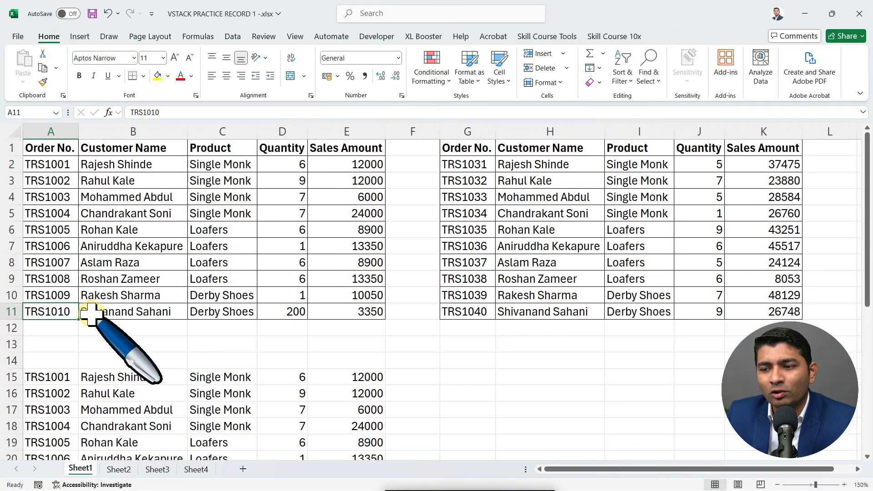
pyautogui.scroll(-3, 91, 318)
pyautogui.moveTo(64, 230); pyautogui.dragTo(363, 375)
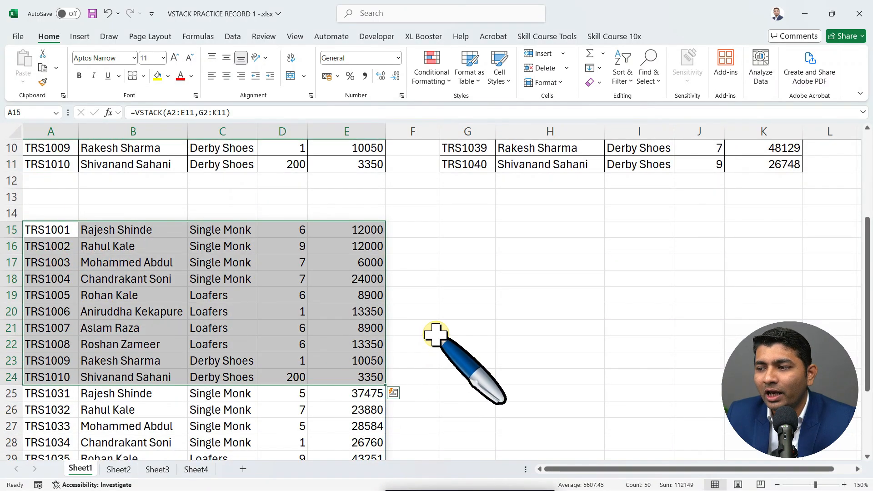
# Step: Compare the second table's rows, from G2 to G11, with their stacked copy in A25:E34
pyautogui.scroll(3, 432, 335)
pyautogui.click(473, 165)
pyautogui.click(473, 312)
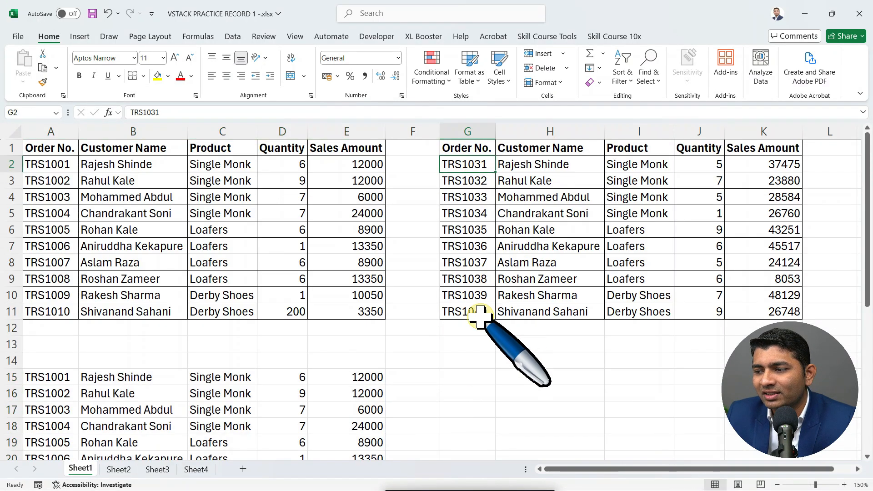
pyautogui.scroll(-1, 266, 298)
pyautogui.scroll(-6, 266, 298)
pyautogui.moveTo(45, 245); pyautogui.dragTo(356, 399)
pyautogui.click(240, 281)
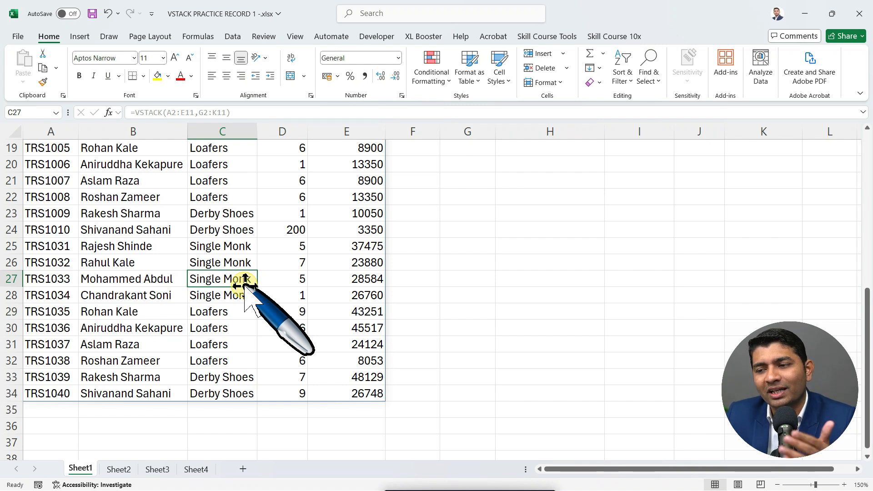
pyautogui.scroll(6, 246, 286)
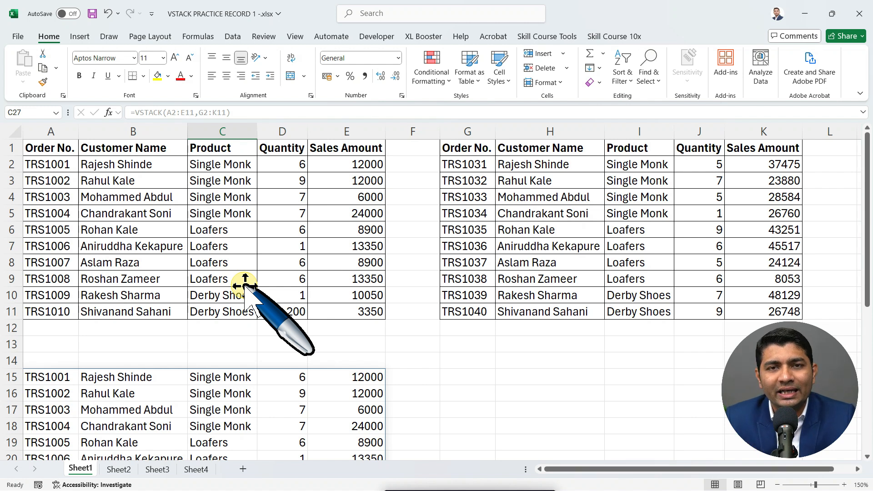
# Step: On Sheet2, stack both order tables including their headers by entering =VSTACK(A1:E11,G1:K11) in cell A15
pyautogui.hotkey('ctrl', 'pagedown')
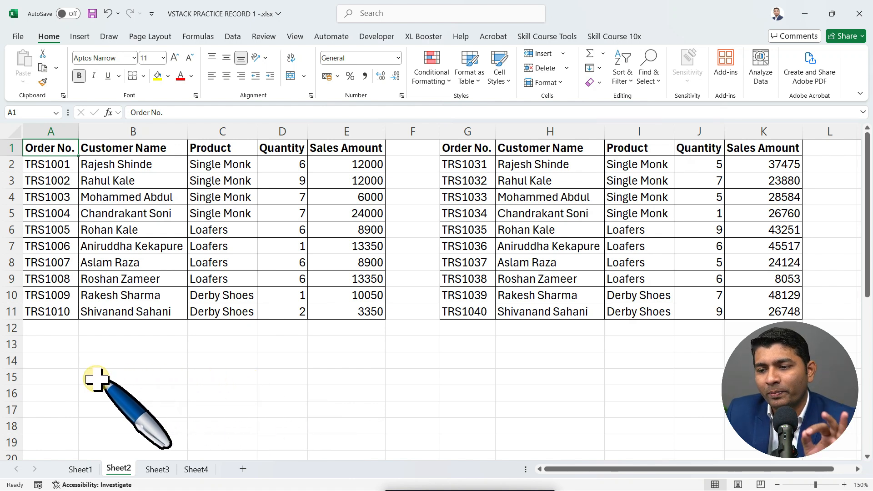
pyautogui.click(61, 377)
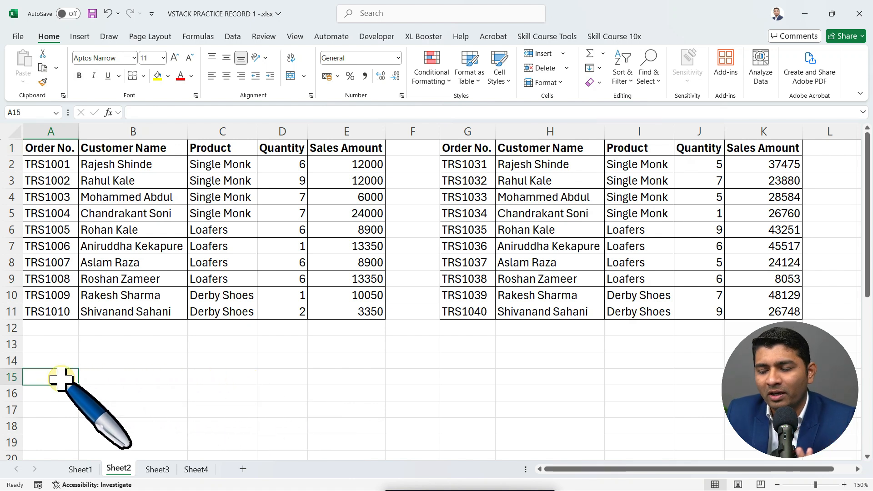
pyautogui.write('=VS')
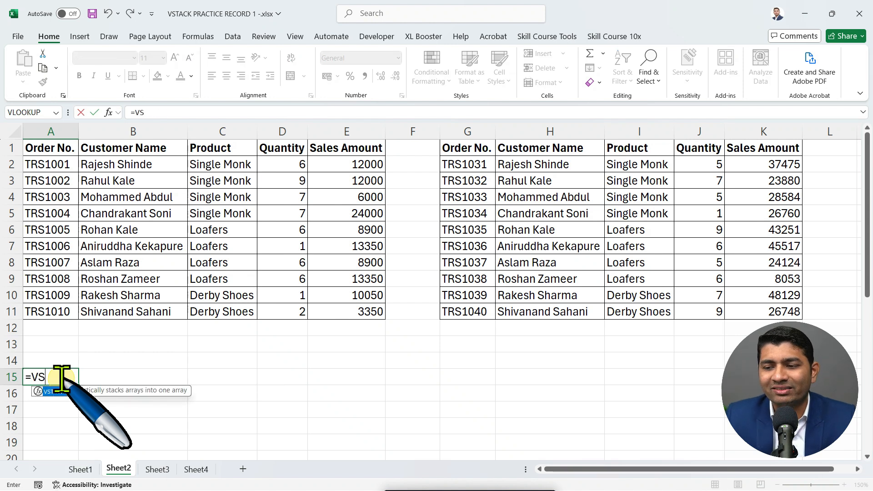
pyautogui.doubleClick(64, 390)
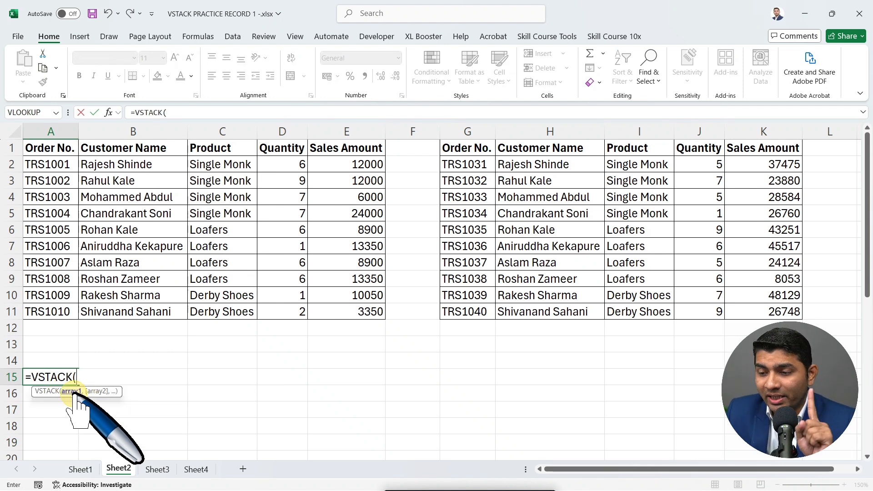
pyautogui.moveTo(49, 148); pyautogui.dragTo(348, 312)
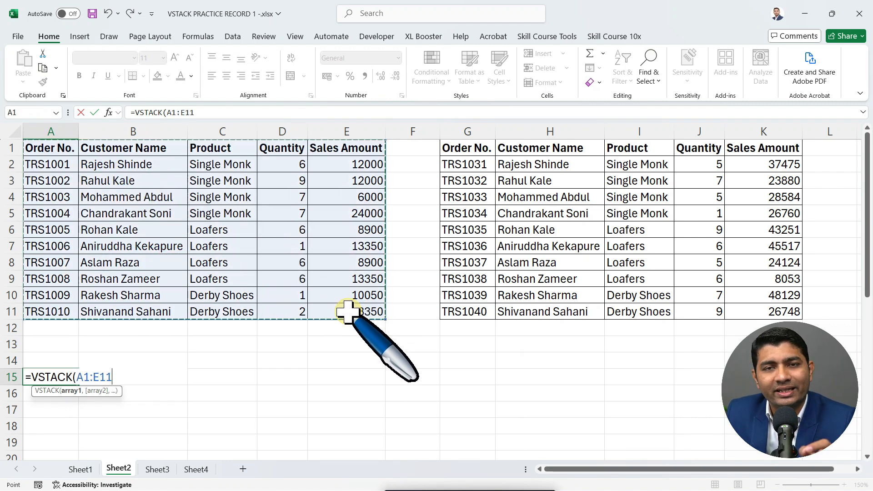
pyautogui.write(',')
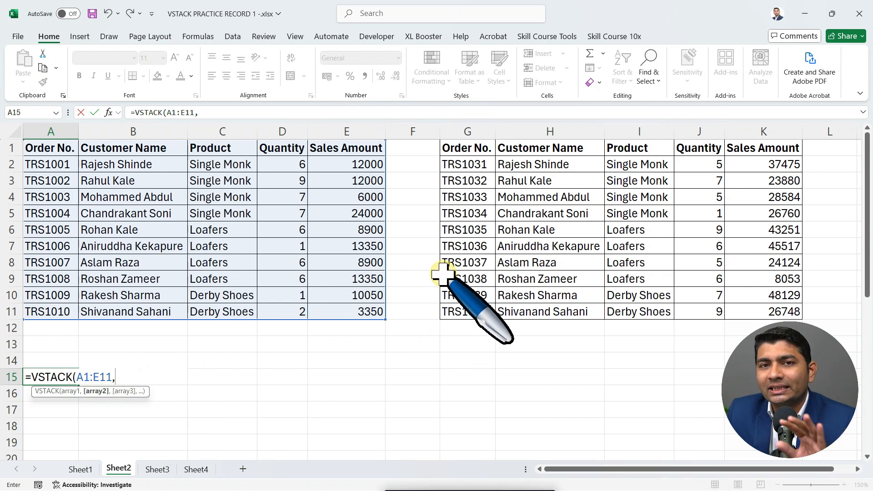
pyautogui.moveTo(468, 165); pyautogui.dragTo(760, 310)
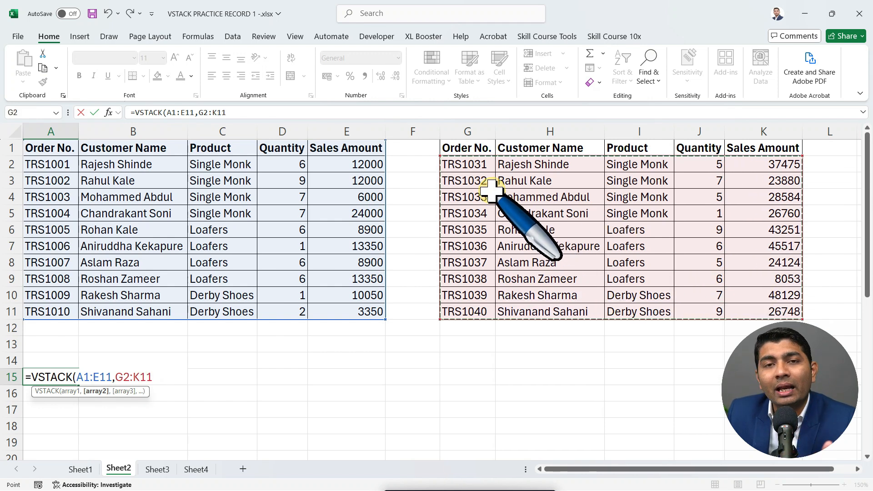
pyautogui.moveTo(476, 146); pyautogui.dragTo(777, 307)
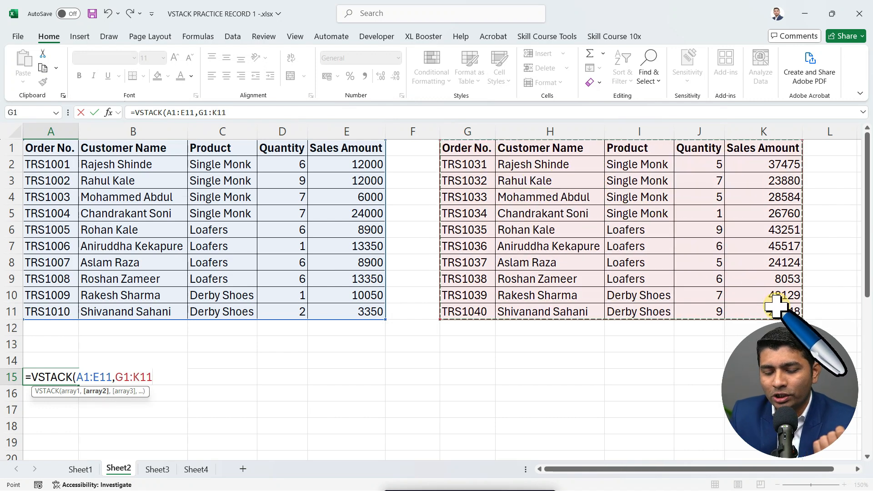
pyautogui.write(')')
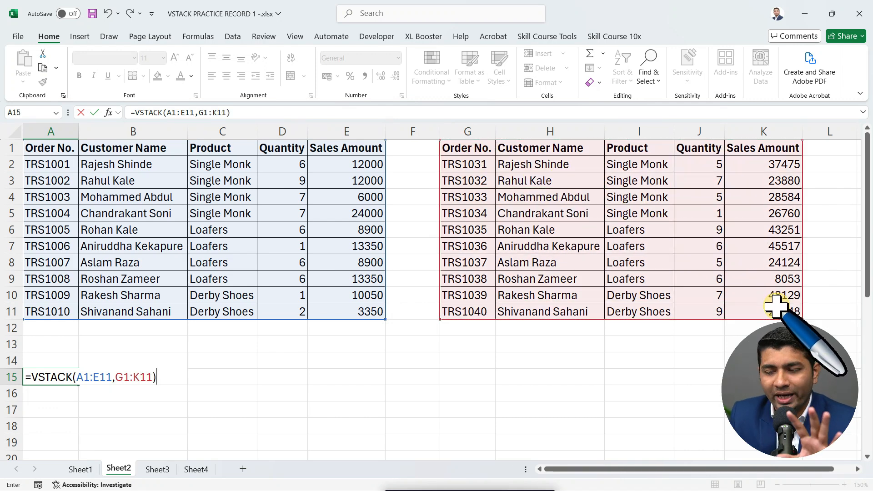
pyautogui.press('Return')
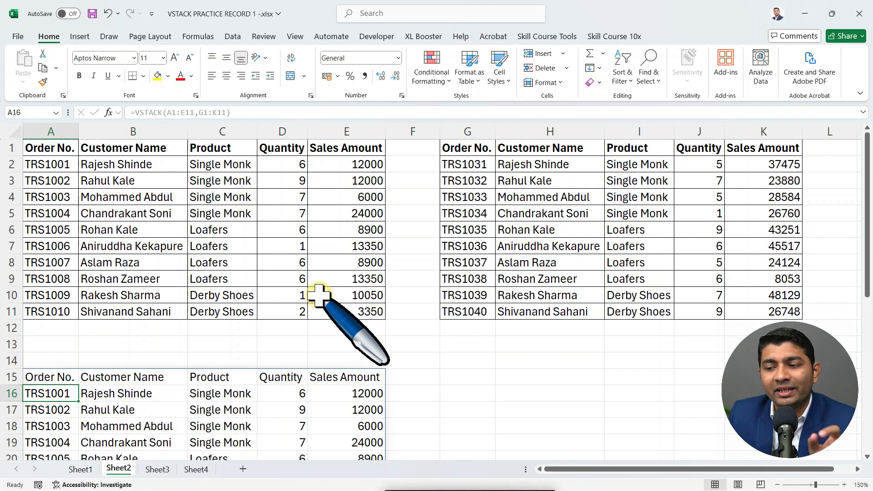
# Step: Examine the stacked output on Sheet2 for header rows, comparing row 15 with row 26
pyautogui.scroll(-2, 317, 294)
pyautogui.scroll(-2, 318, 296)
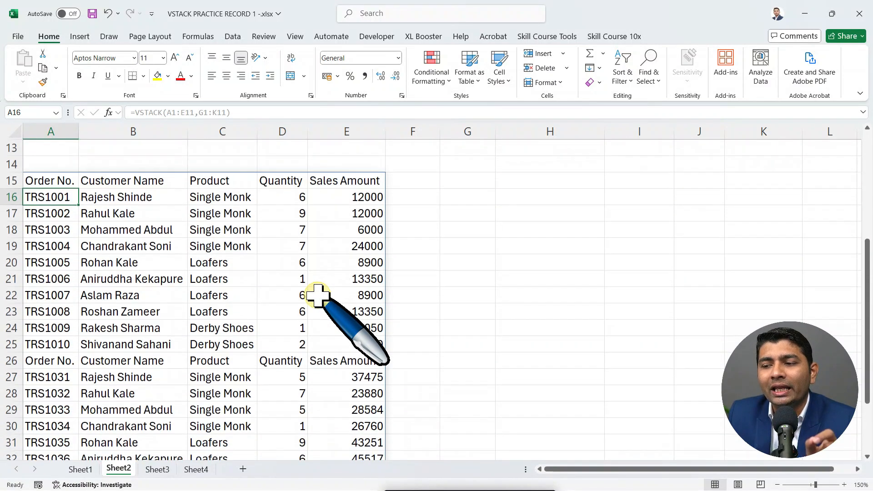
pyautogui.moveTo(72, 360); pyautogui.dragTo(337, 359)
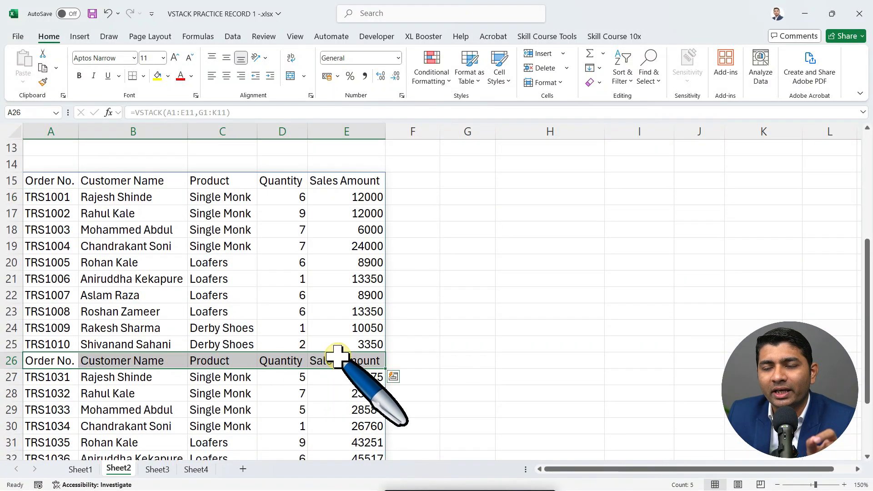
pyautogui.moveTo(50, 180); pyautogui.dragTo(345, 183)
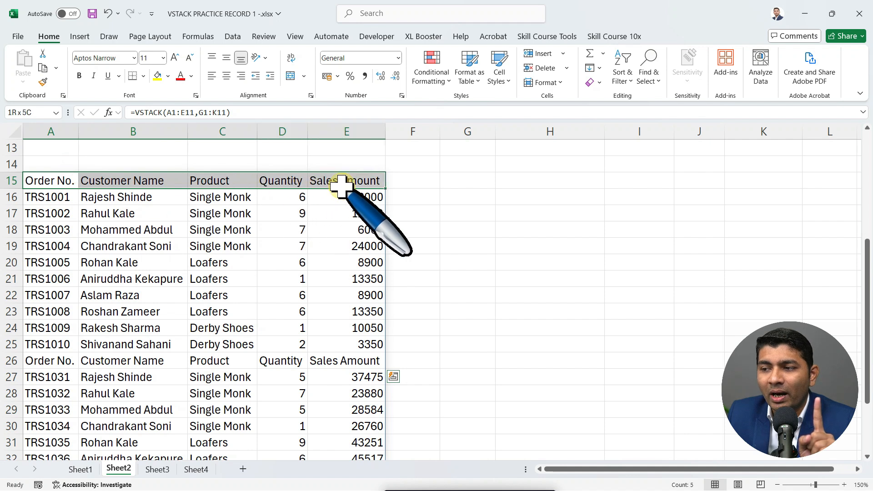
pyautogui.moveTo(59, 360); pyautogui.dragTo(339, 361)
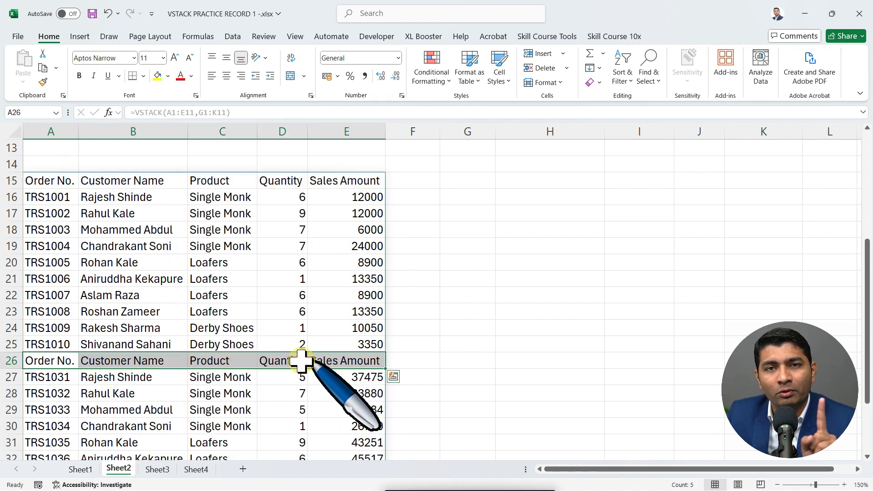
# Step: On Sheet2, change the formula in A15 to =VSTACK(A1:E11,G2:K11) so the second table's header row is left out
pyautogui.scroll(4, 203, 354)
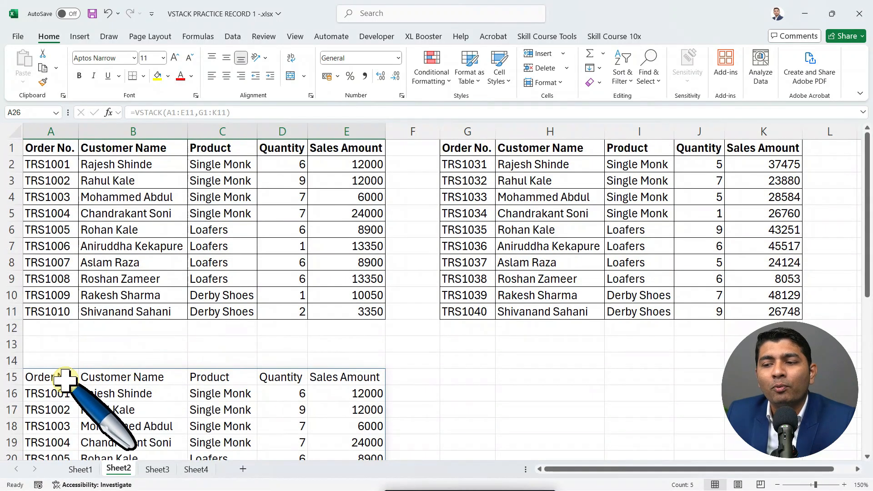
pyautogui.doubleClick(53, 377)
pyautogui.click(130, 377)
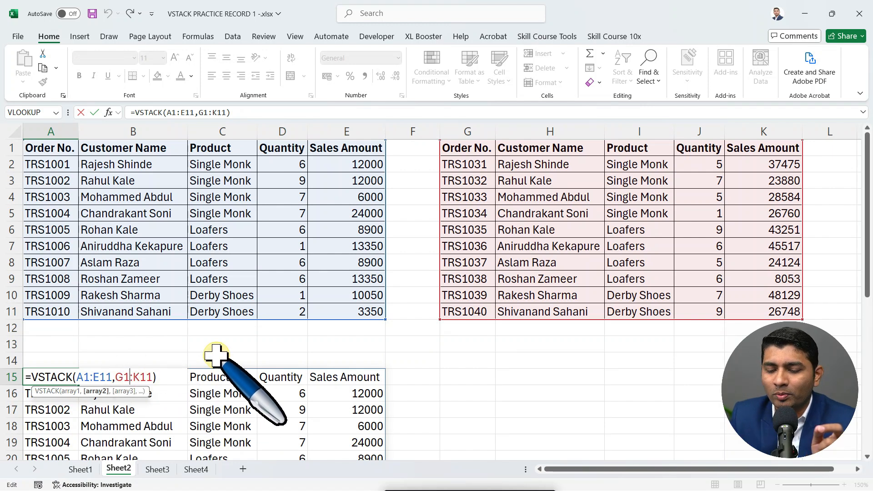
pyautogui.press('BackSpace')
pyautogui.write('2')
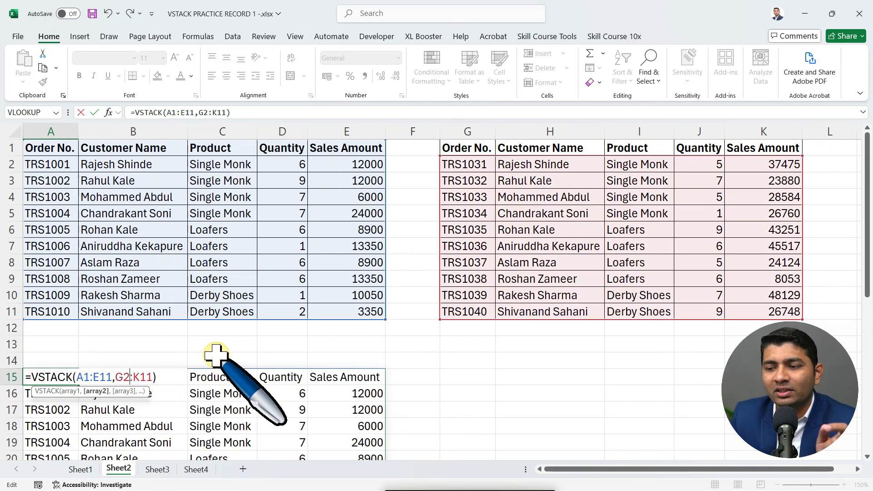
pyautogui.press('Return')
pyautogui.scroll(-7, 217, 355)
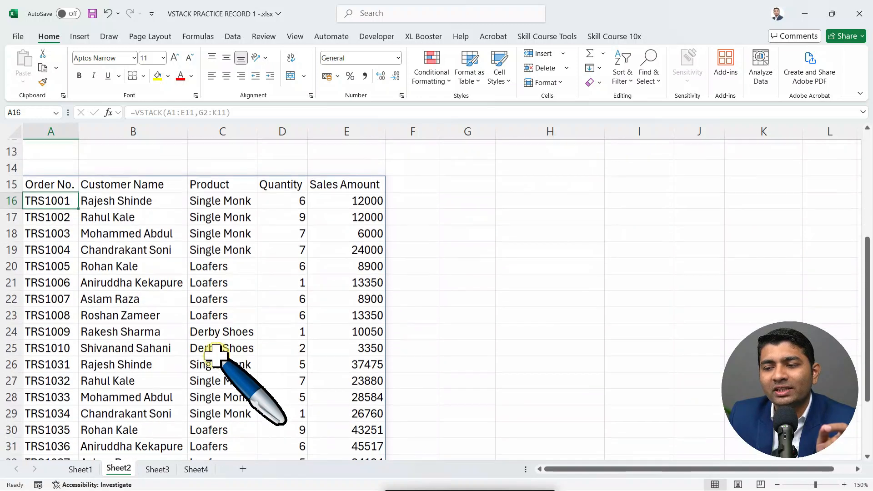
pyautogui.scroll(7, 216, 354)
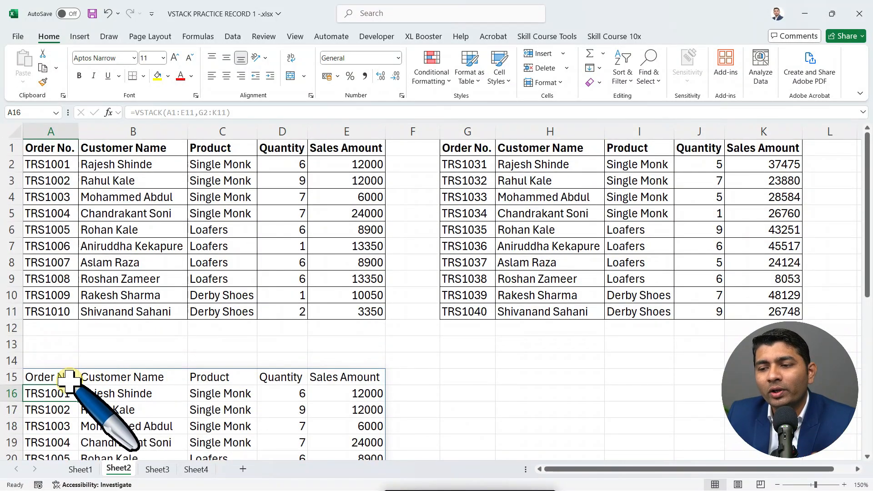
pyautogui.doubleClick(68, 377)
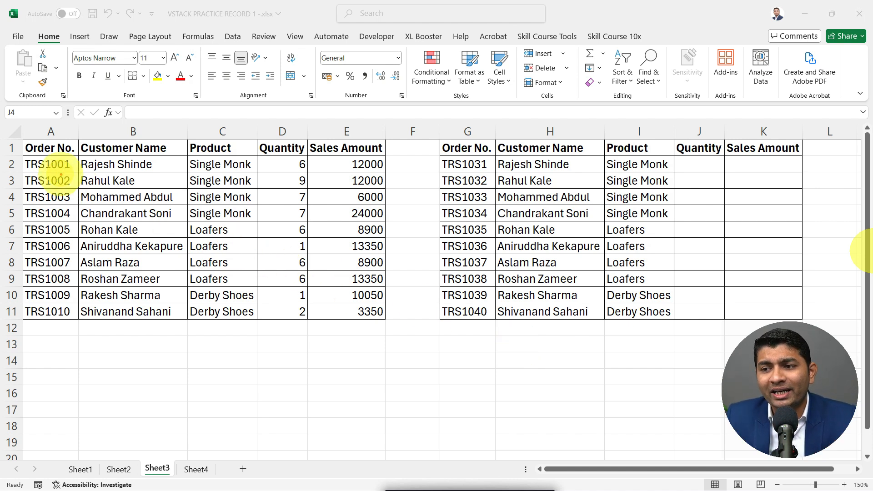
pyautogui.moveTo(12, 130); pyautogui.dragTo(403, 337)
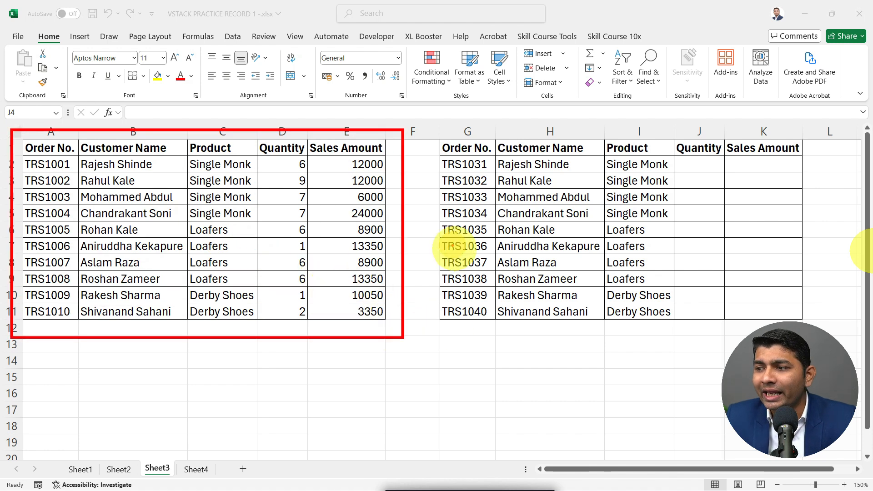
pyautogui.moveTo(430, 131)
pyautogui.mouseDown()
pyautogui.moveTo(619, 225)
pyautogui.moveTo(791, 275)
pyautogui.moveTo(846, 304)
pyautogui.moveTo(832, 317)
pyautogui.mouseUp()
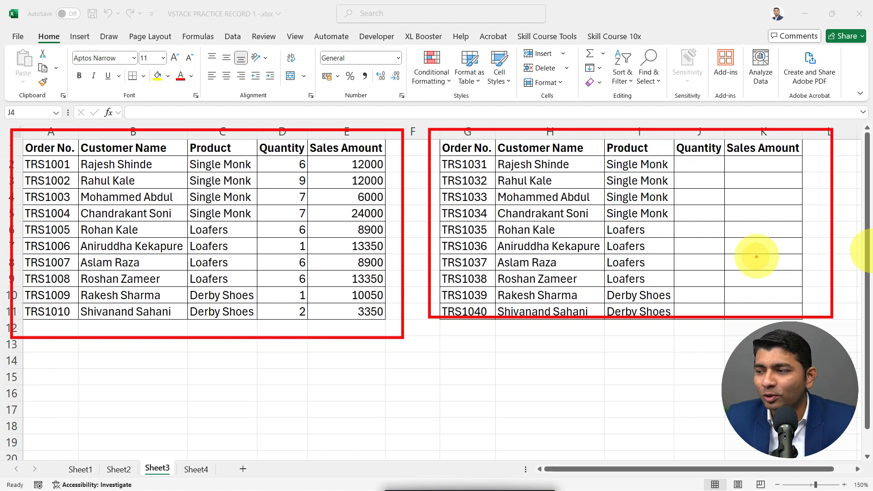
pyautogui.moveTo(702, 234); pyautogui.dragTo(664, 316)
pyautogui.moveTo(764, 235); pyautogui.dragTo(837, 299)
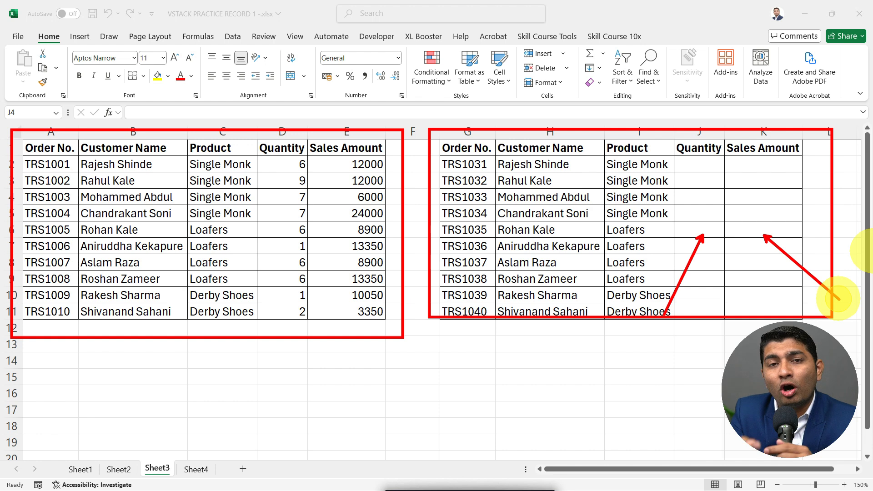
pyautogui.press('Escape')
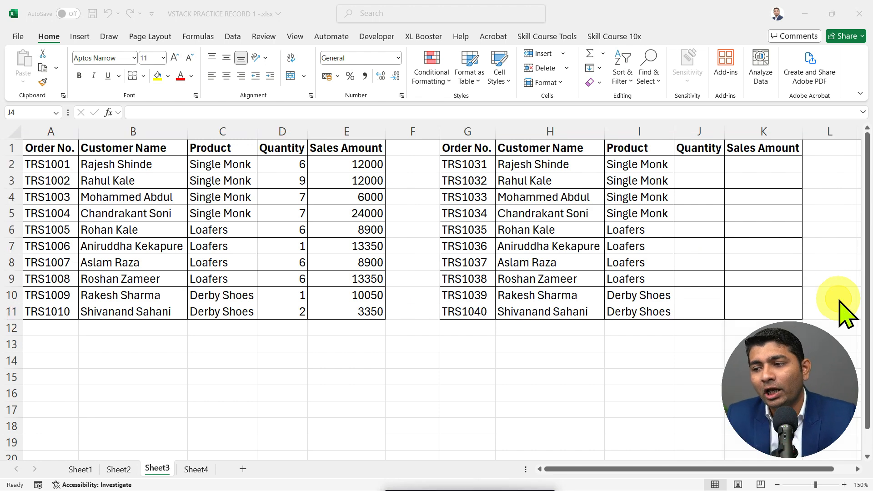
# Step: On Sheet3, stack the full first table with the second table's three filled columns by entering =VSTACK(A1:E11,G2:I11) in A15
pyautogui.click(54, 376)
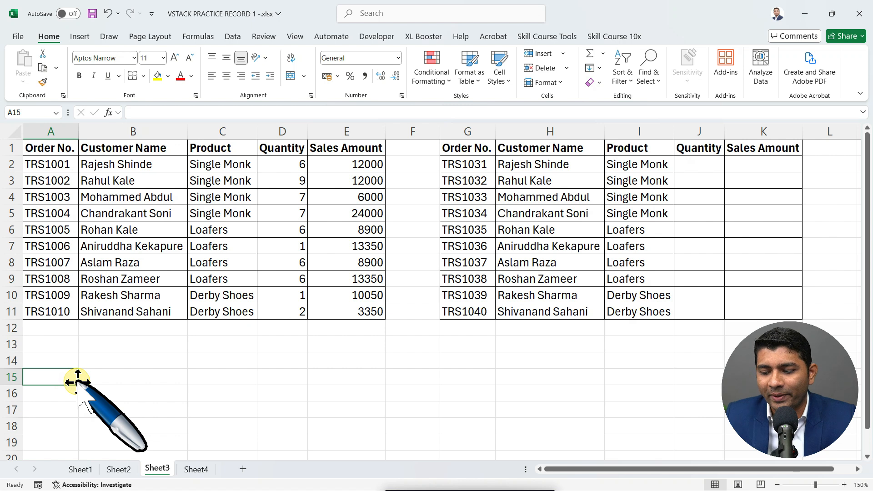
pyautogui.write('=VSTACK(')
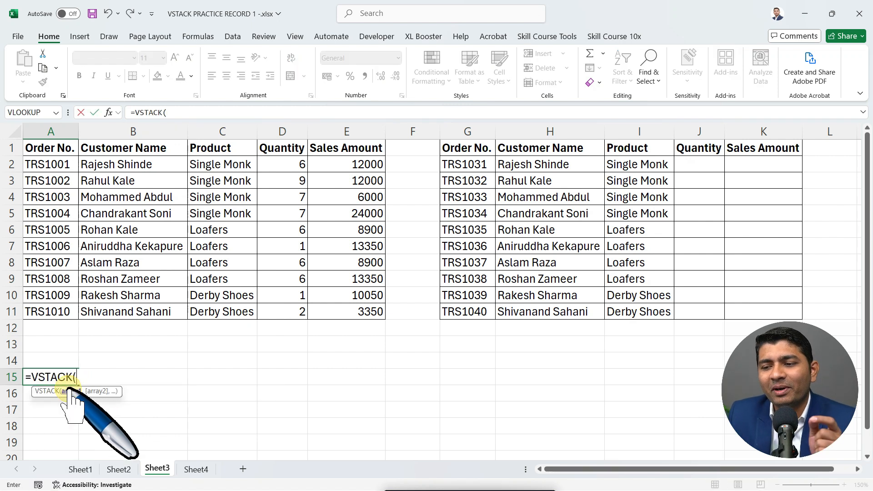
pyautogui.moveTo(56, 147); pyautogui.dragTo(355, 313)
pyautogui.write(',')
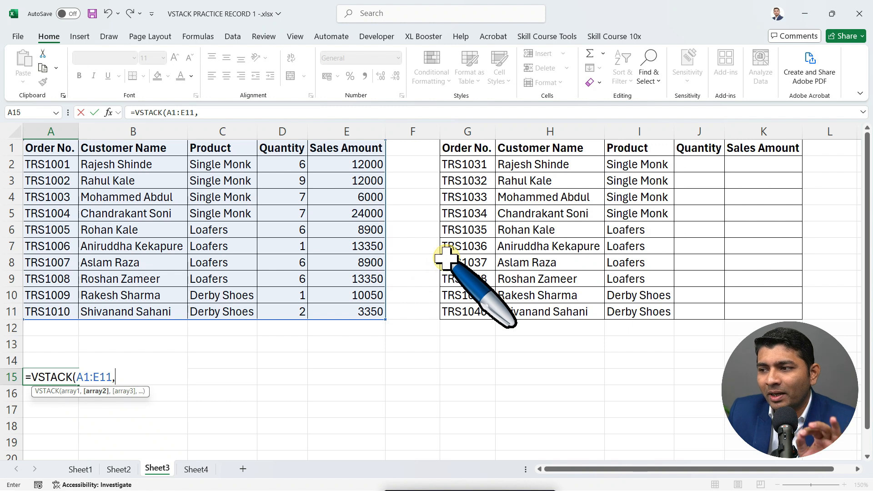
pyautogui.moveTo(481, 165); pyautogui.dragTo(636, 308)
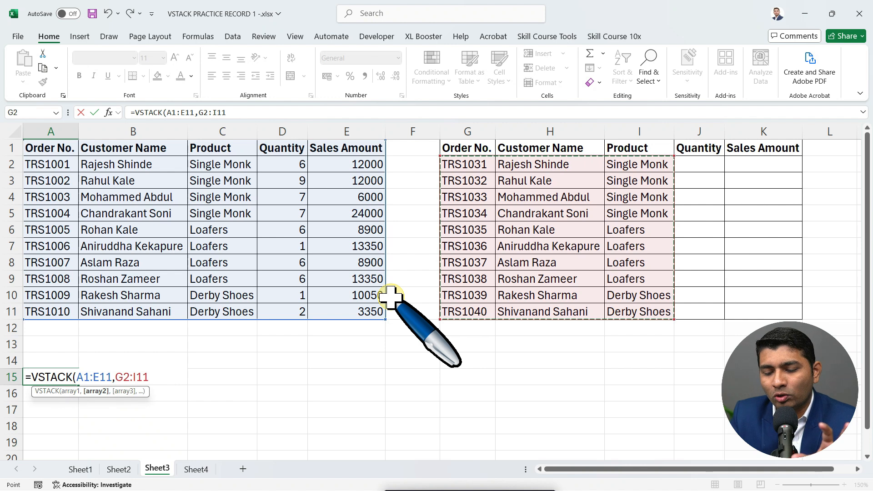
pyautogui.write(')')
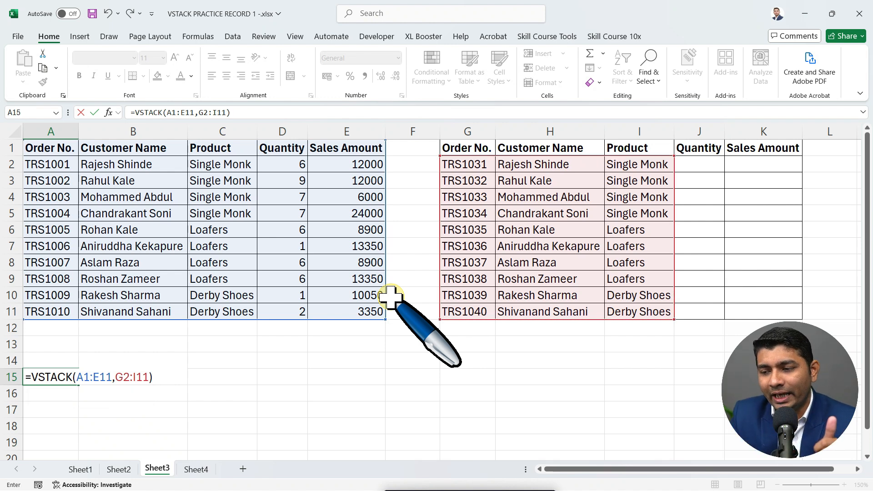
pyautogui.press('Return')
# Step: Examine the stacked output, checking A15:E25 from the first table and the Quantity and Sales Amount cells below it, starting at D26
pyautogui.scroll(-2, 390, 296)
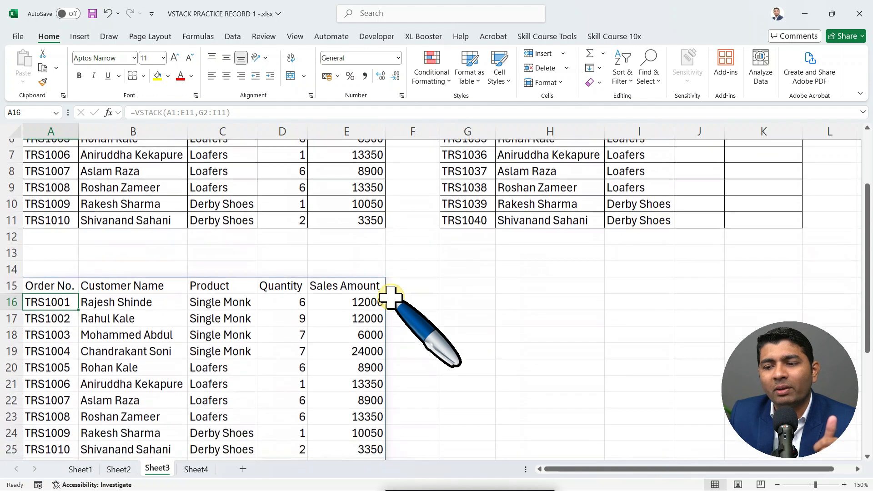
pyautogui.moveTo(58, 280); pyautogui.dragTo(356, 437)
pyautogui.scroll(-3, 331, 389)
pyautogui.scroll(-2, 331, 381)
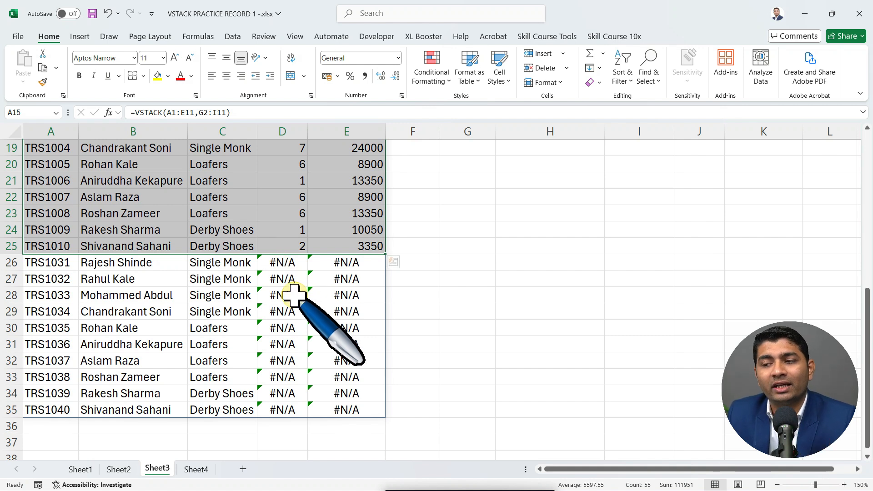
pyautogui.moveTo(283, 265); pyautogui.dragTo(359, 418)
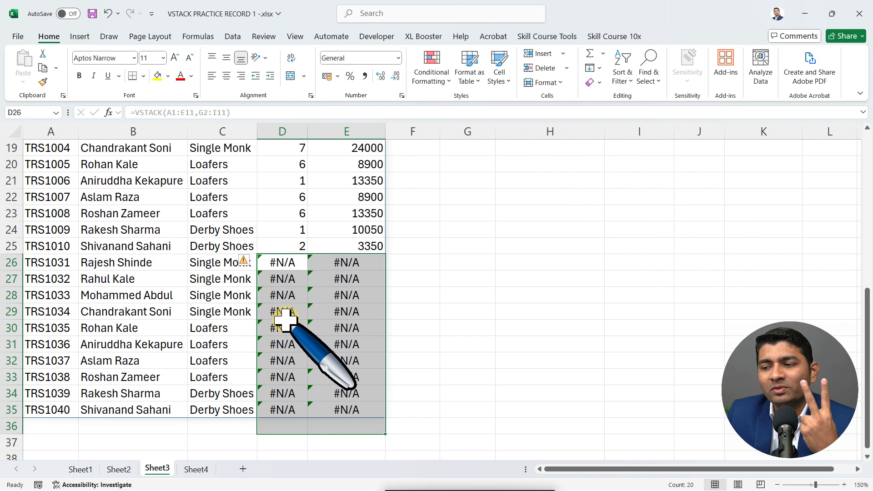
# Step: Wrap the VSTACK formula in Sheet3's cell A15 in the IFERROR function
pyautogui.scroll(3, 286, 319)
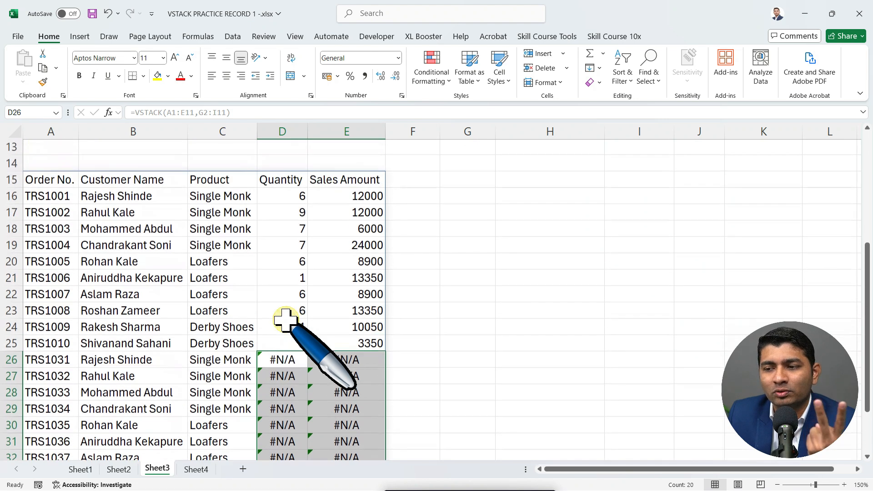
pyautogui.click(46, 230)
pyautogui.doubleClick(45, 230)
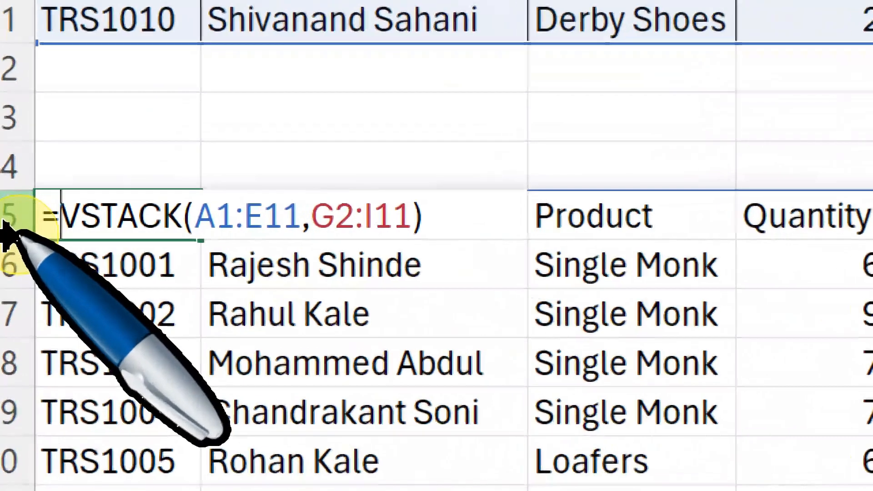
pyautogui.write('IF')
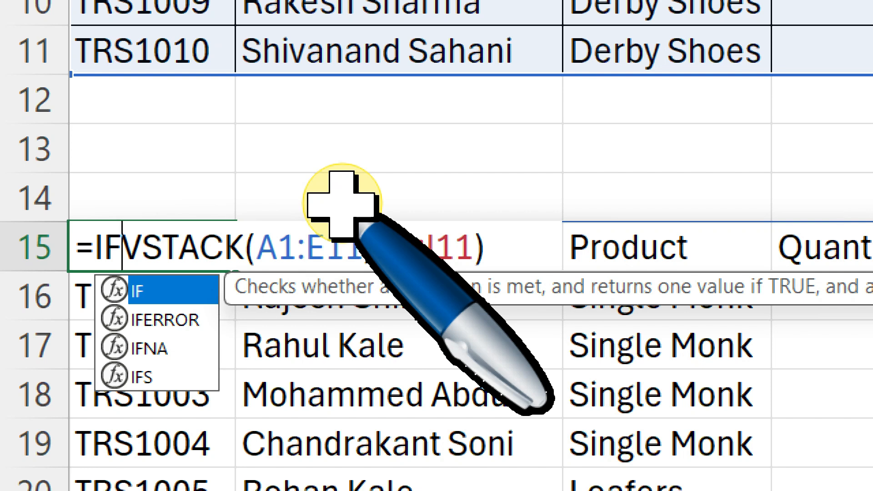
pyautogui.press('Down')
pyautogui.press('Down')
pyautogui.press('Up')
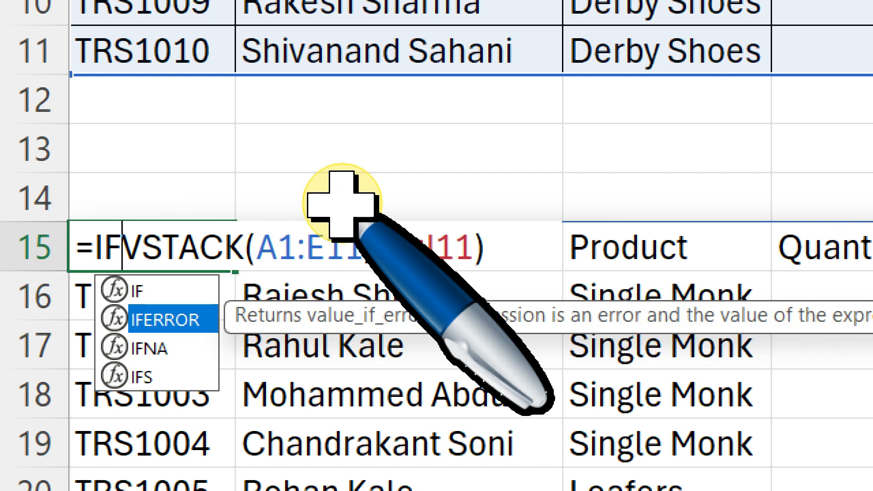
pyautogui.press('Down')
pyautogui.press('Up')
pyautogui.press('Tab')
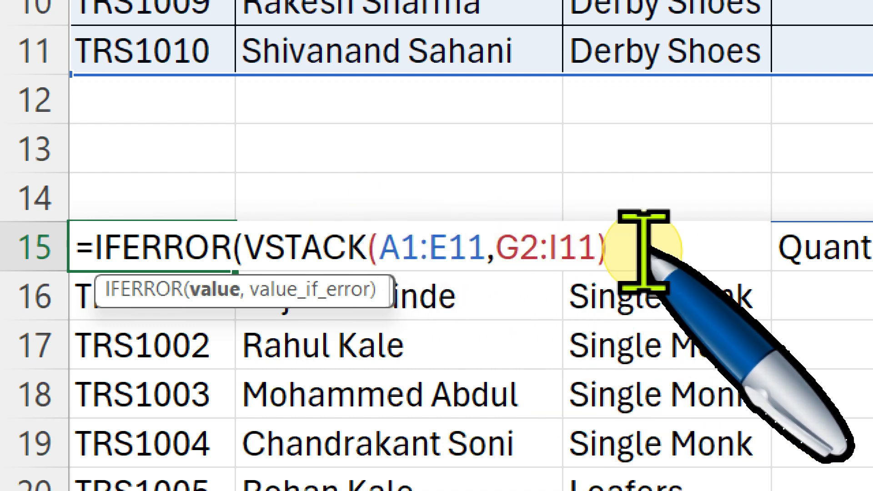
# Step: Complete the IFERROR formula with "Missing Data" as its value_if_error and enter it in A15
pyautogui.write(',')
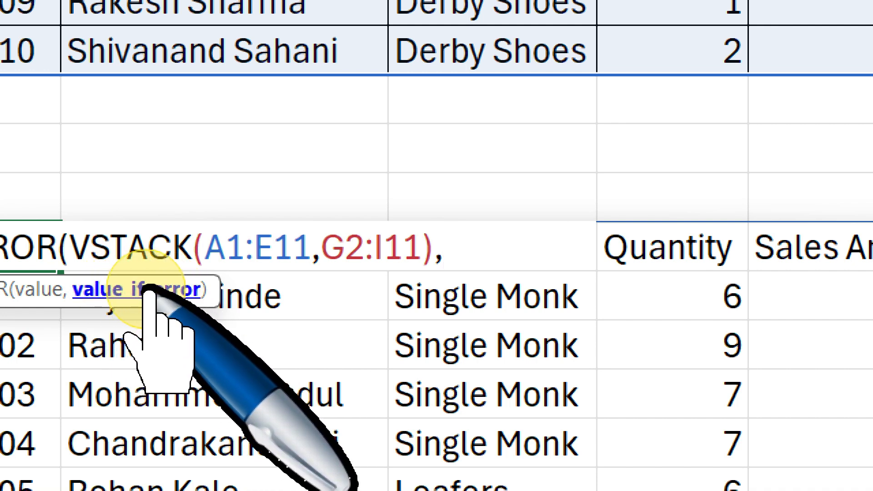
pyautogui.write('"')
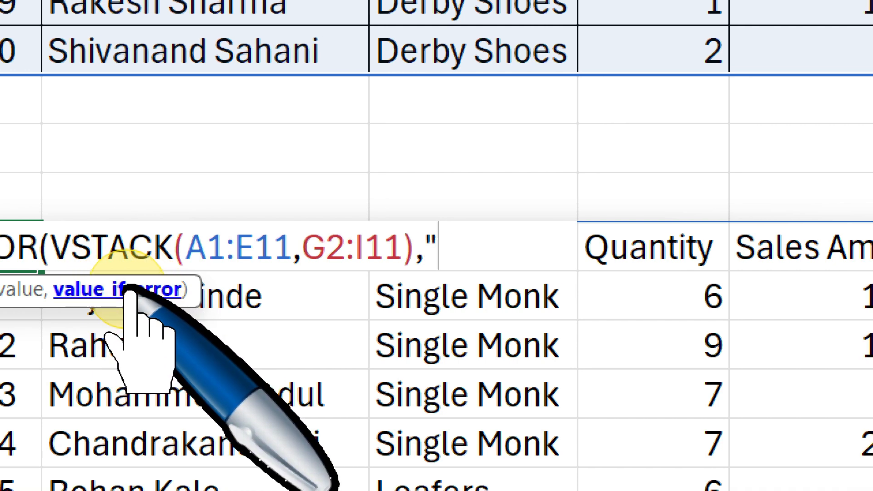
pyautogui.write('Missing')
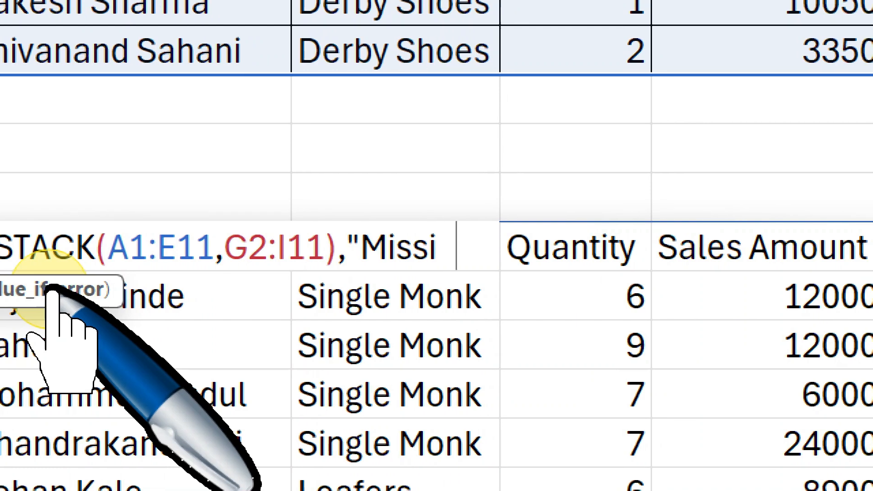
pyautogui.write(' Data')
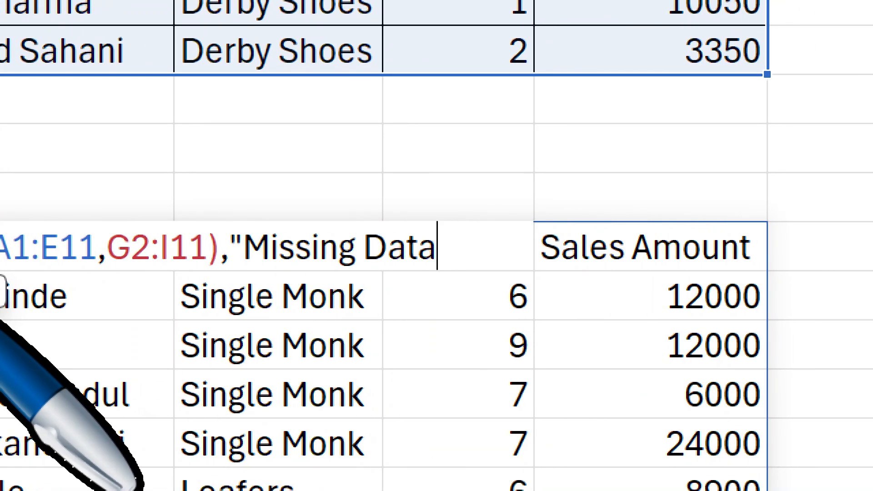
pyautogui.write('"')
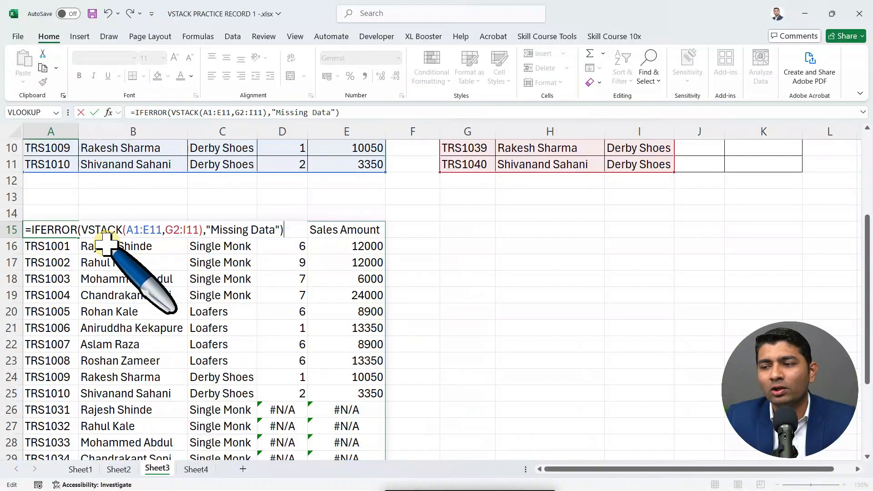
pyautogui.press('Return')
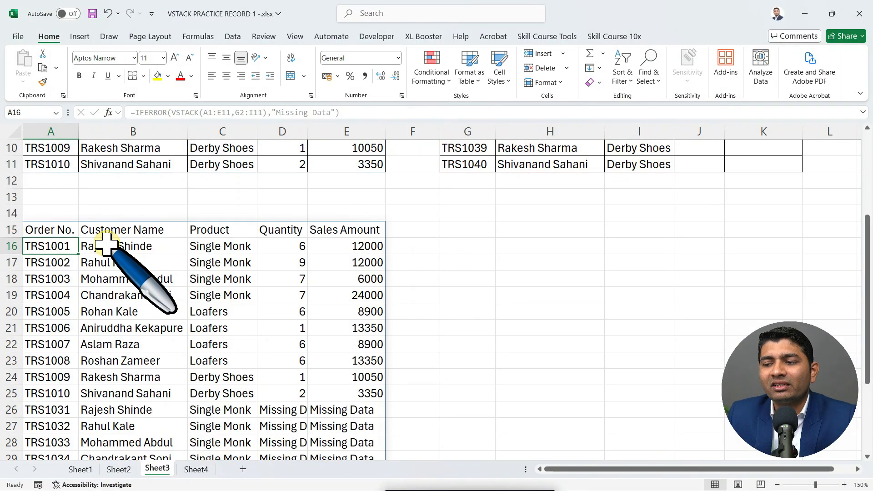
# Step: Autofit the widths of columns D and E, and select the "Missing Data" cells D26:E35
pyautogui.scroll(-3, 106, 244)
pyautogui.moveTo(287, 121); pyautogui.dragTo(345, 119)
pyautogui.doubleClick(308, 132)
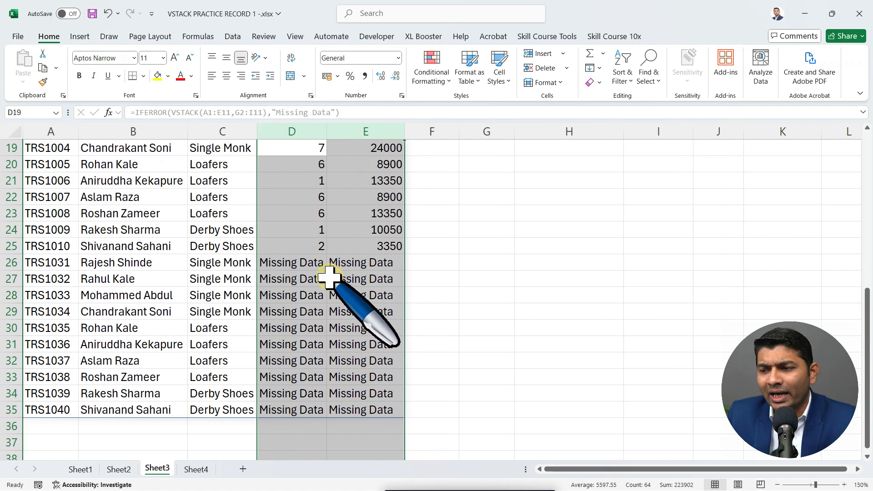
pyautogui.moveTo(324, 266); pyautogui.dragTo(364, 400)
# Step: Replace the "Missing Data" text in A15's IFERROR formula with an empty string "" and check cells D26:E35
pyautogui.scroll(3, 312, 341)
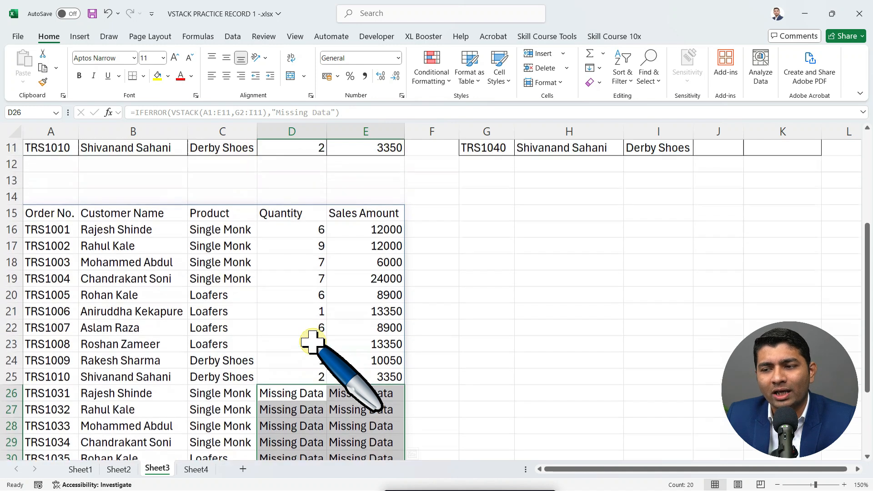
pyautogui.doubleClick(59, 225)
pyautogui.click(281, 230)
pyautogui.press('BackSpace')
pyautogui.press('BackSpace')
pyautogui.press('BackSpace')
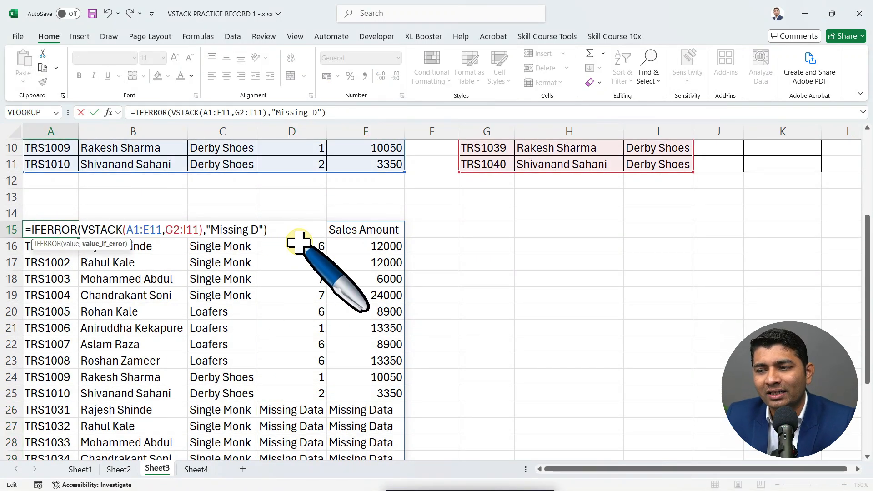
pyautogui.press('BackSpace')
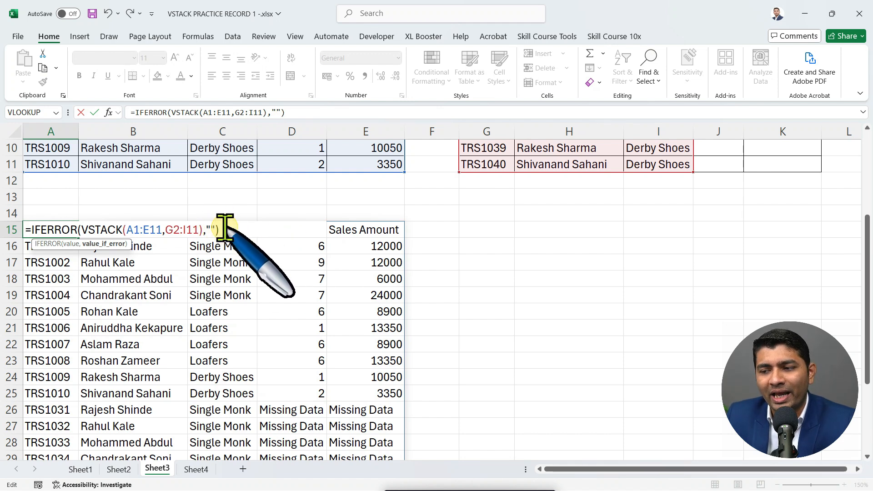
pyautogui.press('Return')
pyautogui.scroll(-3, 224, 227)
pyautogui.moveTo(296, 260); pyautogui.dragTo(358, 406)
pyautogui.scroll(5, 351, 332)
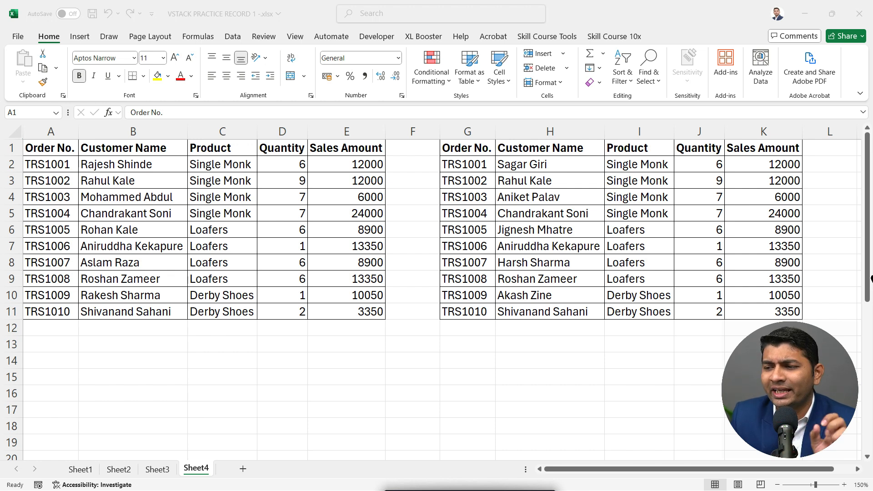
pyautogui.moveTo(6, 133)
pyautogui.mouseDown()
pyautogui.moveTo(321, 277)
pyautogui.moveTo(394, 322)
pyautogui.moveTo(399, 337)
pyautogui.mouseUp()
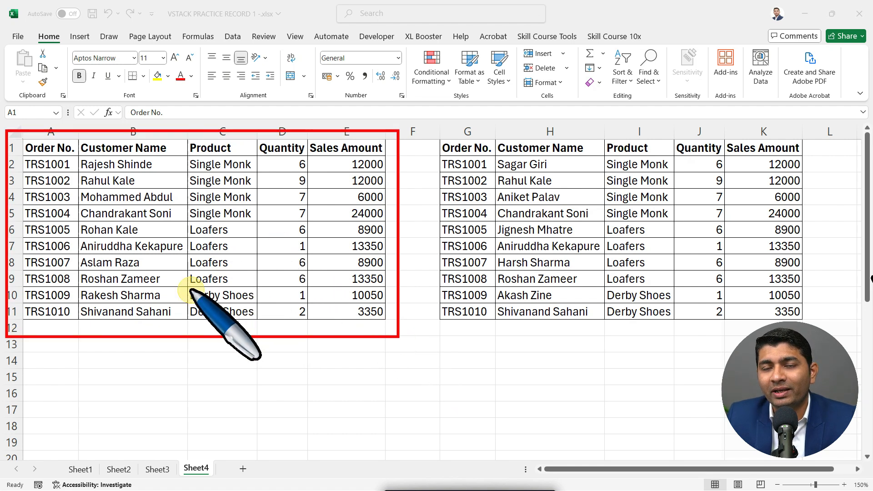
pyautogui.moveTo(429, 130)
pyautogui.mouseDown()
pyautogui.moveTo(650, 228)
pyautogui.moveTo(858, 275)
pyautogui.moveTo(830, 310)
pyautogui.mouseUp()
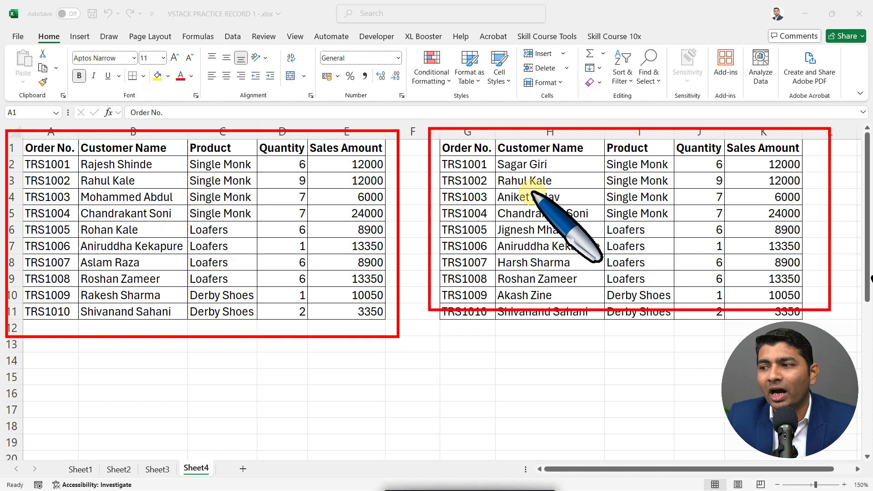
pyautogui.moveTo(431, 183)
pyautogui.mouseDown()
pyautogui.moveTo(408, 207)
pyautogui.moveTo(417, 220)
pyautogui.moveTo(392, 237)
pyautogui.moveTo(406, 291)
pyautogui.moveTo(397, 297)
pyautogui.moveTo(395, 344)
pyautogui.mouseUp()
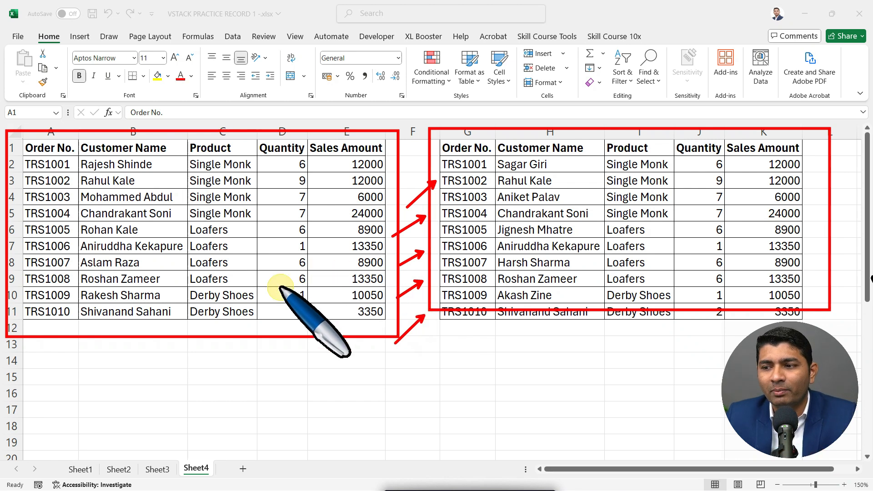
pyautogui.press('Escape')
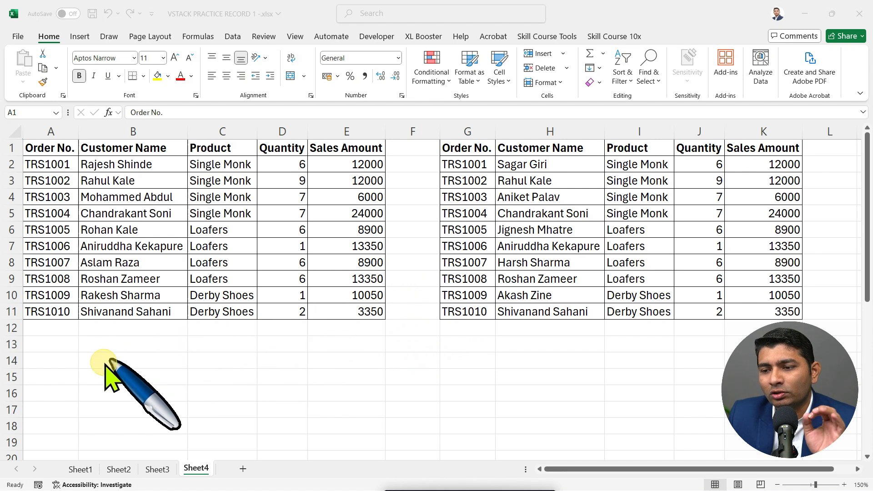
# Step: Enter =VSTACK(A1:E11,G2:K11) in Sheet4's cell A15 to stack both order tables under a single header row
pyautogui.click(49, 381)
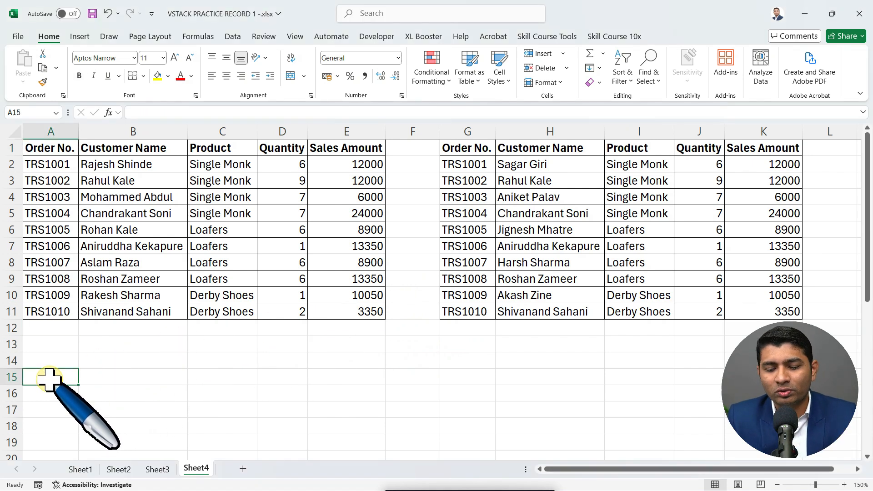
pyautogui.write('=VS')
pyautogui.press('Tab')
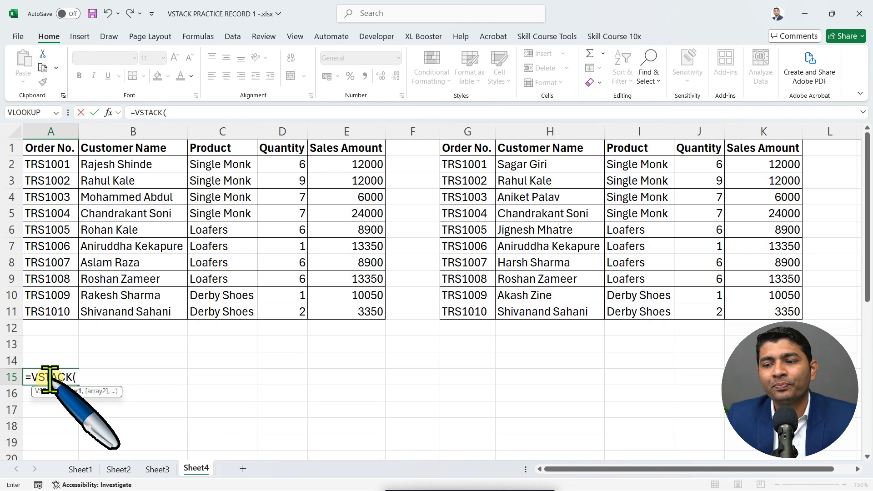
pyautogui.moveTo(71, 152); pyautogui.dragTo(338, 311)
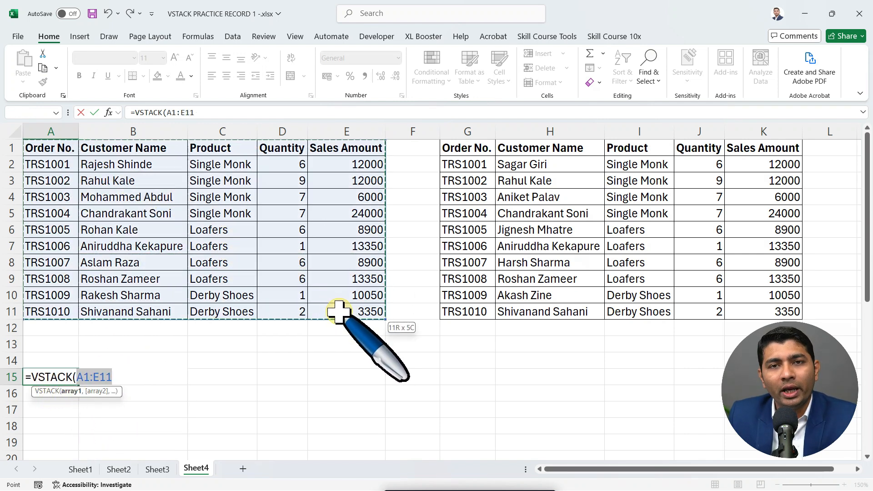
pyautogui.write(',')
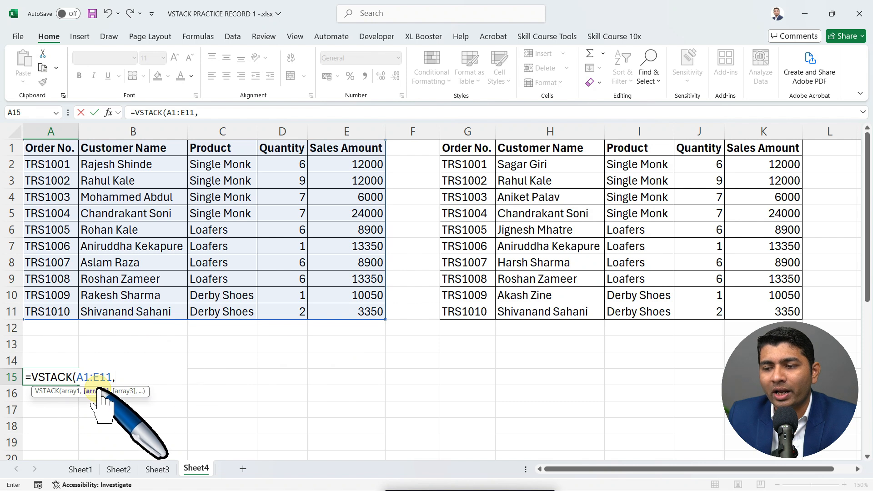
pyautogui.moveTo(467, 167); pyautogui.dragTo(789, 308)
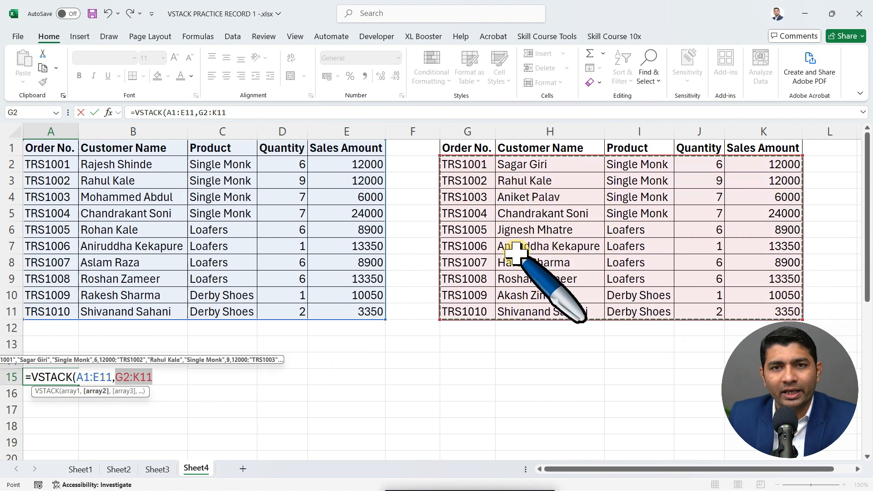
pyautogui.write(')')
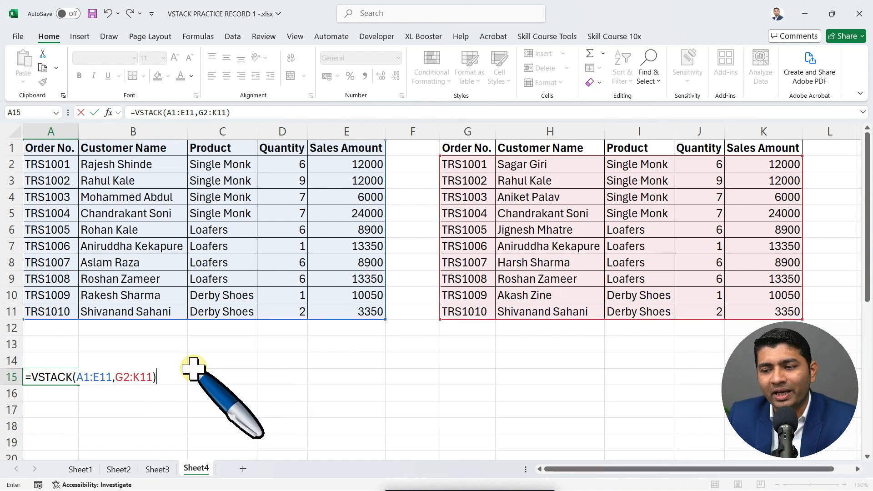
pyautogui.press('Return')
# Step: Examine the stacked list in rows 15 to 35 against the two source tables for repeated orders
pyautogui.scroll(-6, 193, 368)
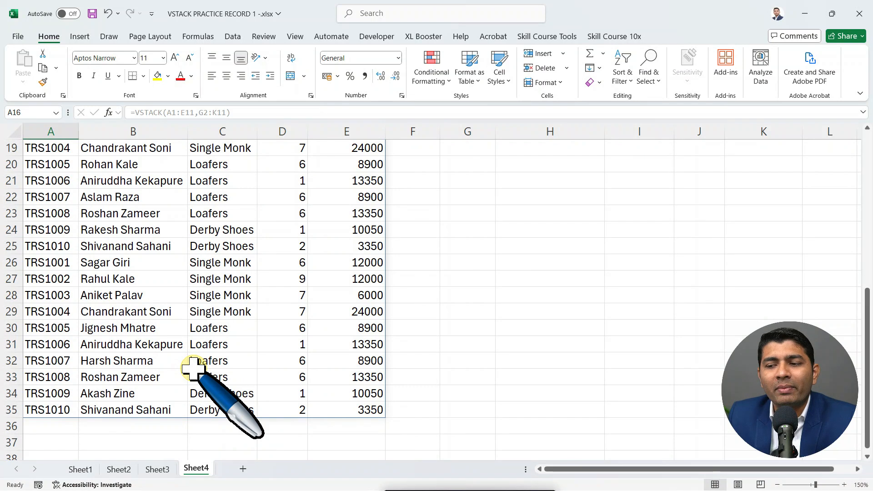
pyautogui.scroll(2, 194, 369)
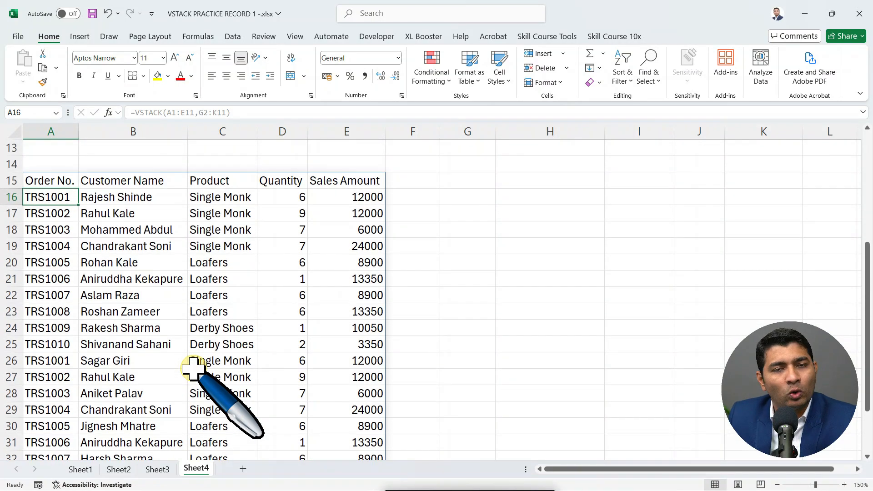
pyautogui.scroll(4, 193, 369)
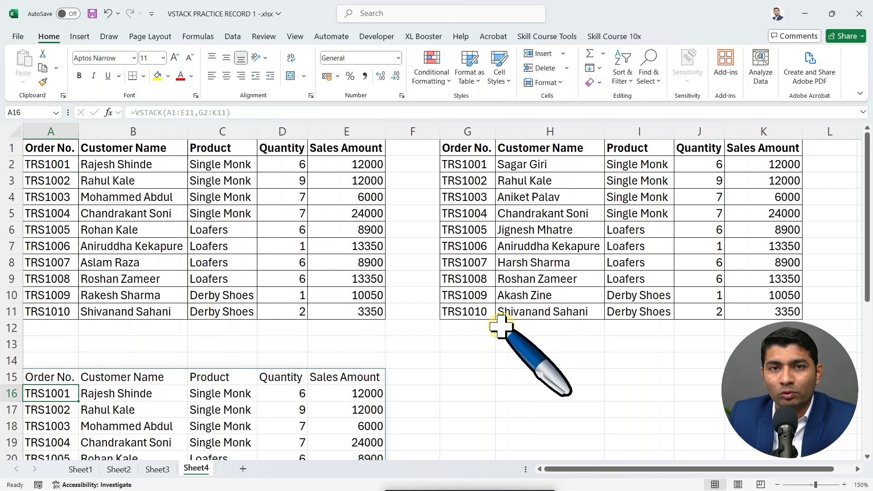
pyautogui.scroll(-4, 250, 378)
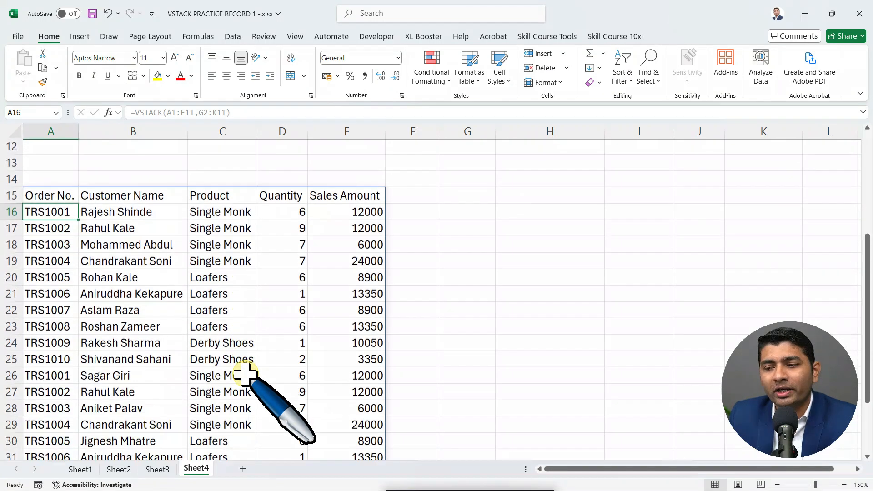
pyautogui.scroll(-2, 246, 374)
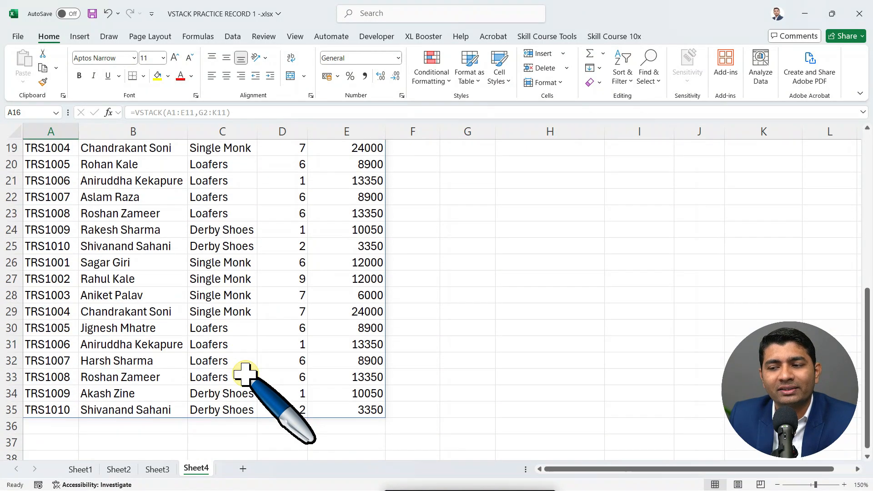
pyautogui.scroll(3, 244, 372)
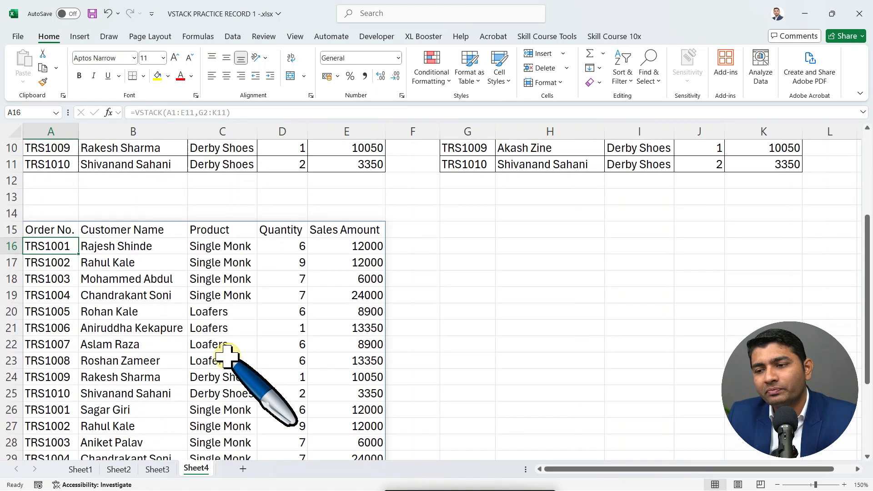
pyautogui.scroll(3, 105, 282)
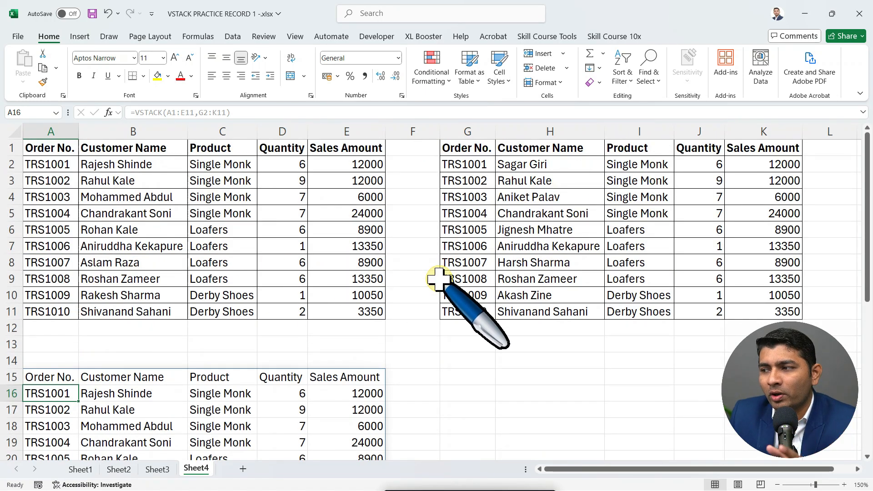
# Step: Wrap the VSTACK formula in Sheet4's cell A15 in the UNIQUE function
pyautogui.scroll(-1, 268, 301)
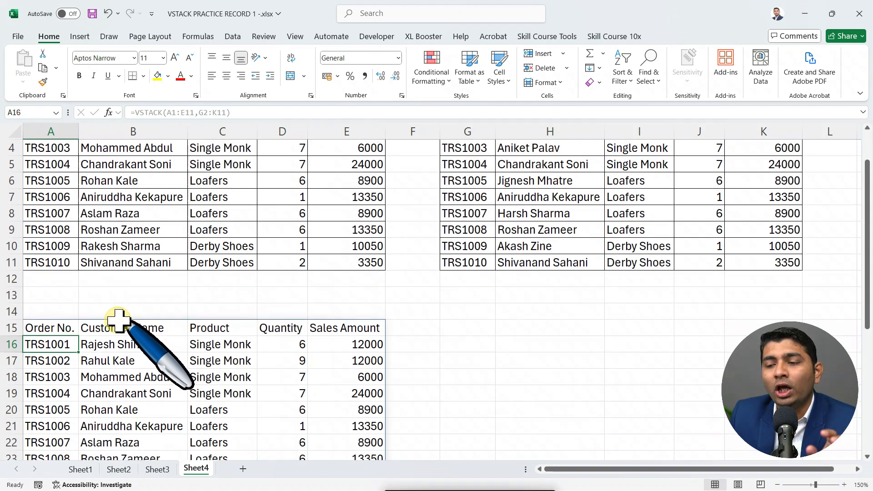
pyautogui.doubleClick(53, 328)
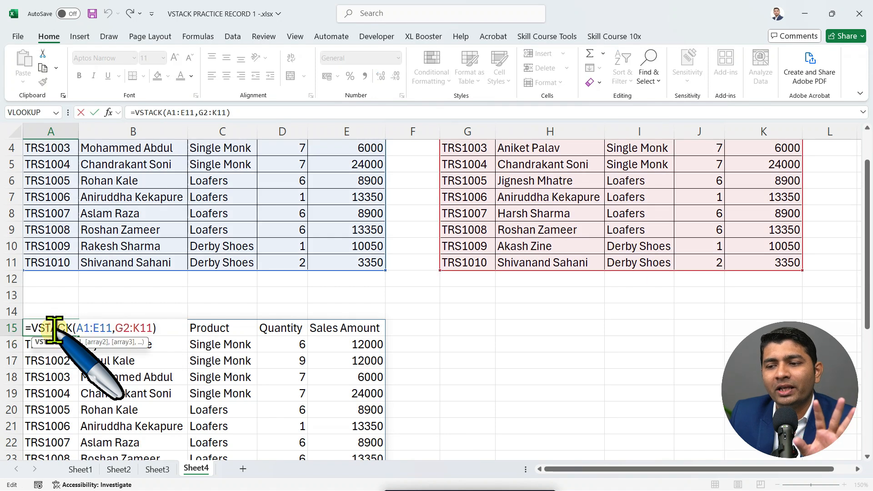
pyautogui.click(32, 330)
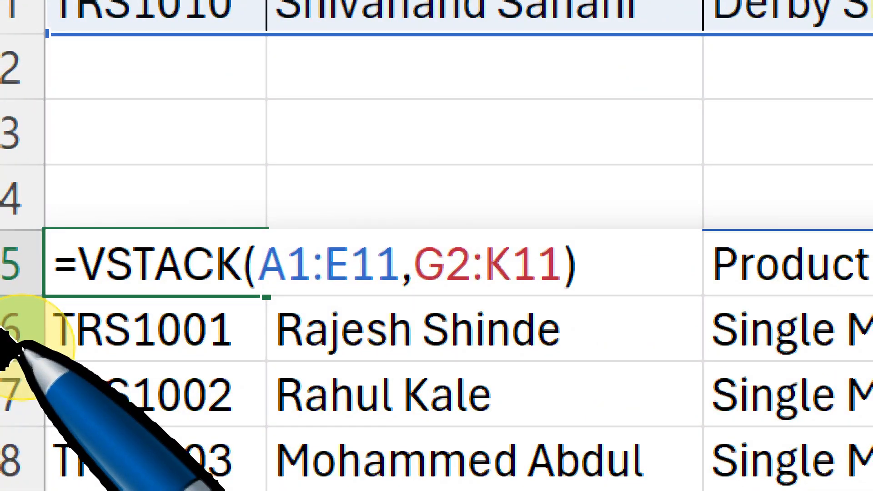
pyautogui.write('UNIQU')
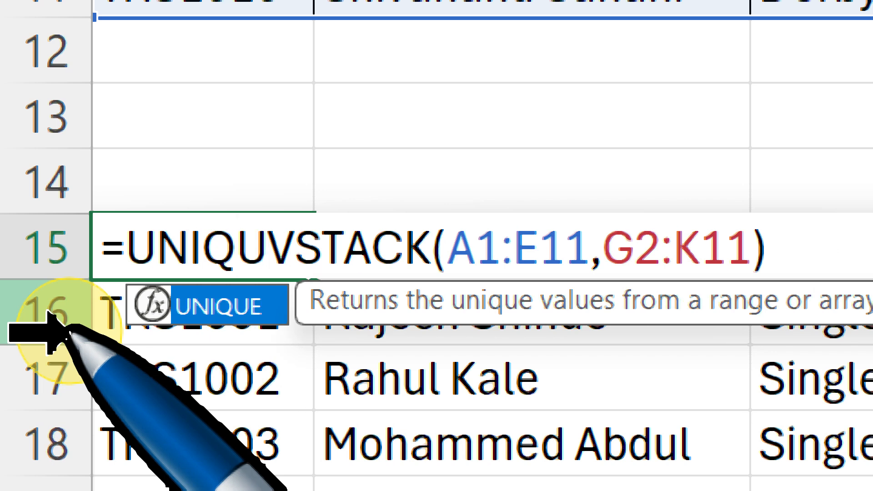
pyautogui.write('E')
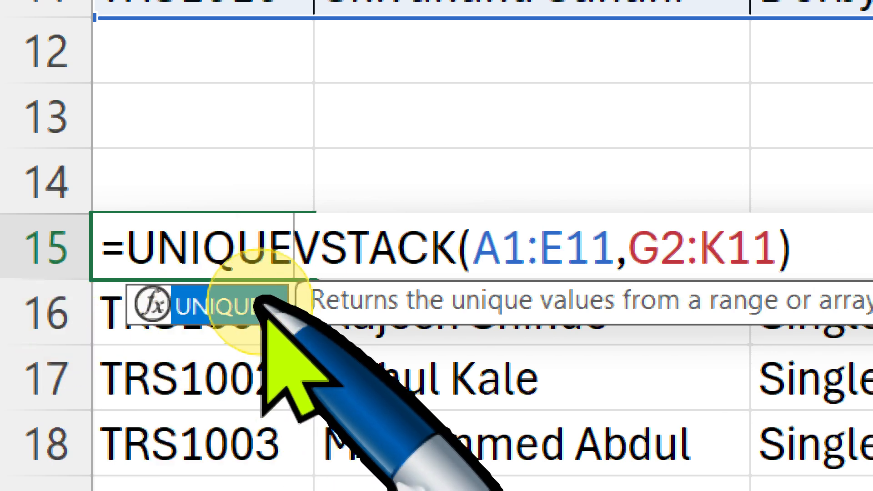
pyautogui.doubleClick(258, 301)
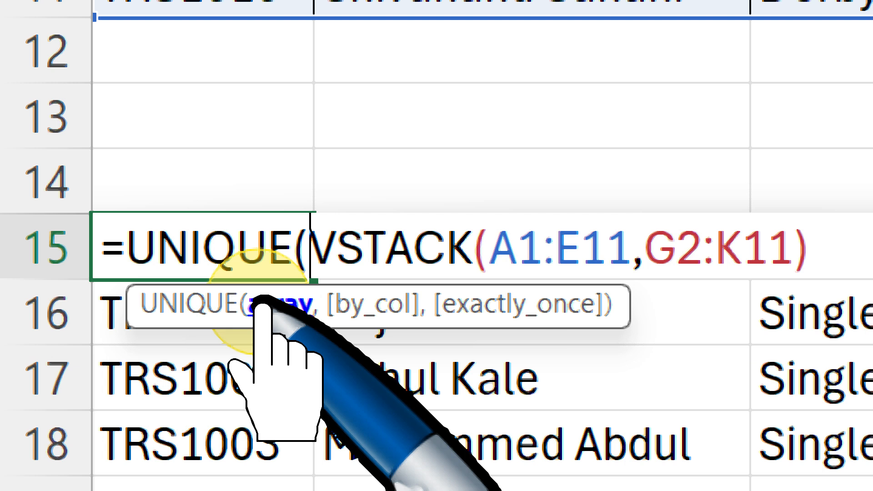
pyautogui.click(836, 249)
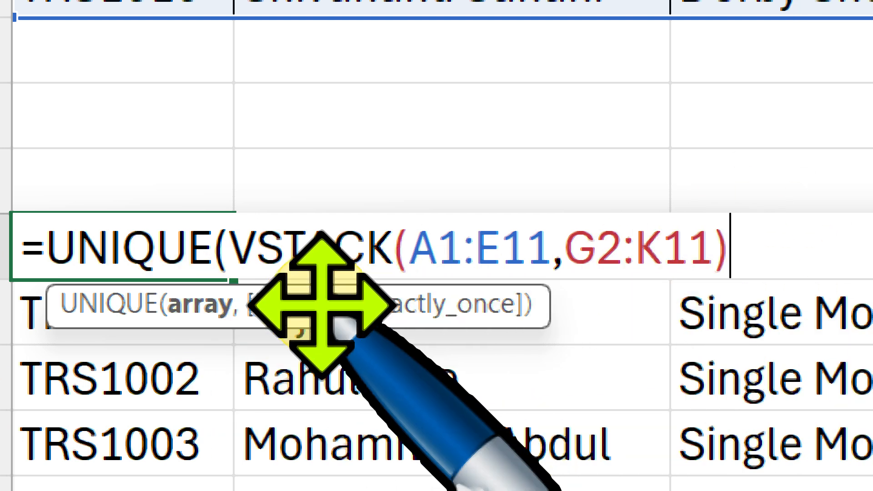
pyautogui.moveTo(321, 302); pyautogui.dragTo(381, 344)
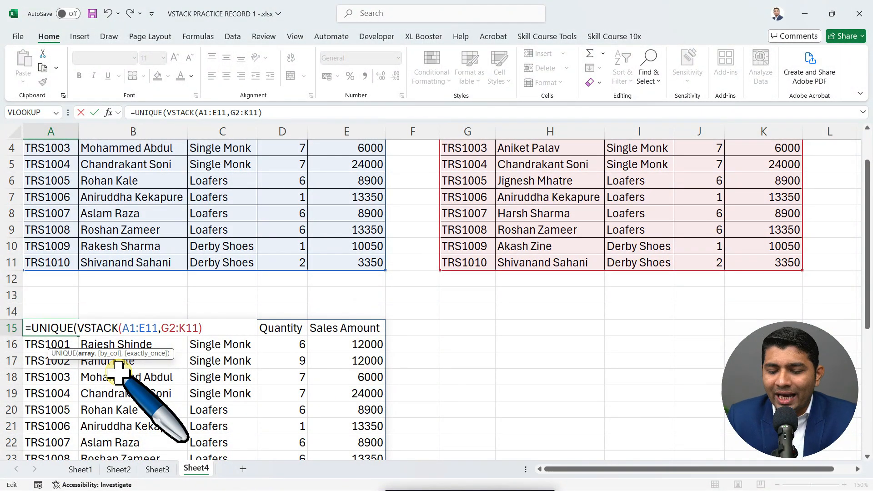
# Step: Review the array, by_col and exactly_once arguments of UNIQUE in A15's formula, leaving the optional ones unset
pyautogui.write(')')
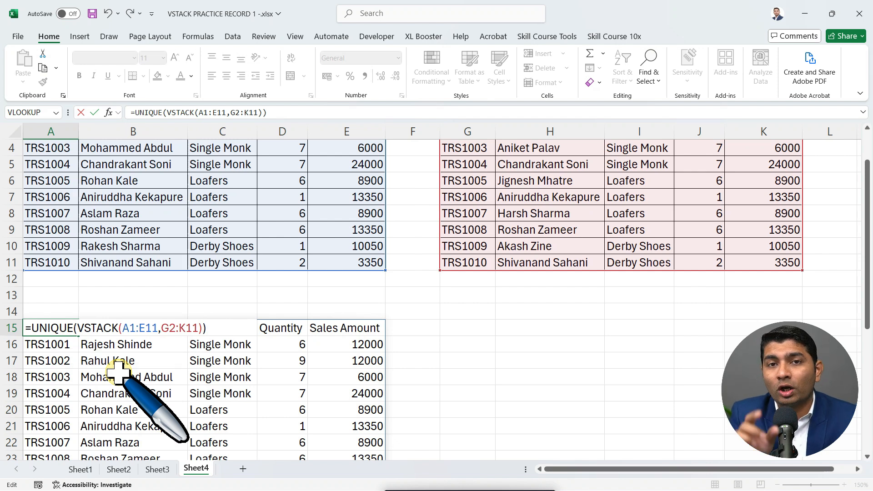
pyautogui.press('BackSpace')
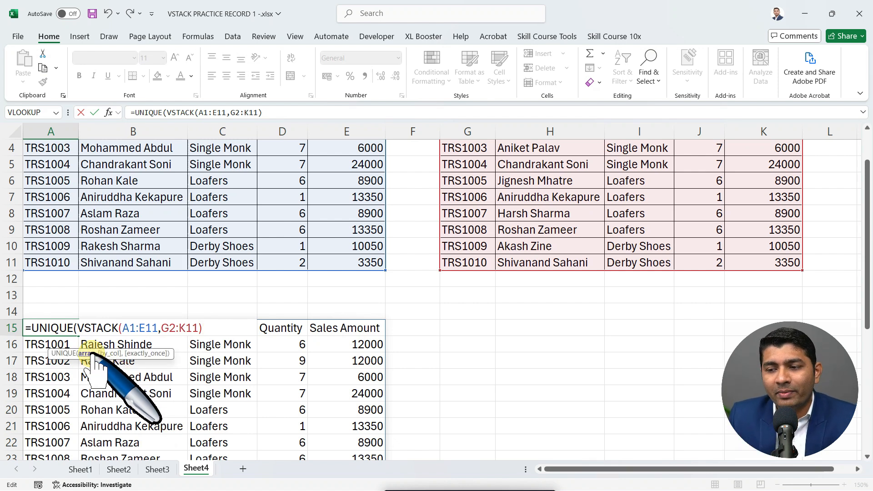
pyautogui.moveTo(79, 328); pyautogui.dragTo(218, 326)
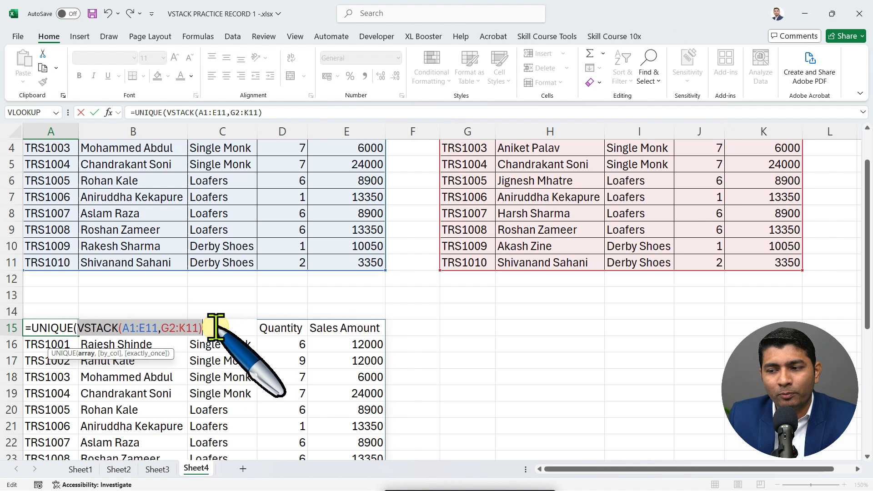
pyautogui.click(216, 326)
pyautogui.write(',')
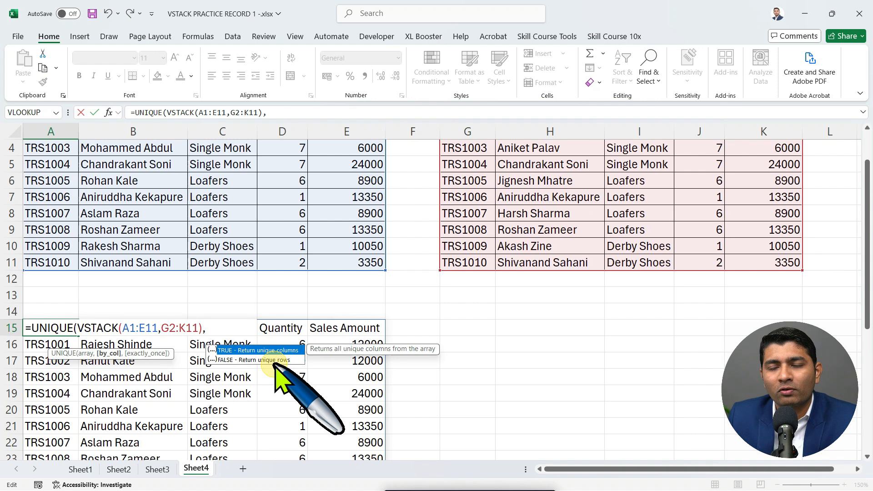
pyautogui.write(',')
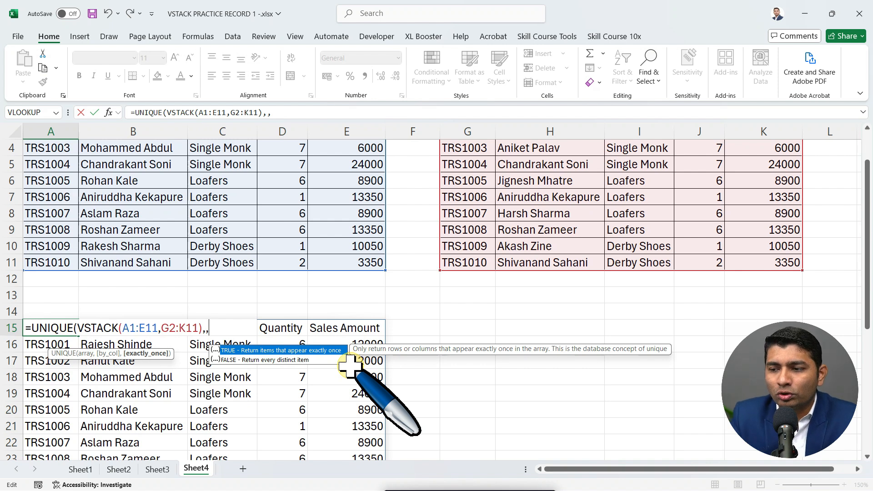
pyautogui.press('BackSpace')
pyautogui.press('BackSpace')
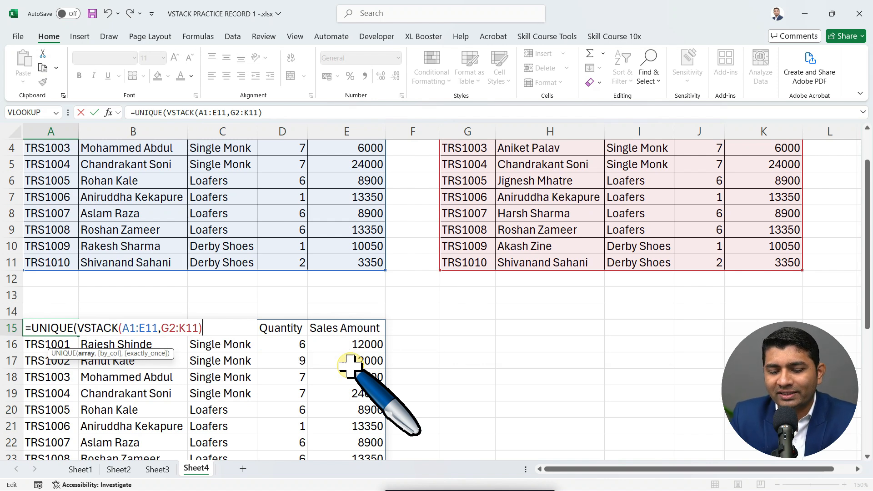
# Step: Close and enter =UNIQUE(VSTACK(A1:E11,G2:K11)) in A15, and check the resulting list in rows 15 to 30
pyautogui.write(')')
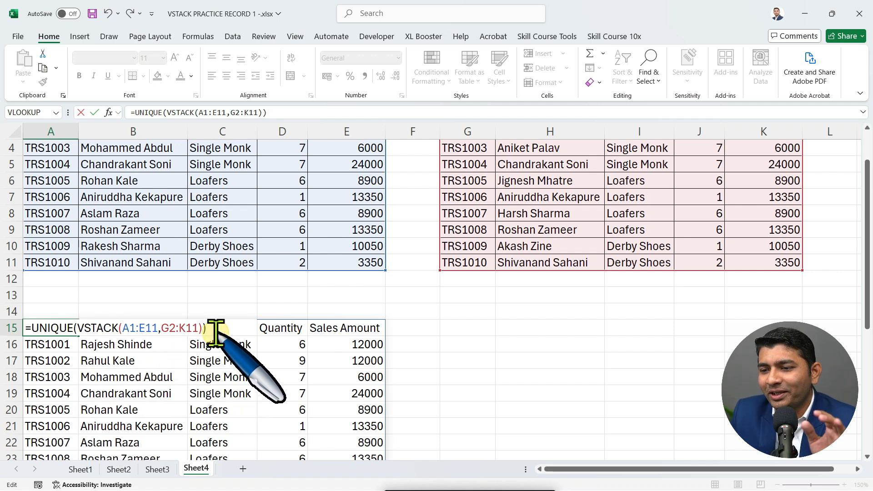
pyautogui.press('Return')
pyautogui.scroll(-1, 216, 331)
pyautogui.scroll(-2, 215, 332)
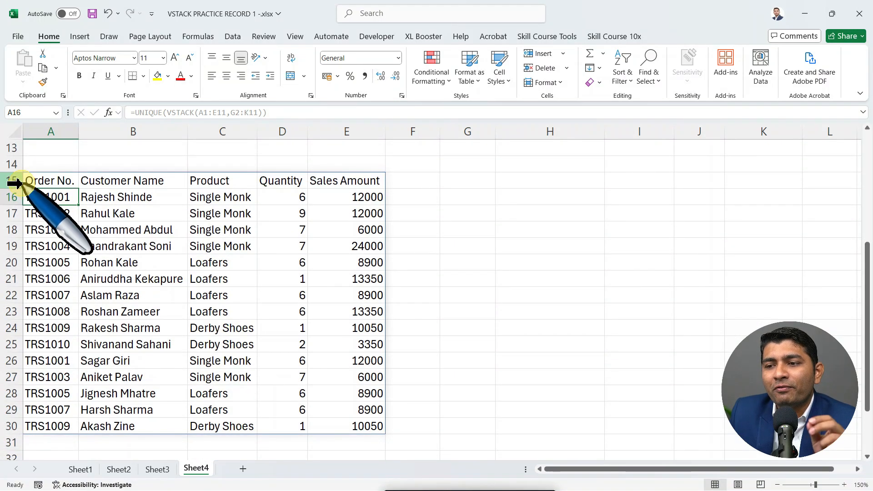
pyautogui.moveTo(10, 426); pyautogui.dragTo(19, 189)
pyautogui.click(43, 214)
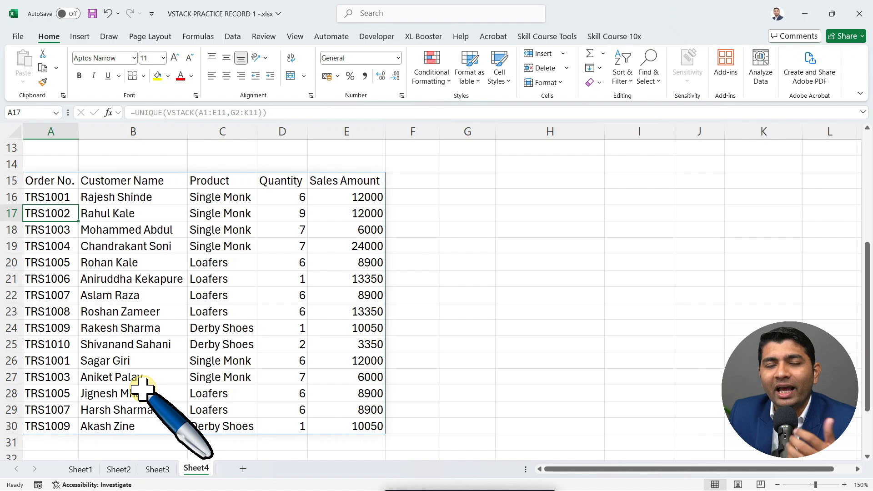
pyautogui.scroll(3, 142, 389)
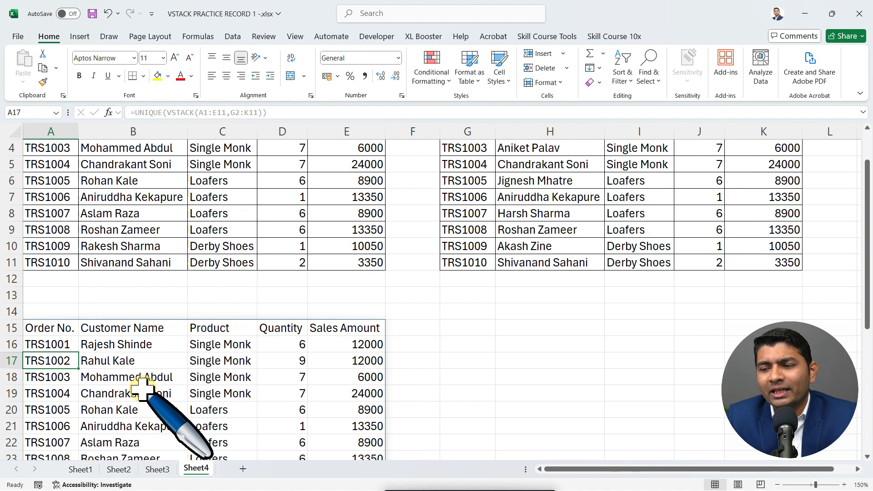
pyautogui.scroll(-1, 138, 390)
pyautogui.moveTo(156, 295); pyautogui.dragTo(151, 390)
pyautogui.click(153, 376)
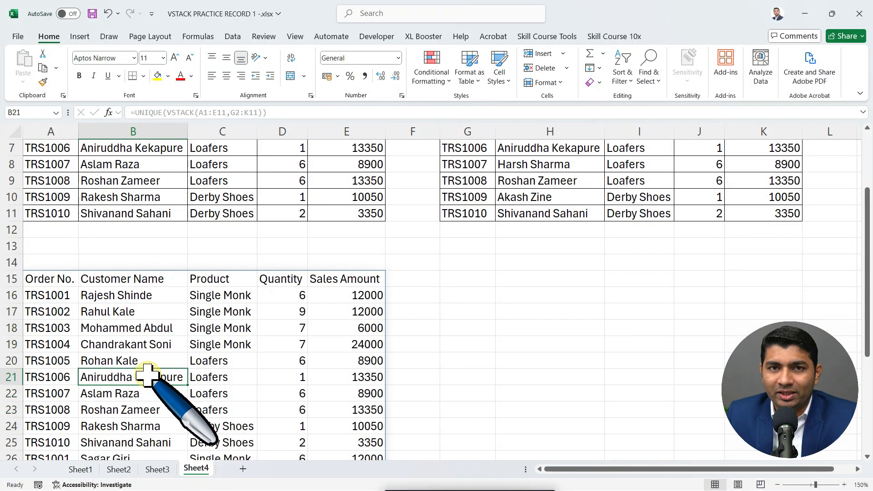
# Step: Wrap the UNIQUE formula in Sheet4's cell A15 in the SORT function, using the whole UNIQUE(VSTACK(A1:E11,G2:K11)) expression as its array
pyautogui.doubleClick(48, 279)
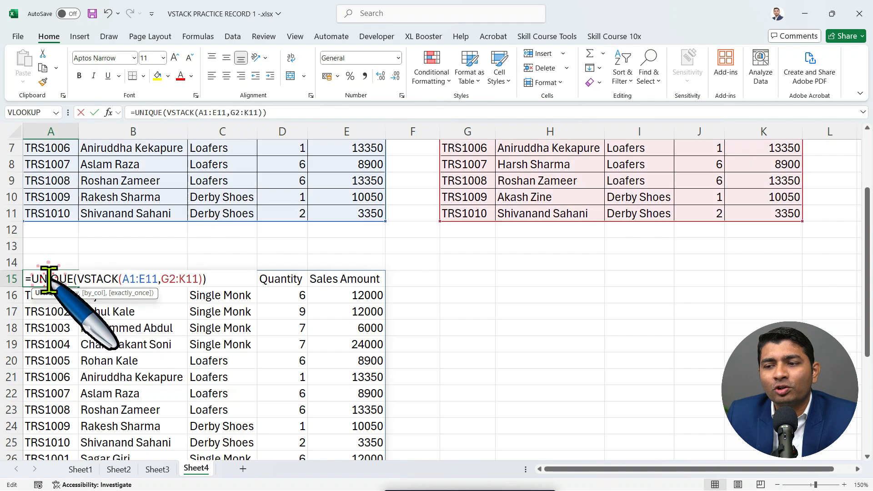
pyautogui.click(32, 279)
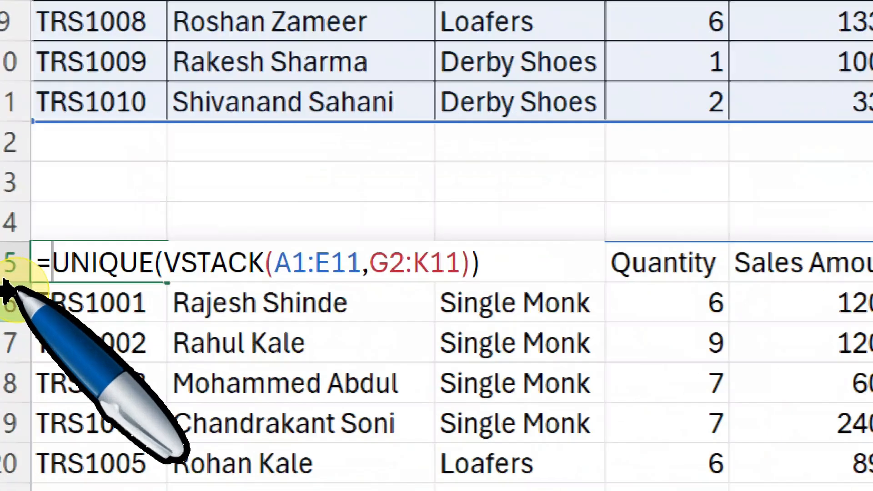
pyautogui.write('SORT')
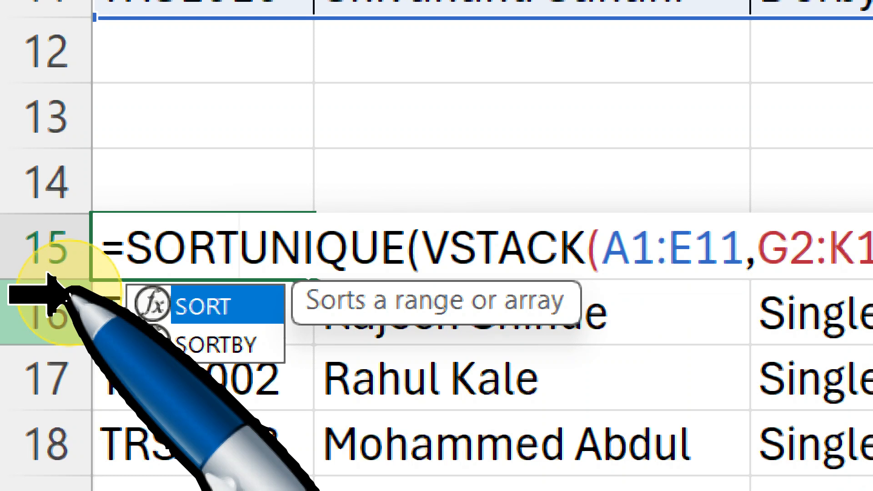
pyautogui.write('(')
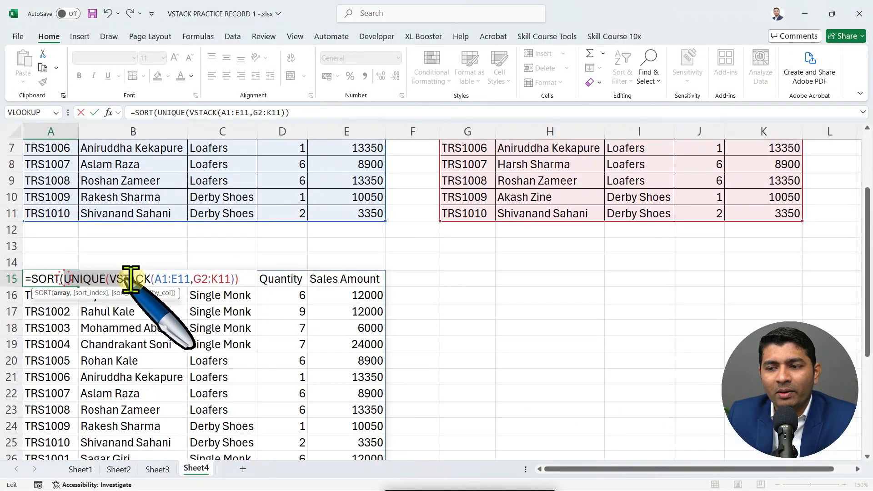
pyautogui.moveTo(131, 279); pyautogui.dragTo(241, 279)
pyautogui.click(245, 279)
pyautogui.write(',')
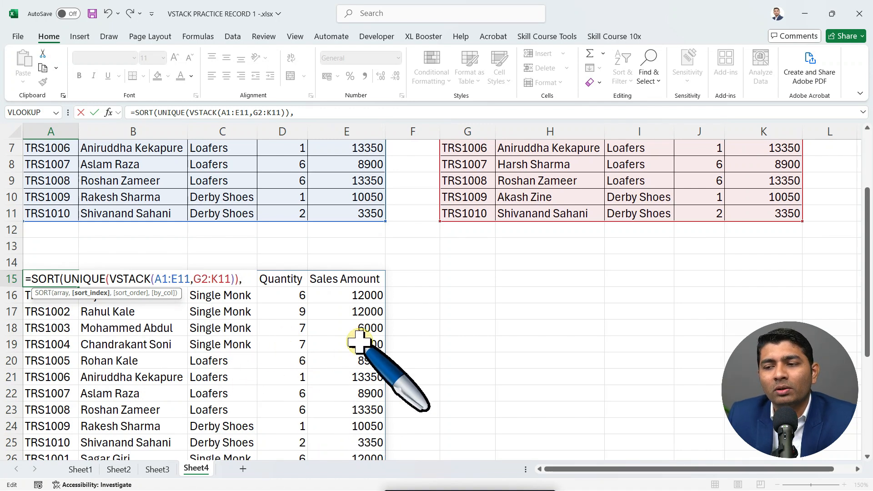
pyautogui.press('BackSpace')
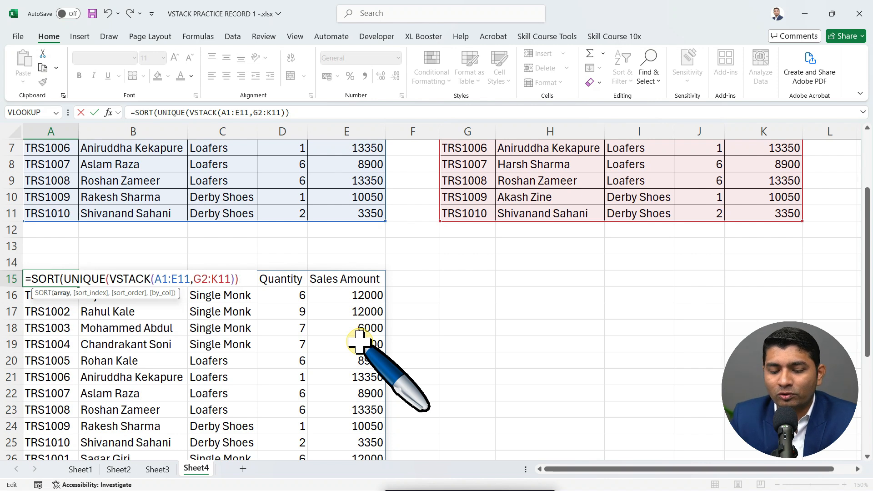
pyautogui.write(')')
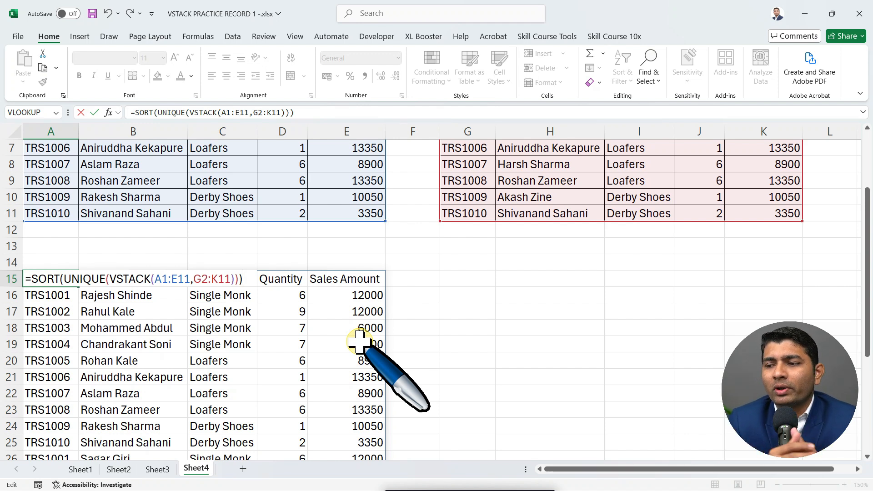
# Step: Sort A15's list by its second column in ascending order, using sort_index 2 and sort_order 1, and check the names and the header row's position
pyautogui.press('BackSpace')
pyautogui.write(',')
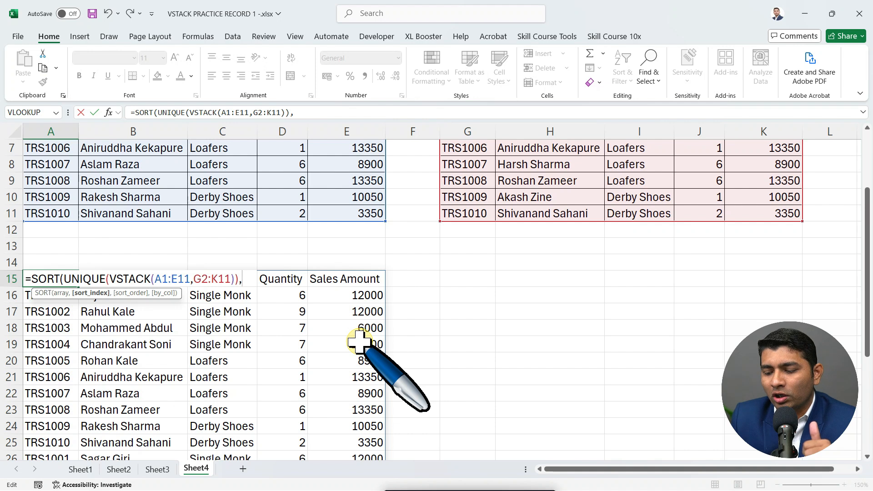
pyautogui.write('2,')
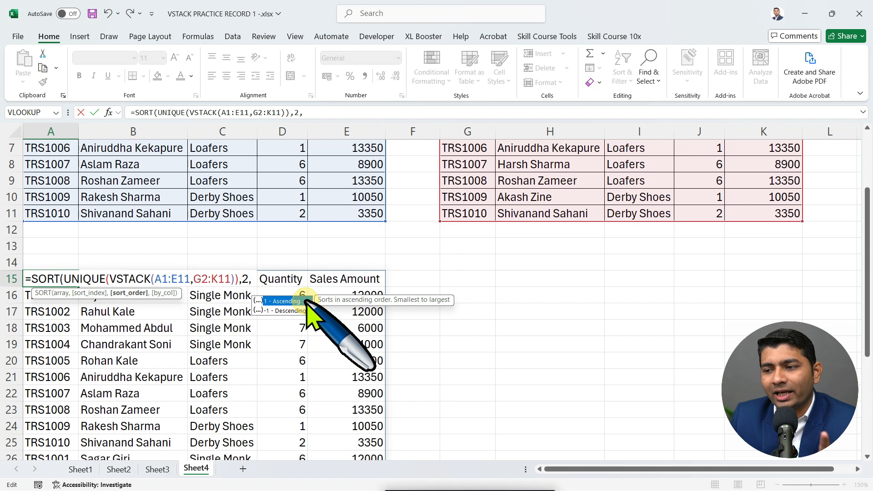
pyautogui.write('1')
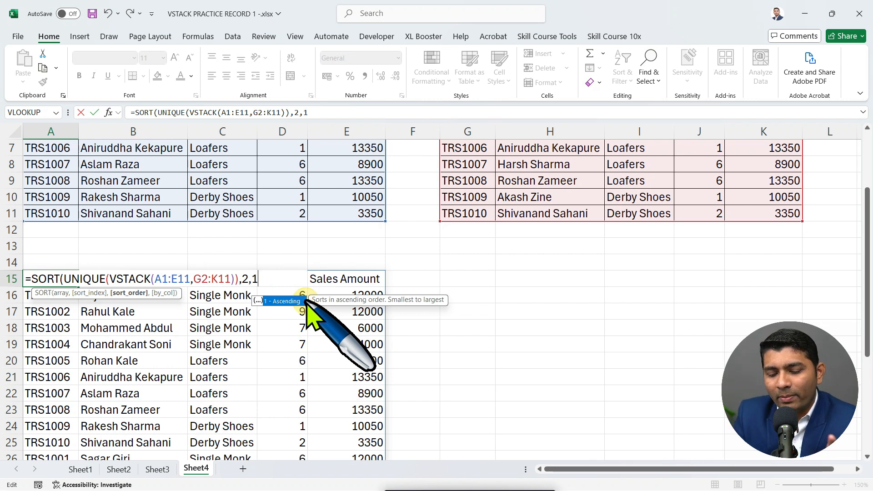
pyautogui.write(')')
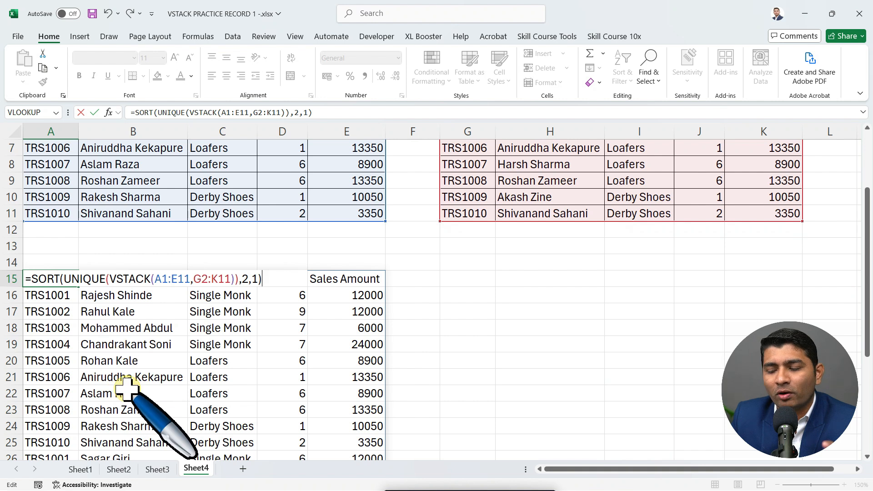
pyautogui.press('Return')
pyautogui.moveTo(145, 279); pyautogui.dragTo(144, 425)
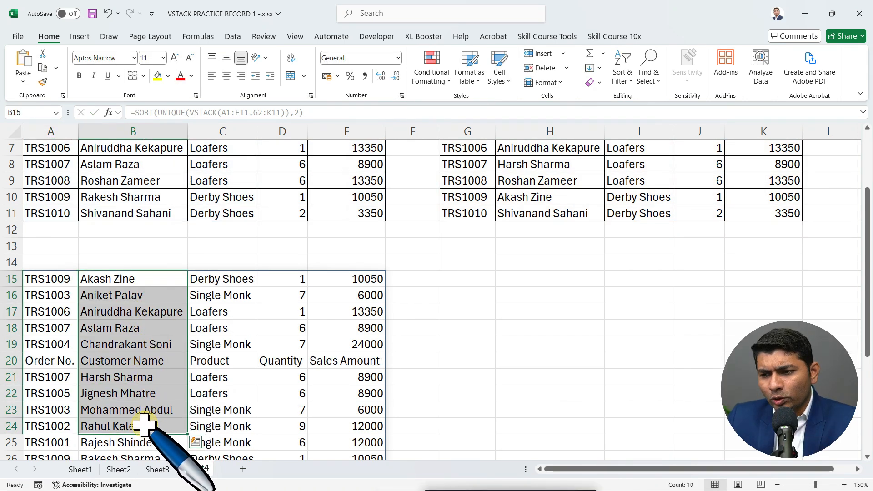
pyautogui.moveTo(36, 360); pyautogui.dragTo(331, 364)
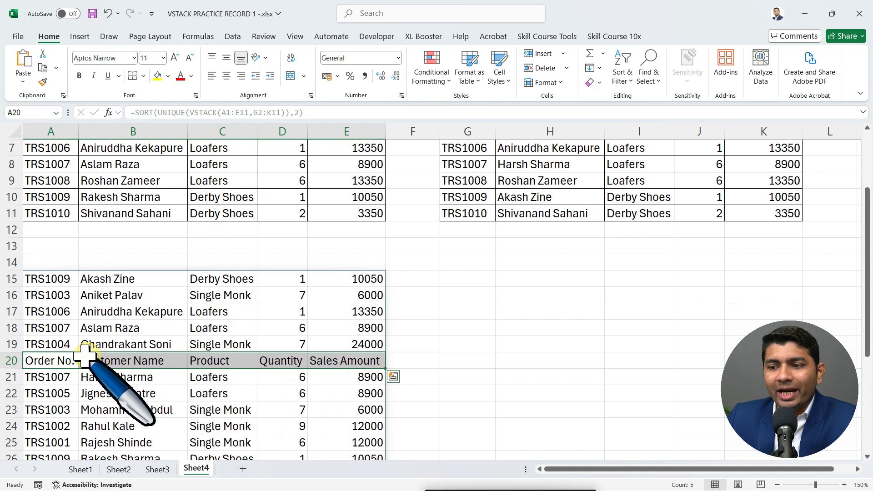
# Step: Remove the sort index from A15's formula, enter =SORT(UNIQUE(VSTACK(A1:E11,G2:K11))), and check the order numbers from A16 down
pyautogui.click(57, 279)
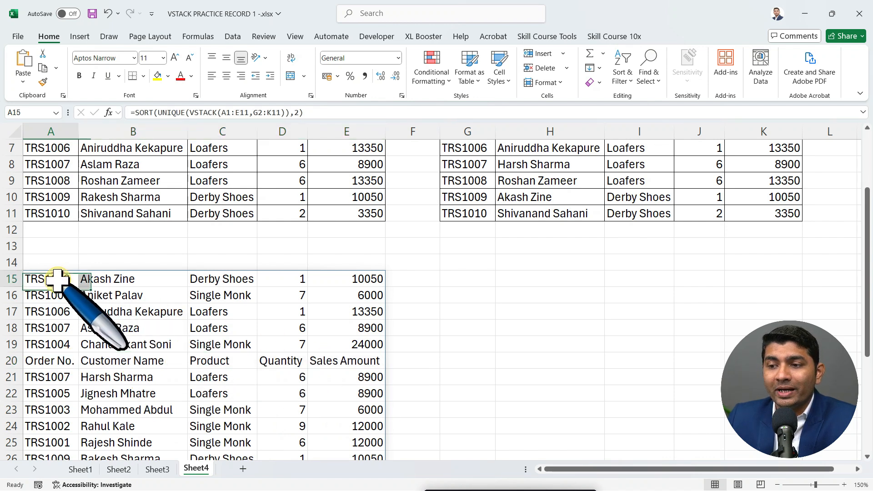
pyautogui.doubleClick(58, 280)
pyautogui.click(247, 278)
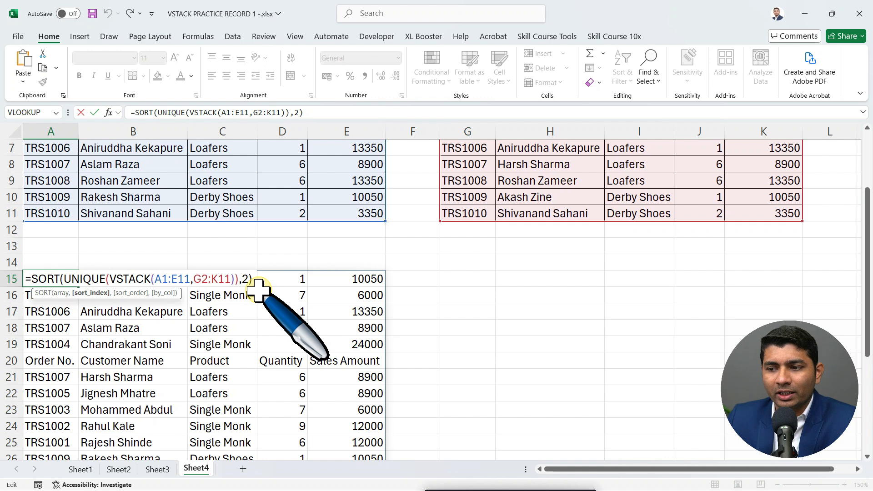
pyautogui.press('BackSpace')
pyautogui.press('BackSpace')
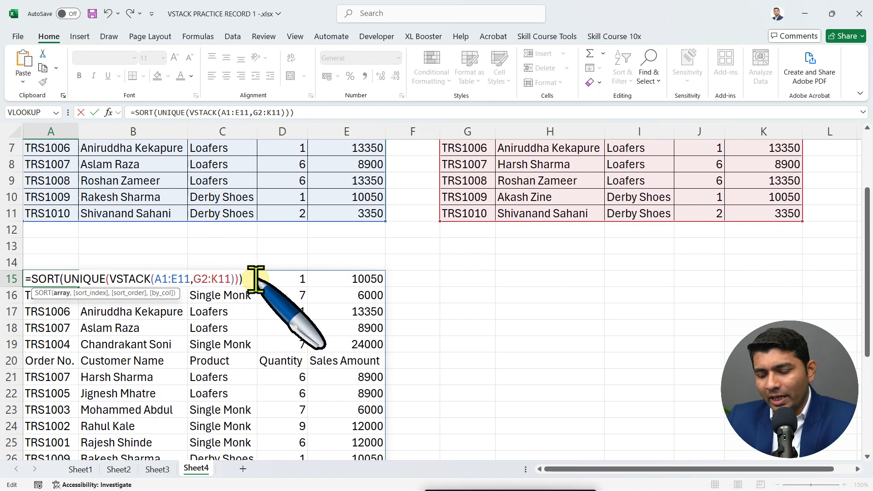
pyautogui.press('Return')
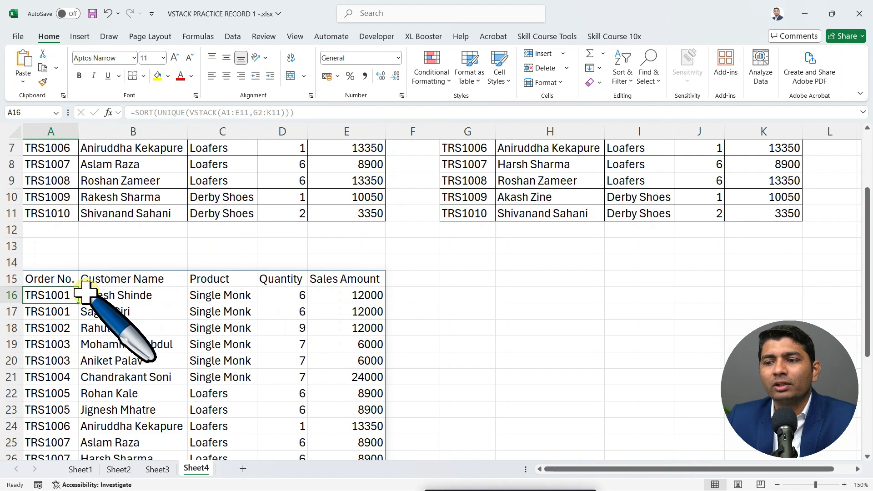
pyautogui.moveTo(59, 295); pyautogui.dragTo(45, 407)
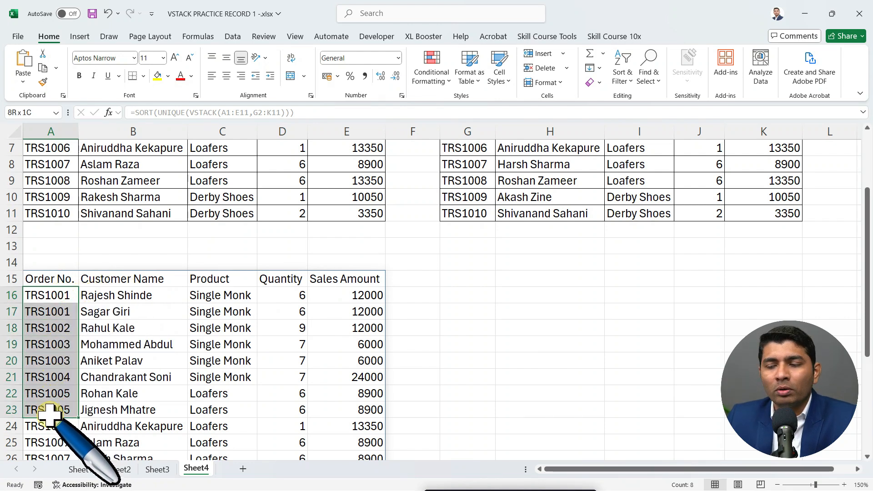
pyautogui.click(50, 344)
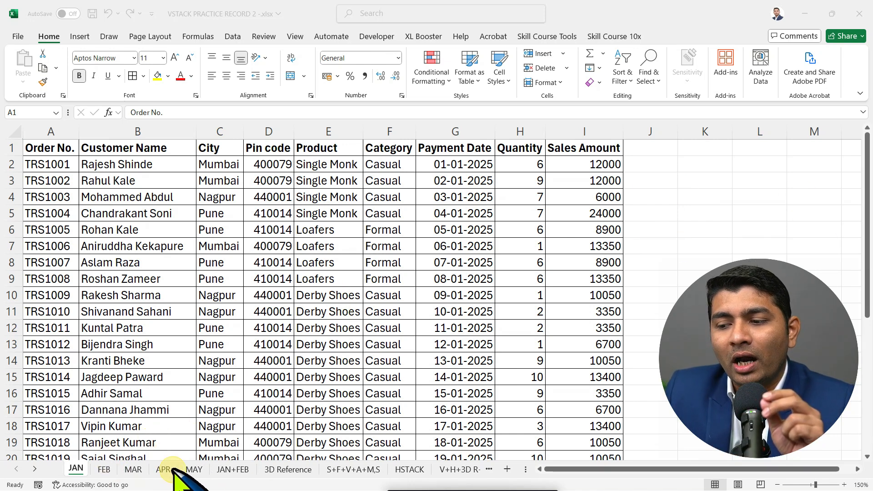
# Step: In the VSTACK PRACTICE RECORD 2 workbook, copy the header row A1:I1 from the MAY sheet to cell A1 of the JAN+FEB sheet
pyautogui.click(231, 471)
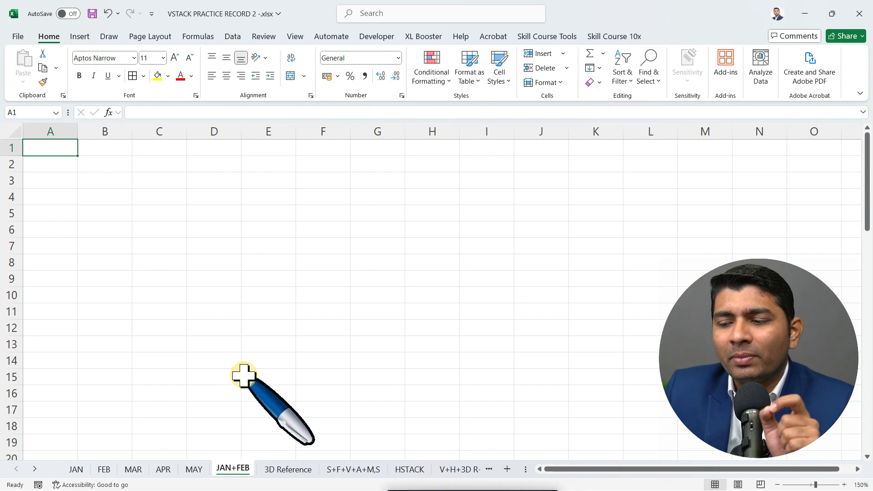
pyautogui.click(196, 469)
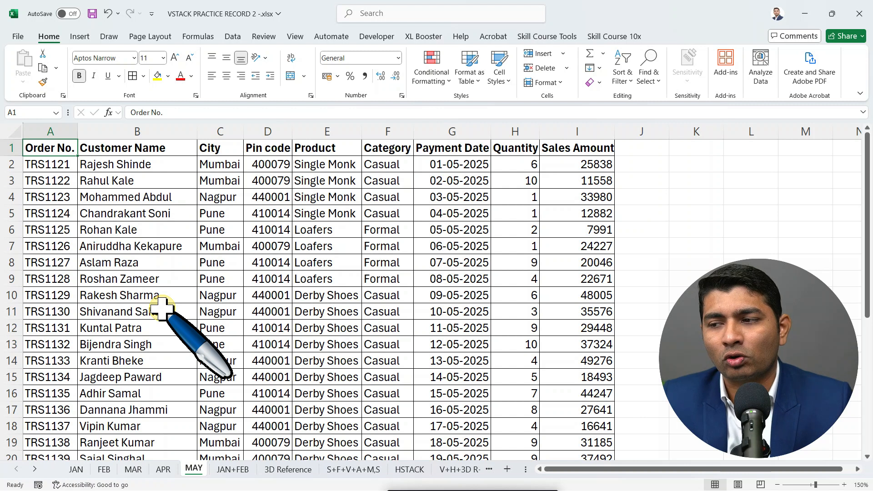
pyautogui.hotkey('ctrl', 'shift', 'Right')
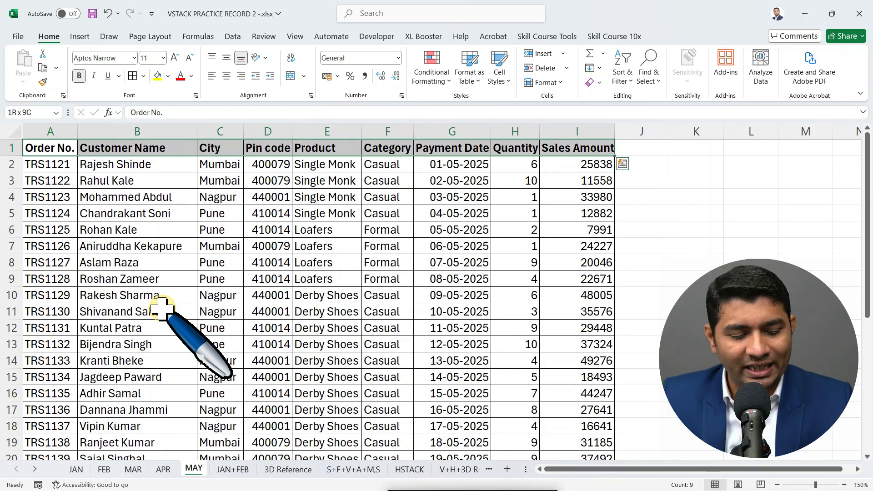
pyautogui.hotkey('ctrl', 'c')
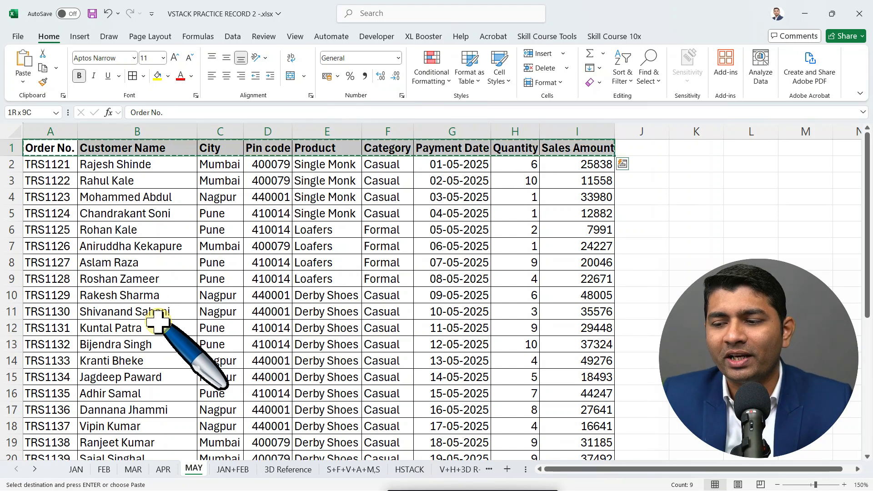
pyautogui.click(231, 469)
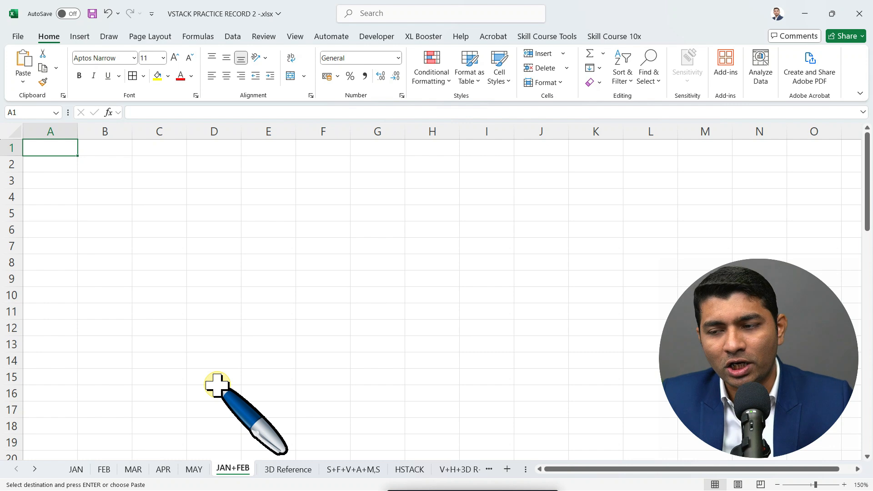
pyautogui.hotkey('ctrl', 'v')
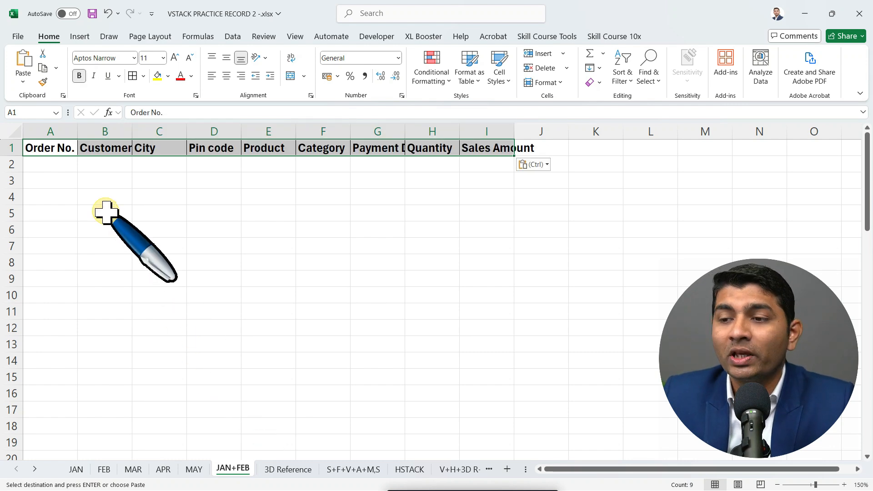
# Step: Start a VSTACK formula in cell A2 of the JAN+FEB sheet with JAN!A2:I32 as its first array
pyautogui.click(55, 168)
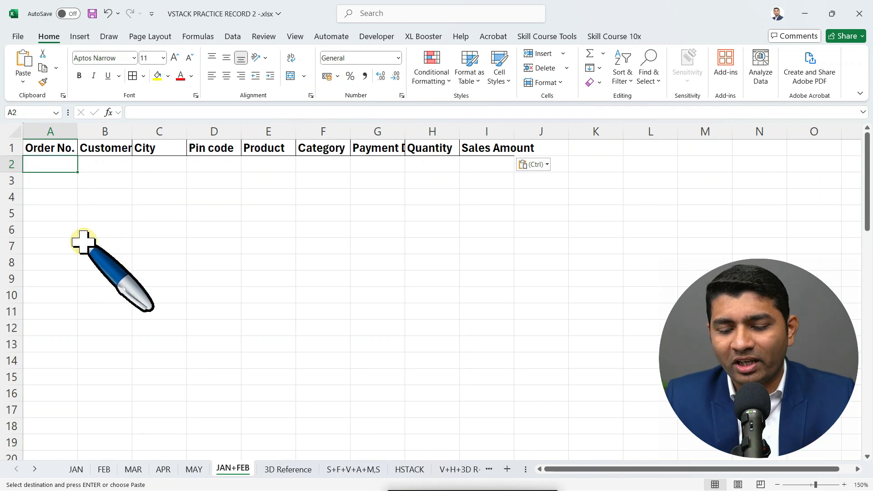
pyautogui.write('=VST')
pyautogui.press('Tab')
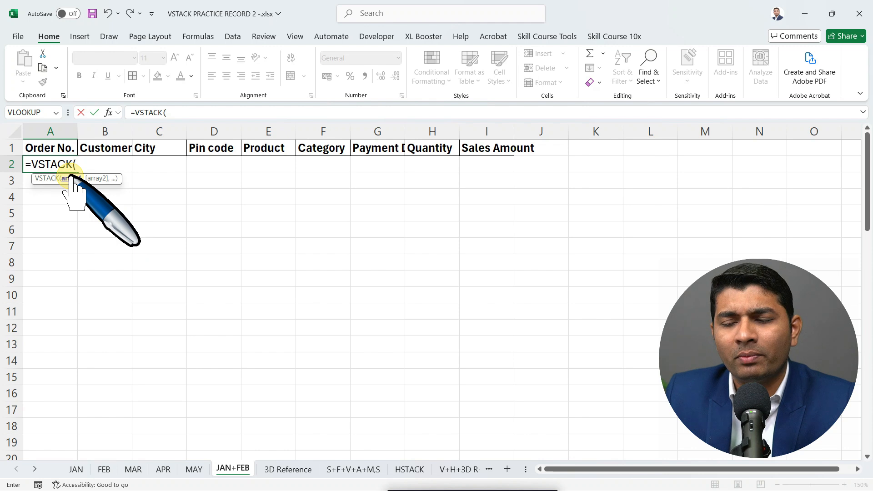
pyautogui.click(77, 470)
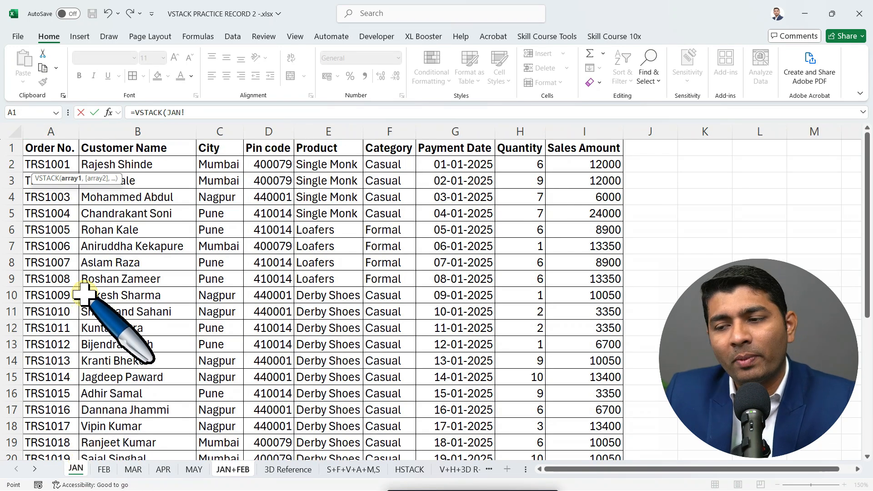
pyautogui.click(47, 163)
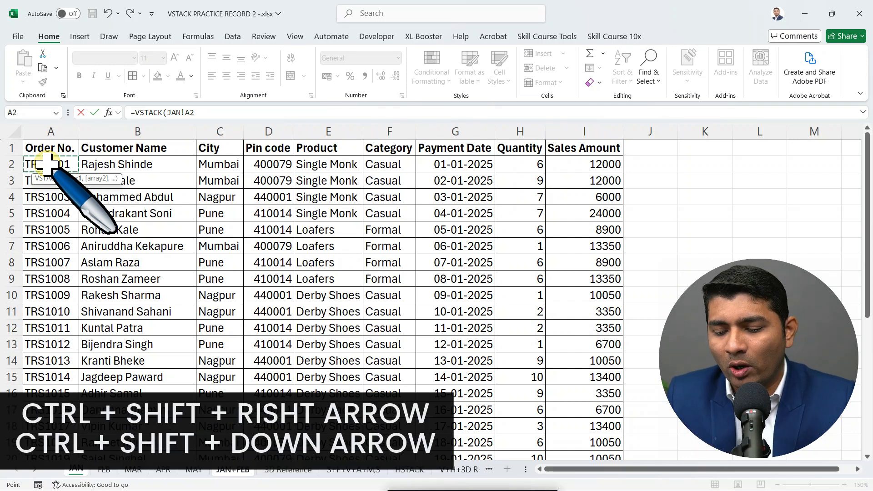
pyautogui.hotkey('ctrl', 'shift', 'Right')
pyautogui.hotkey('ctrl', 'shift', 'Down')
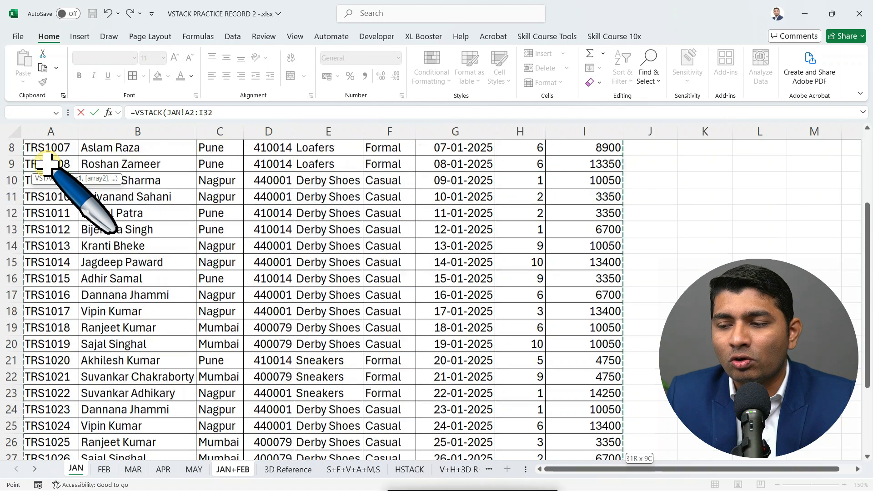
pyautogui.write(',')
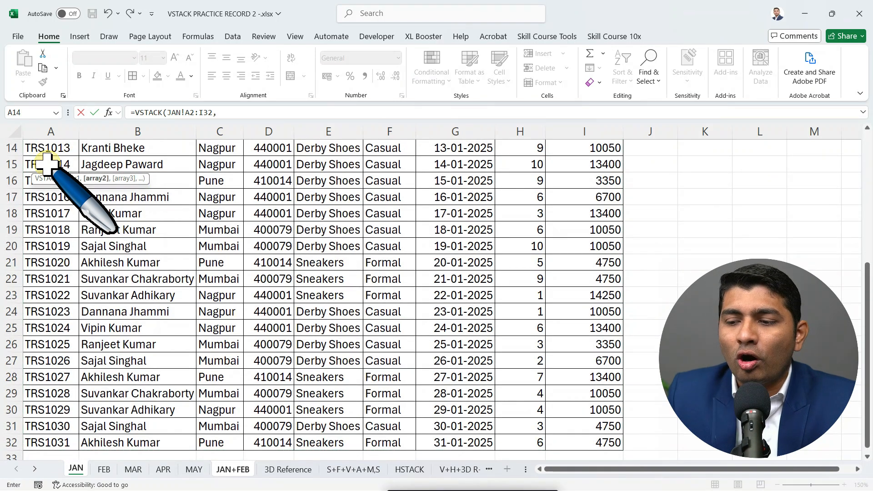
# Step: Add FEB!A2:I29 as the second array and enter =VSTACK(JAN!A2:I32,FEB!A2:I29)
pyautogui.click(104, 469)
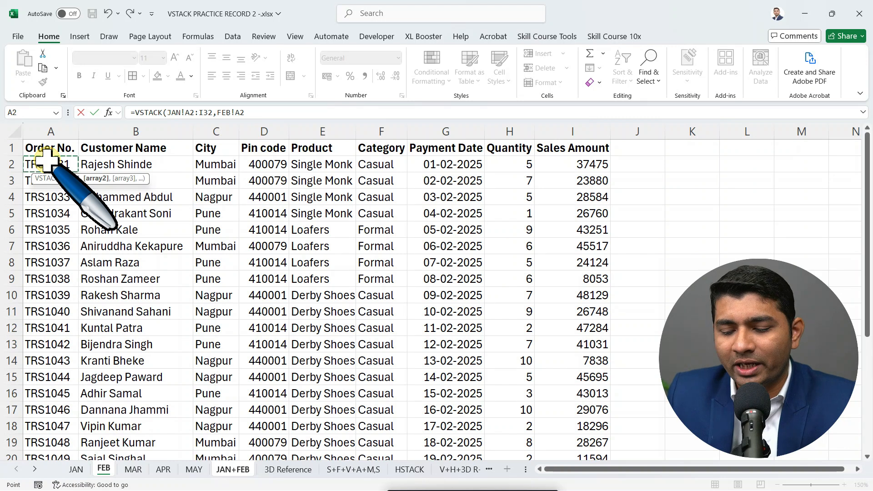
pyautogui.hotkey('ctrl', 'shift', 'Right')
pyautogui.hotkey('ctrl', 'shift', 'Down')
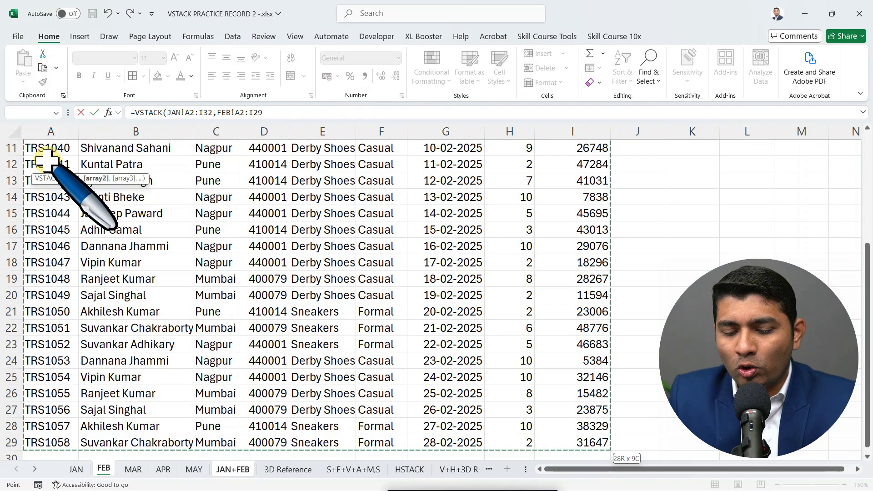
pyautogui.write(')')
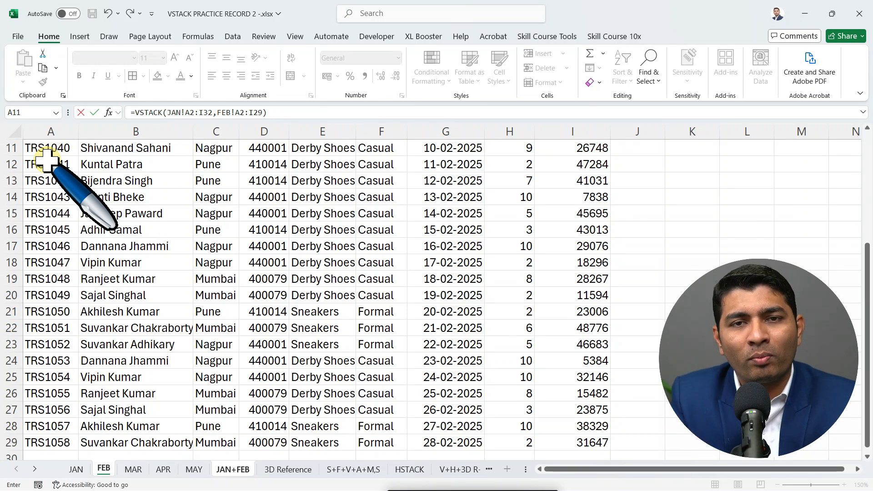
pyautogui.press('Return')
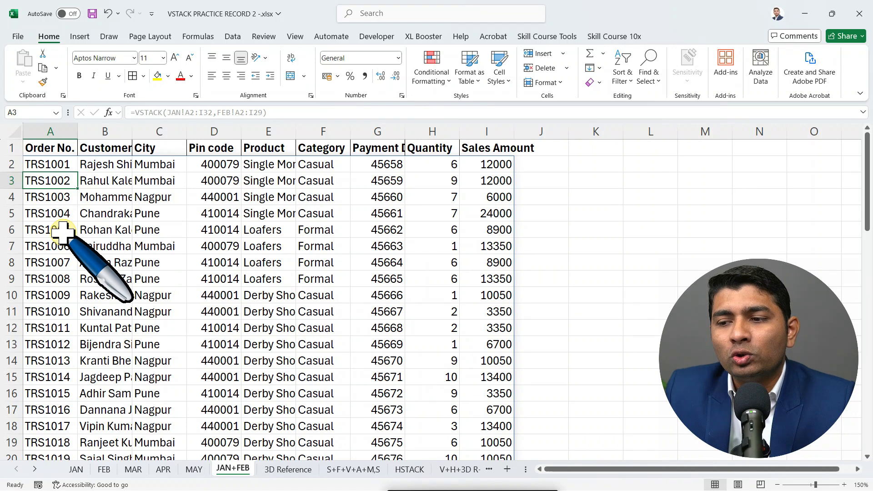
# Step: Autofit the widths of columns A to I on the JAN+FEB sheet and check the stacked January and February rows
pyautogui.scroll(-6, 93, 288)
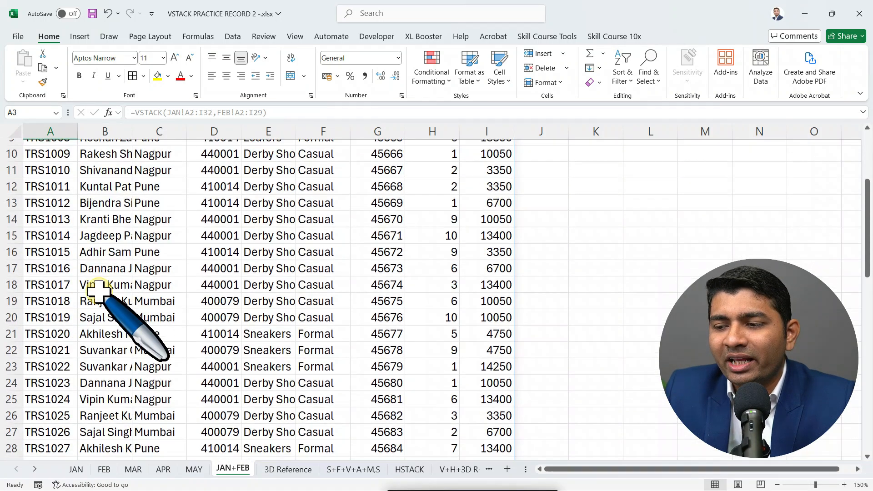
pyautogui.scroll(-9, 99, 291)
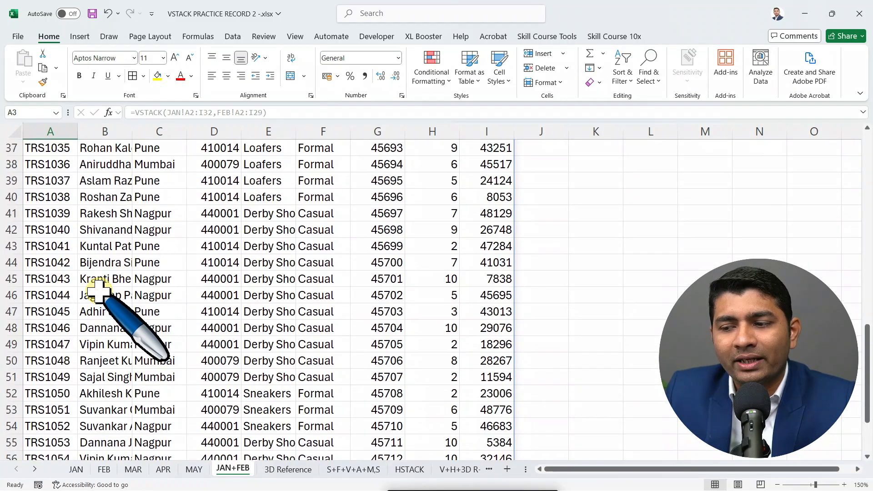
pyautogui.scroll(15, 99, 291)
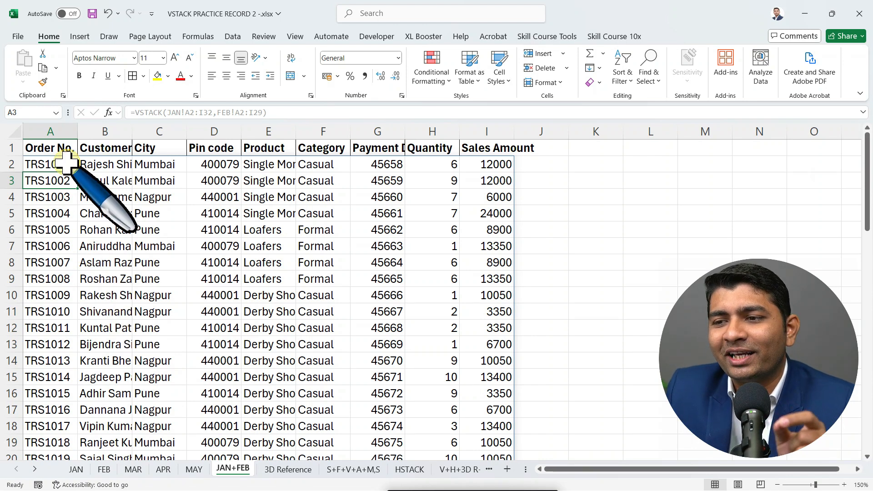
pyautogui.moveTo(58, 131); pyautogui.dragTo(480, 126)
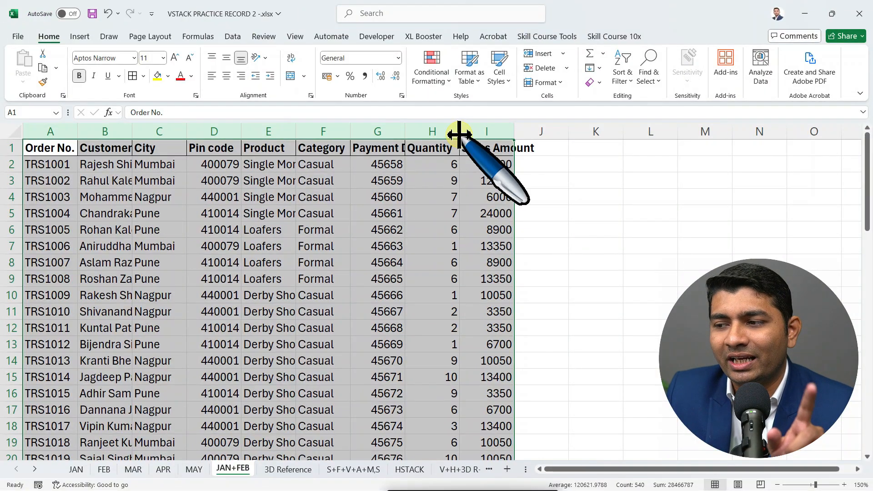
pyautogui.doubleClick(459, 134)
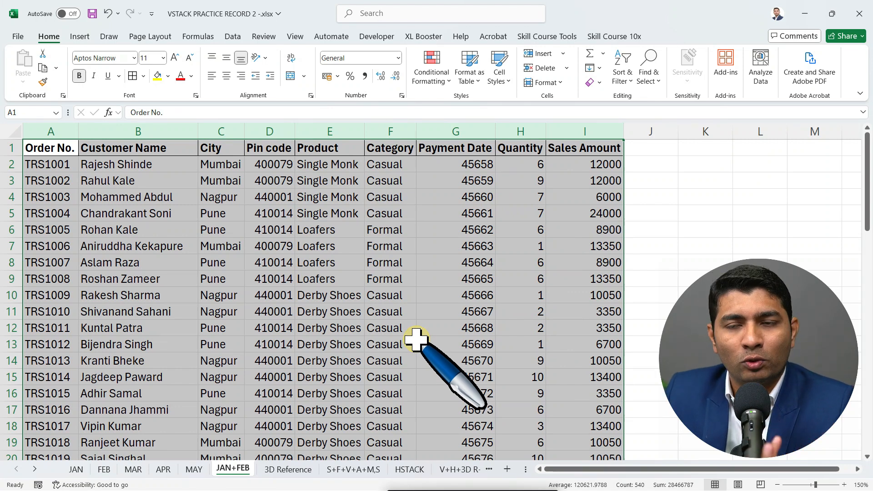
pyautogui.click(338, 295)
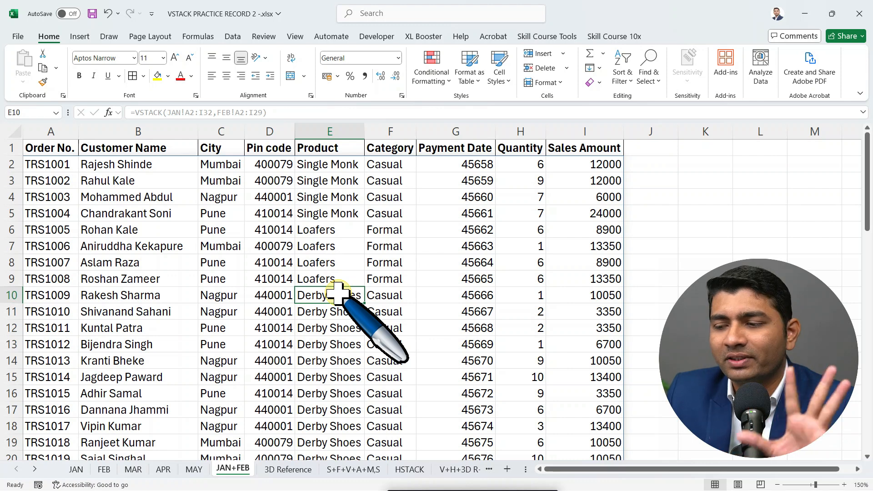
pyautogui.scroll(-14, 338, 294)
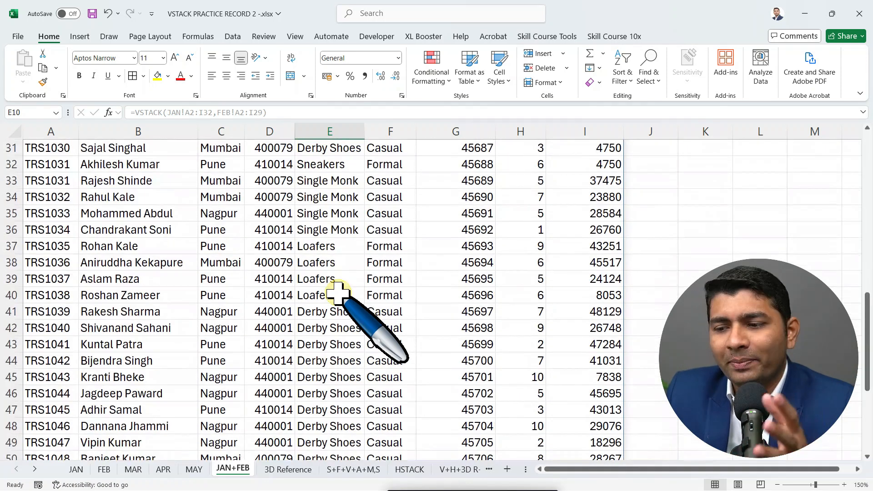
pyautogui.scroll(14, 338, 295)
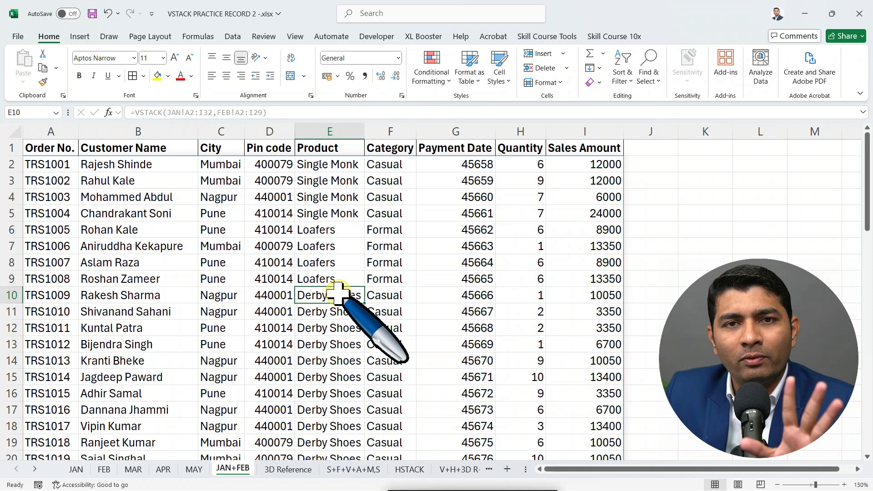
pyautogui.scroll(-14, 337, 294)
pyautogui.scroll(14, 338, 294)
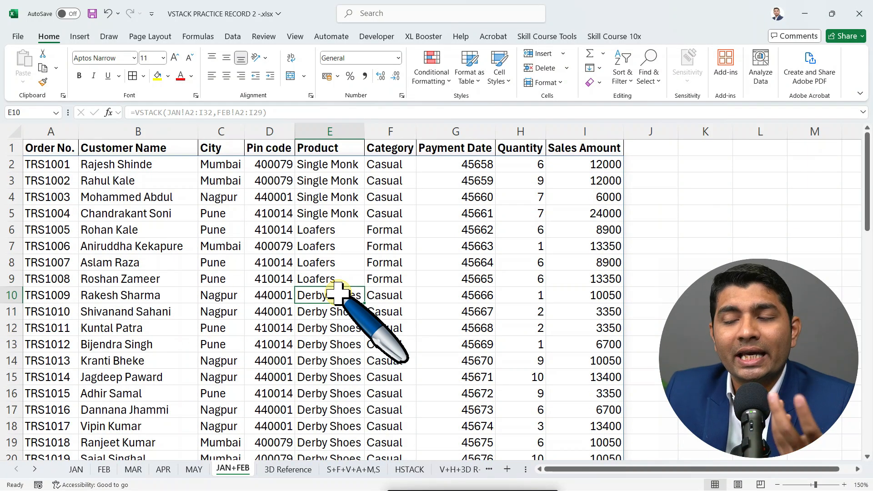
# Step: Format the payment dates in G2:G60 of the JAN+FEB sheet as Short Date and check them through to the last row
pyautogui.click(460, 164)
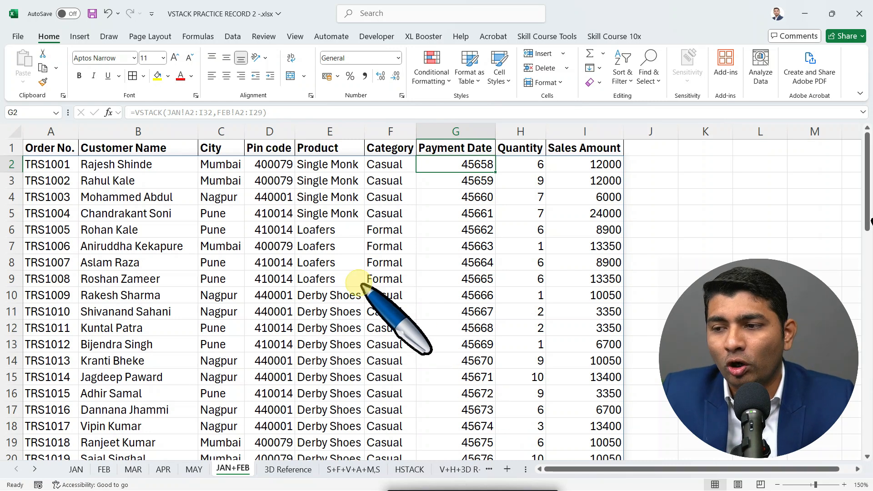
pyautogui.moveTo(29, 23); pyautogui.dragTo(72, 52)
pyautogui.moveTo(328, 88); pyautogui.dragTo(382, 107)
pyautogui.moveTo(311, 44)
pyautogui.mouseDown()
pyautogui.moveTo(385, 73)
pyautogui.moveTo(412, 72)
pyautogui.mouseUp()
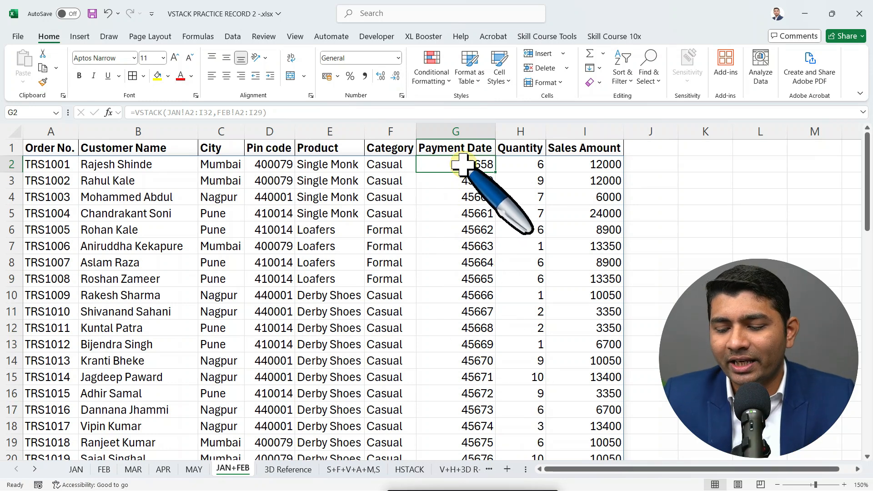
pyautogui.hotkey('ctrl', 'shift', 'Down')
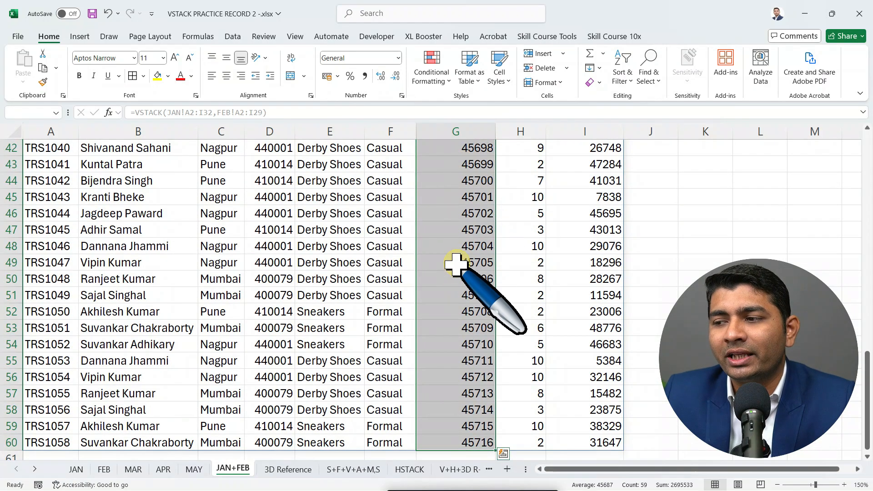
pyautogui.click(398, 58)
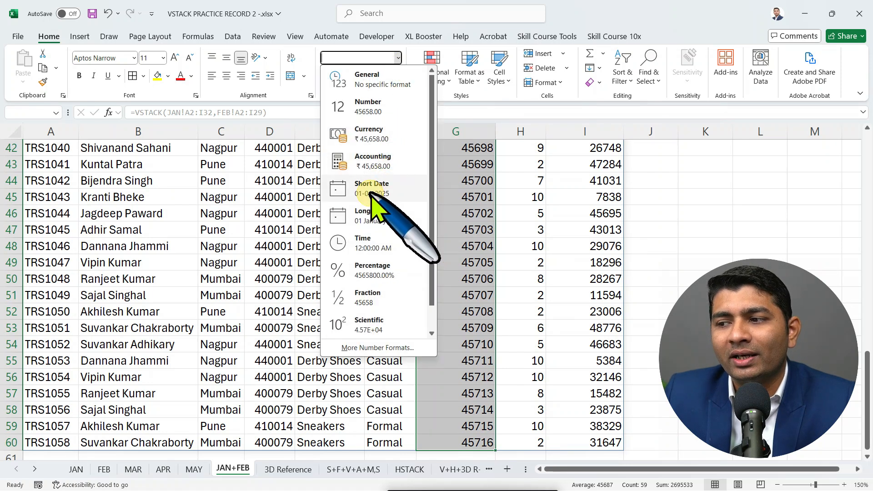
pyautogui.click(399, 195)
pyautogui.scroll(14, 419, 228)
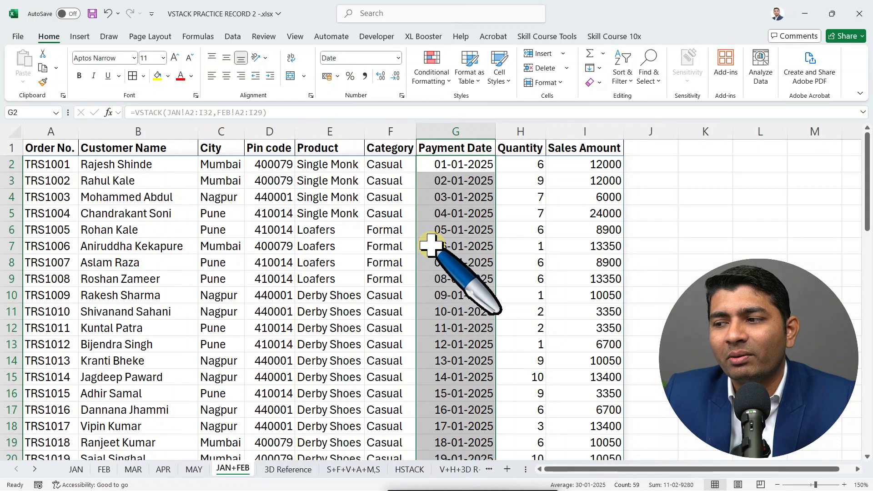
pyautogui.scroll(-9, 431, 246)
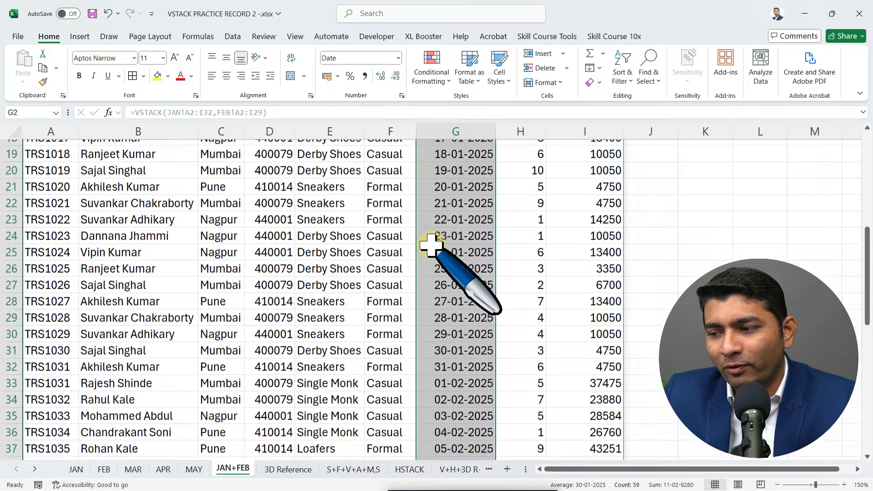
pyautogui.scroll(2, 459, 234)
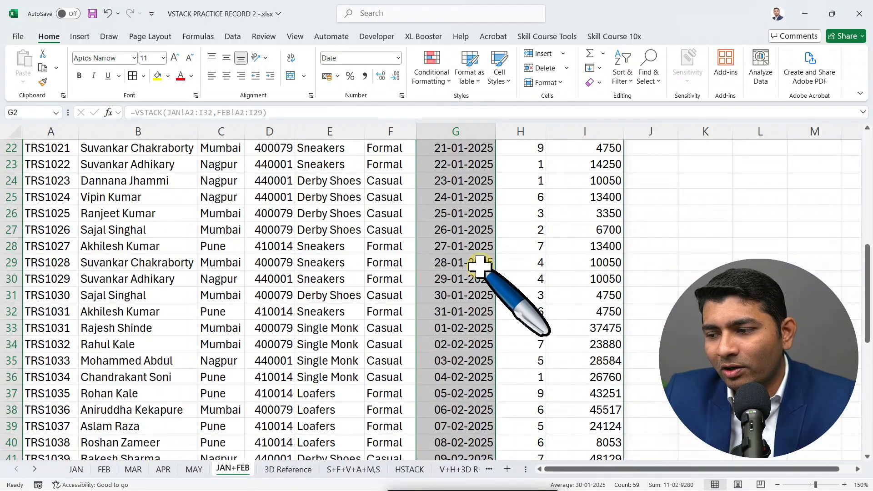
pyautogui.scroll(-6, 479, 248)
pyautogui.scroll(-2, 480, 266)
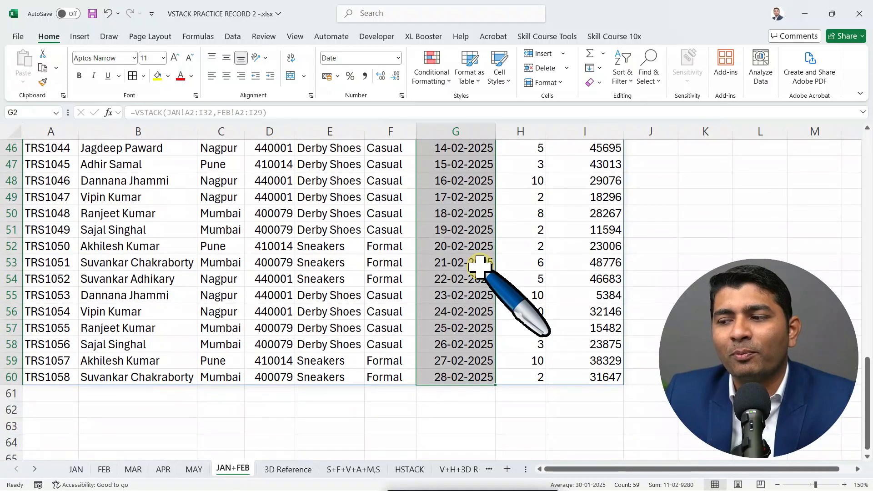
pyautogui.scroll(12, 480, 266)
pyautogui.scroll(3, 479, 266)
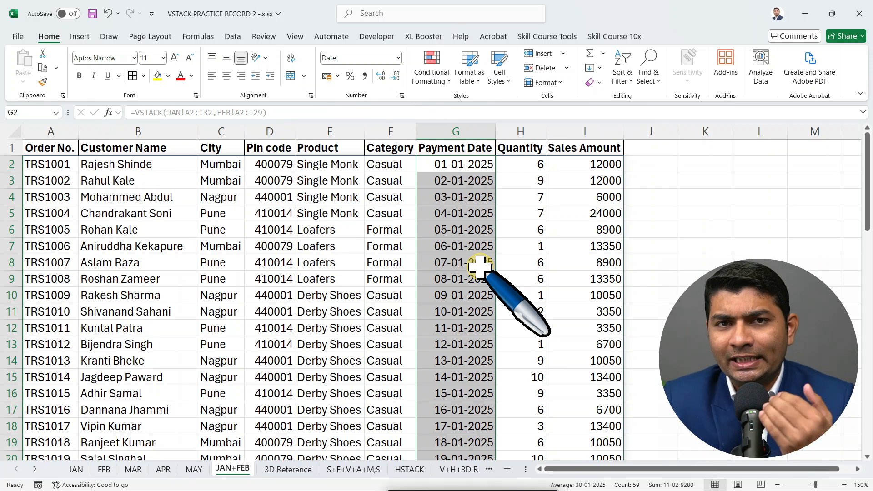
# Step: Copy the header row A1:I1 from the MAY sheet to cell A1 of the 3D Reference sheet
pyautogui.hotkey('ctrl', 'pagedown')
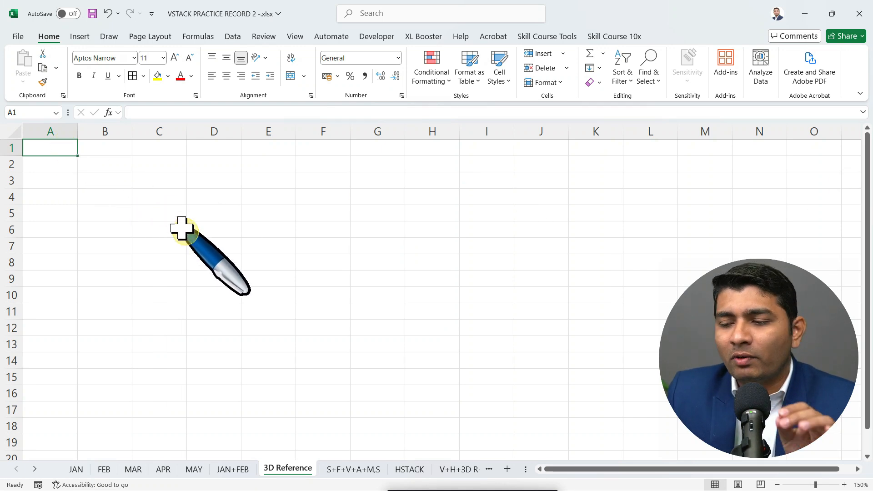
pyautogui.click(194, 469)
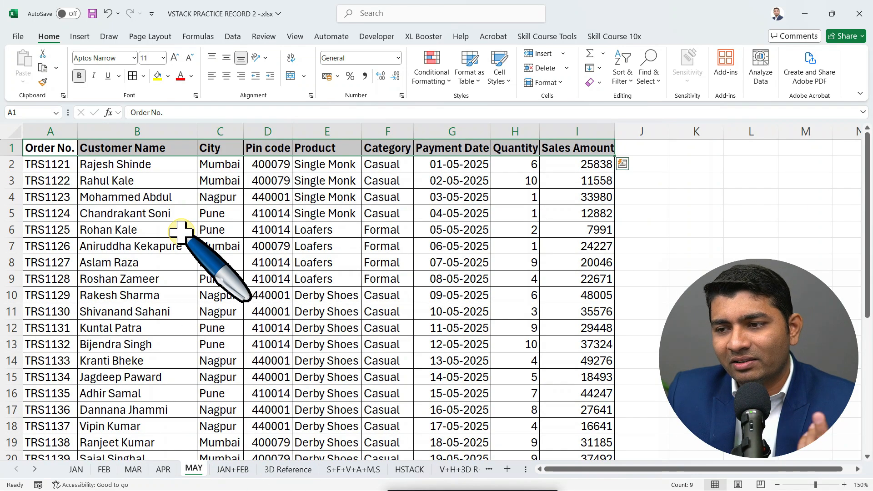
pyautogui.hotkey('ctrl', 'c')
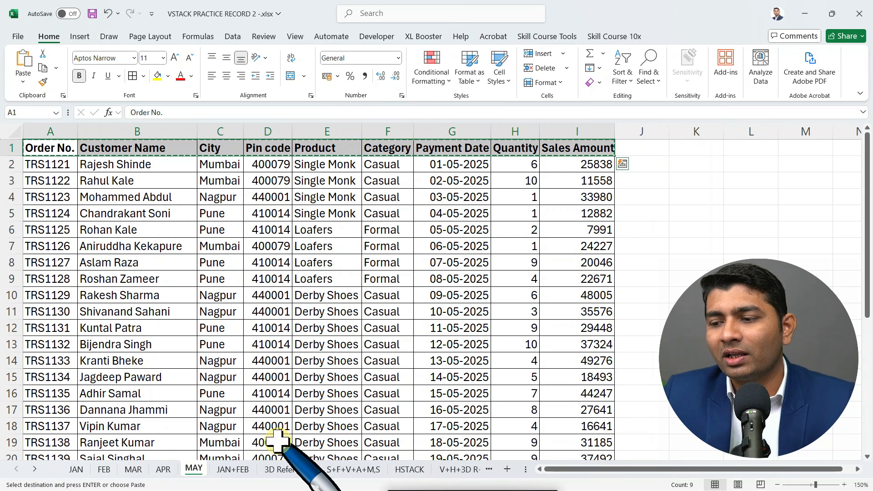
pyautogui.click(288, 469)
pyautogui.hotkey('ctrl', 'v')
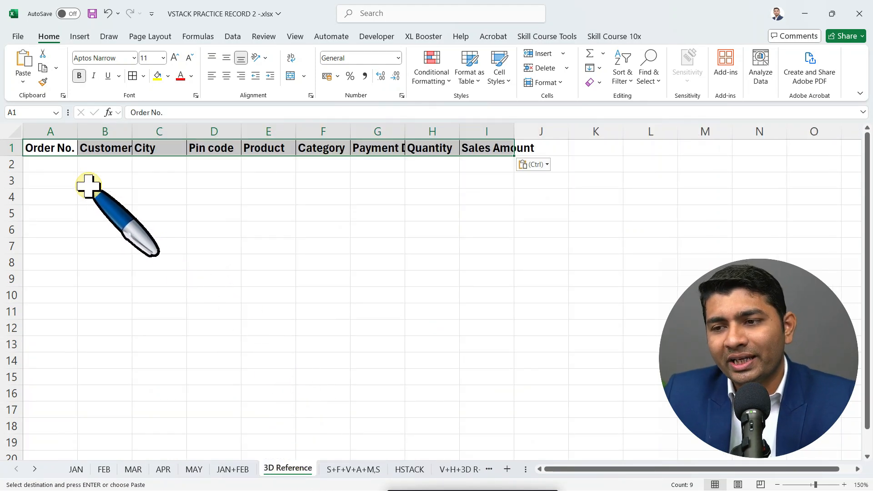
# Step: Start a VSTACK formula in cell A2 of the 3D Reference sheet with a 3D reference spanning the sheets JAN through MAY
pyautogui.click(51, 163)
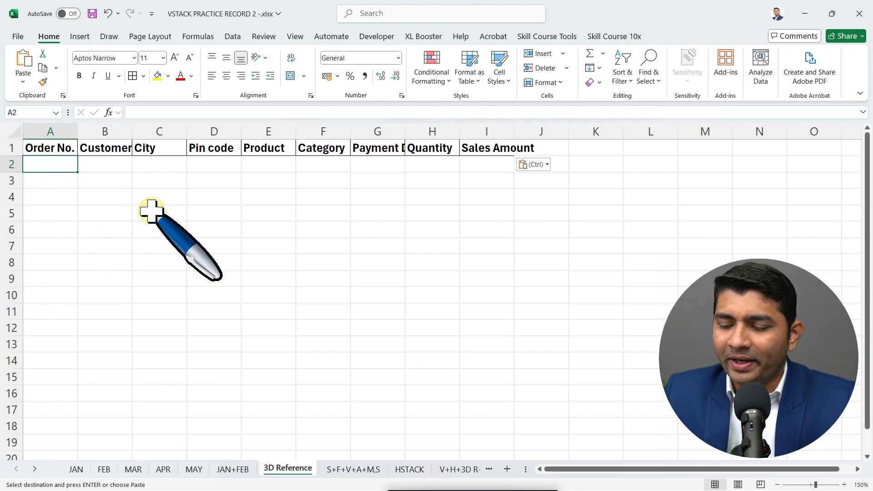
pyautogui.write('=VS')
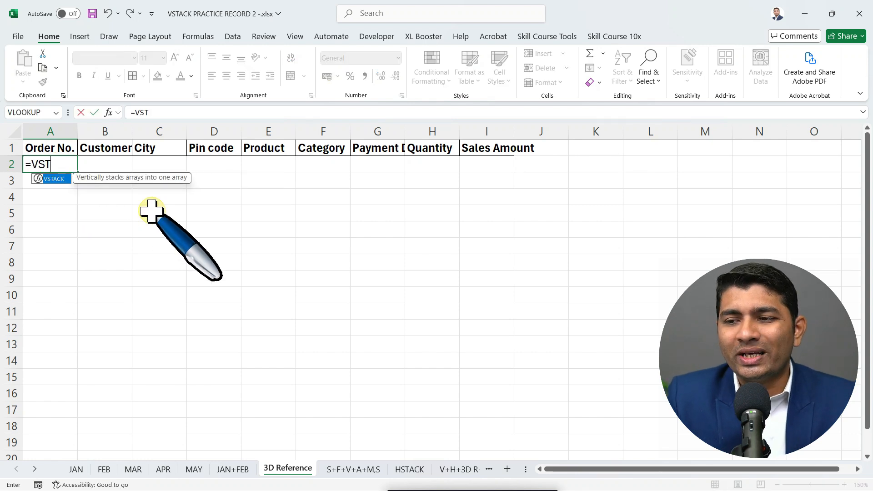
pyautogui.write('T')
pyautogui.press('Tab')
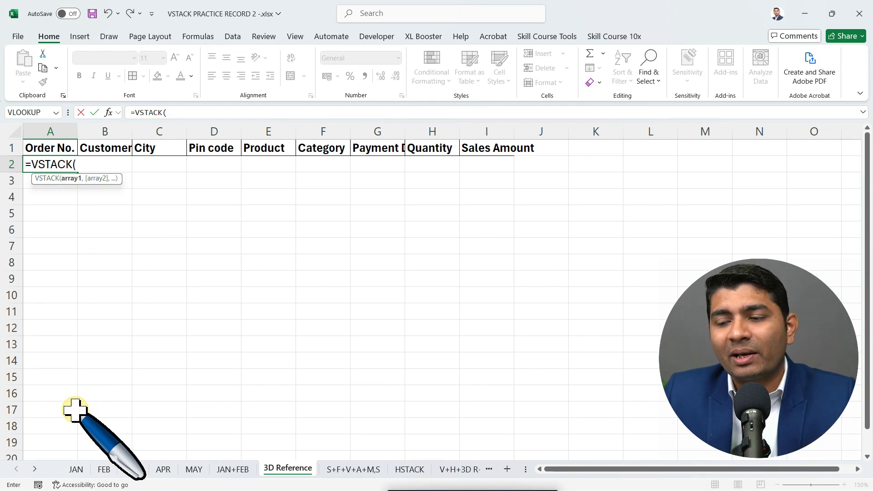
pyautogui.click(76, 469)
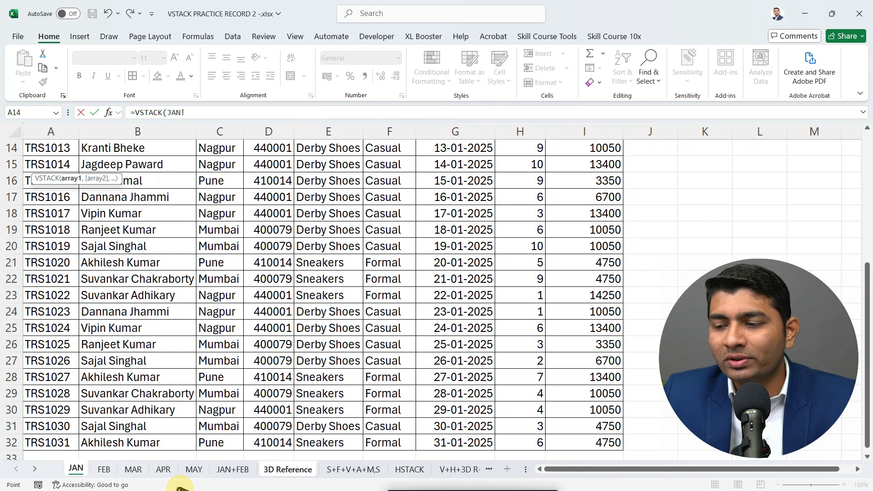
pyautogui.keyDown('shift'); pyautogui.click(194, 469); pyautogui.keyUp('shift')
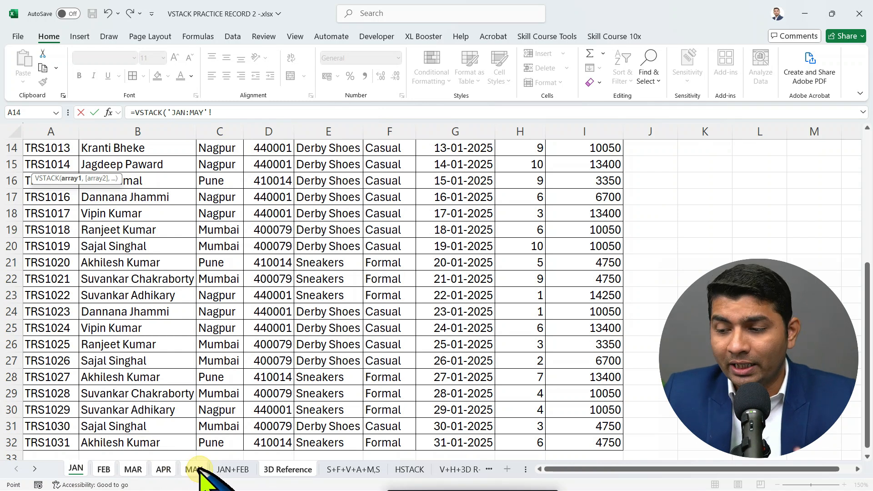
pyautogui.click(230, 469)
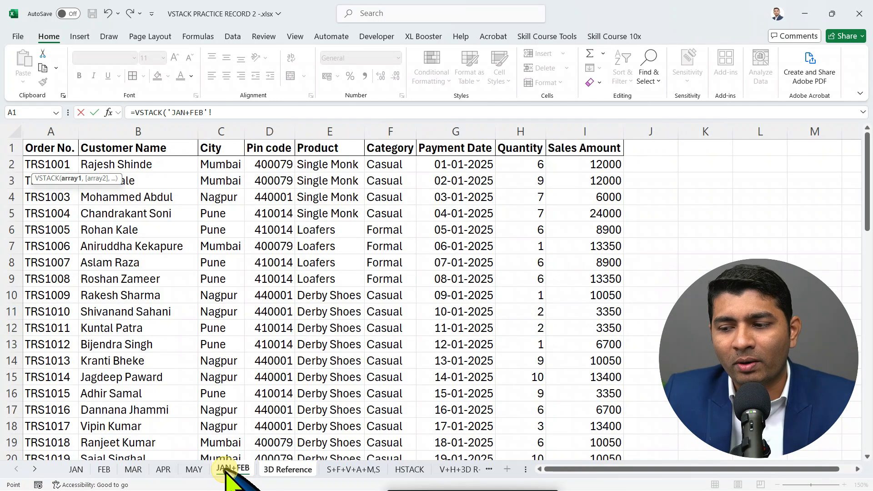
pyautogui.click(78, 470)
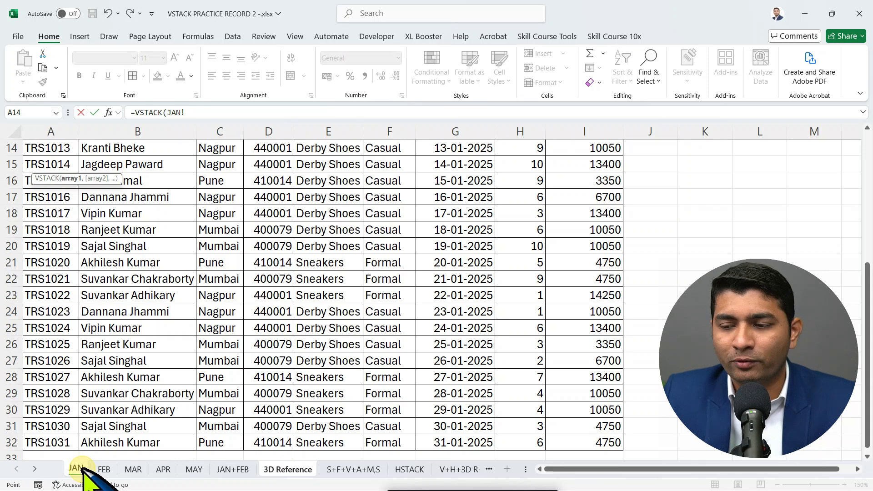
pyautogui.keyDown('shift'); pyautogui.click(193, 470); pyautogui.keyUp('shift')
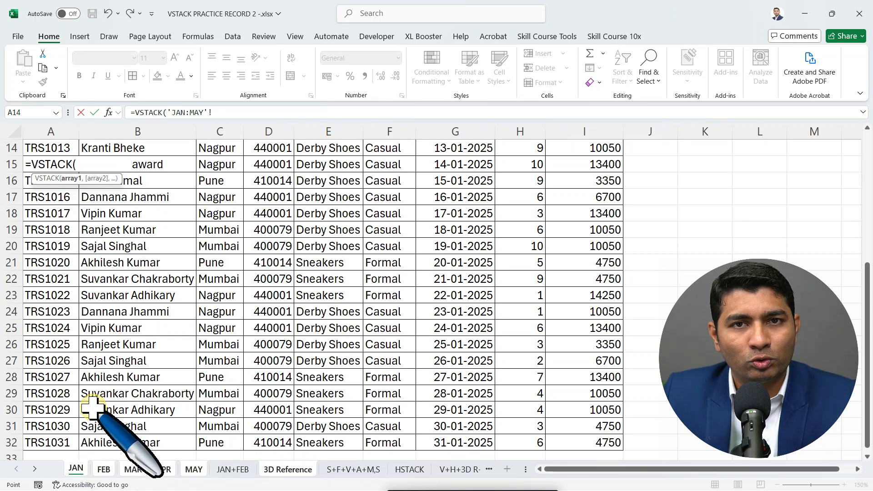
# Step: Set the 3D reference's range to A2:I32 and enter =VSTACK(JAN:MAY!A2:I32)
pyautogui.scroll(5, 92, 409)
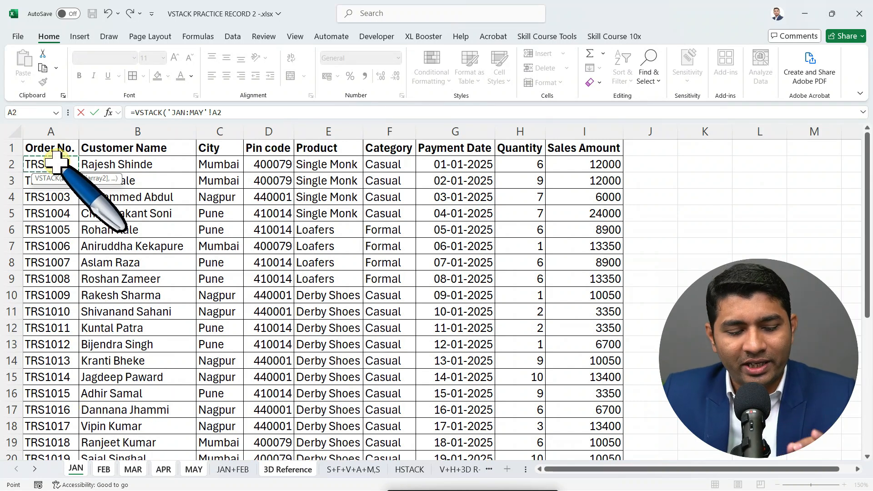
pyautogui.hotkey('ctrl', 'shift', 'Right')
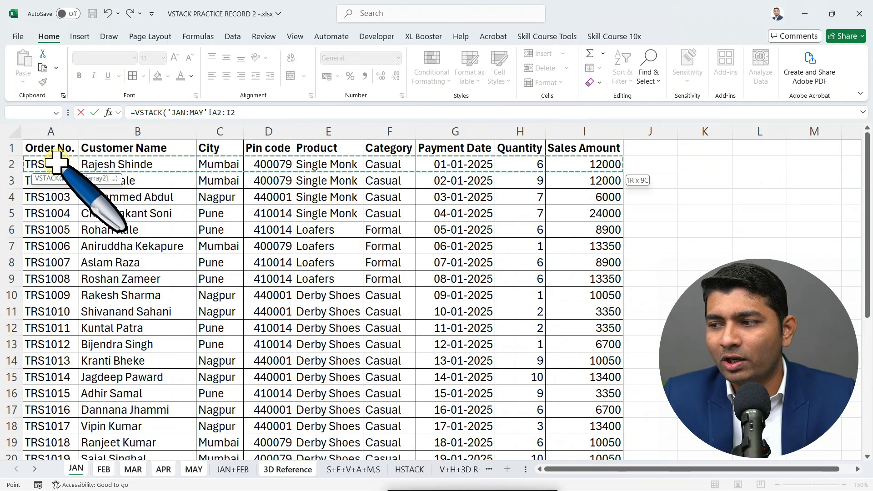
pyautogui.hotkey('ctrl', 'shift', 'Down')
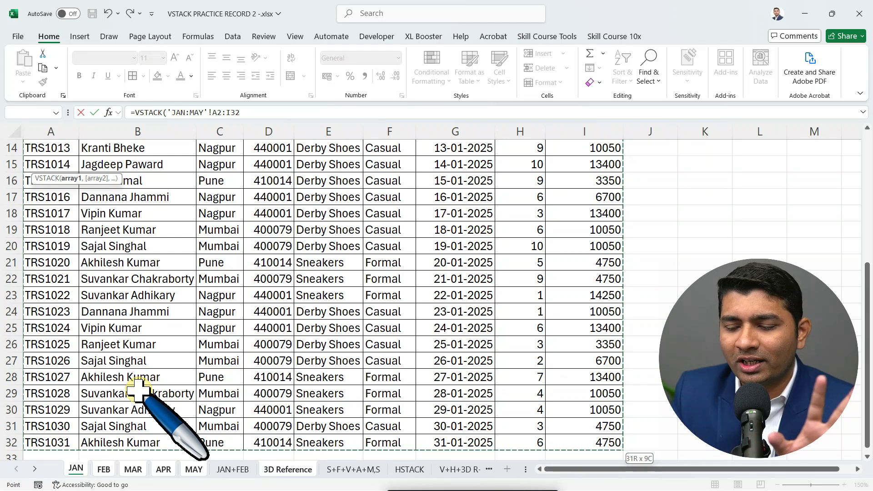
pyautogui.press('Return')
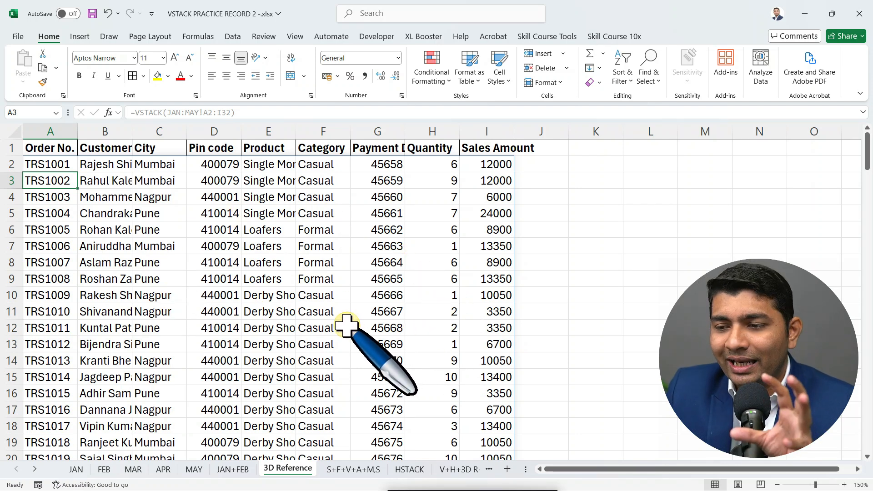
# Step: Auto-fit the widths of columns A through I in the 3D Reference sheet to their contents
pyautogui.moveTo(50, 131); pyautogui.dragTo(486, 124)
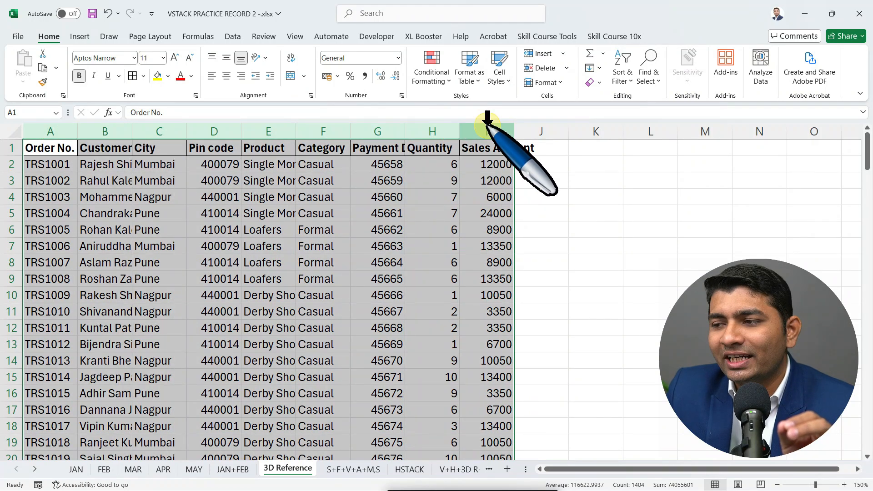
pyautogui.doubleClick(459, 127)
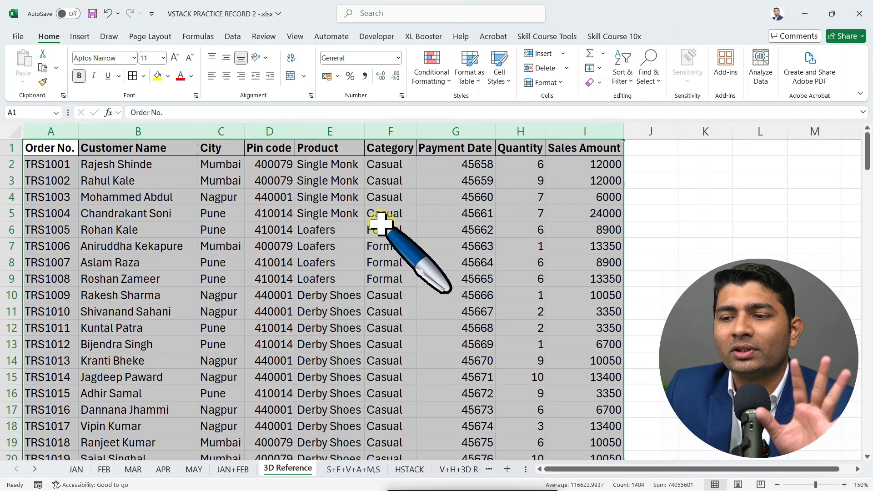
pyautogui.click(395, 231)
# Step: Format the payment dates in G2:G156 of the 3D Reference sheet as Short Date
pyautogui.click(456, 166)
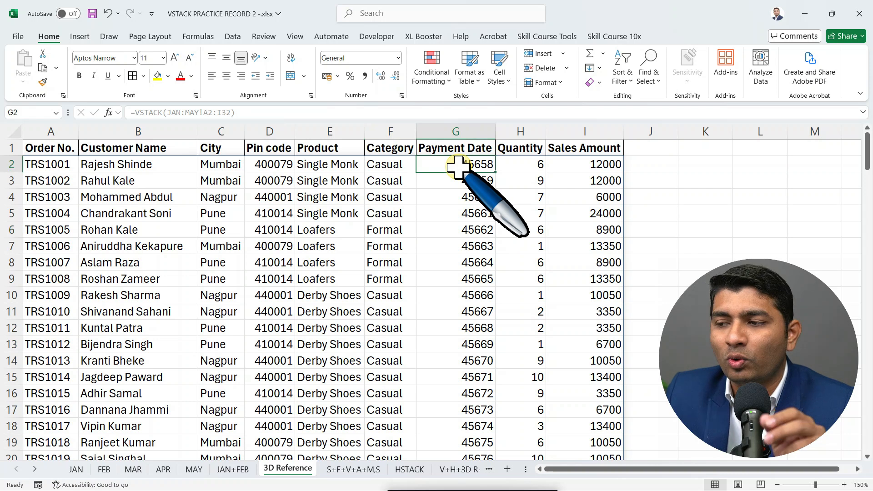
pyautogui.hotkey('ctrl', 'shift', 'Down')
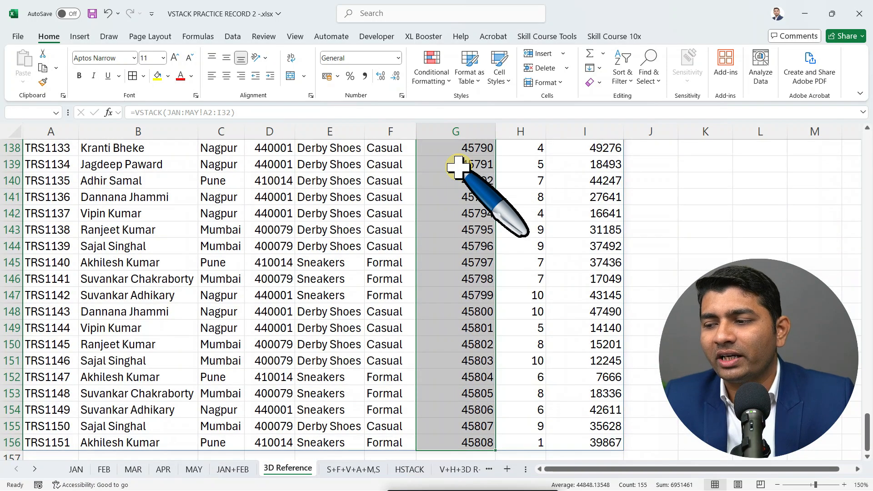
pyautogui.click(398, 57)
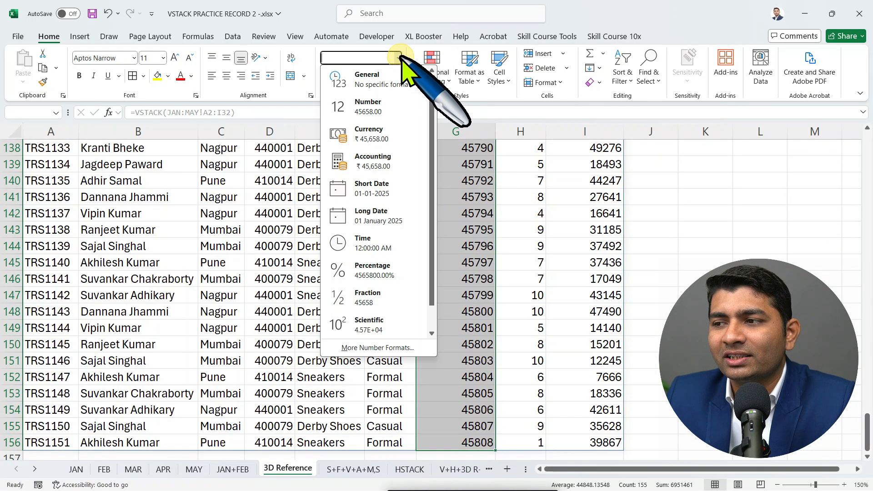
pyautogui.click(372, 188)
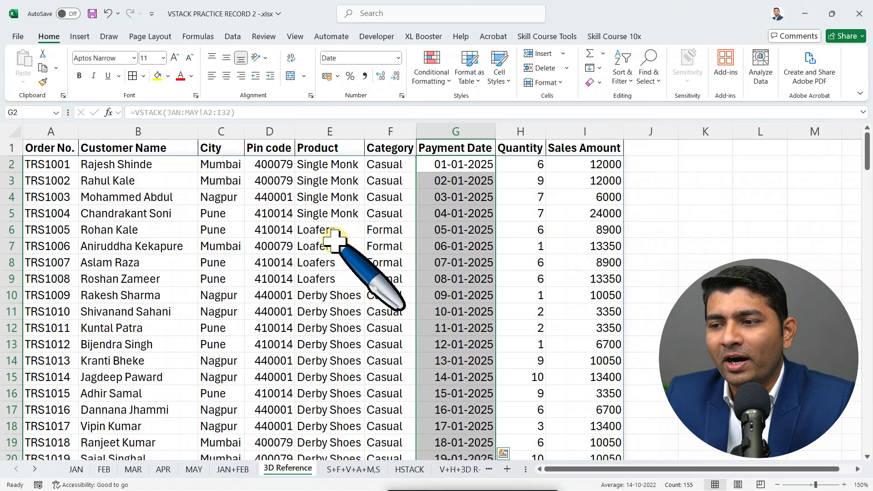
# Step: Apply All Borders to the whole spilled VSTACK result in A2:I156
pyautogui.click(181, 262)
pyautogui.hotkey('ctrl', 'a')
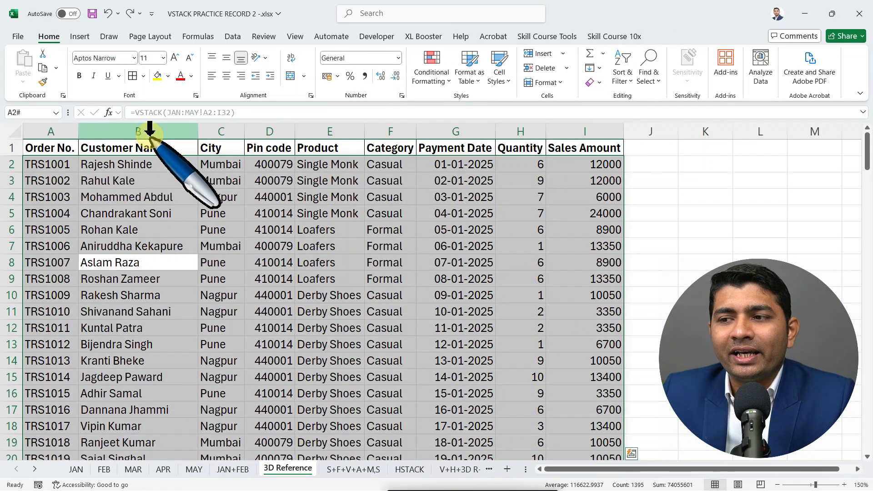
pyautogui.click(144, 75)
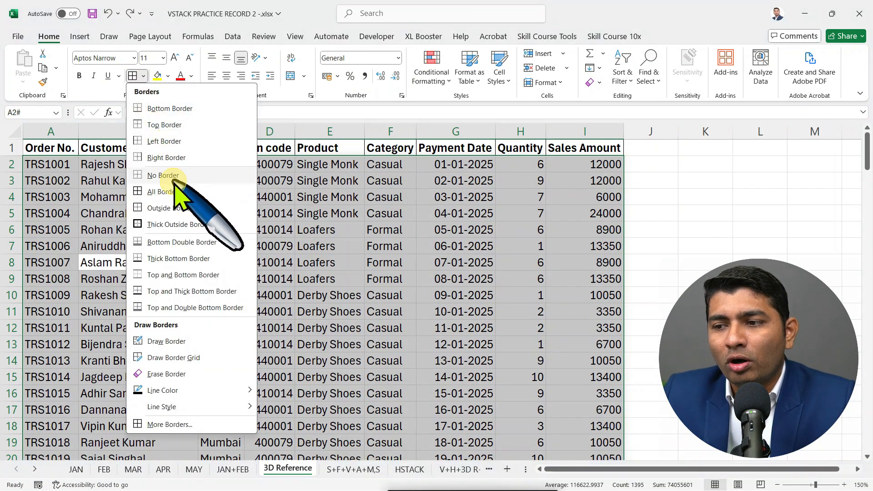
pyautogui.click(166, 182)
pyautogui.click(176, 190)
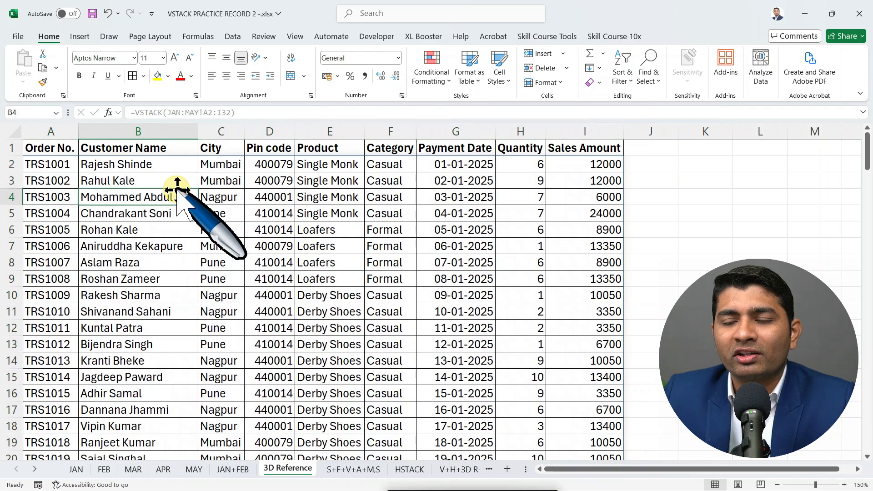
# Step: Check the stacked orders and payment dates through to the last row, examining A61:I63 between the February and March orders
pyautogui.scroll(-1, 176, 189)
pyautogui.scroll(1, 432, 205)
pyautogui.moveTo(463, 165); pyautogui.dragTo(482, 377)
pyautogui.scroll(-13, 479, 371)
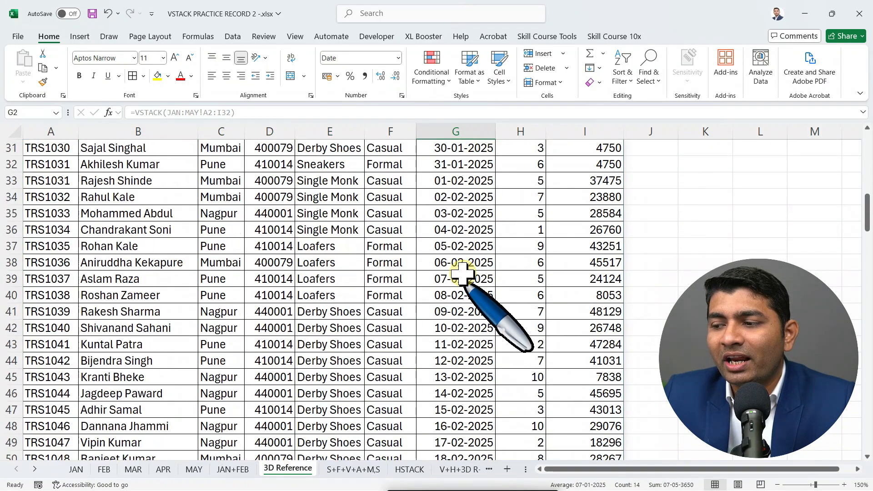
pyautogui.scroll(-5, 462, 256)
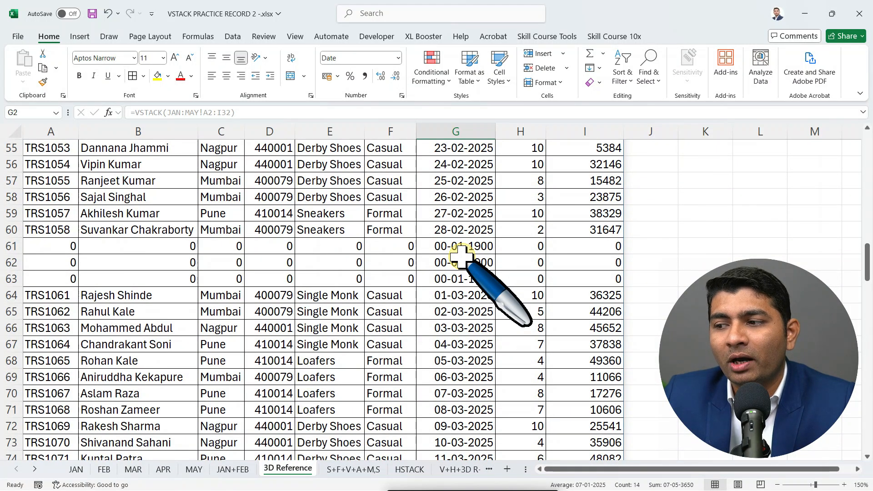
pyautogui.moveTo(72, 246); pyautogui.dragTo(569, 278)
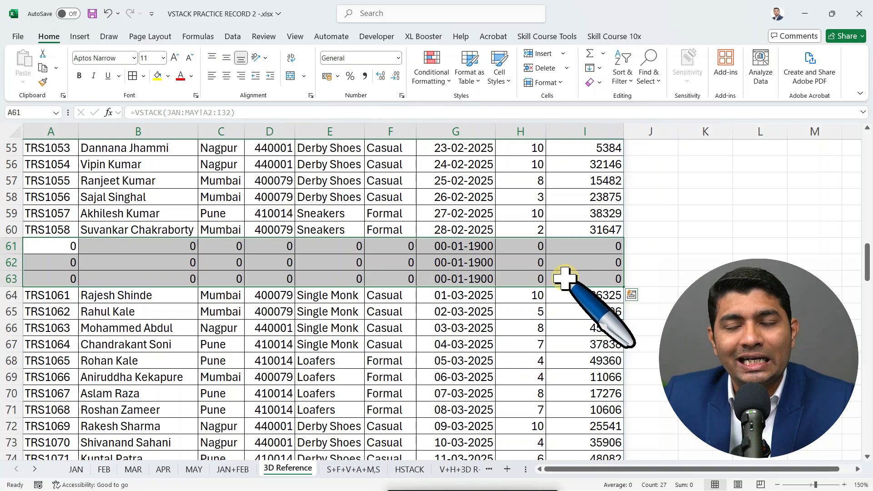
pyautogui.scroll(-3, 571, 271)
pyautogui.scroll(-7, 484, 289)
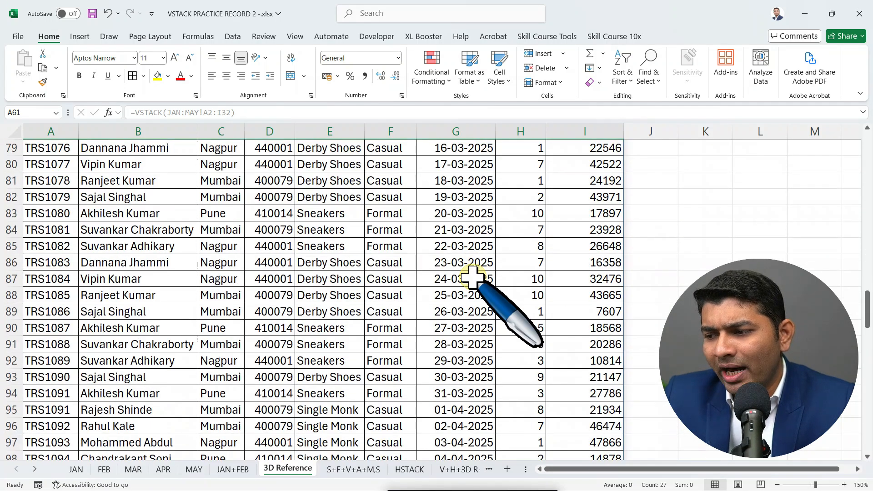
pyautogui.scroll(-12, 473, 277)
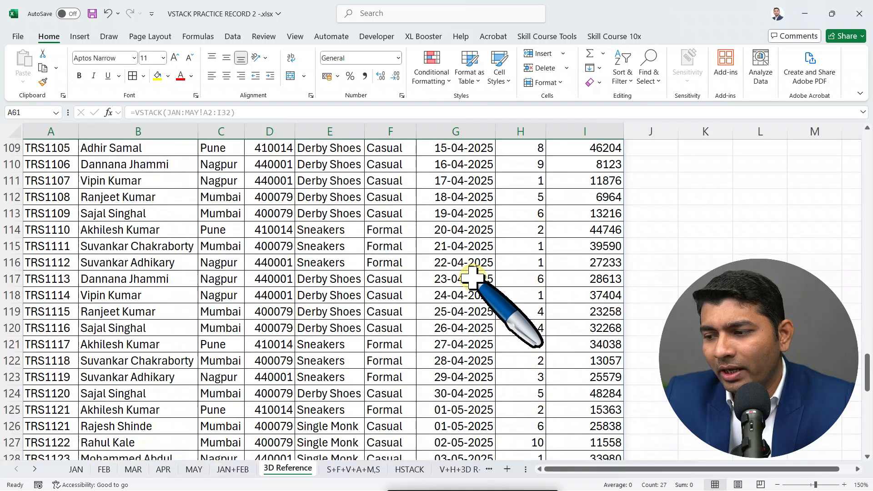
pyautogui.scroll(-7, 472, 277)
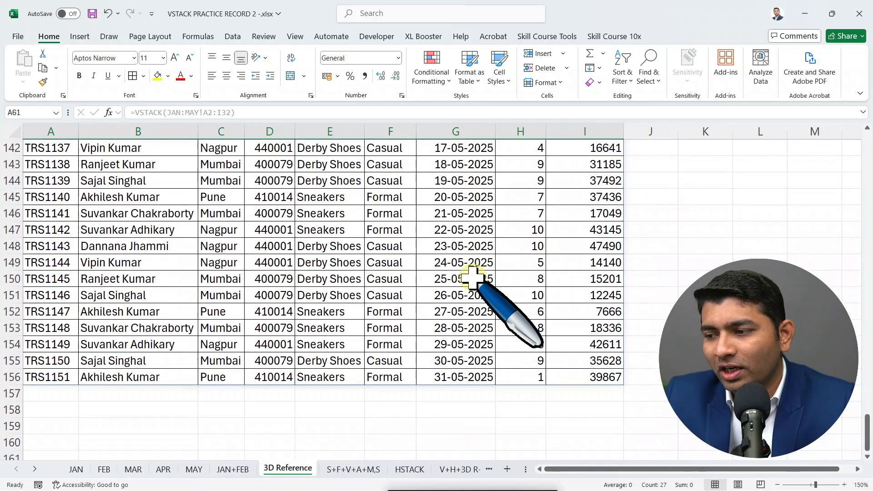
pyautogui.scroll(20, 473, 278)
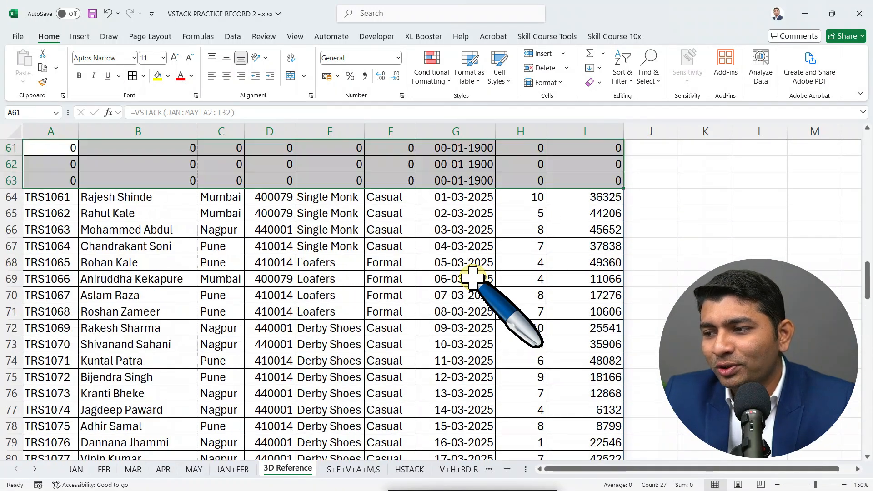
pyautogui.scroll(7, 473, 278)
pyautogui.scroll(-11, 473, 278)
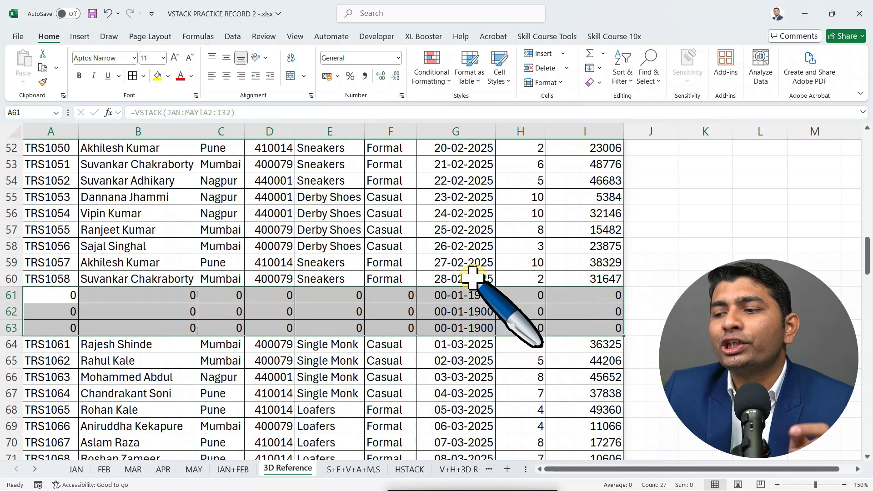
pyautogui.scroll(17, 473, 277)
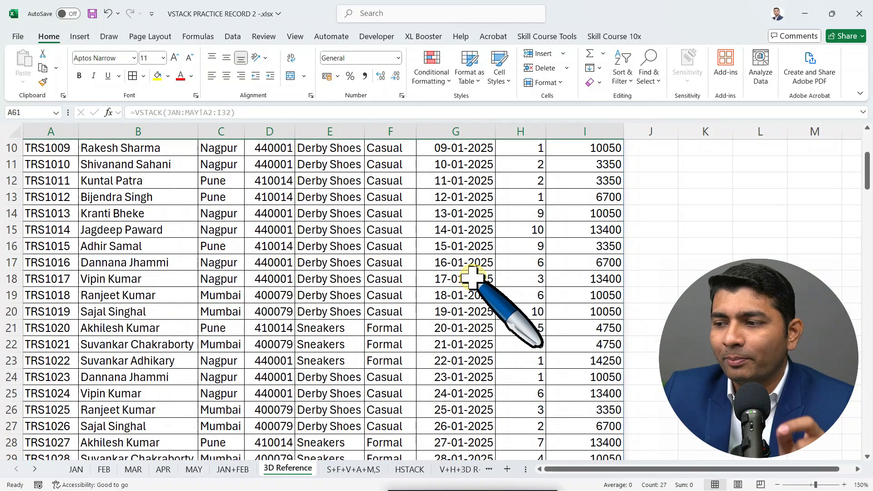
pyautogui.click(41, 165)
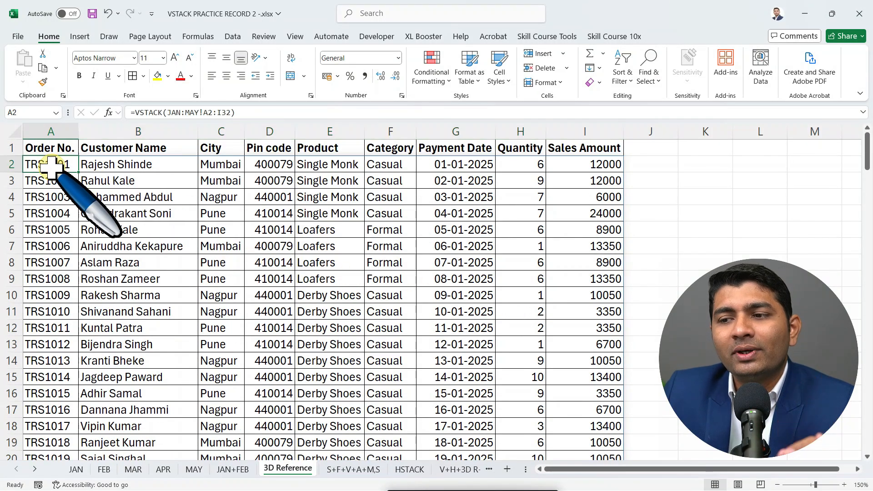
# Step: Compare where the data ends in the JAN and FEB sheets, inspect A30:I32 of FEB, and return to the 3D Reference sheet
pyautogui.click(76, 469)
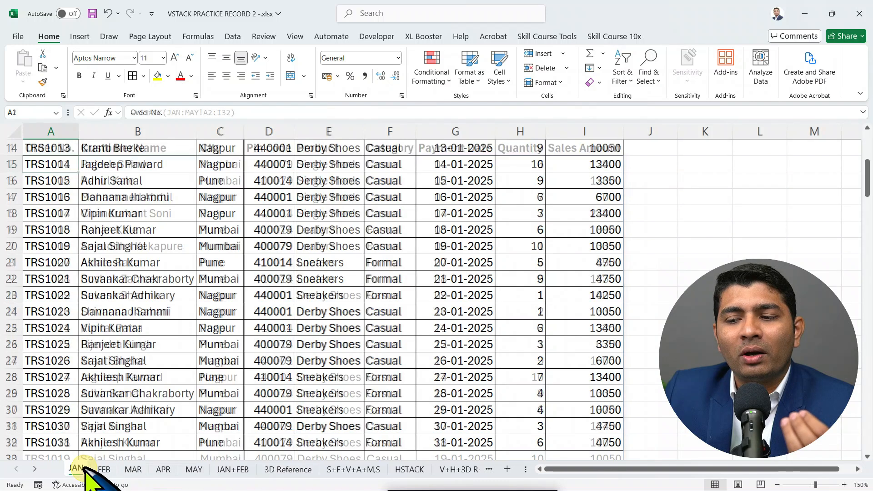
pyautogui.scroll(-2, 68, 434)
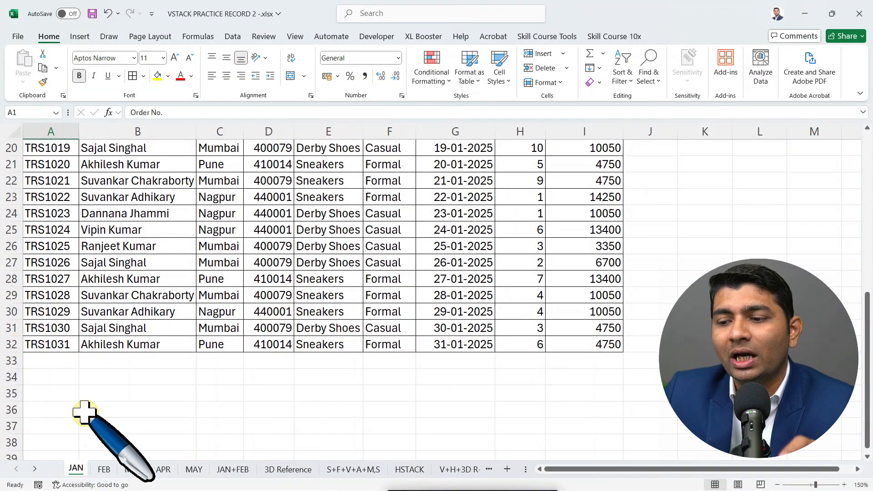
pyautogui.click(103, 469)
pyautogui.scroll(-3, 105, 417)
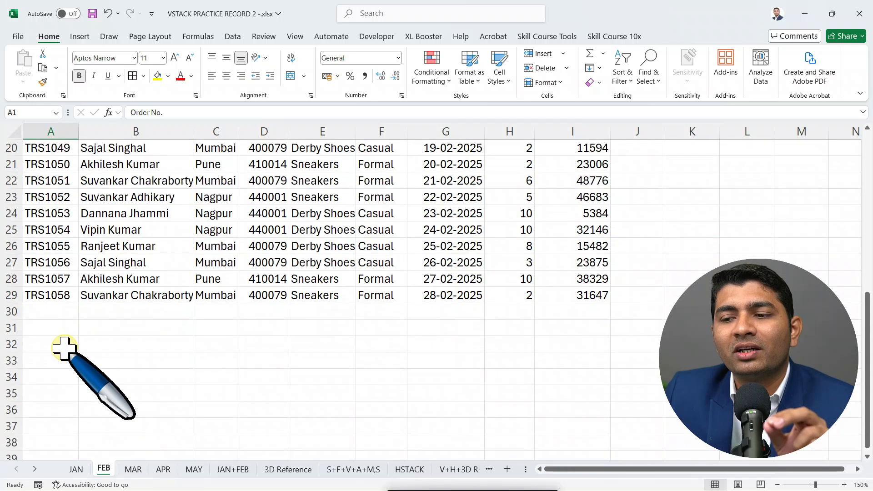
pyautogui.click(12, 295)
pyautogui.moveTo(63, 314); pyautogui.dragTo(573, 348)
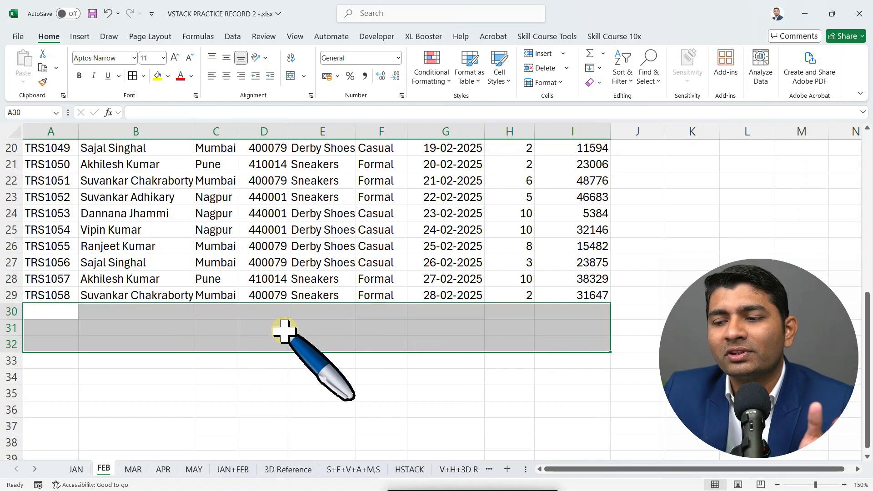
pyautogui.click(287, 469)
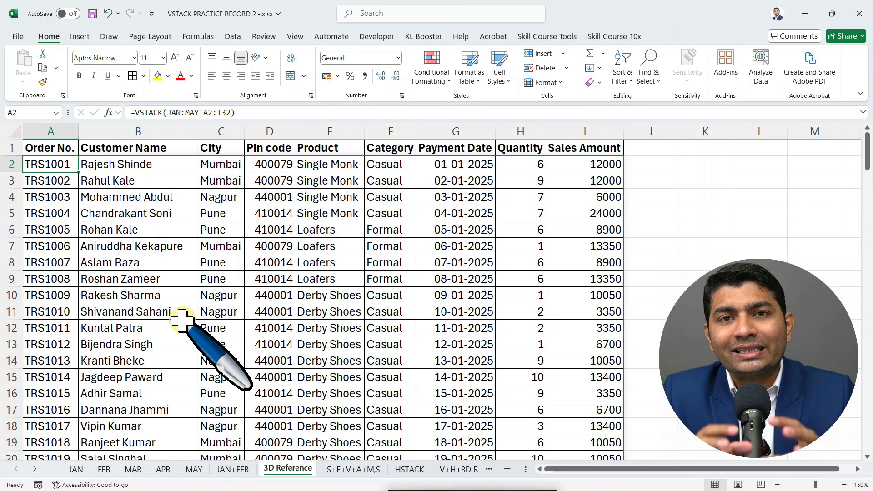
# Step: Extend the 3D reference in cell A2 of the 3D Reference sheet so the formula reads =VSTACK(JAN:MAY!A2:I35)
pyautogui.scroll(-11, 182, 321)
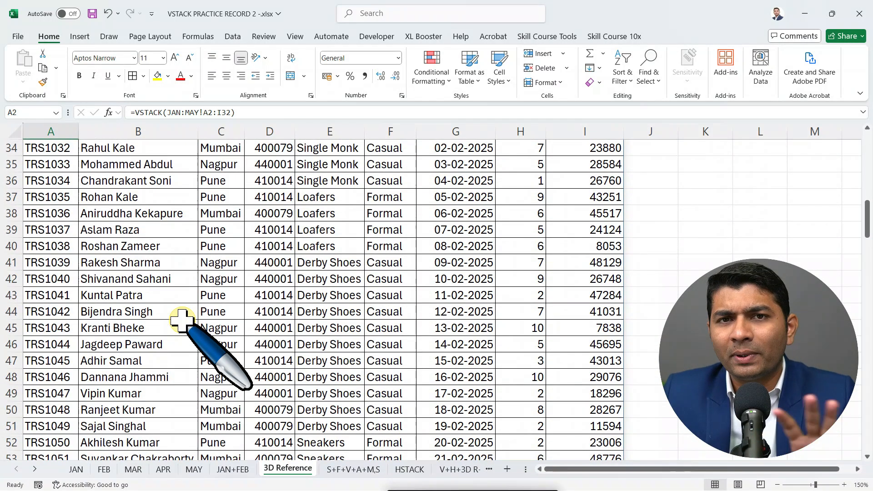
pyautogui.scroll(8, 182, 321)
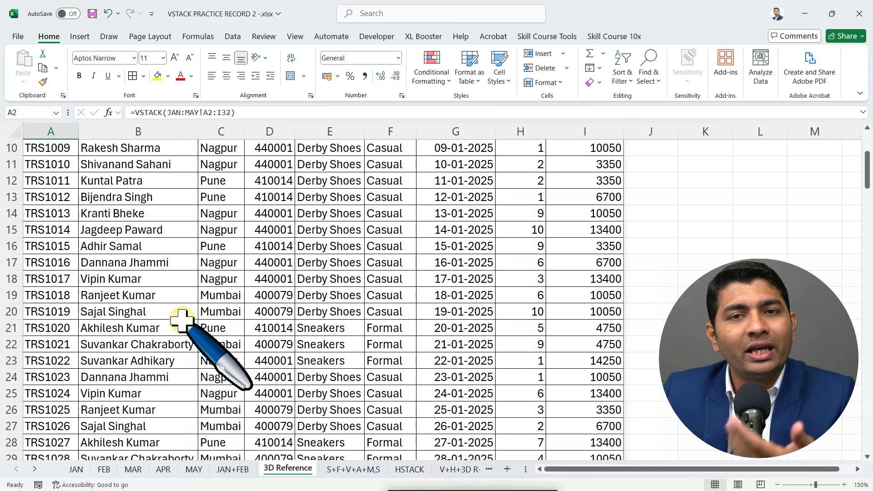
pyautogui.scroll(3, 182, 320)
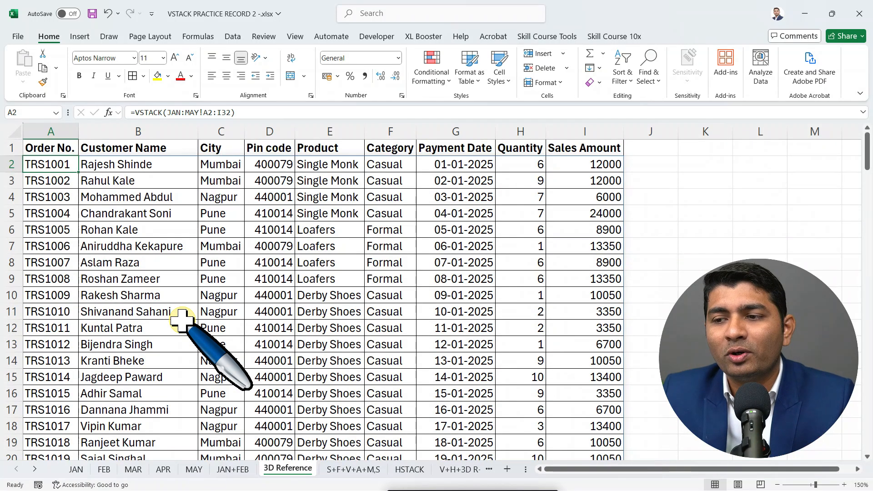
pyautogui.doubleClick(62, 165)
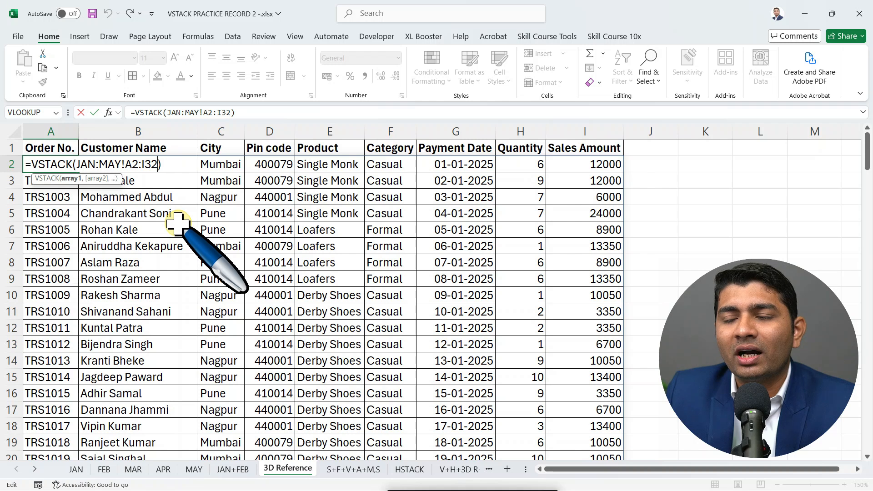
pyautogui.press('BackSpace')
pyautogui.write('5')
pyautogui.press('Return')
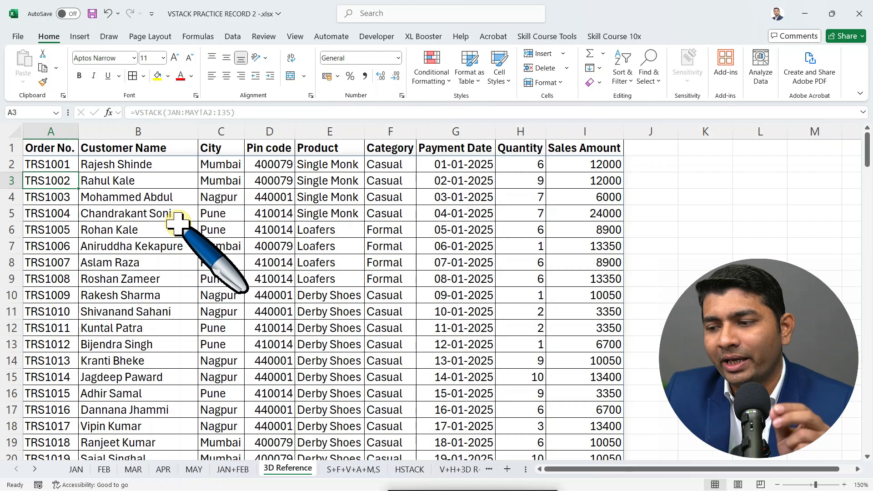
# Step: Examine the extended stacked list down to the May orders, inspecting the rows between months at A33:I35 and A64:I69
pyautogui.scroll(-8, 177, 223)
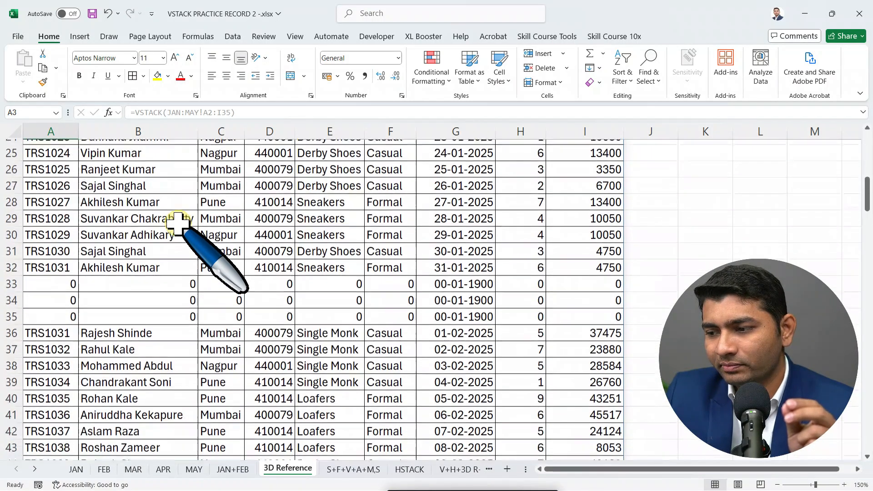
pyautogui.moveTo(64, 278); pyautogui.dragTo(590, 307)
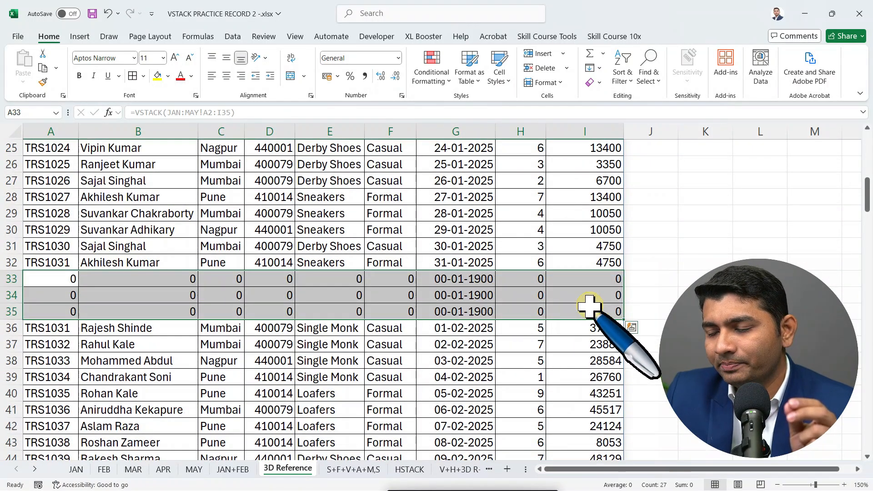
pyautogui.scroll(-12, 589, 307)
pyautogui.moveTo(68, 203); pyautogui.dragTo(571, 273)
pyautogui.scroll(-1, 325, 279)
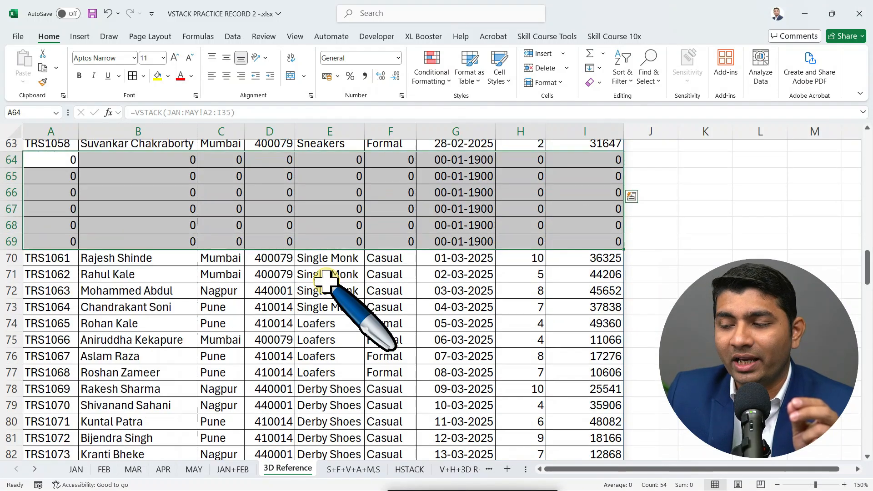
pyautogui.scroll(-10, 325, 280)
pyautogui.scroll(-6, 325, 280)
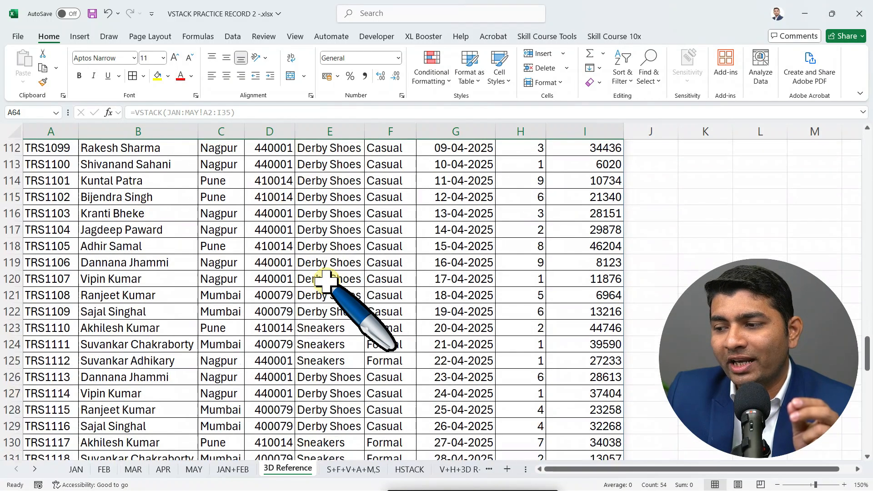
pyautogui.scroll(-6, 325, 280)
pyautogui.scroll(-4, 326, 280)
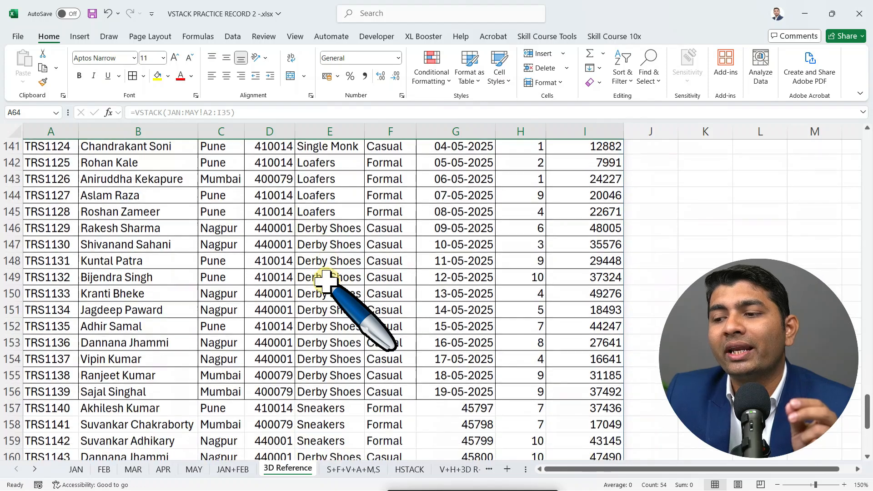
pyautogui.scroll(-4, 326, 280)
pyautogui.scroll(11, 326, 280)
pyautogui.scroll(20, 326, 280)
pyautogui.scroll(6, 326, 280)
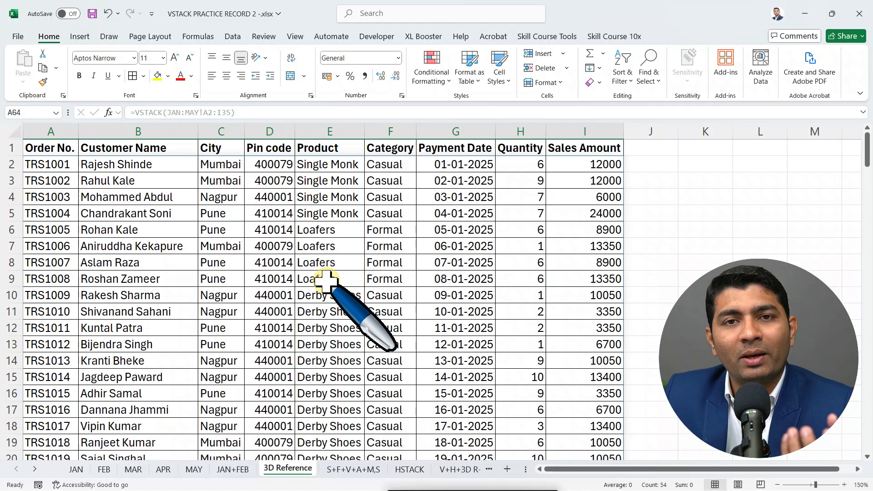
# Step: Wrap the VSTACK formula in cell A2 in a FILTER function, using VSTACK(JAN:MAY!A2:I35) as the array argument
pyautogui.click(60, 165)
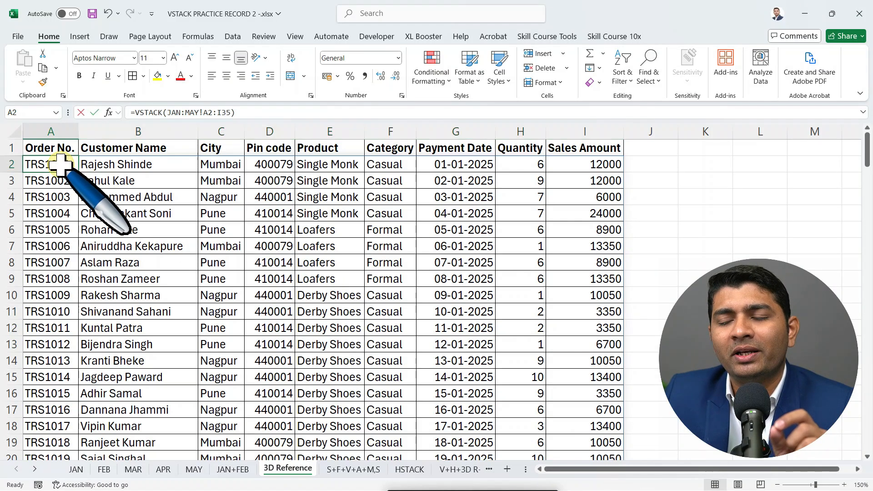
pyautogui.doubleClick(61, 164)
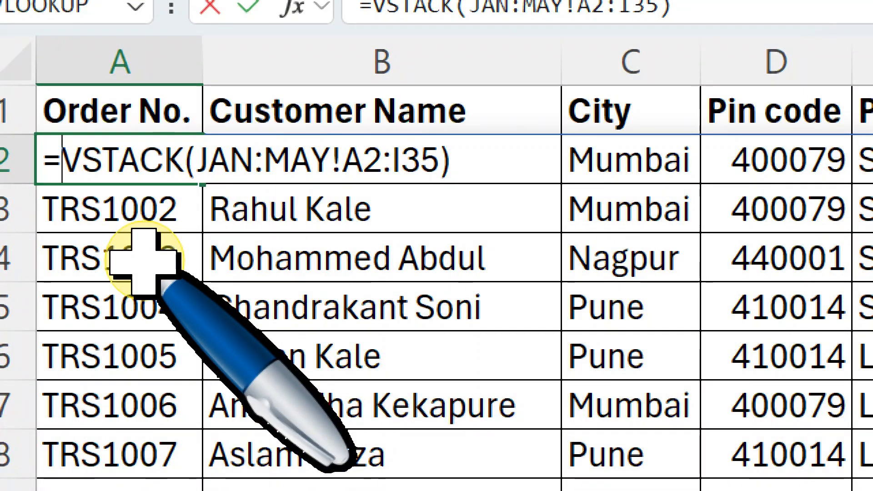
pyautogui.write('FIL')
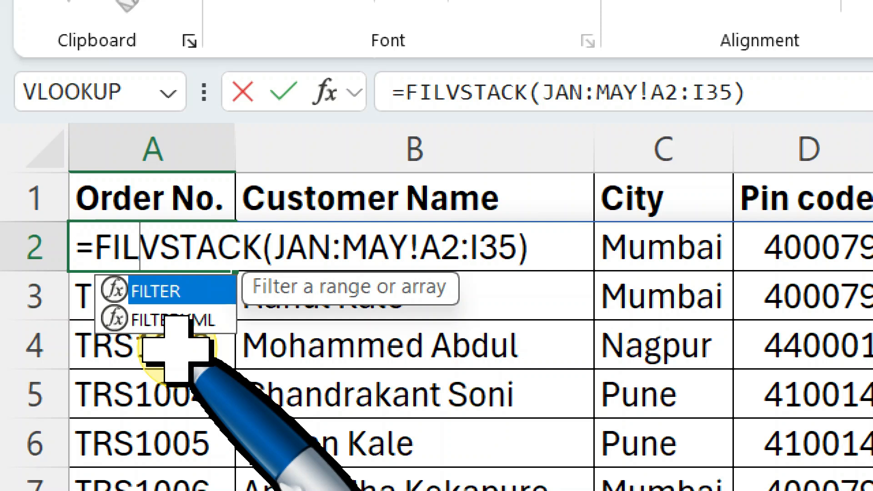
pyautogui.press('Tab')
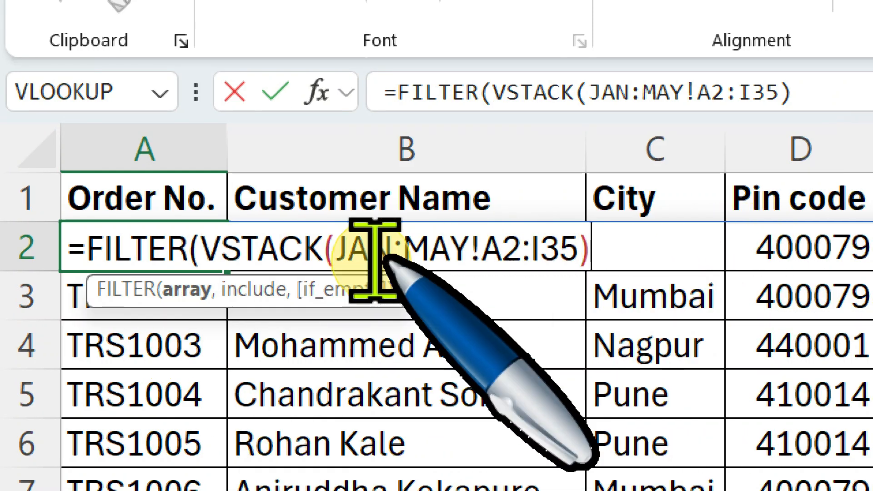
pyautogui.click(148, 237)
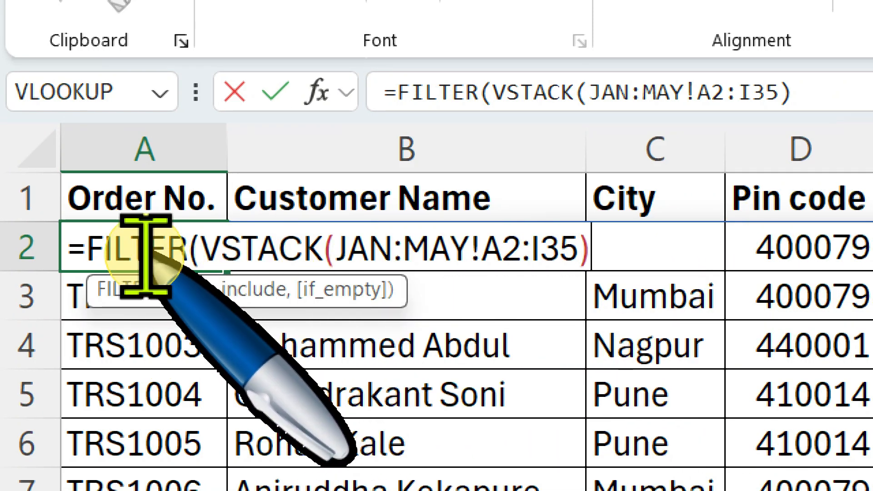
pyautogui.click(222, 258)
pyautogui.moveTo(200, 257); pyautogui.dragTo(600, 259)
pyautogui.click(600, 262)
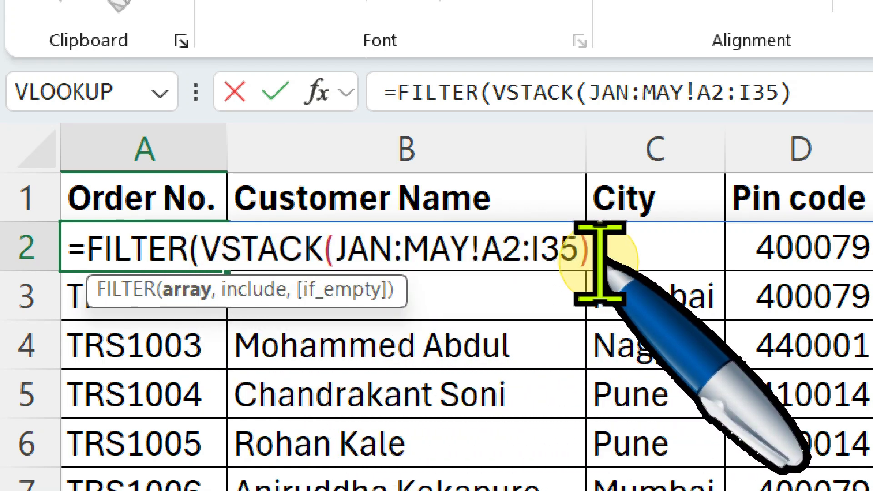
pyautogui.write(',')
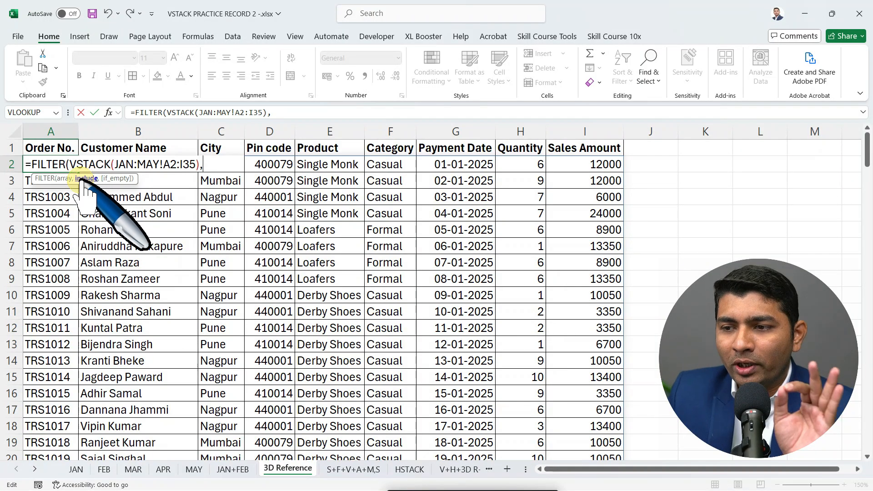
# Step: Copy the VSTACK expression into FILTER's include argument and narrow its range so it reads VSTACK(JAN:MAY!A2:A35)
pyautogui.moveTo(78, 165); pyautogui.dragTo(208, 172)
pyautogui.hotkey('ctrl', 'c')
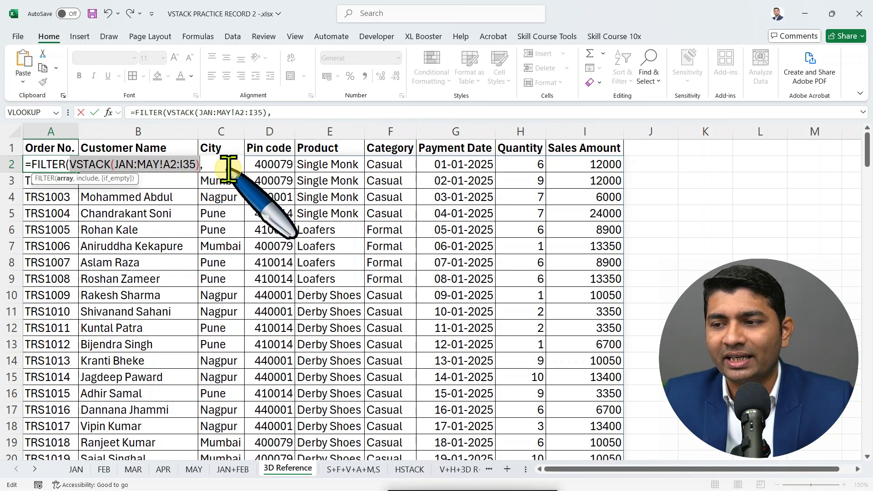
pyautogui.click(228, 165)
pyautogui.hotkey('ctrl', 'v')
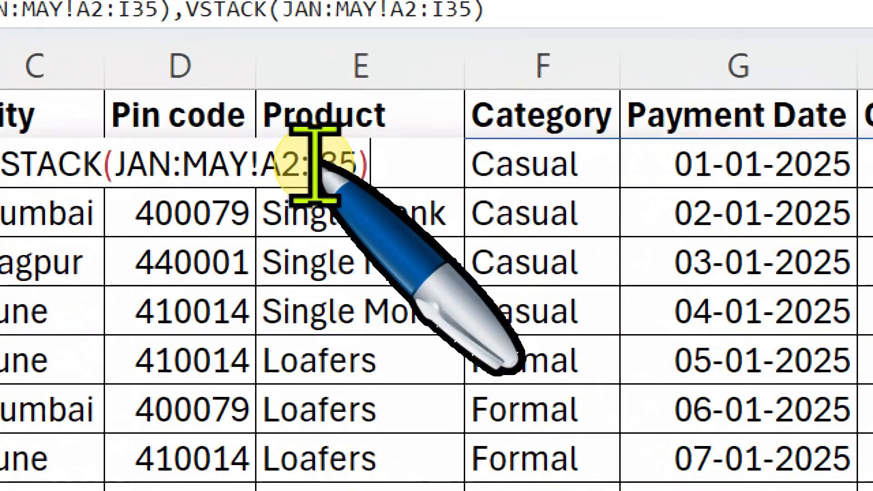
pyautogui.moveTo(314, 164); pyautogui.dragTo(359, 173)
pyautogui.click(328, 167)
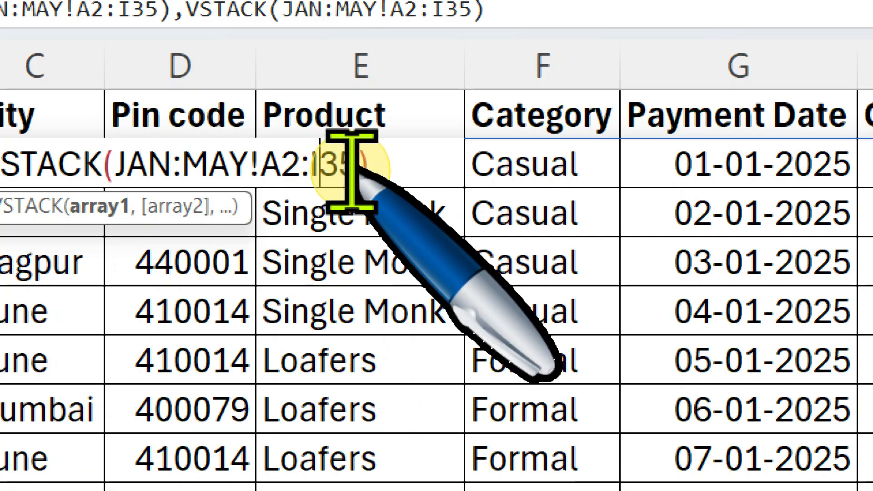
pyautogui.press('BackSpace')
pyautogui.write('ACK(JA')
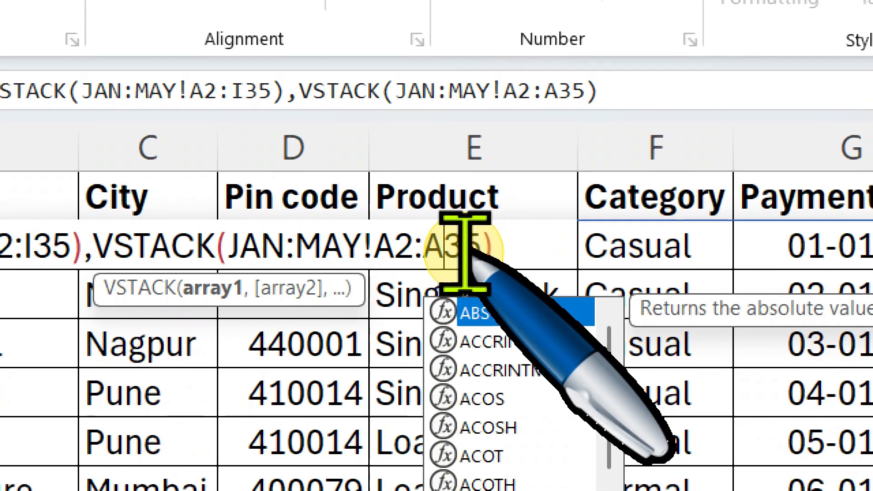
# Step: Complete the include condition with <>"" to exclude blank rows, and enter the FILTER formula
pyautogui.click(521, 251)
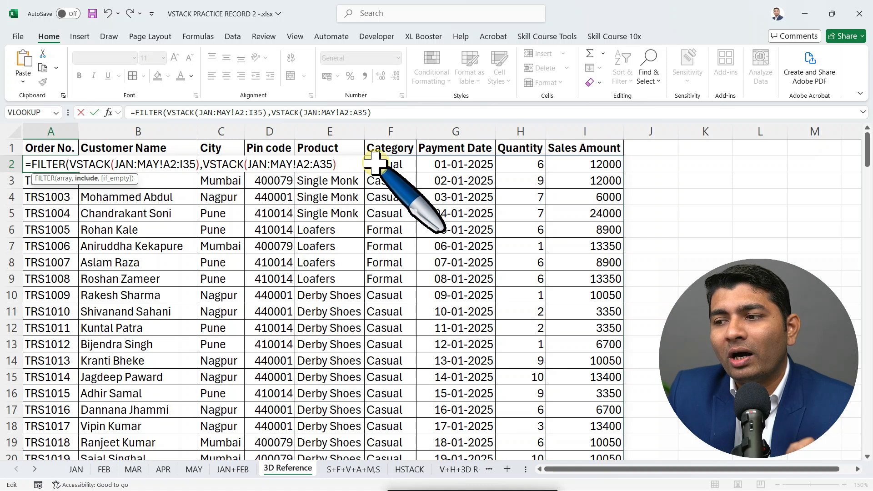
pyautogui.write('<>')
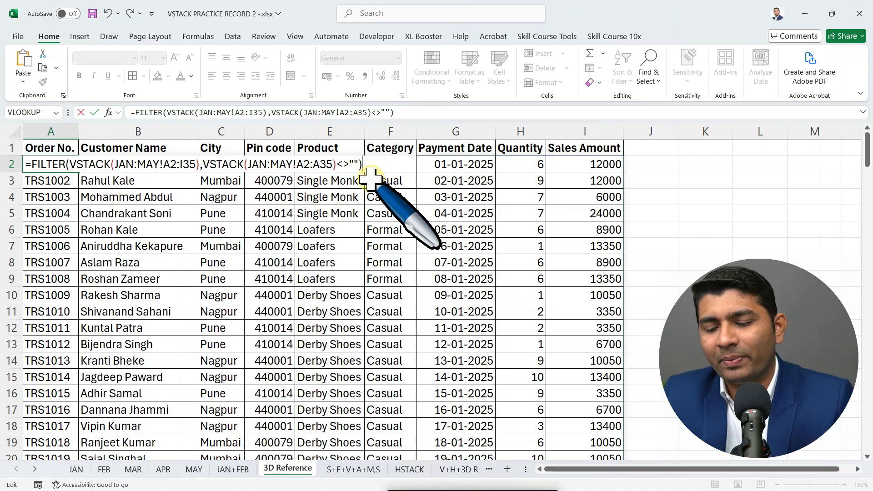
pyautogui.press('Return')
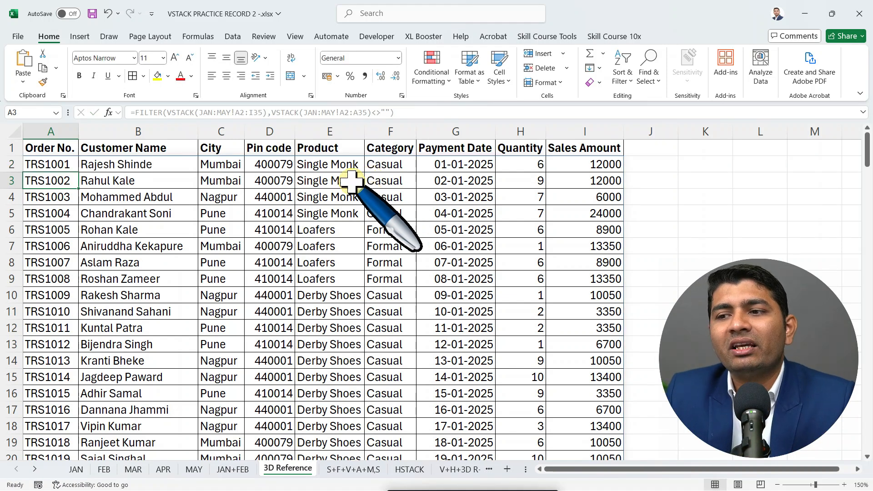
# Step: Examine the filtered list from the January orders through the last May row, checking for blank rows between months
pyautogui.scroll(-5, 301, 188)
pyautogui.scroll(-10, 302, 187)
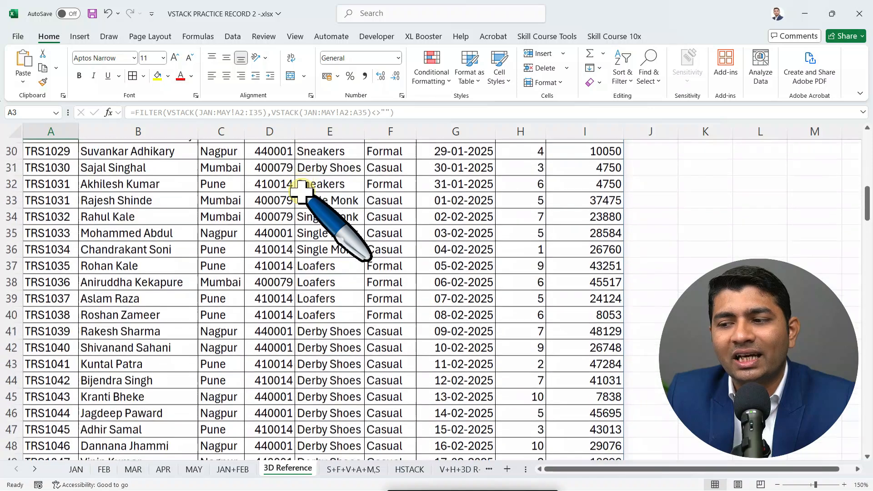
pyautogui.scroll(-2, 302, 191)
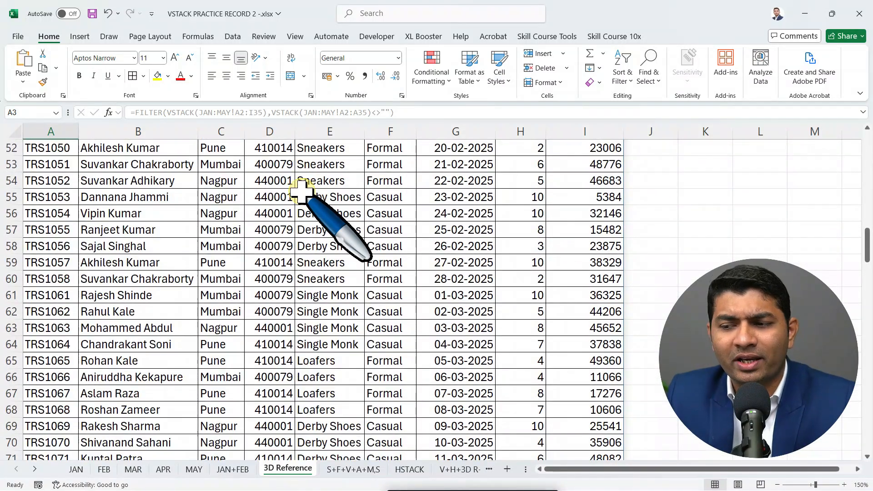
pyautogui.scroll(-13, 302, 191)
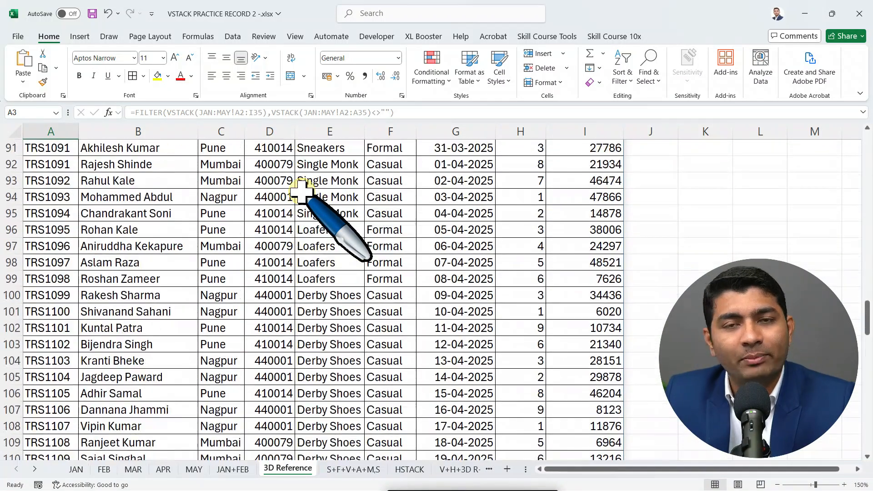
pyautogui.scroll(-16, 301, 191)
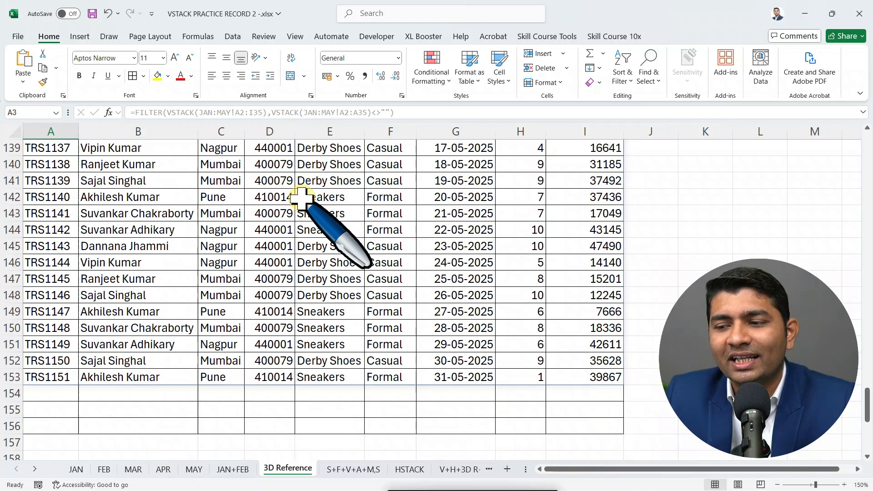
pyautogui.scroll(-3, 302, 197)
pyautogui.scroll(2, 302, 197)
pyautogui.scroll(20, 301, 197)
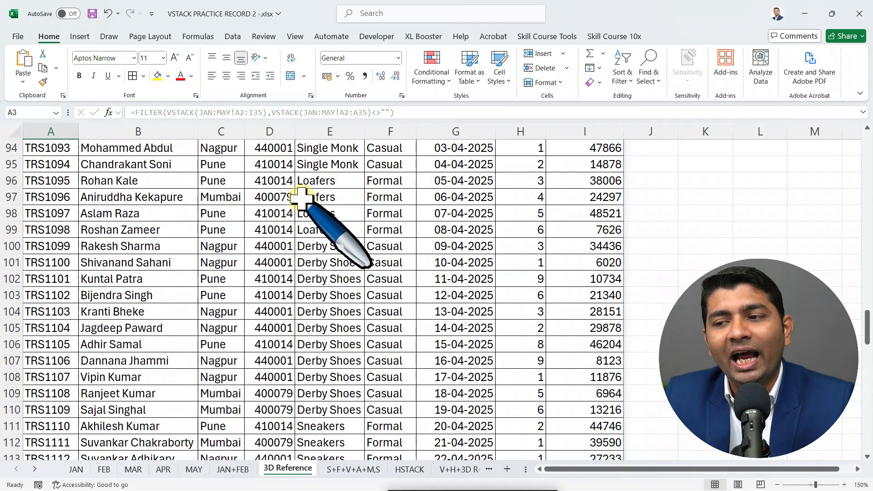
pyautogui.scroll(2, 300, 197)
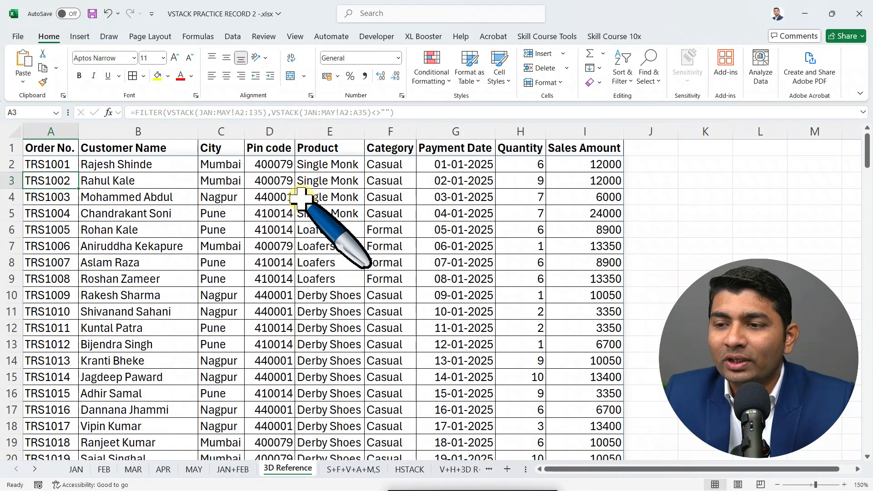
# Step: Review the array and include arguments of the FILTER formula in cell A2, including the VSTACK(JAN:MAY!A2:A35)<>"" condition
pyautogui.doubleClick(64, 163)
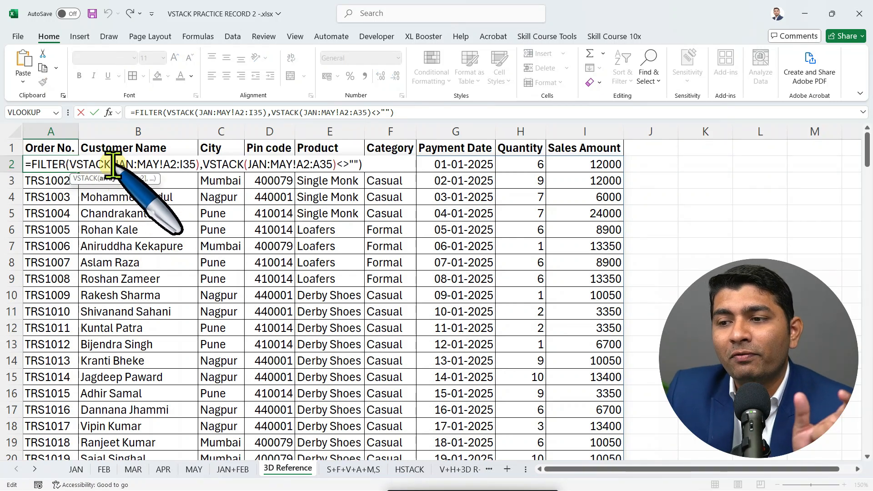
pyautogui.click(69, 165)
pyautogui.click(58, 165)
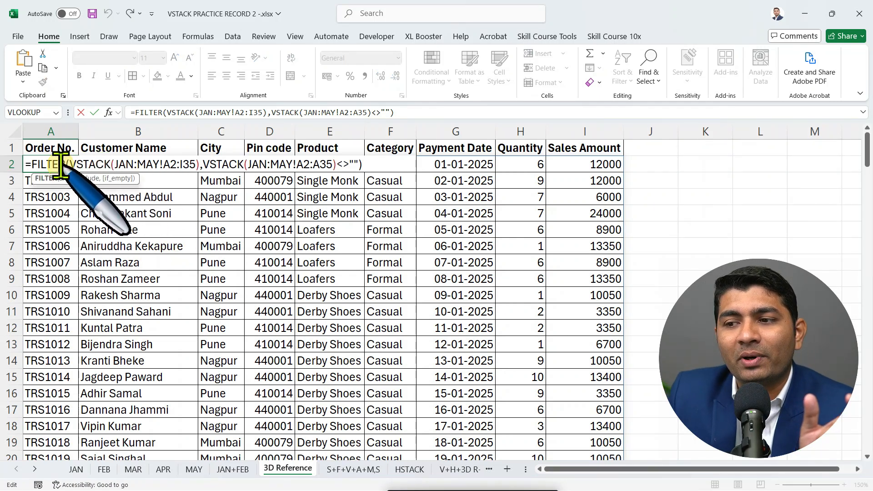
pyautogui.moveTo(70, 164); pyautogui.dragTo(197, 165)
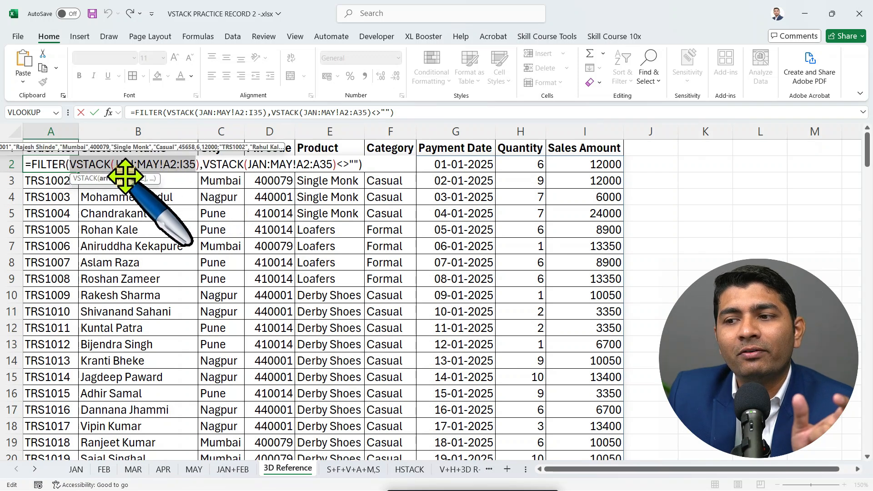
pyautogui.click(250, 164)
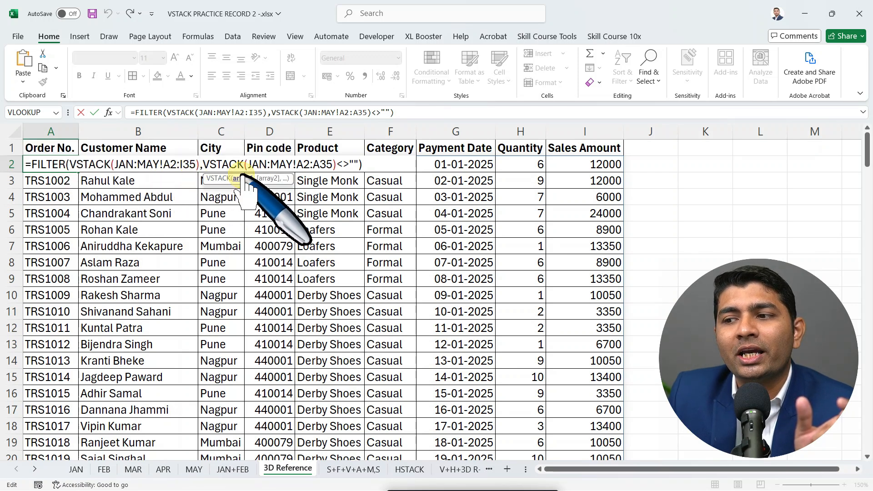
pyautogui.click(270, 165)
pyautogui.click(57, 165)
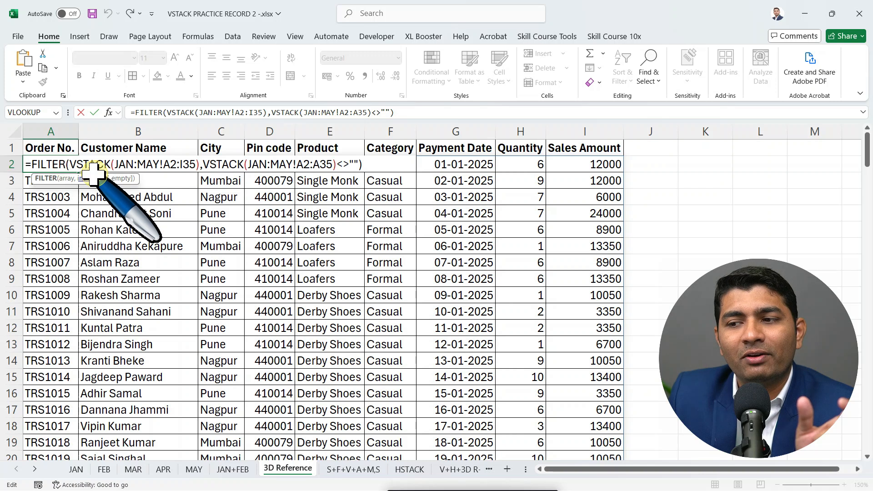
pyautogui.click(85, 178)
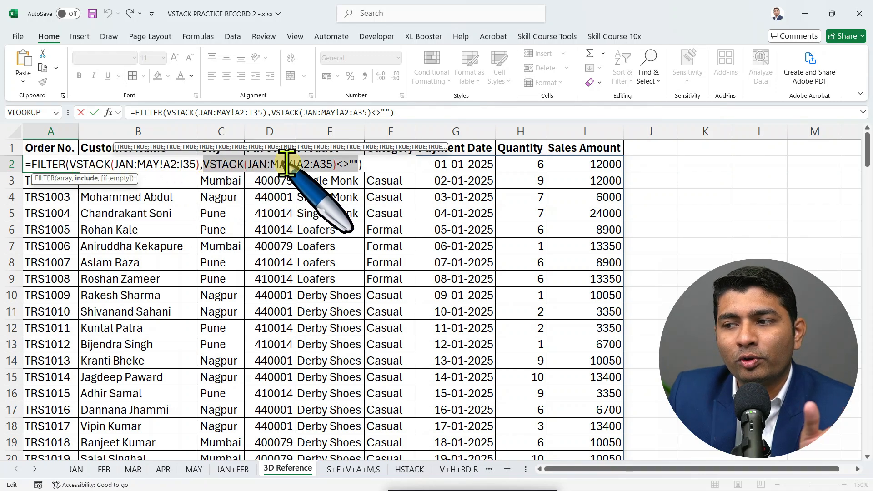
pyautogui.click(360, 165)
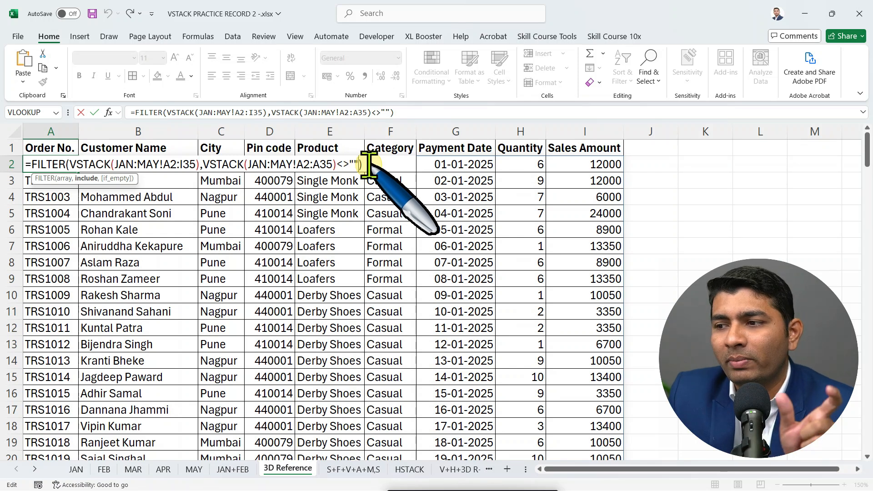
pyautogui.click(371, 164)
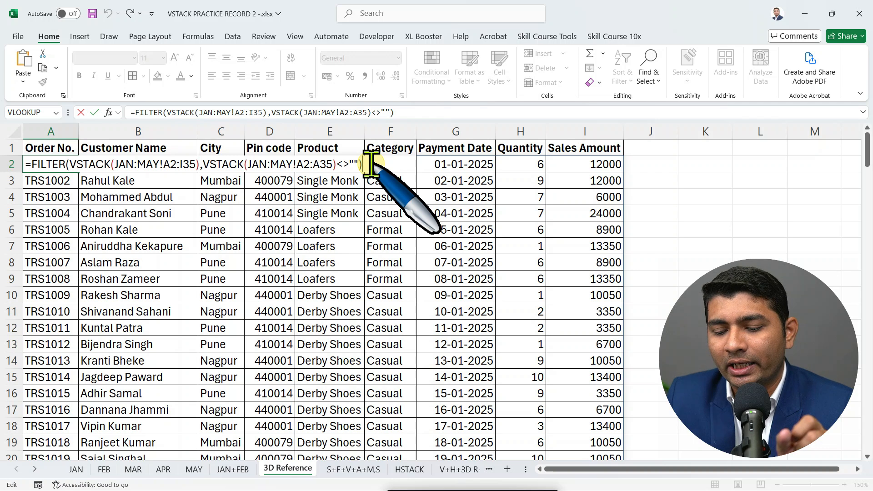
pyautogui.press('Return')
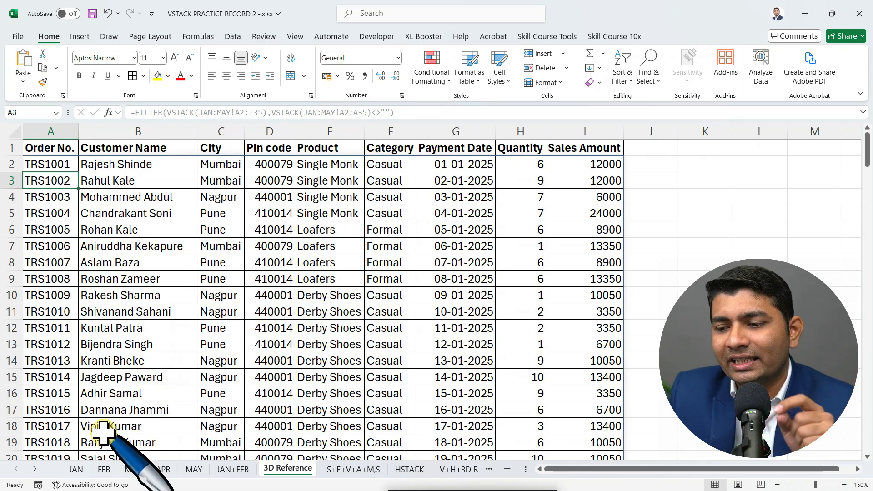
# Step: On the JAN sheet, fill the last order in row 32 down through row 45 across columns A to I
pyautogui.click(77, 469)
pyautogui.scroll(-3, 107, 386)
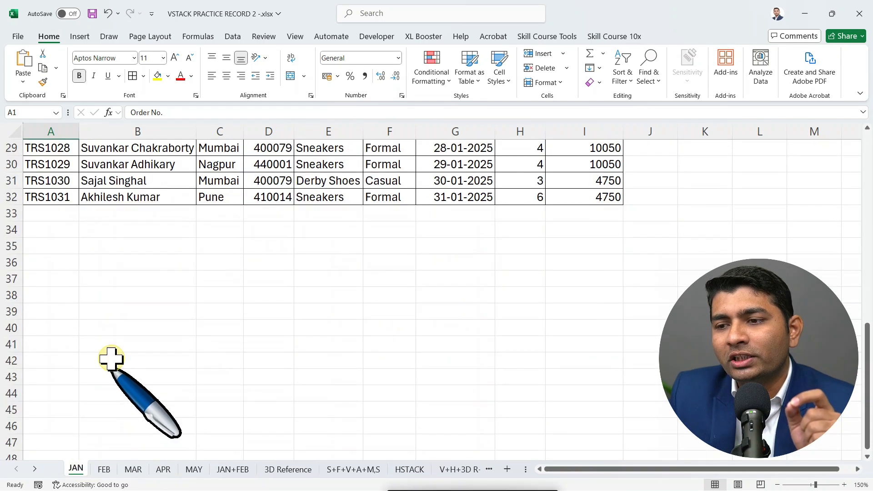
pyautogui.moveTo(44, 197); pyautogui.dragTo(616, 411)
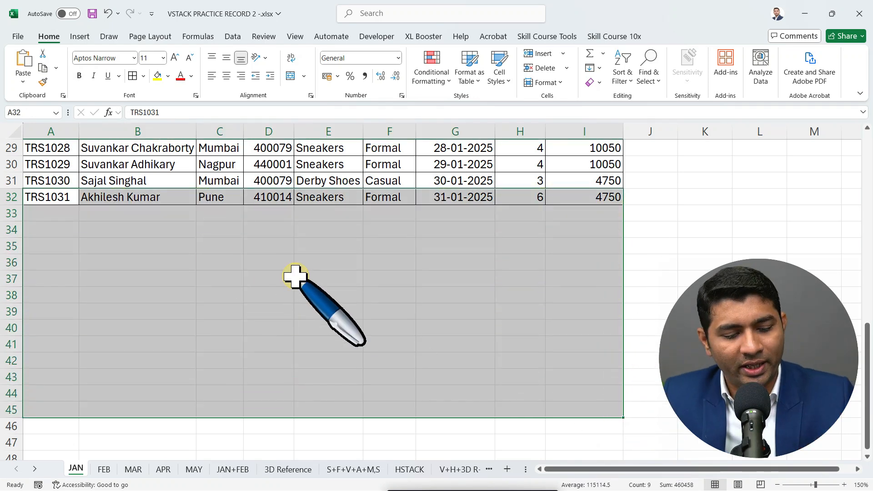
pyautogui.hotkey('ctrl', 'd')
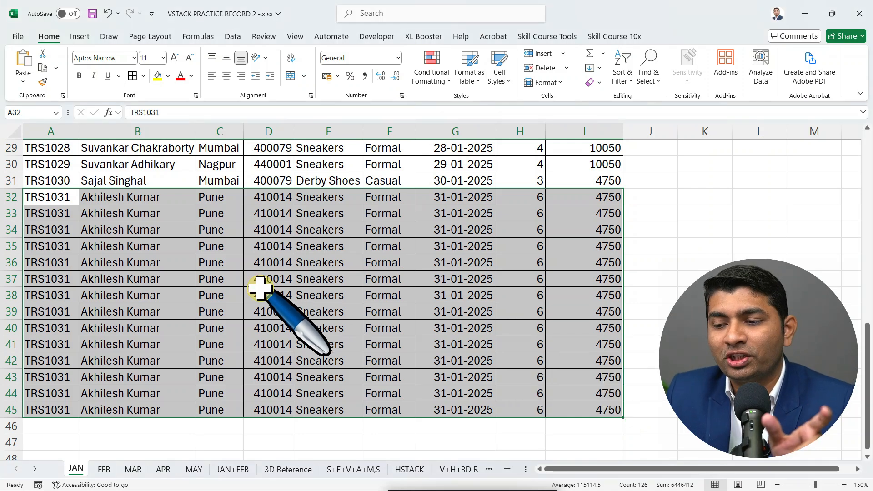
# Step: Return to the 3D Reference sheet and inspect the added January rows at A32:G35
pyautogui.click(289, 469)
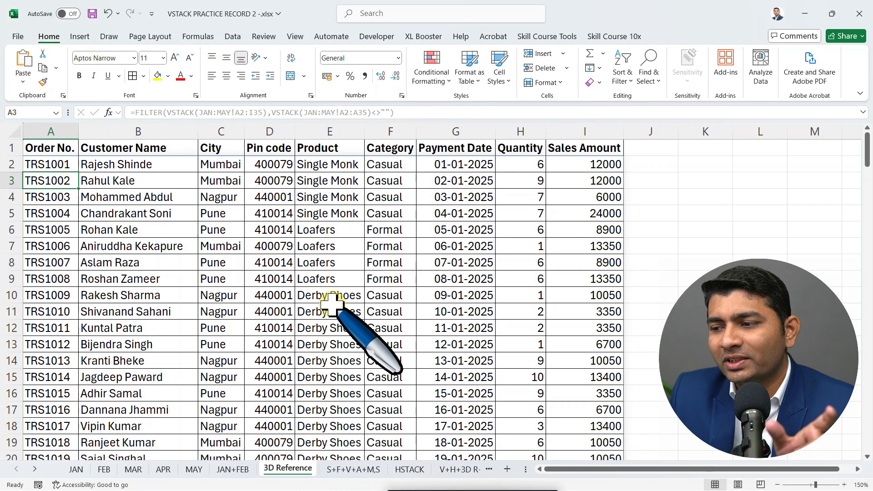
pyautogui.scroll(-4, 332, 296)
pyautogui.scroll(-5, 332, 297)
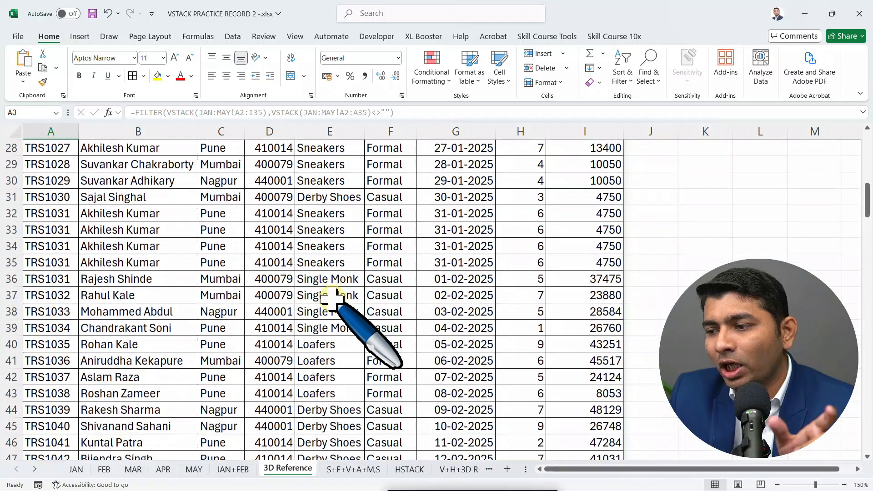
pyautogui.moveTo(457, 215); pyautogui.dragTo(54, 266)
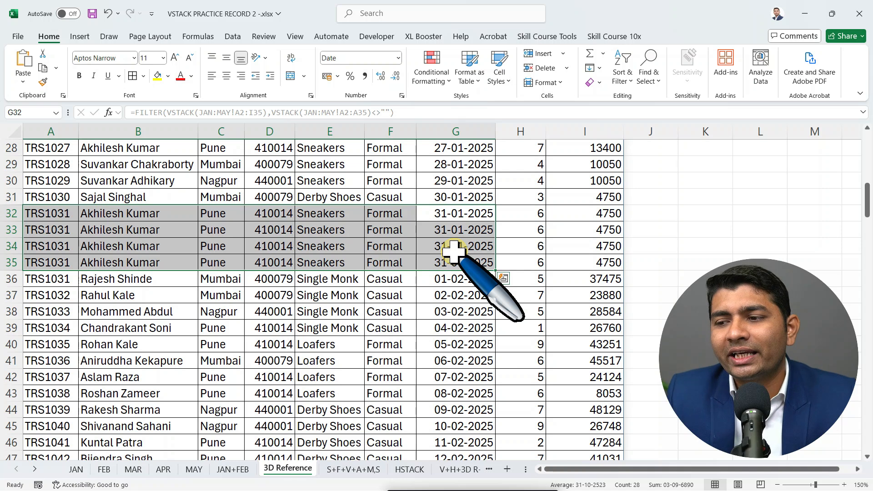
# Step: Clear the FILTER and VSTACK formula from cell A2 on the 3D Reference sheet
pyautogui.scroll(9, 454, 251)
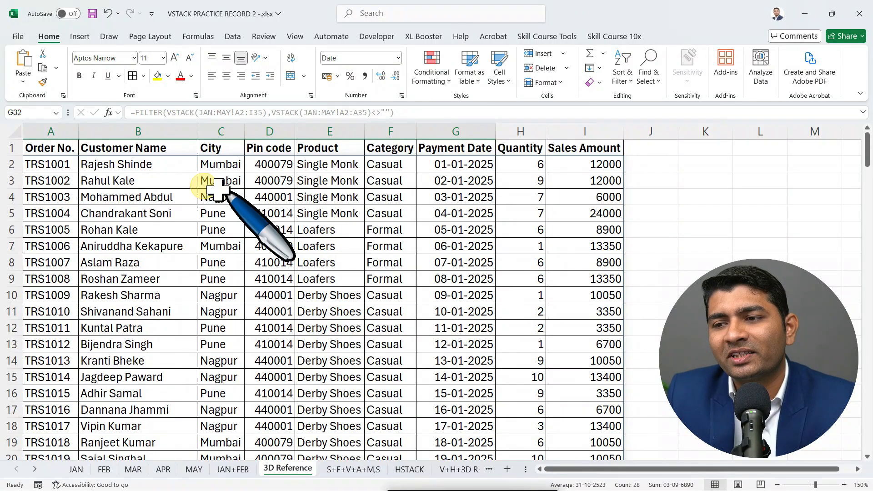
pyautogui.click(60, 163)
pyautogui.press('Delete')
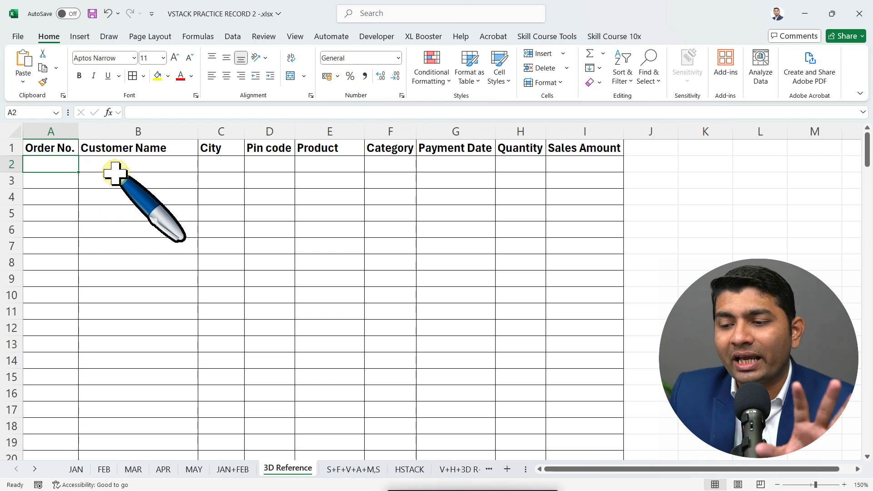
# Step: Undo the filled-down orders in rows 33 to 45 on the JAN sheet and leave cell A2 of the 3D Reference sheet cleared
pyautogui.click(78, 469)
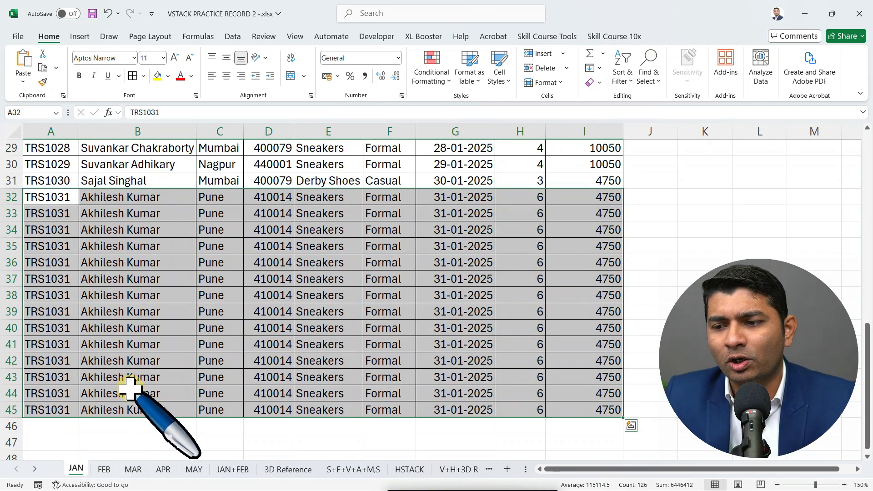
pyautogui.hotkey('ctrl', 'z')
pyautogui.hotkey('ctrl', 'z')
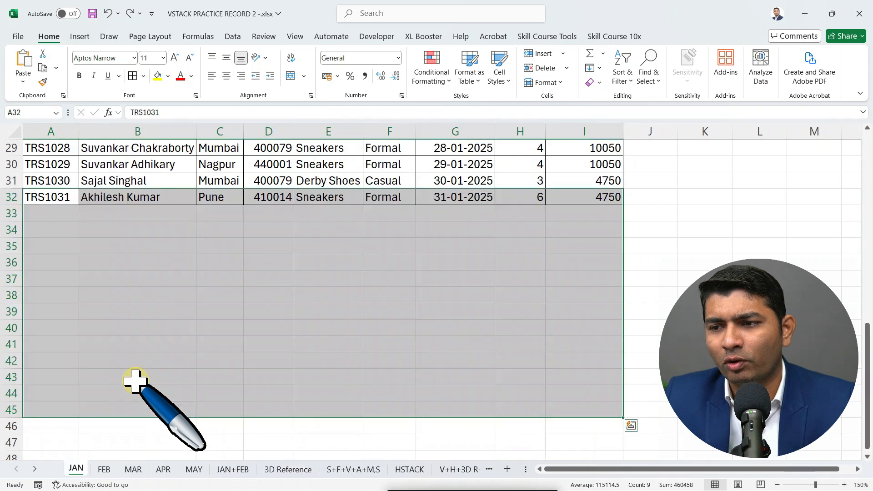
pyautogui.click(284, 470)
pyautogui.press('Delete')
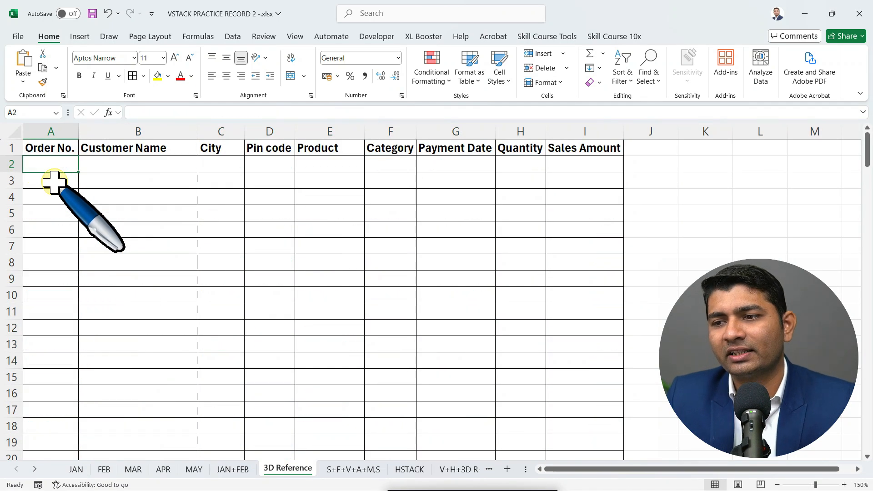
# Step: Convert the JAN sheet's order range A1:I32 into a table with headers
pyautogui.click(82, 469)
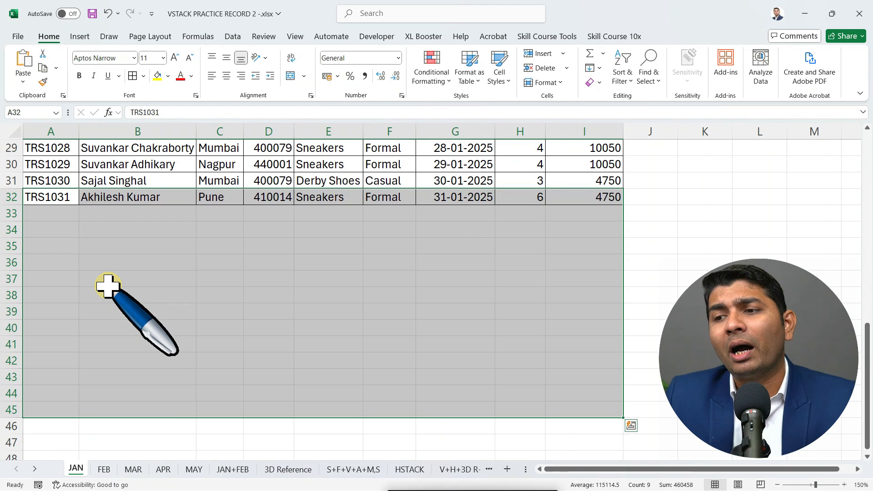
pyautogui.scroll(9, 108, 285)
pyautogui.click(107, 283)
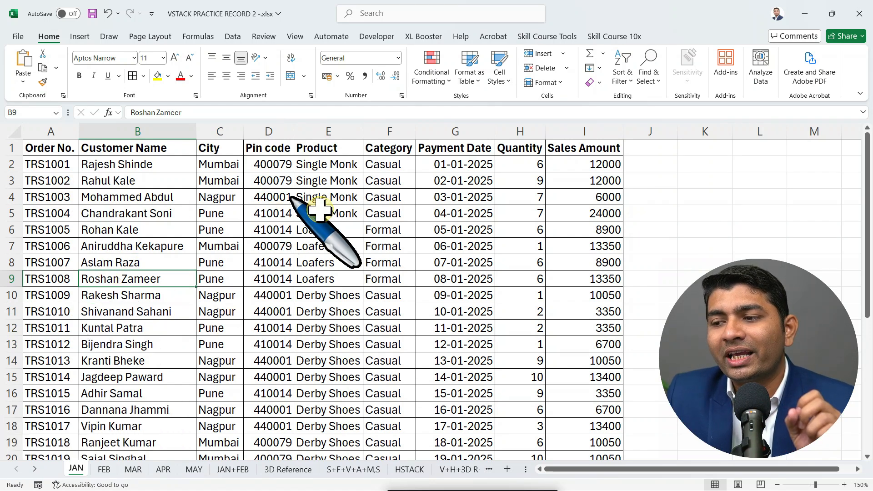
pyautogui.hotkey('ctrl', 'a')
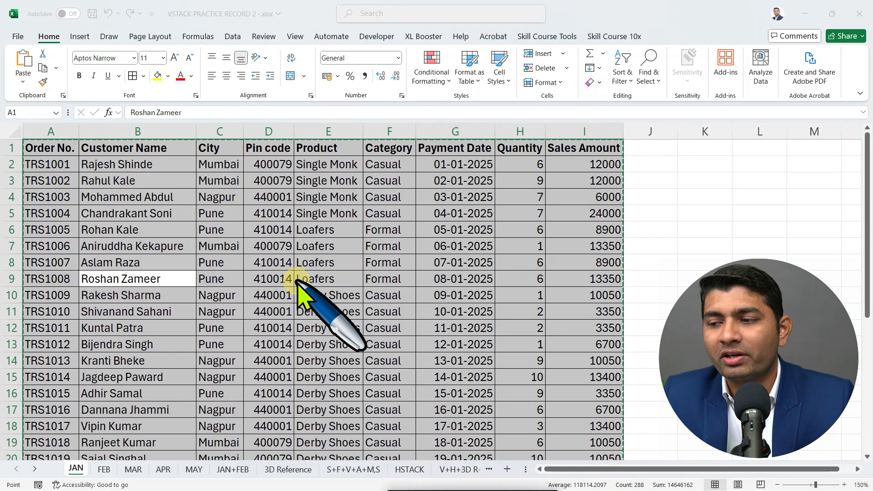
pyautogui.hotkey('ctrl', 'l')
pyautogui.moveTo(483, 272); pyautogui.dragTo(386, 245)
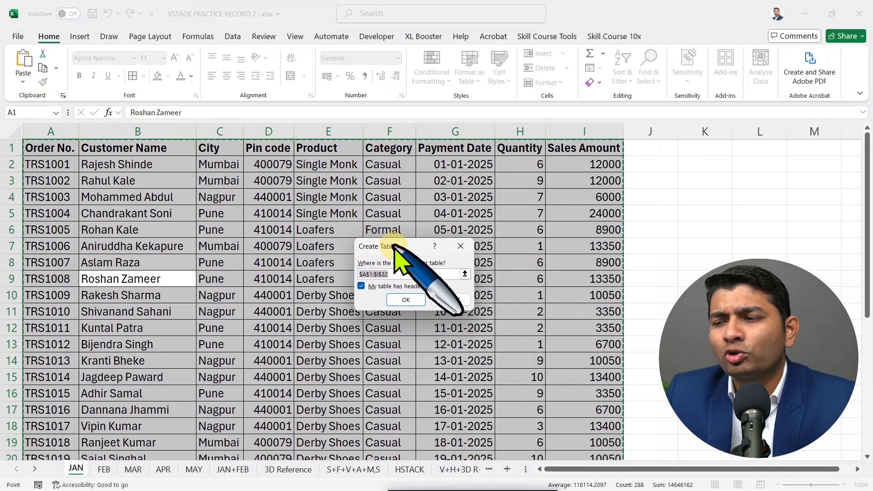
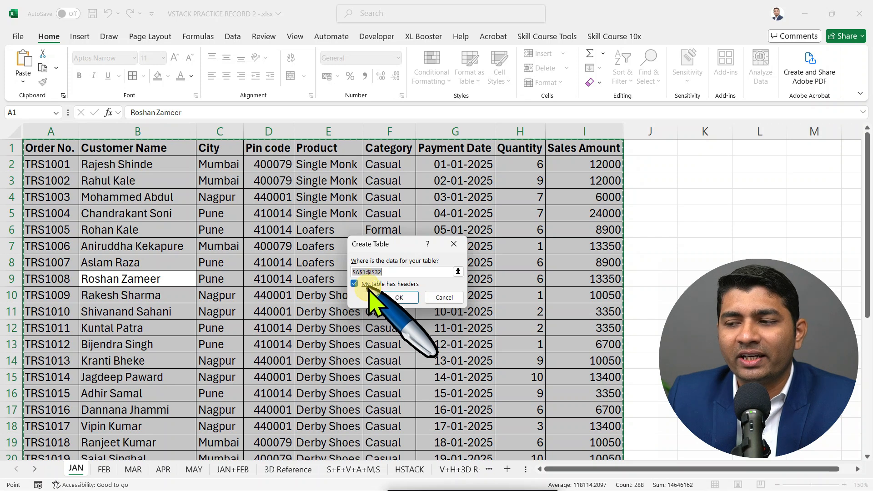
pyautogui.click(399, 298)
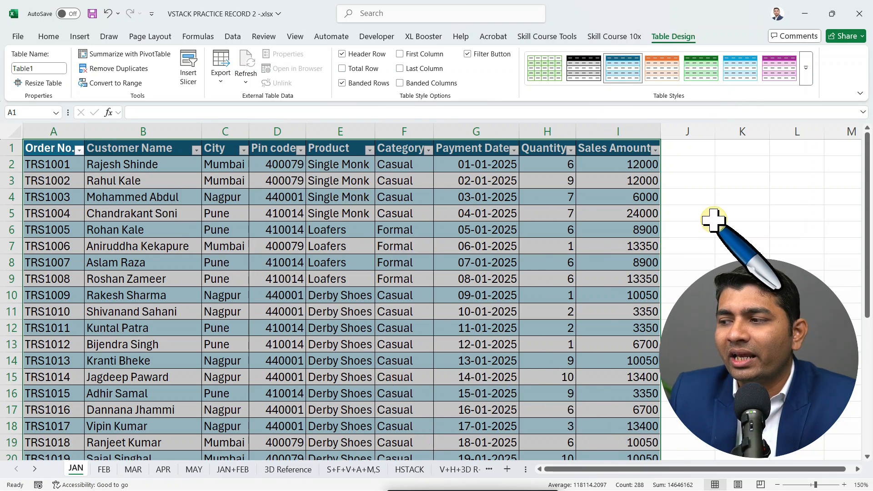
# Step: Apply the black banded table style to the JAN table
pyautogui.click(741, 195)
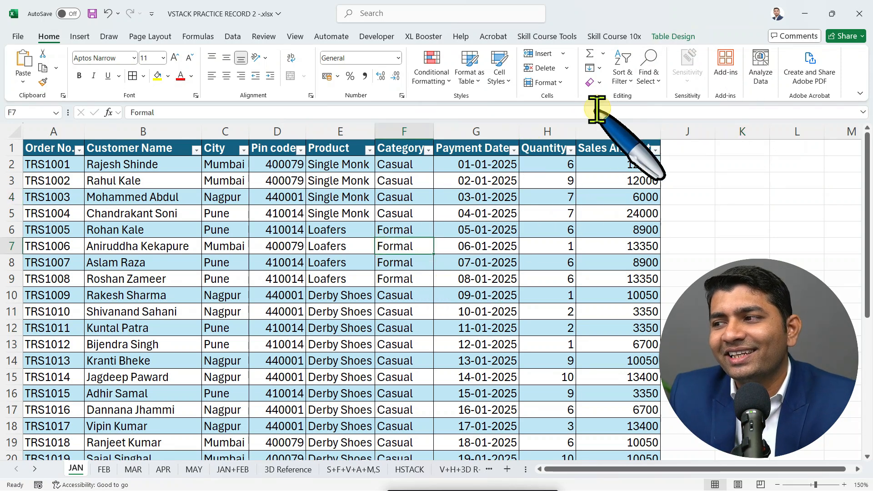
pyautogui.click(683, 38)
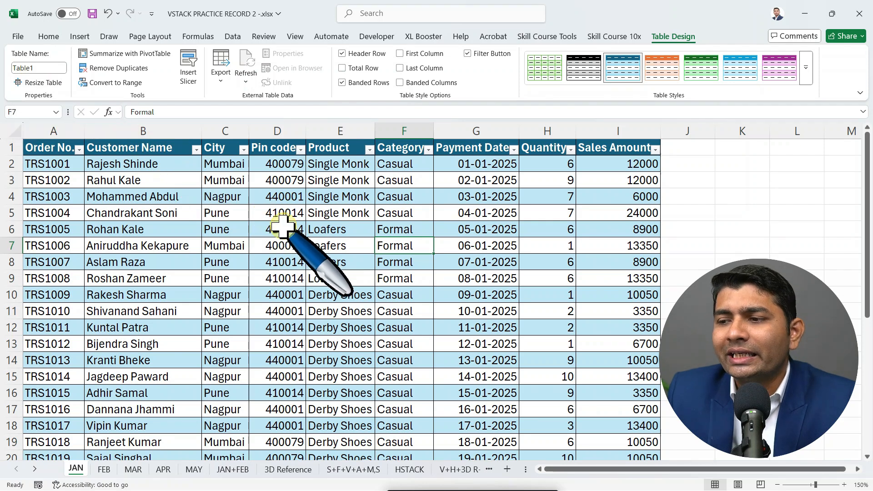
pyautogui.click(584, 72)
# Step: Convert the FEB sheet's order range A1:I29 into a table with headers
pyautogui.click(115, 466)
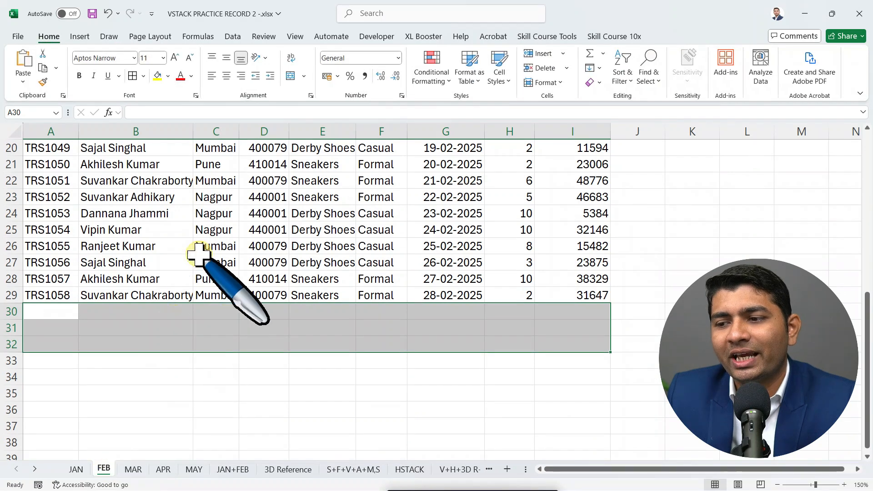
pyautogui.click(200, 255)
pyautogui.hotkey('ctrl', 'a')
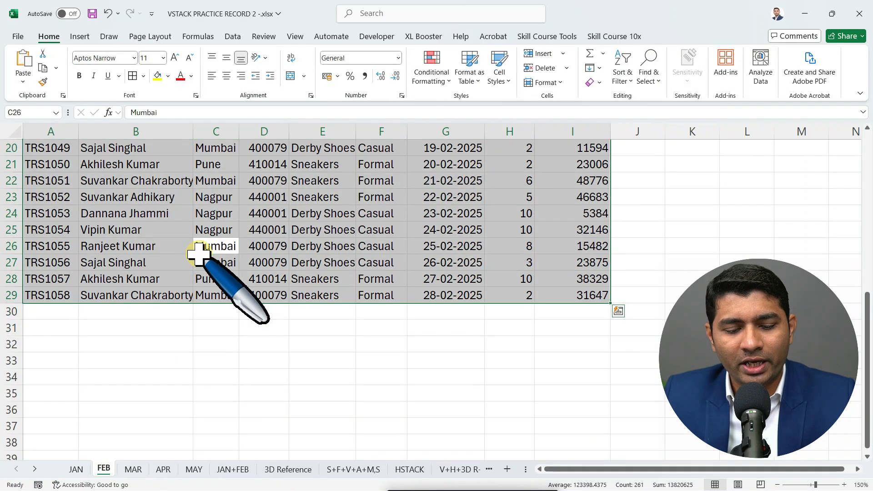
pyautogui.hotkey('ctrl', 't')
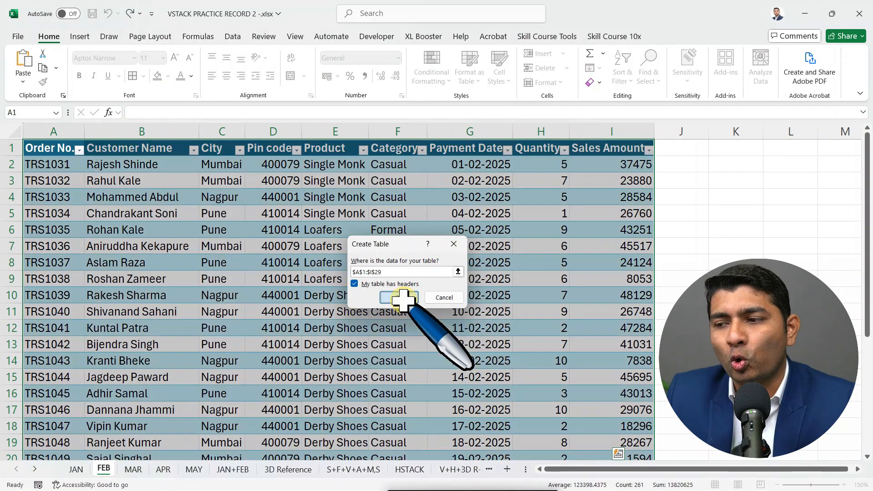
pyautogui.click(399, 298)
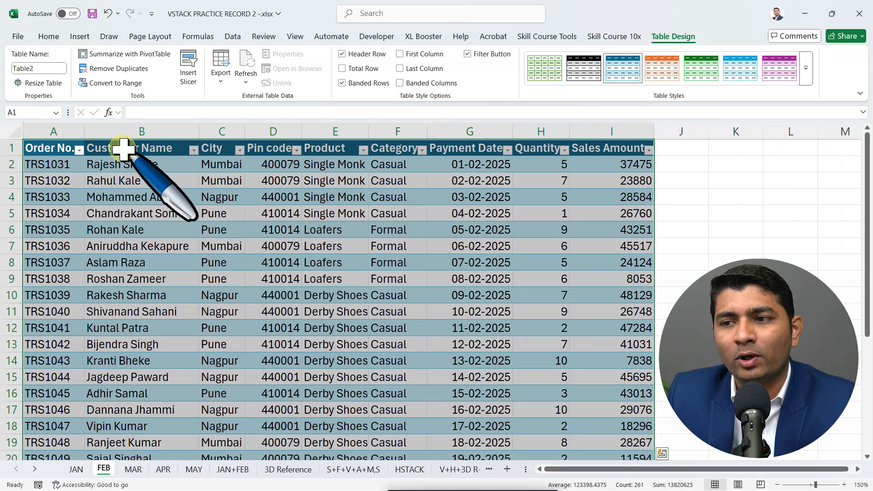
# Step: Convert the MAR sheet's order range A1:I32 into a table with headers and give it the orange banded style
pyautogui.click(133, 470)
pyautogui.click(171, 245)
pyautogui.hotkey('ctrl', 'a')
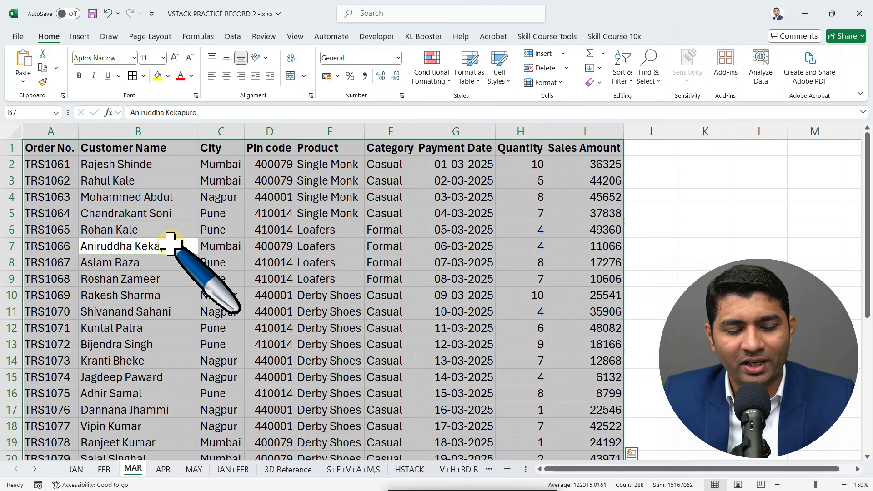
pyautogui.hotkey('ctrl', 't')
pyautogui.click(407, 301)
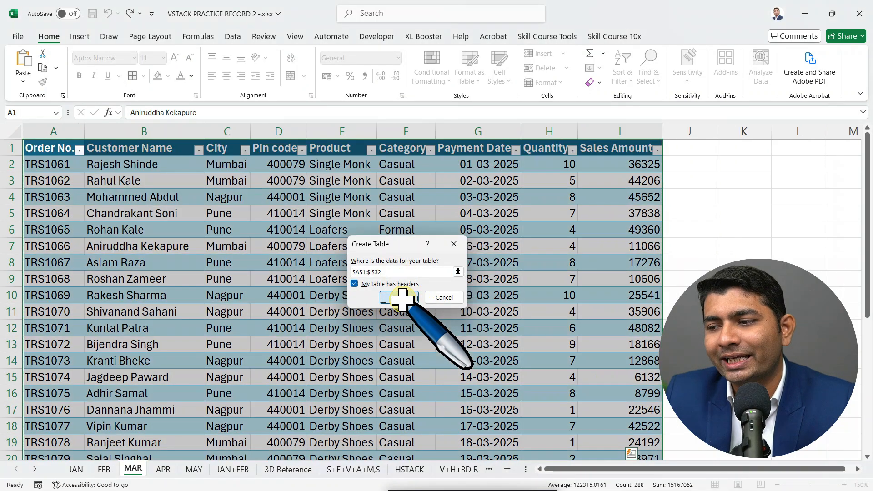
pyautogui.click(664, 78)
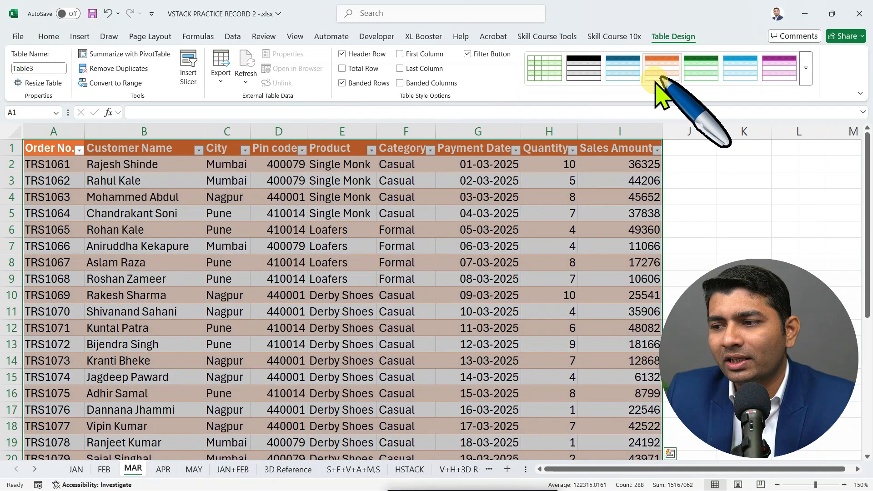
pyautogui.click(175, 231)
# Step: Convert the APR sheet's order range A1:I32 into a table with headers and give it the green banded style
pyautogui.click(164, 470)
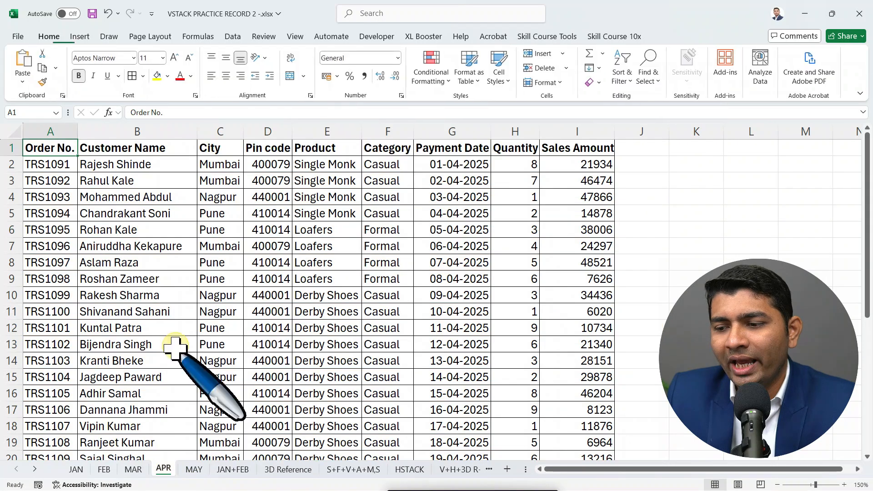
pyautogui.click(182, 312)
pyautogui.hotkey('ctrl', 'a')
pyautogui.hotkey('ctrl', 'c')
pyautogui.hotkey('ctrl', 't')
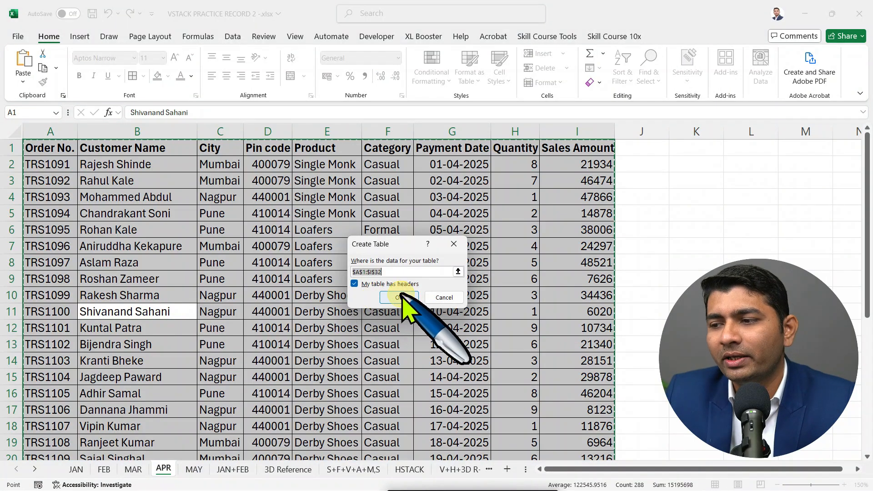
pyautogui.click(412, 301)
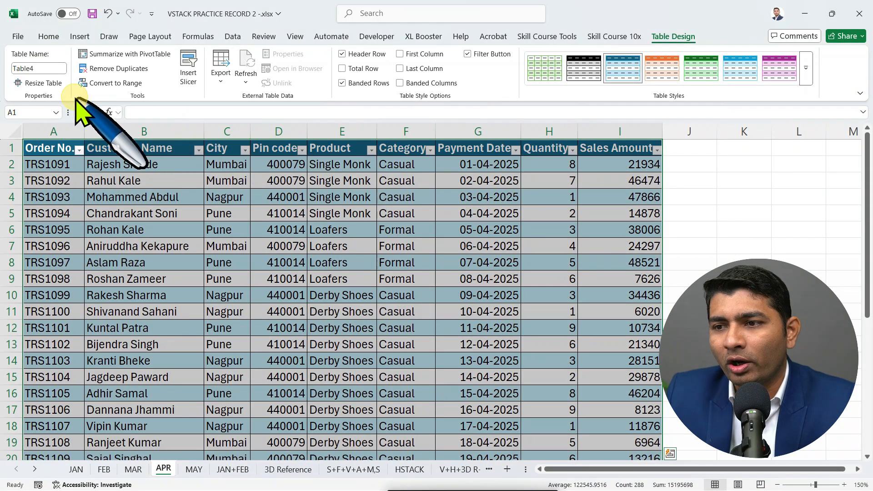
pyautogui.click(700, 68)
# Step: Convert the MAY sheet's order range into a table with headers and give it the purple banded style
pyautogui.click(194, 470)
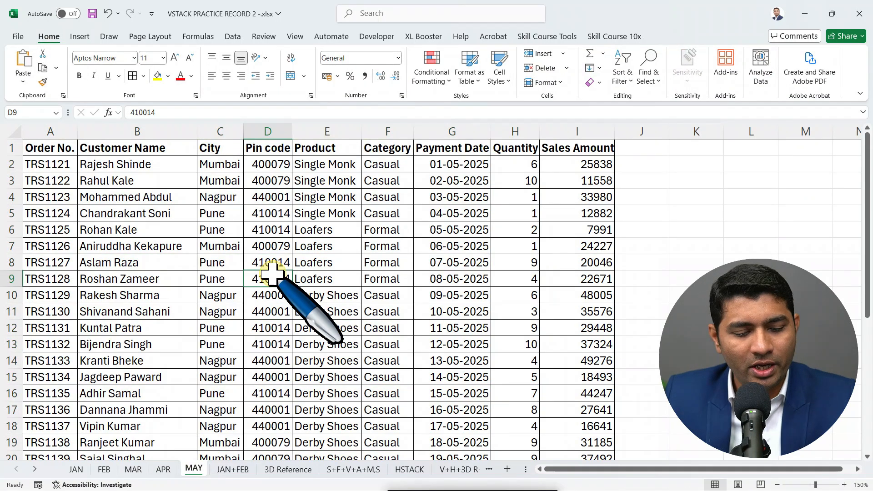
pyautogui.hotkey('ctrl', 'a')
pyautogui.hotkey('ctrl', 't')
pyautogui.click(395, 298)
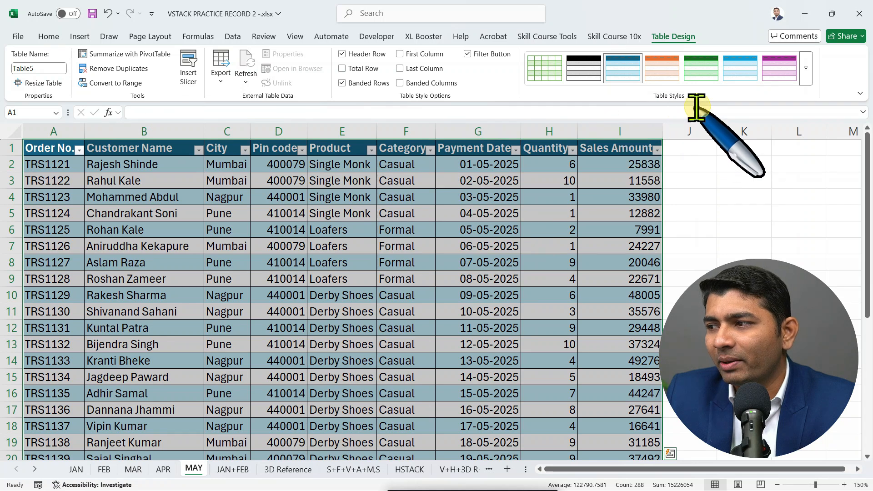
pyautogui.click(779, 68)
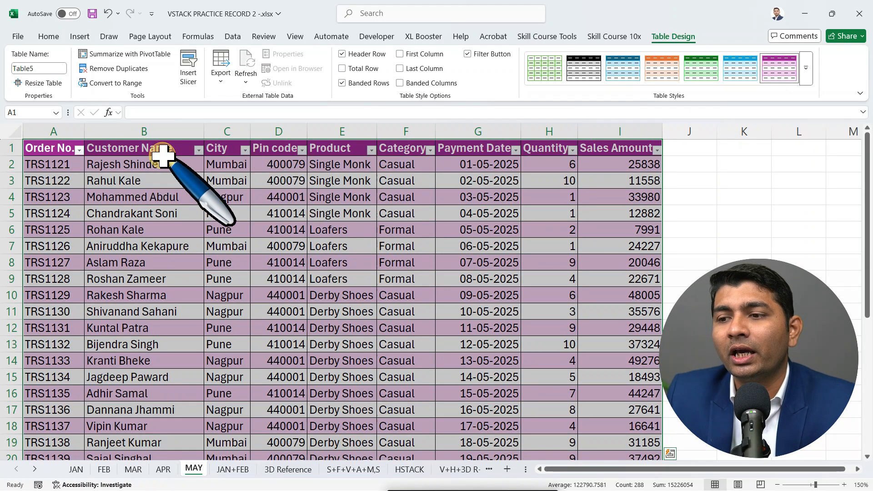
pyautogui.click(58, 147)
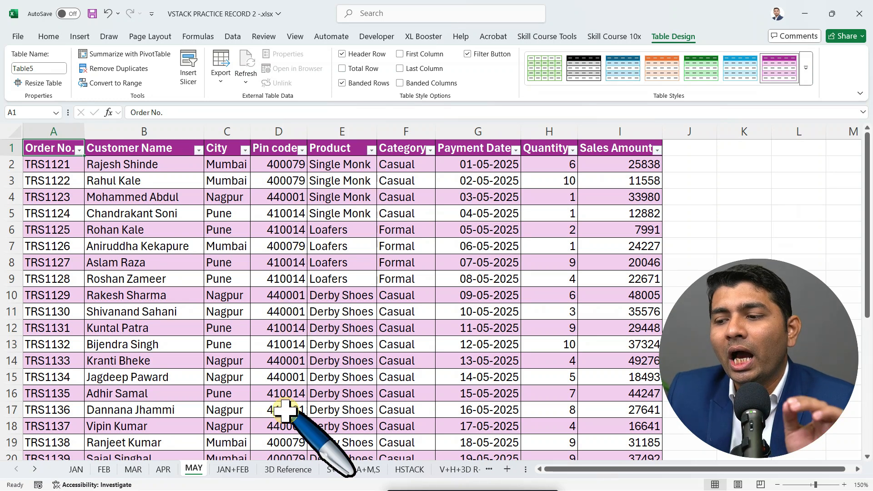
# Step: In cell A2 of the 3D Reference sheet, start a VSTACK formula with the JAN sheet's Table1 as its first array
pyautogui.click(288, 469)
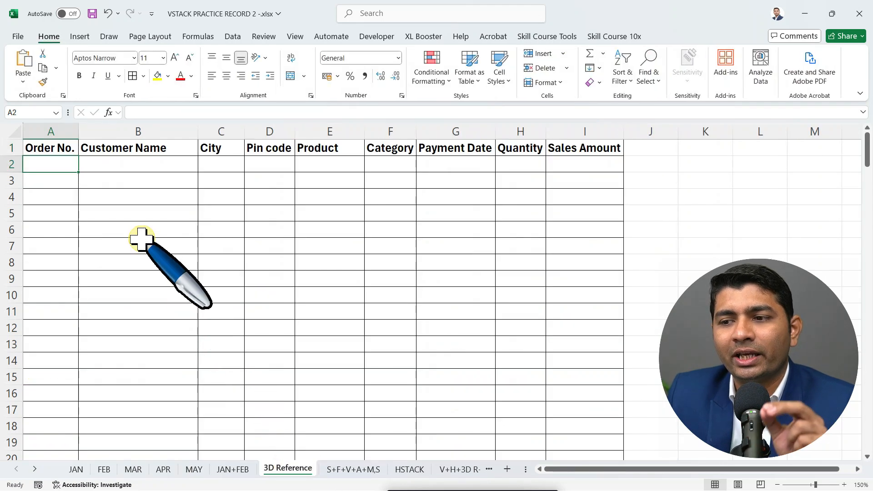
pyautogui.write('=VSTACK(')
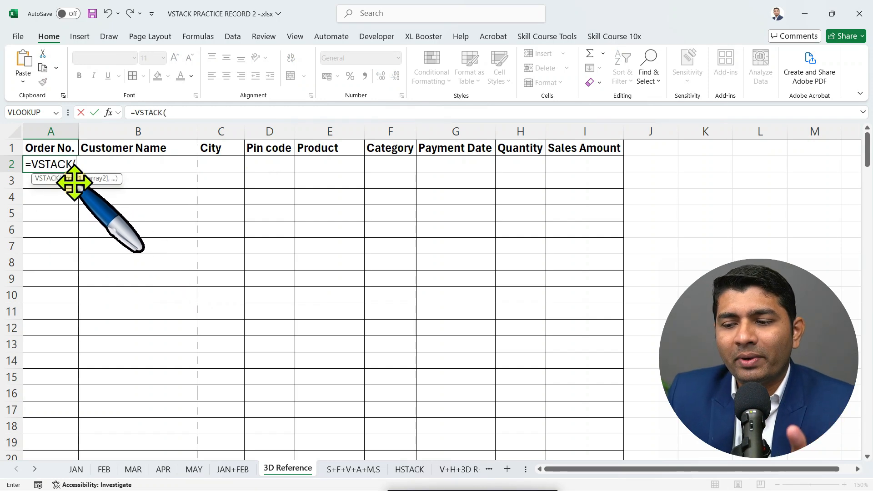
pyautogui.click(73, 468)
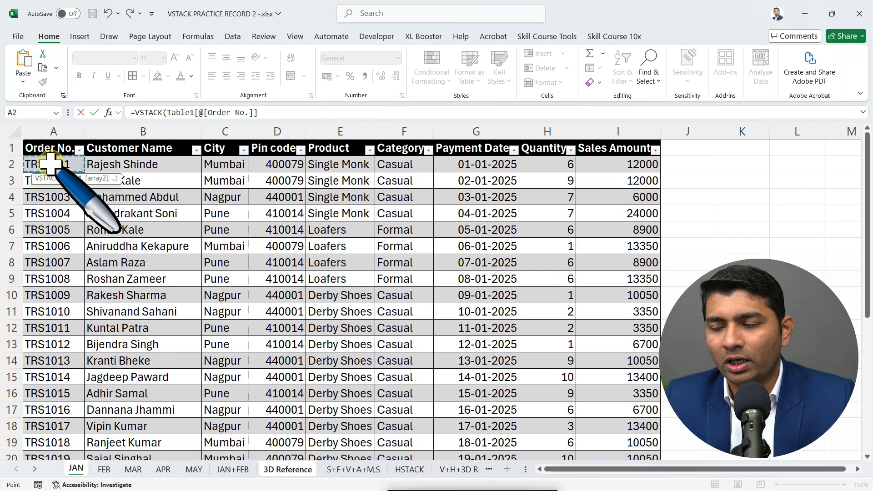
pyautogui.hotkey('ctrl', 'shift', 'Down')
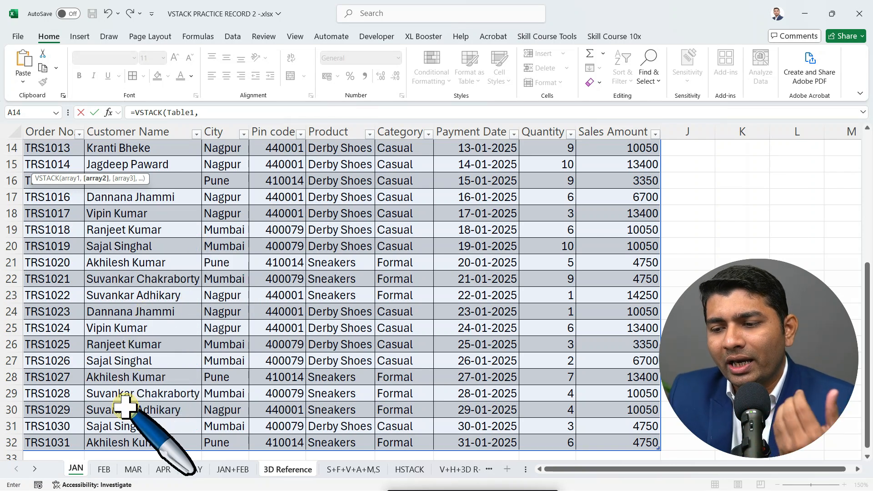
# Step: Add the FEB sheet's Table2 and the MAR sheet's Table3 as the second and third arrays of the VSTACK formula
pyautogui.click(104, 469)
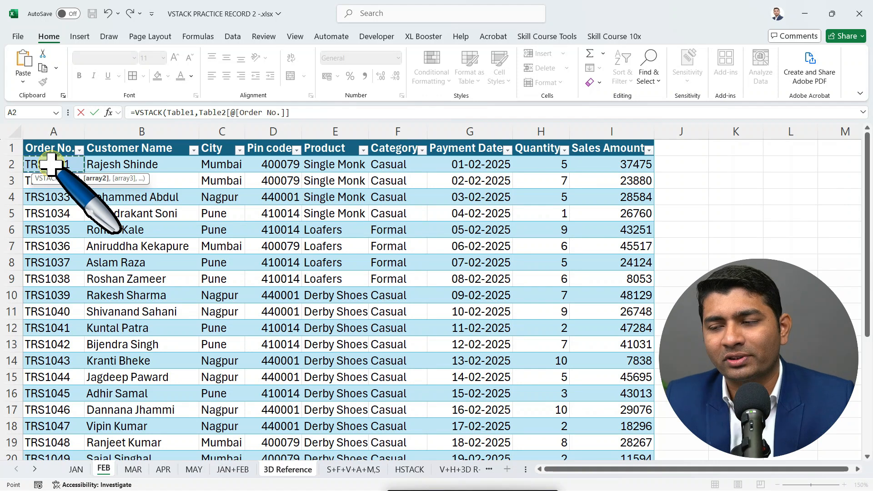
pyautogui.hotkey('ctrl', 'shift', 'Down')
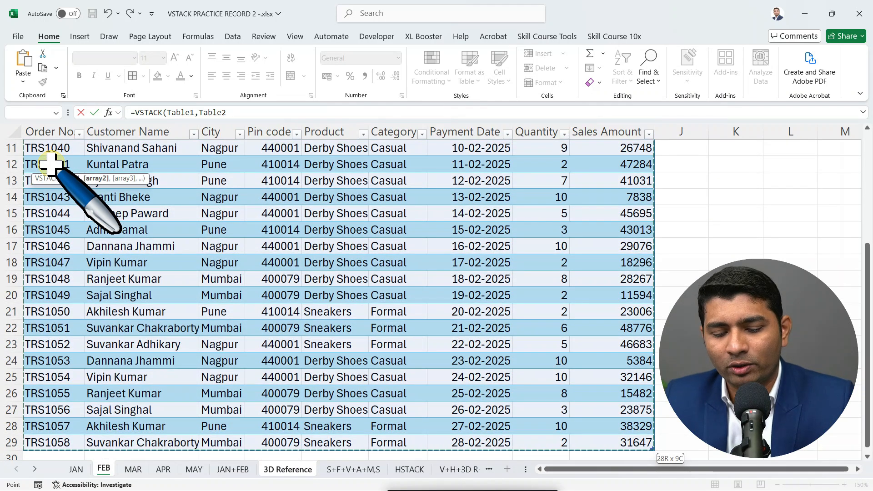
pyautogui.write(',')
pyautogui.click(133, 469)
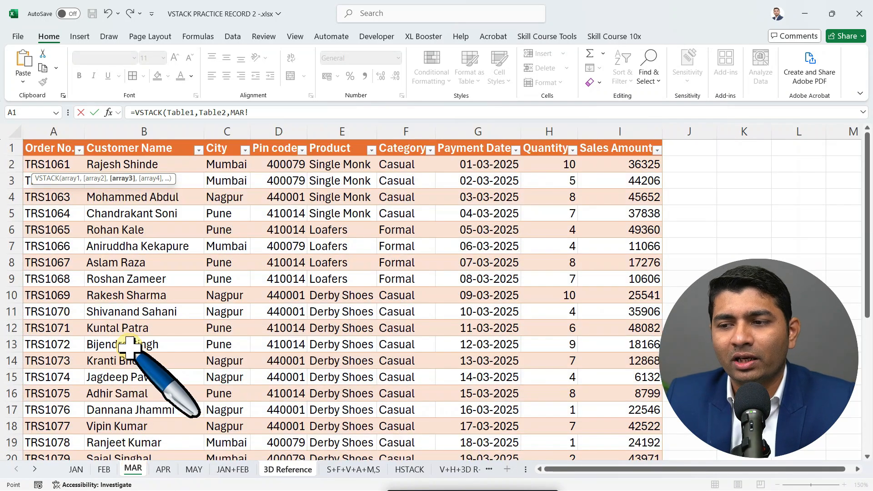
pyautogui.hotkey('ctrl', 'shift', 'Down')
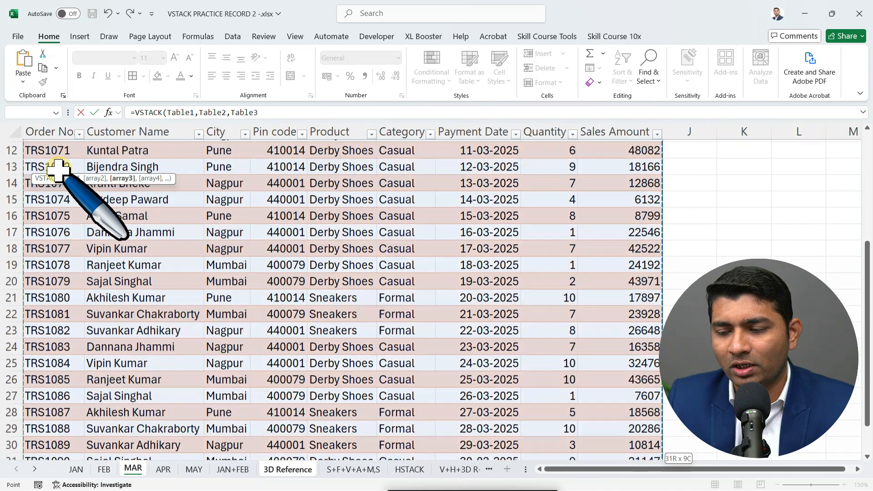
pyautogui.write(',')
# Step: Add the APR sheet's Table4 and the MAY sheet's Table5 as the last VSTACK arrays and complete the formula
pyautogui.click(164, 469)
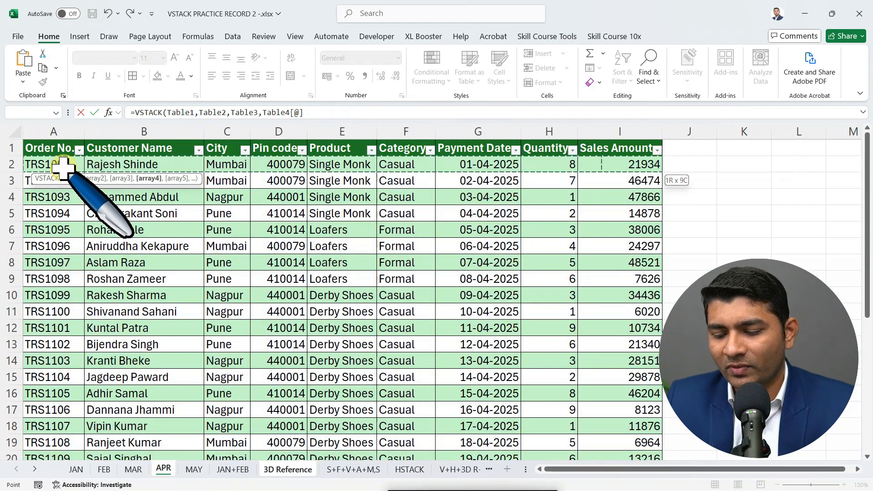
pyautogui.hotkey('ctrl', 'shift', 'Down')
pyautogui.write(',')
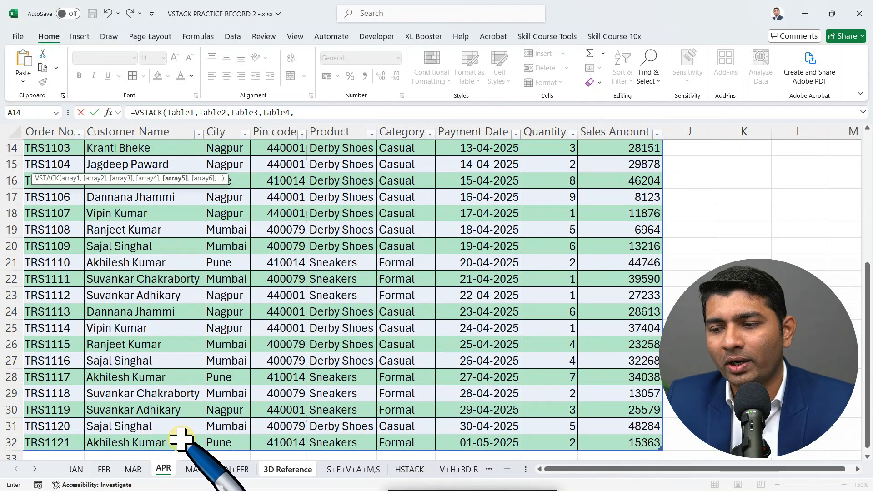
pyautogui.click(193, 470)
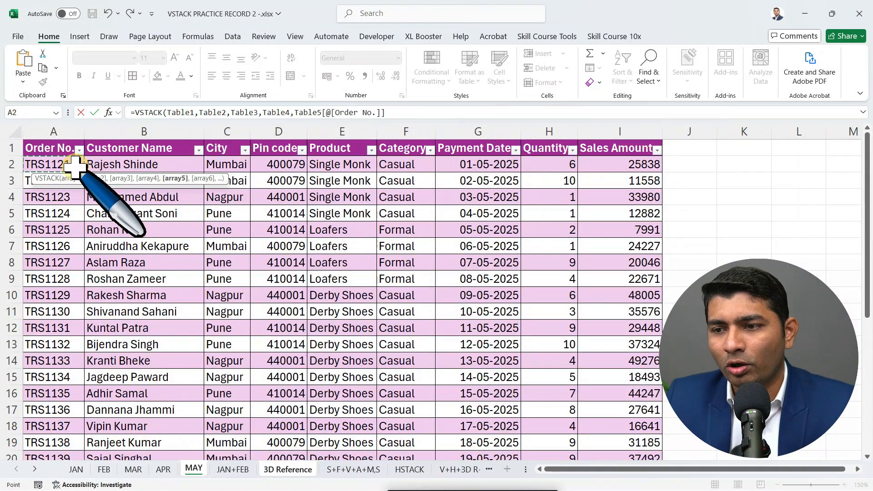
pyautogui.hotkey('ctrl', 'shift', 'Down')
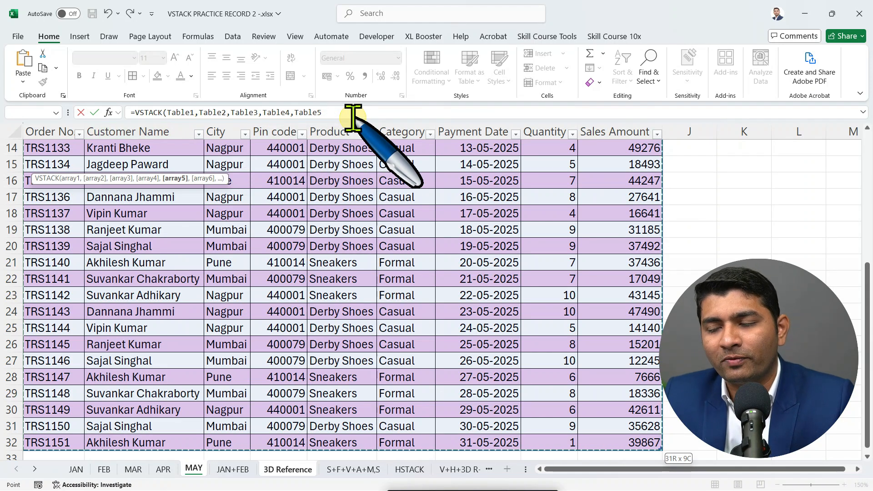
pyautogui.write(')')
pyautogui.press('Return')
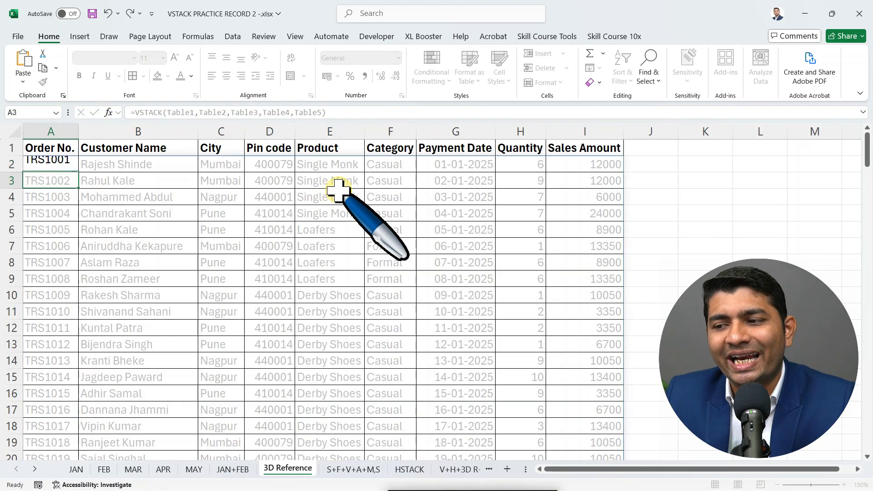
# Step: Review the stacked monthly orders on the 3D Reference sheet down to the end of the list
pyautogui.scroll(-11, 213, 220)
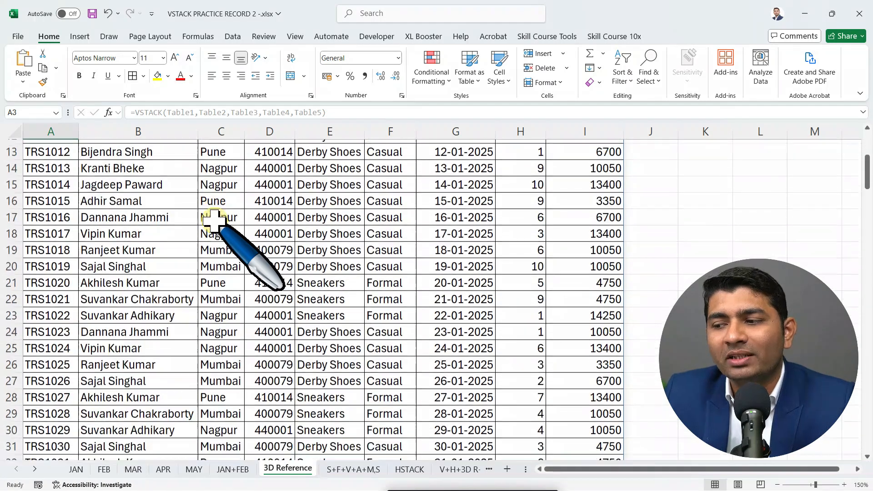
pyautogui.scroll(-12, 212, 220)
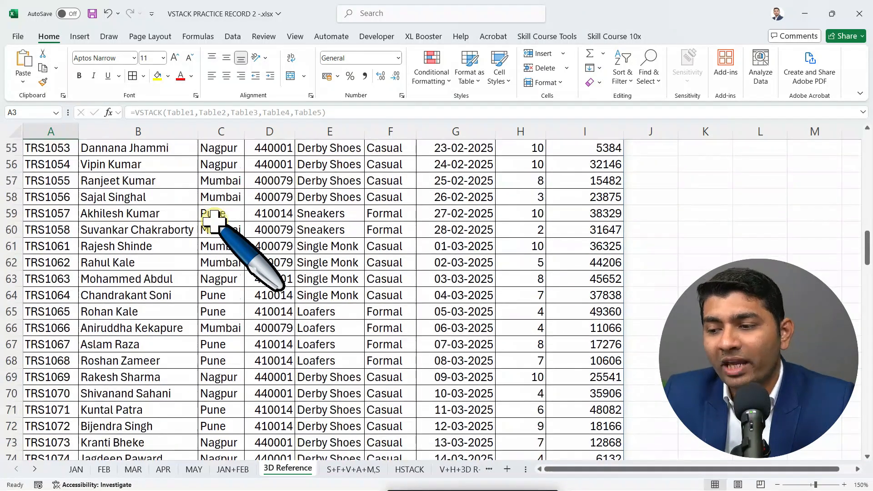
pyautogui.scroll(-20, 213, 220)
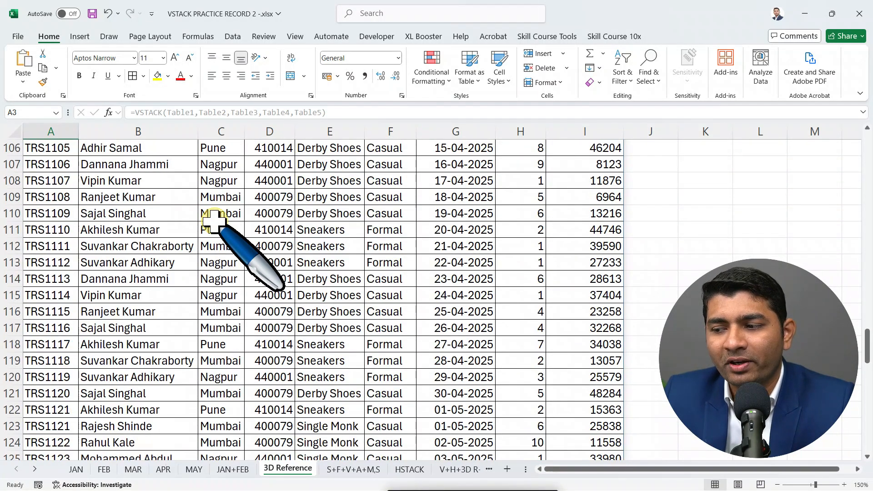
pyautogui.scroll(-1, 213, 220)
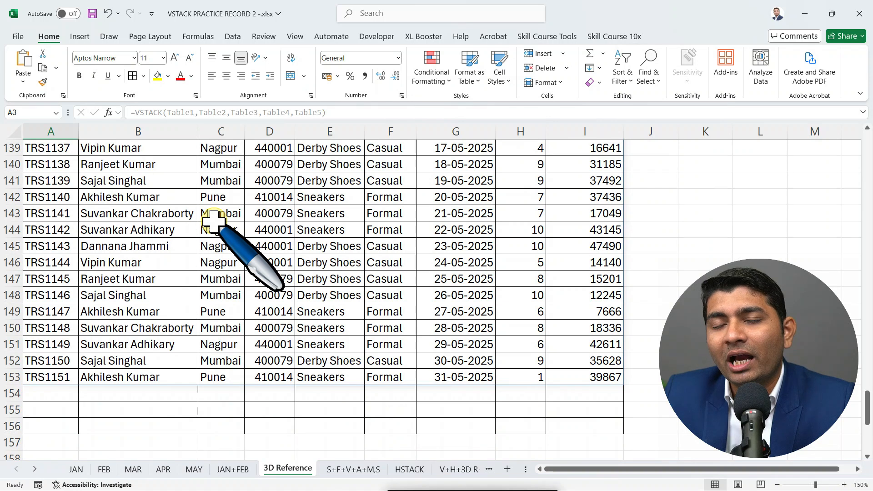
pyautogui.scroll(4, 213, 220)
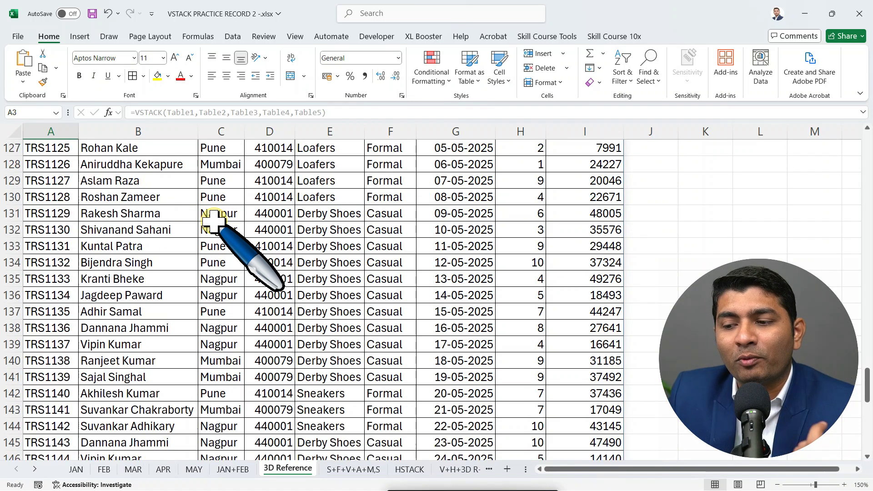
# Step: Extend the FEB sheet's table by filling its last order row, A29:I29, down through row 45
pyautogui.click(104, 469)
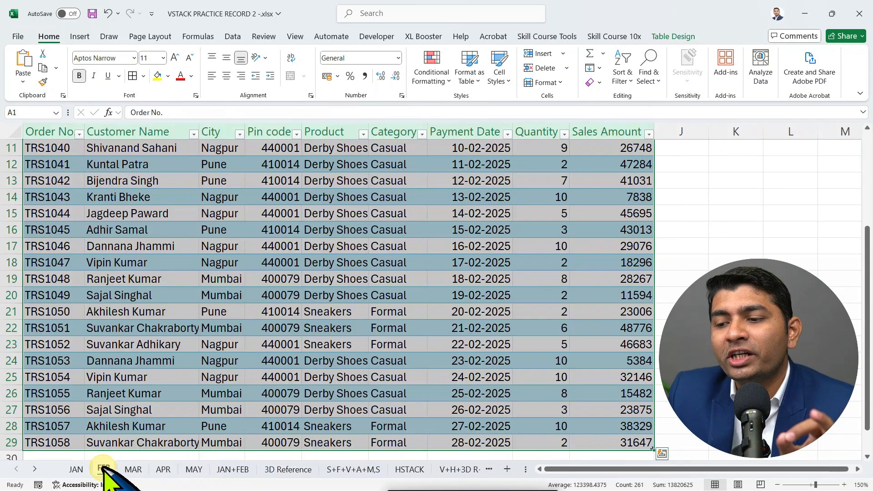
pyautogui.click(140, 291)
pyautogui.scroll(-3, 140, 289)
pyautogui.scroll(-3, 138, 288)
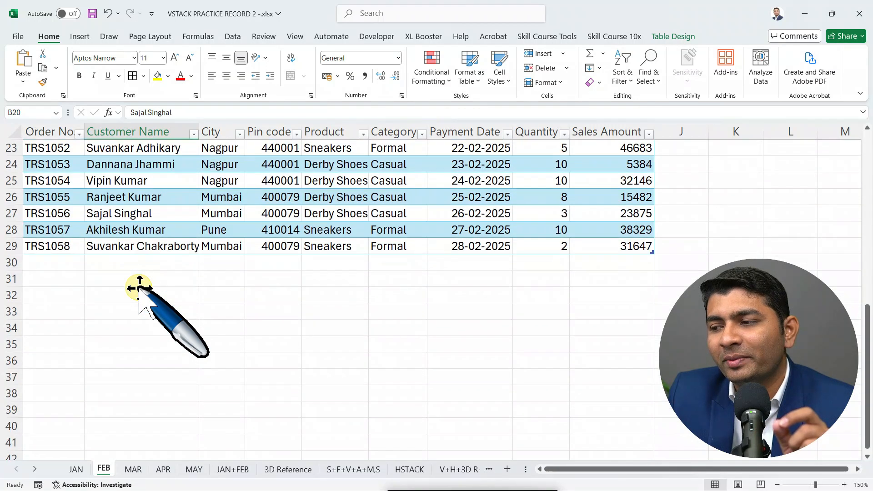
pyautogui.moveTo(55, 150); pyautogui.dragTo(585, 408)
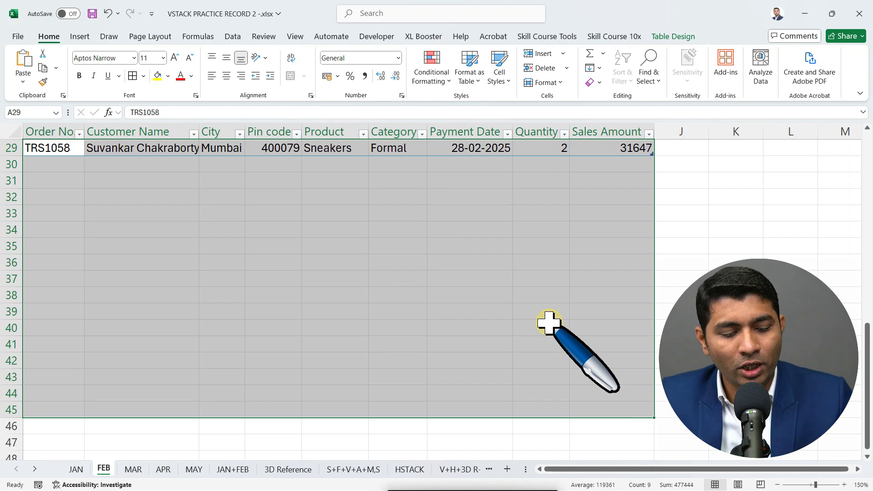
pyautogui.hotkey('ctrl', 'd')
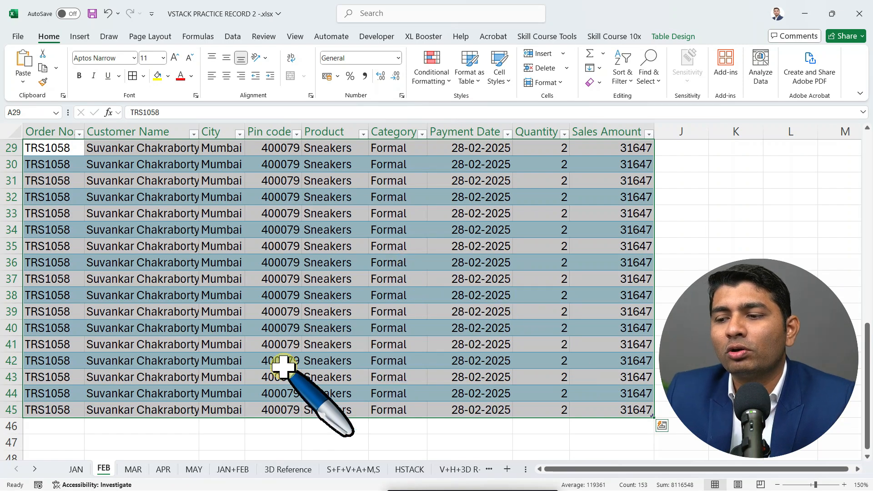
# Step: Check the stacked list on the 3D Reference sheet for the rows added to the FEB table
pyautogui.click(288, 469)
pyautogui.scroll(-3, 275, 362)
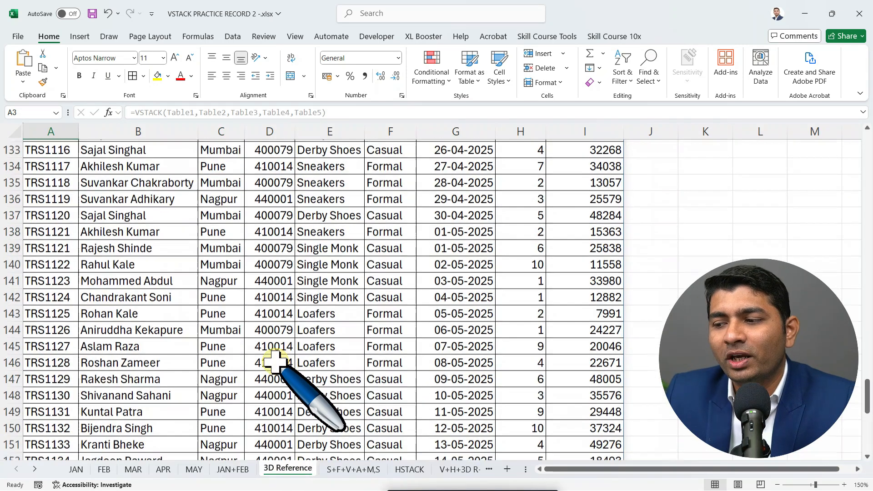
pyautogui.scroll(13, 275, 361)
pyautogui.scroll(13, 275, 362)
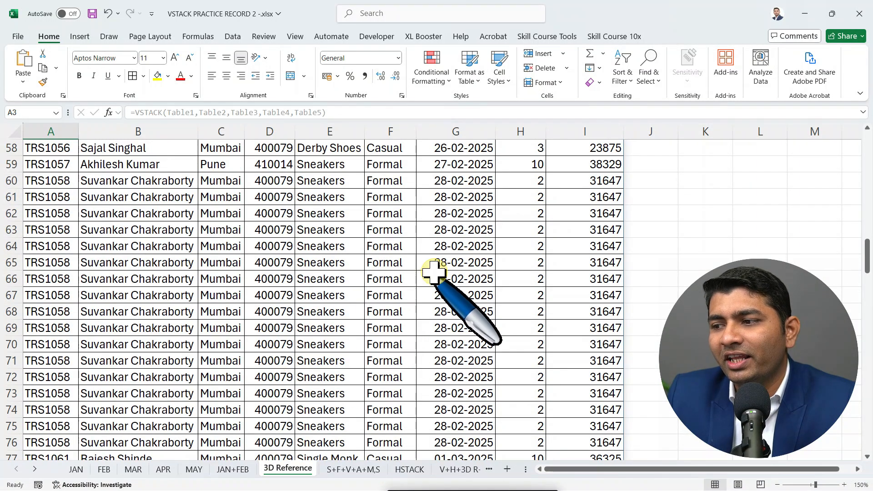
# Step: Examine the stacked records on the 3D Reference sheet, including the repeated TRS1058 rows from row 60 onward
pyautogui.moveTo(455, 186); pyautogui.dragTo(50, 444)
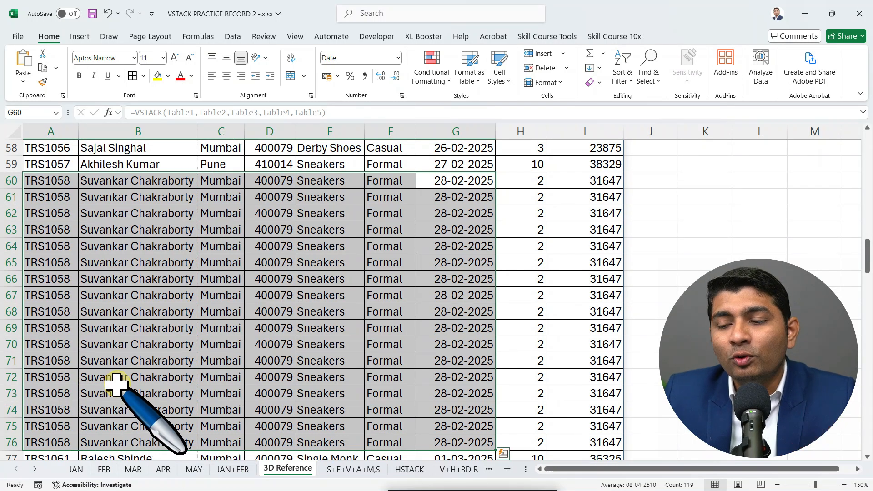
pyautogui.click(172, 356)
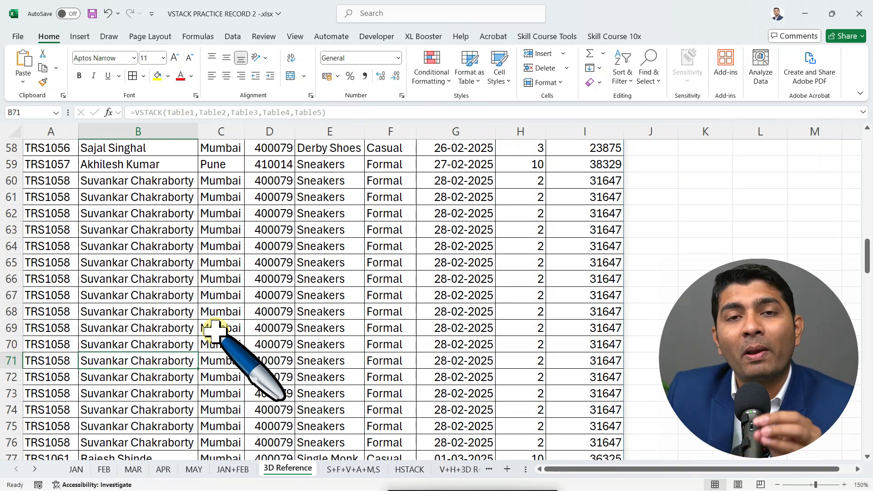
pyautogui.scroll(6, 215, 330)
pyautogui.scroll(13, 215, 331)
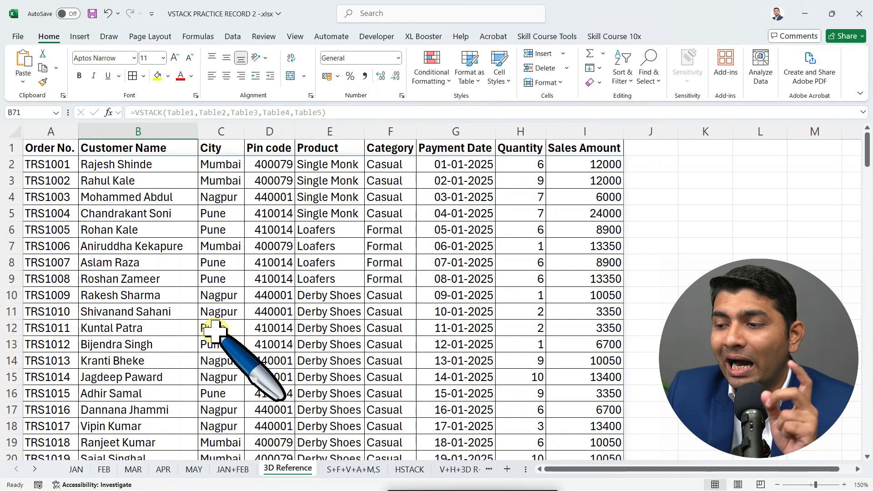
pyautogui.scroll(-13, 215, 330)
pyautogui.scroll(-20, 209, 331)
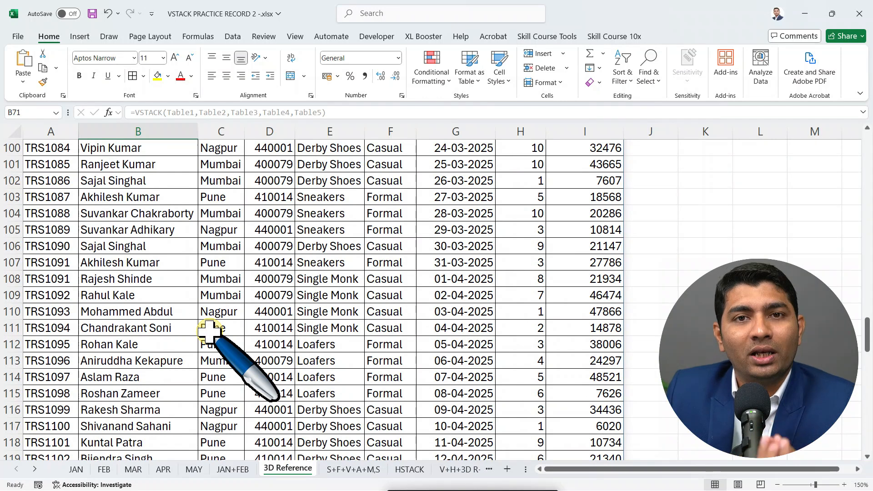
pyautogui.scroll(-10, 209, 331)
pyautogui.scroll(9, 209, 332)
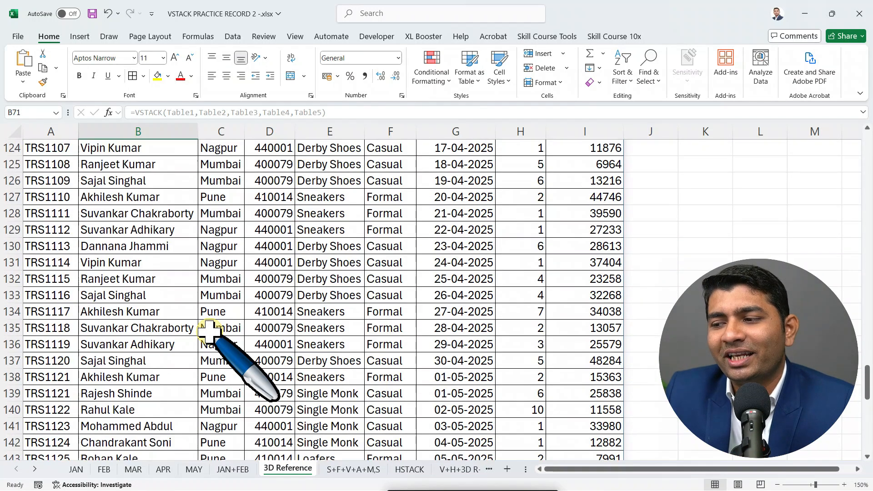
pyautogui.scroll(20, 209, 332)
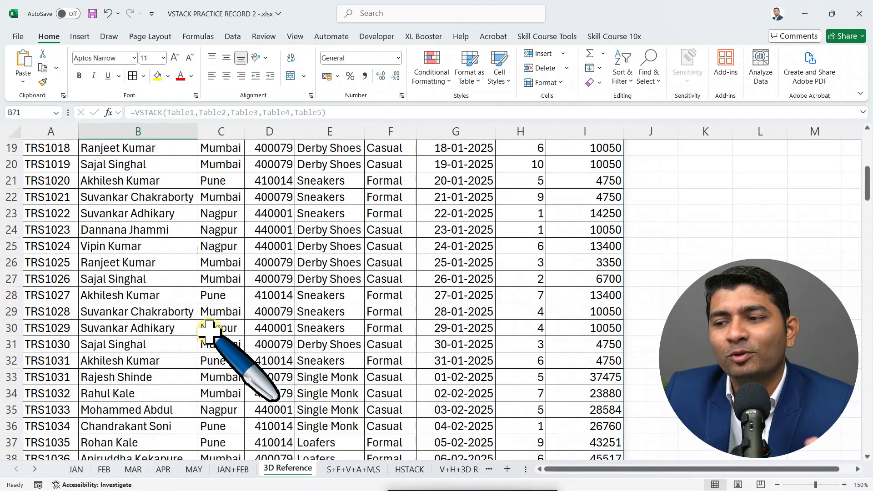
pyautogui.scroll(3, 209, 331)
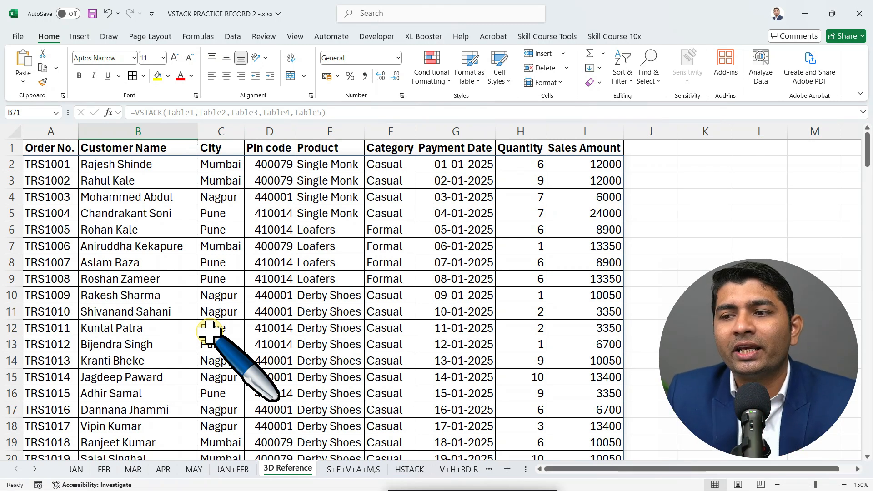
# Step: Wrap the VSTACK formula in A2 in SORT, using sort index 3 for City and sort order -1 for descending
pyautogui.doubleClick(64, 166)
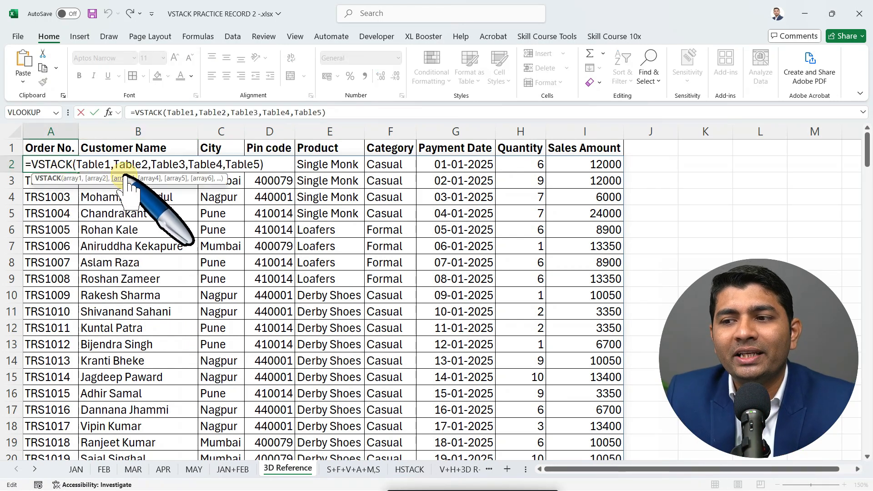
pyautogui.click(271, 165)
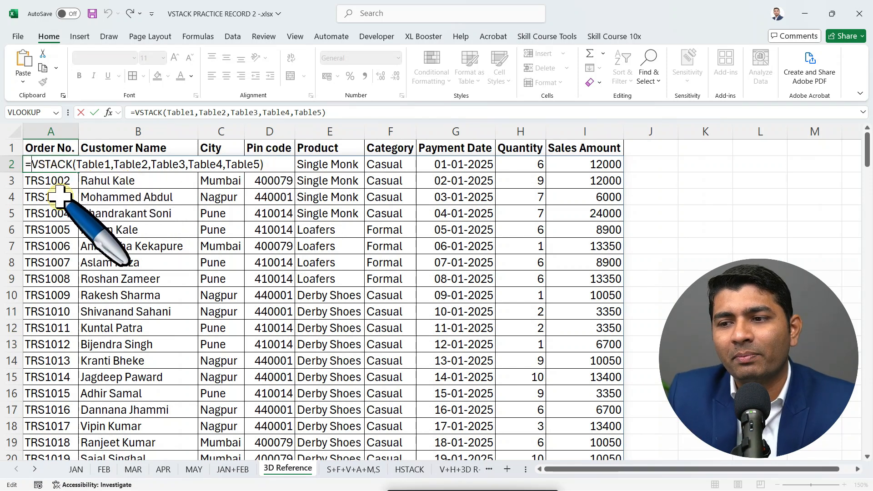
pyautogui.write('SORT')
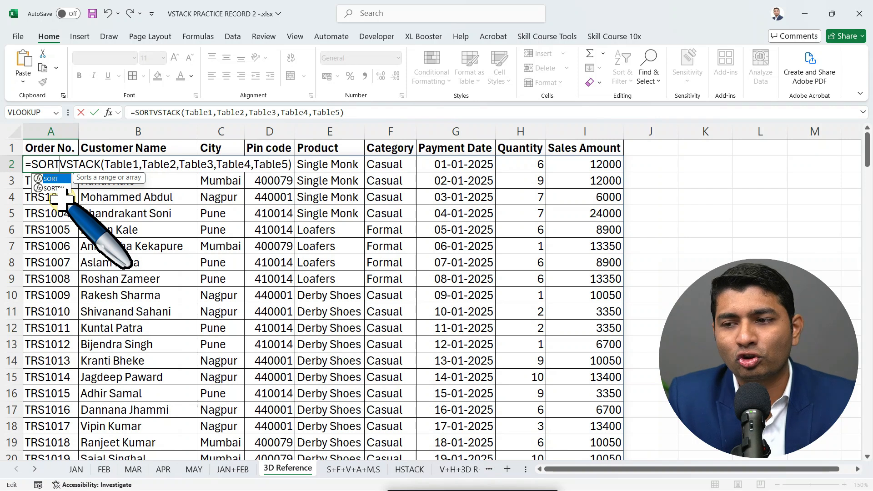
pyautogui.write('(')
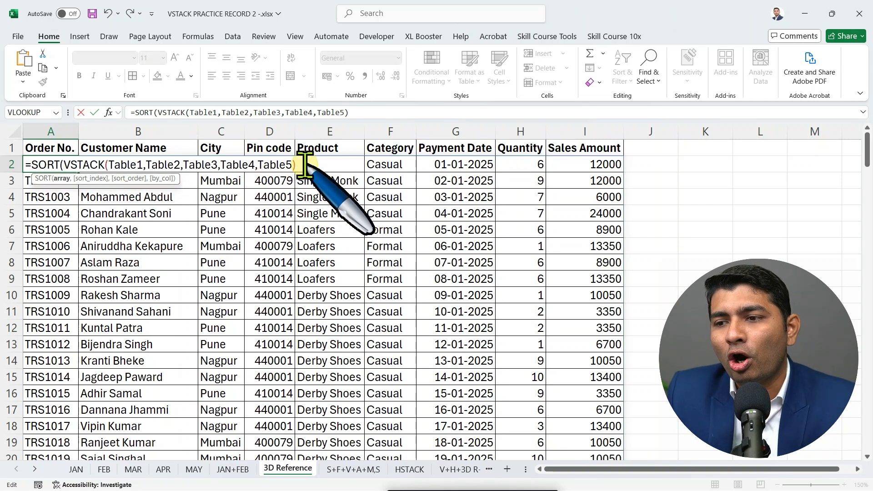
pyautogui.moveTo(65, 165); pyautogui.dragTo(307, 166)
pyautogui.write(',')
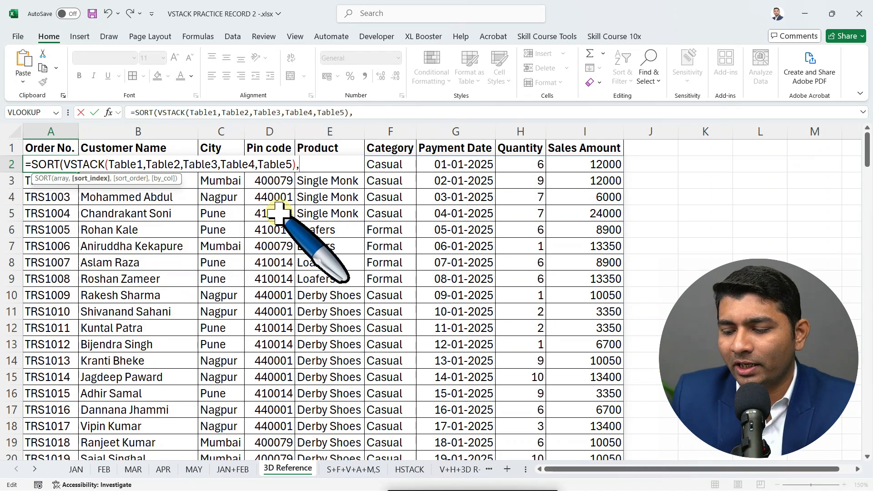
pyautogui.write('3,')
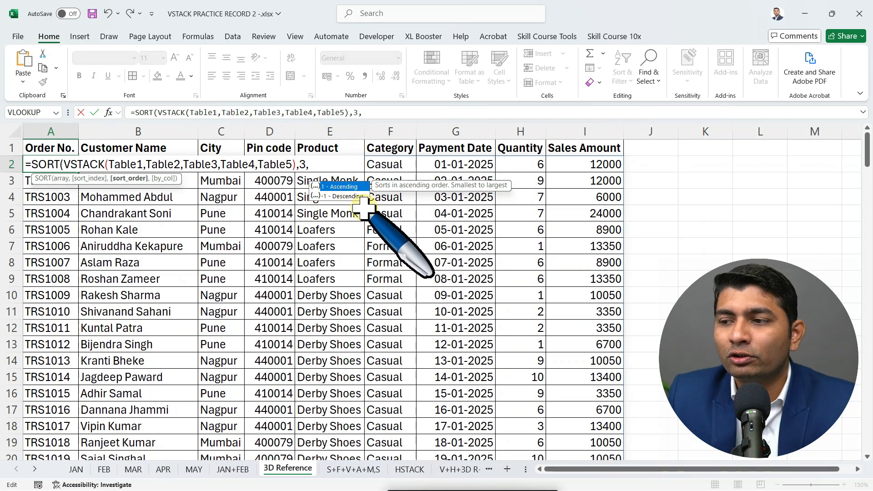
pyautogui.write('-1')
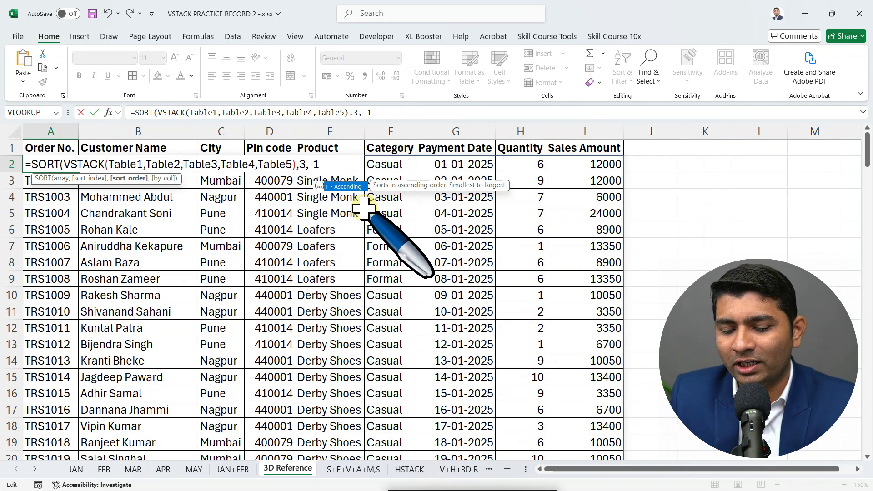
pyautogui.write(')')
pyautogui.press('Return')
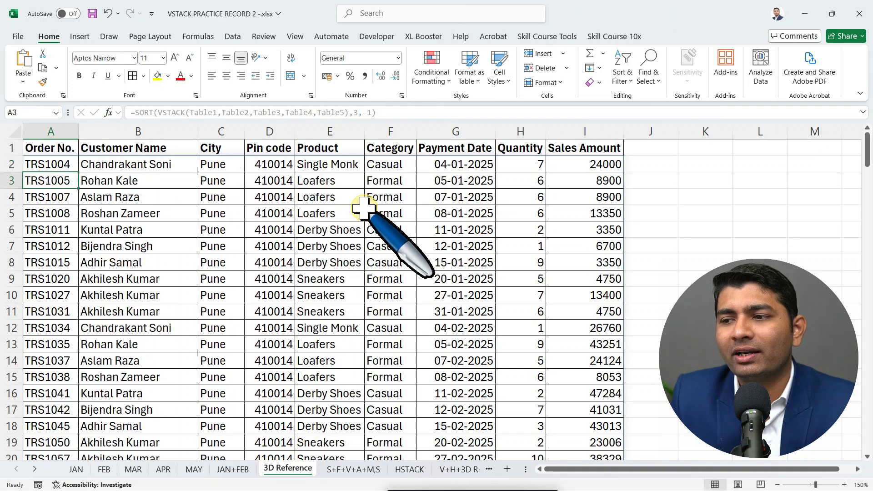
# Step: Check the order of the City column throughout the sorted records
pyautogui.scroll(-6, 245, 191)
pyautogui.scroll(-20, 246, 193)
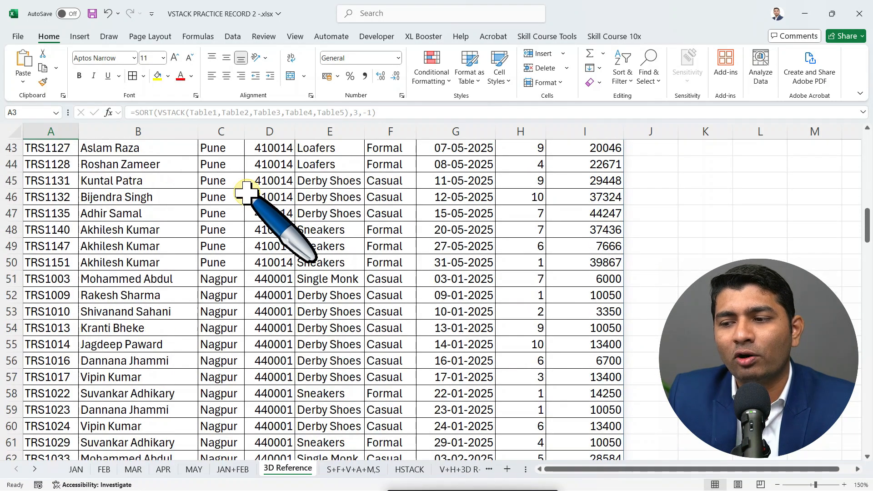
pyautogui.scroll(-20, 246, 193)
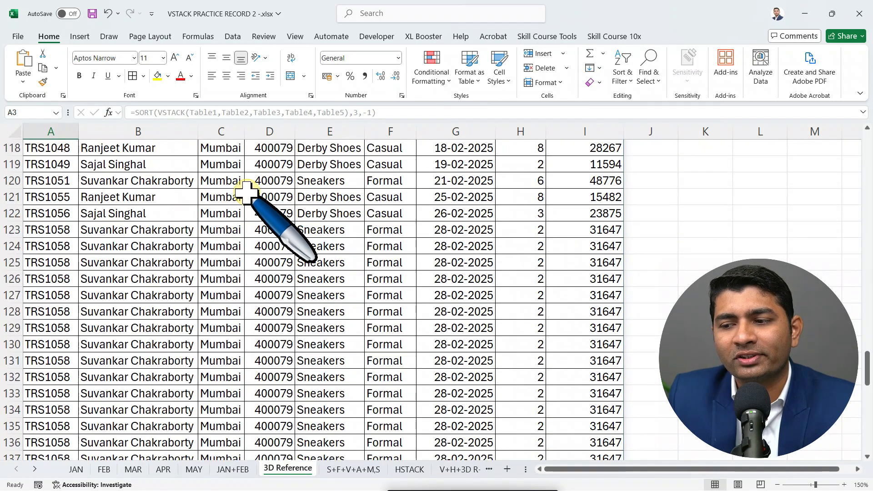
pyautogui.scroll(10, 245, 194)
pyautogui.scroll(20, 246, 193)
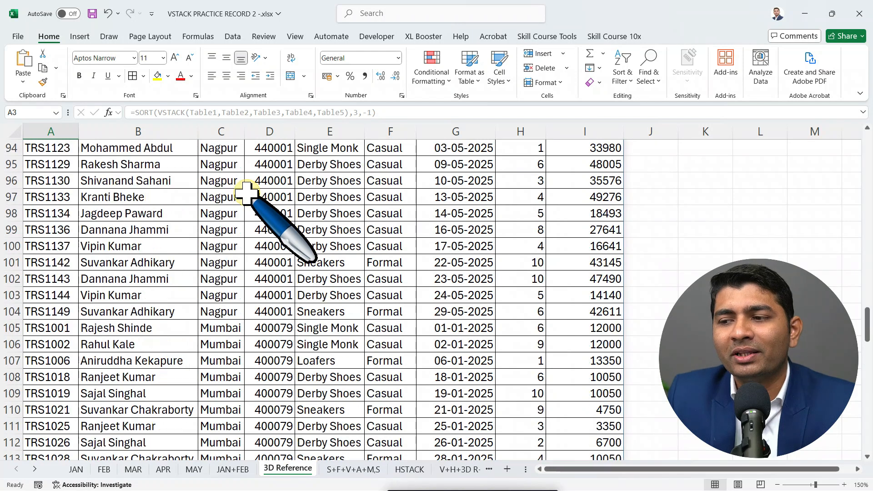
pyautogui.scroll(1, 246, 194)
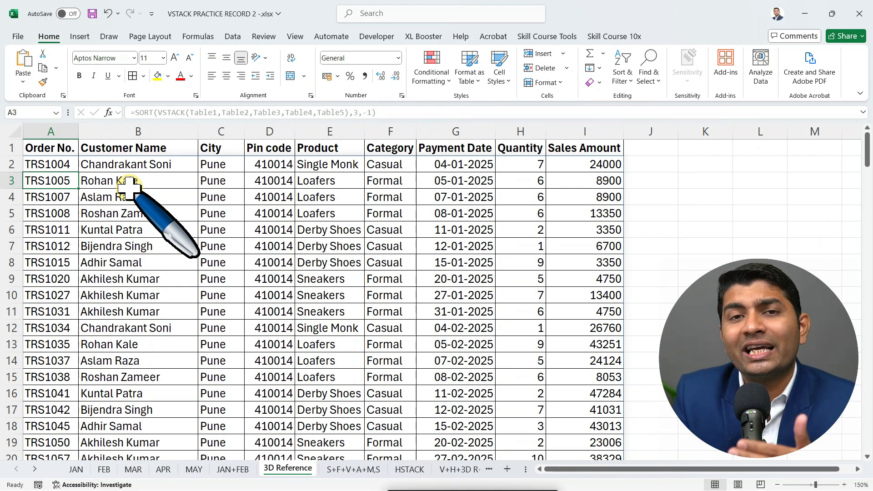
# Step: Copy the header row from the JAN+FEB sheet into row 1 of the S+V+A+M,S sheet, starting at A1
pyautogui.hotkey('ctrl', 'pagedown')
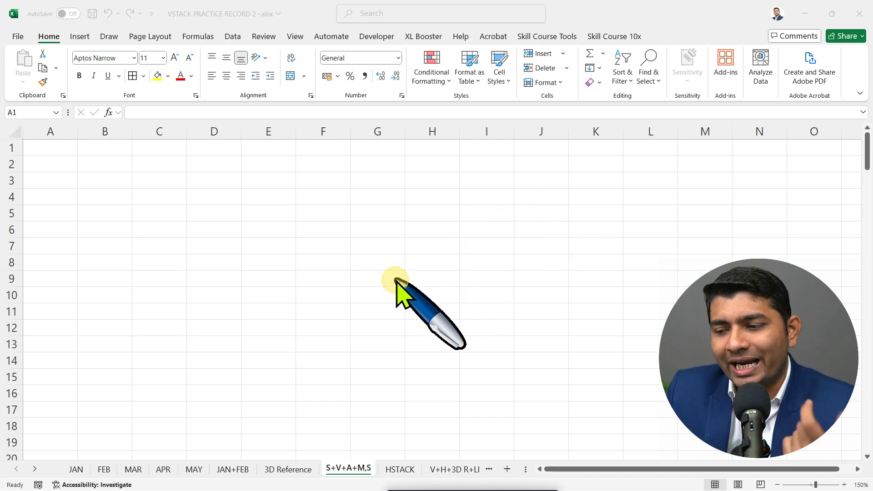
pyautogui.click(234, 470)
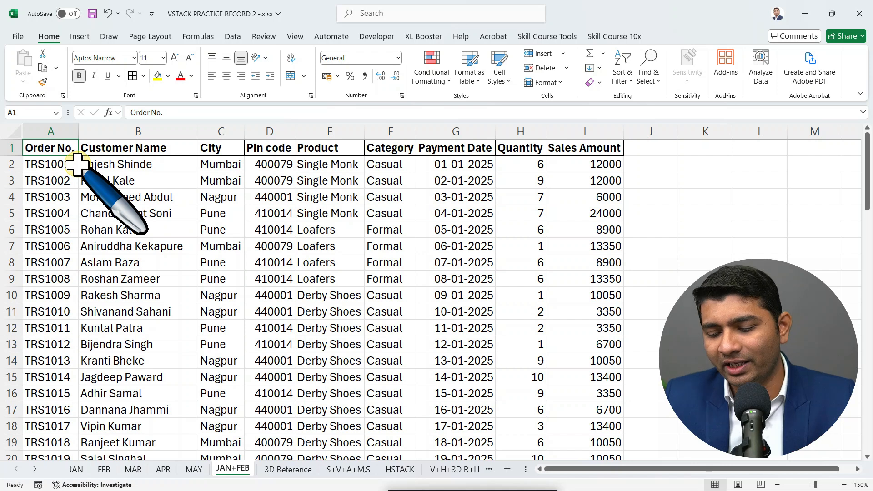
pyautogui.hotkey('ctrl', 'shift', 'Right')
pyautogui.hotkey('ctrl', 'c')
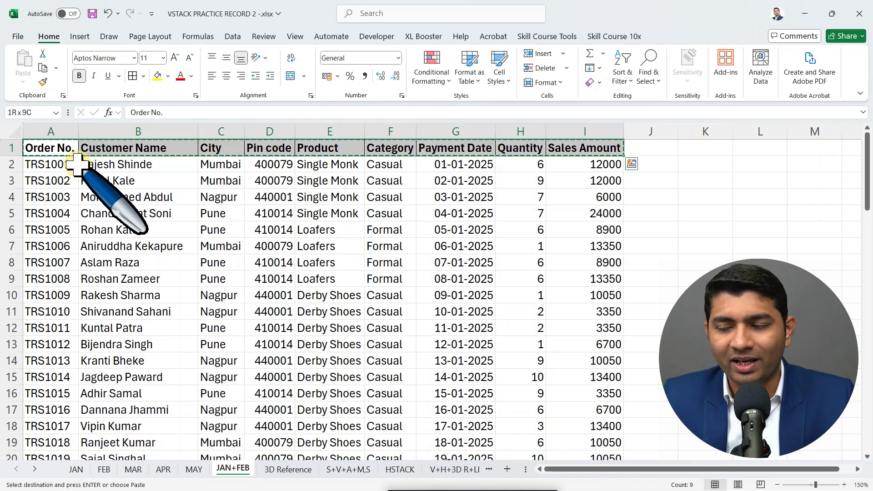
pyautogui.click(346, 469)
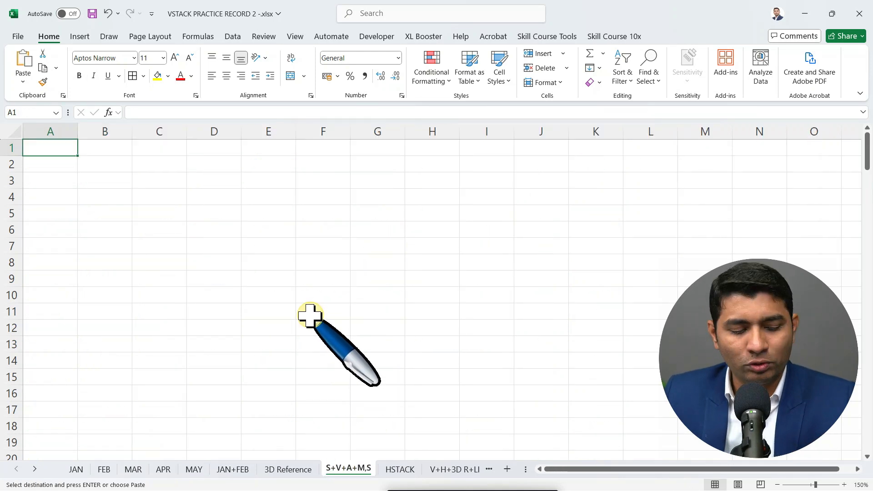
pyautogui.hotkey('ctrl', 'v')
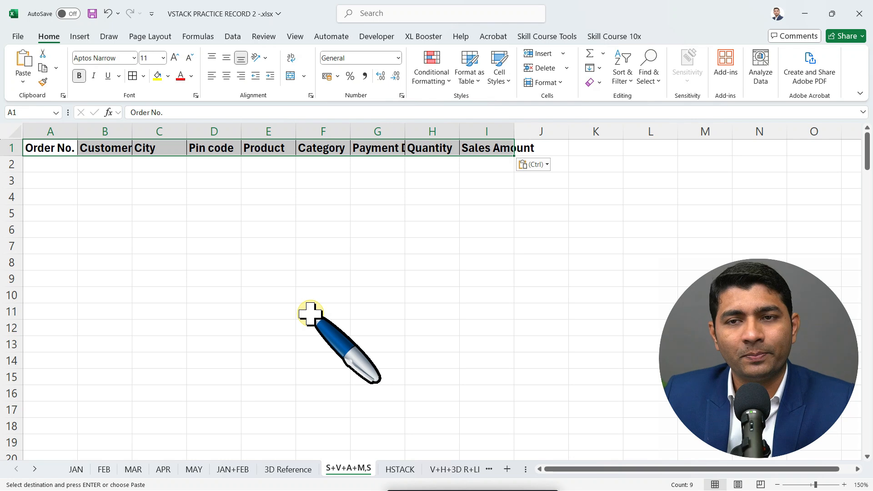
# Step: In A2 of the S+V+A+M,S sheet, enter a VSTACK formula with a 3D reference to A2:I32 across sheets JAN to MAY
pyautogui.click(49, 168)
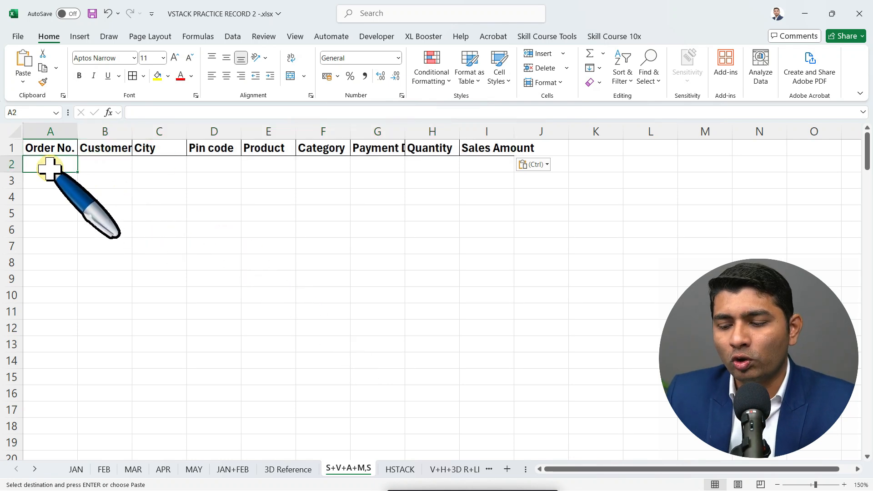
pyautogui.write('=VST')
pyautogui.press('Tab')
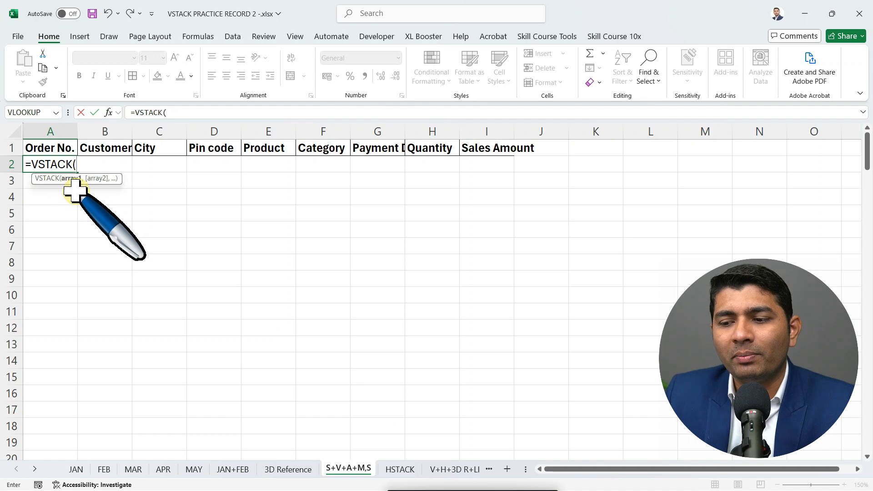
pyautogui.click(76, 470)
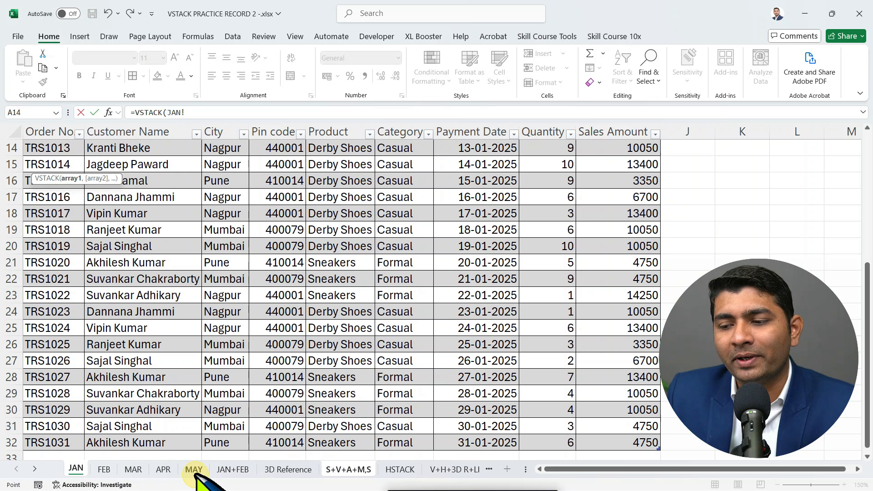
pyautogui.keyDown('shift'); pyautogui.click(194, 473); pyautogui.keyUp('shift')
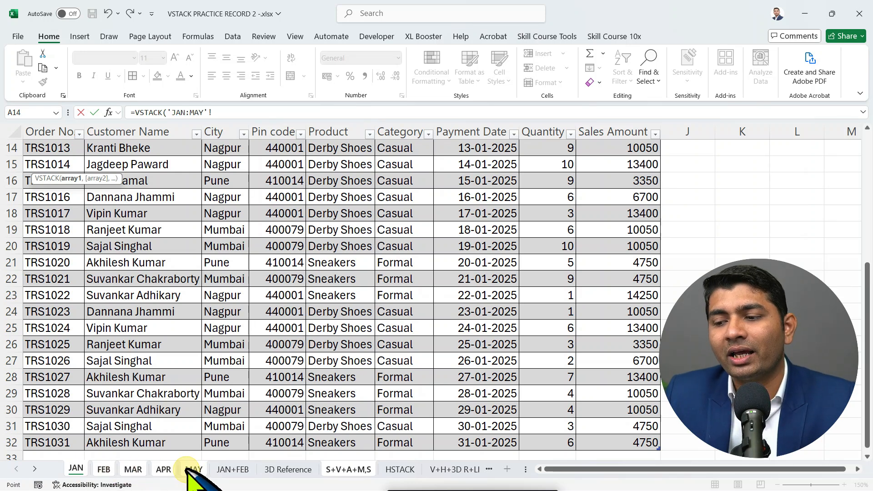
pyautogui.scroll(5, 126, 302)
pyautogui.click(55, 163)
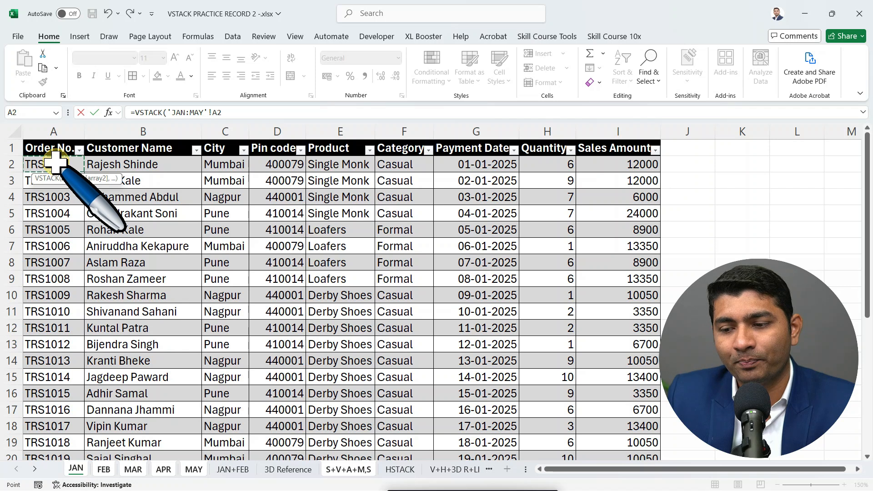
pyautogui.hotkey('ctrl', 'shift', 'Right')
pyautogui.hotkey('ctrl', 'shift', 'Down')
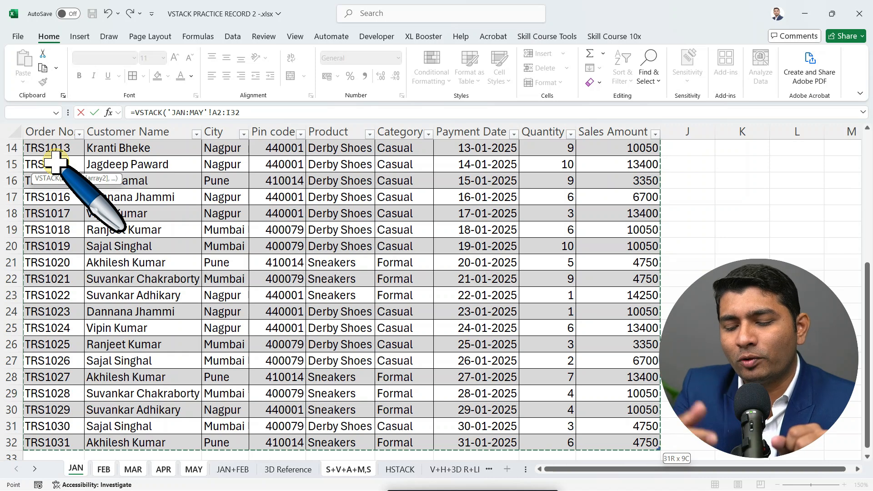
pyautogui.write(')')
pyautogui.press('Return')
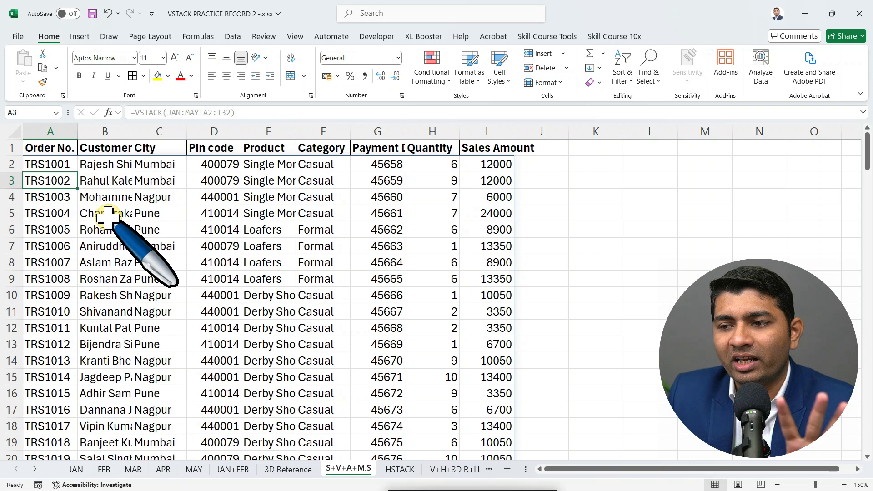
# Step: AutoFit the widths of columns A to I to their contents
pyautogui.moveTo(54, 131); pyautogui.dragTo(487, 127)
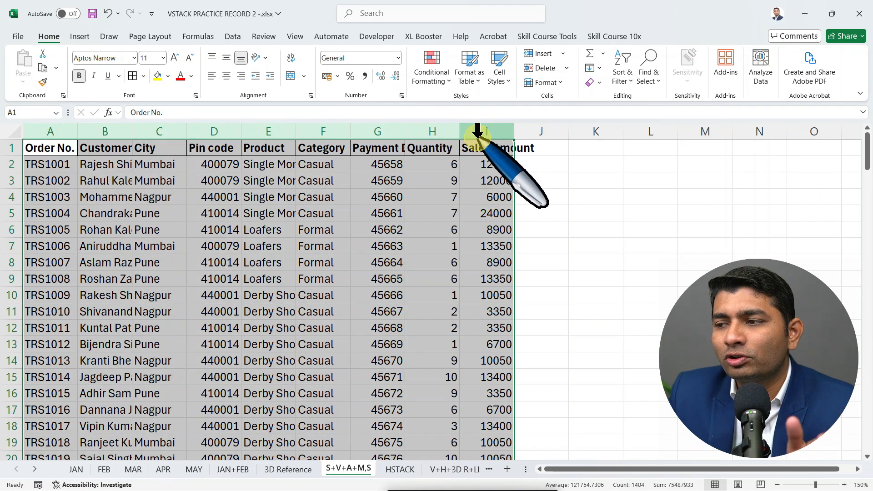
pyautogui.doubleClick(460, 131)
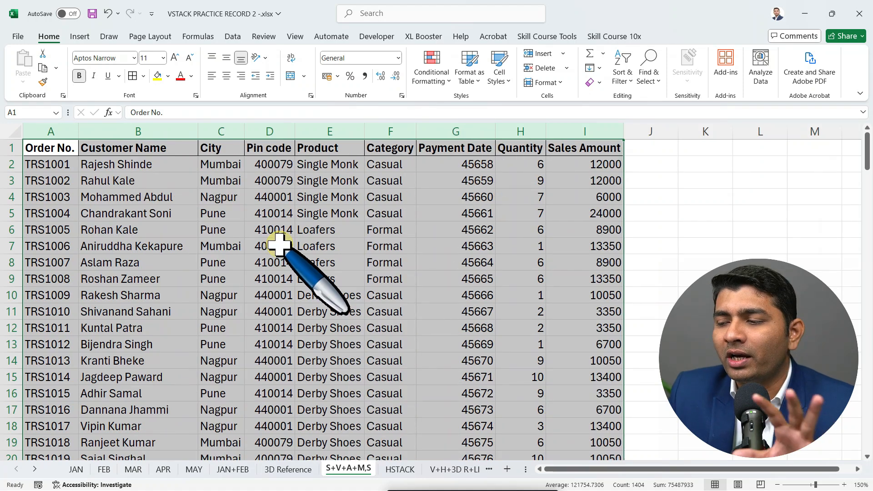
# Step: Format the Payment Date values in column G, from G2 to the last record, as Short Date
pyautogui.click(449, 165)
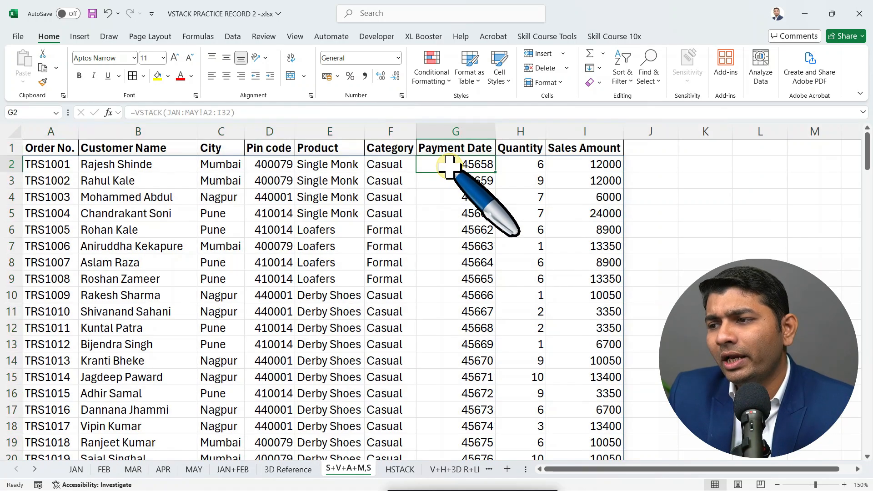
pyautogui.hotkey('ctrl', 'shift', 'Down')
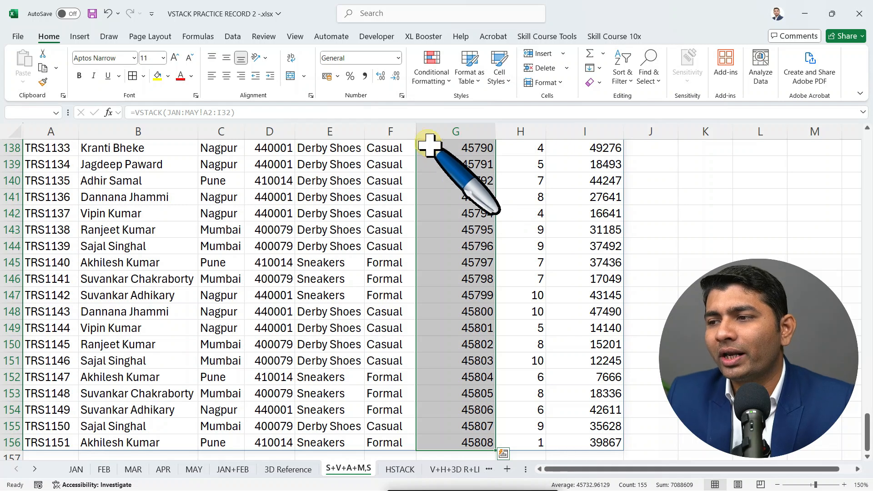
pyautogui.click(399, 59)
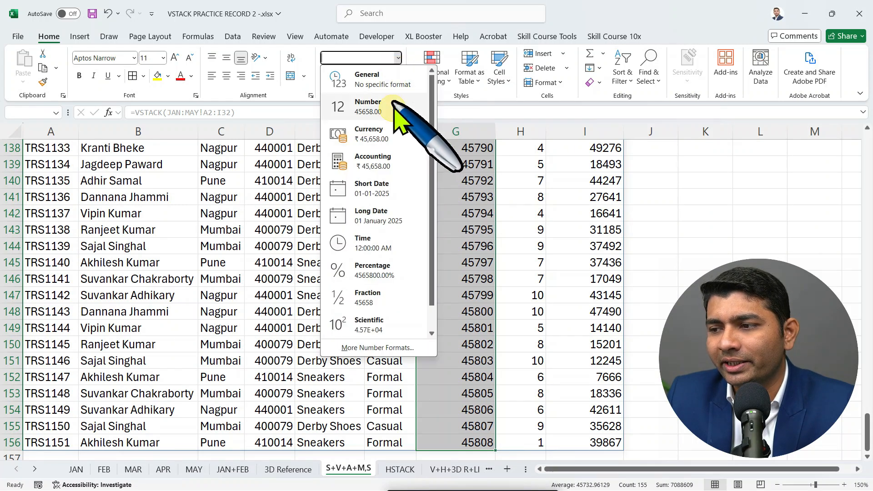
pyautogui.click(381, 185)
# Step: Look through the combined records for repeated entries, examining rows 60 to 63 where February meets March
pyautogui.scroll(-1, 230, 227)
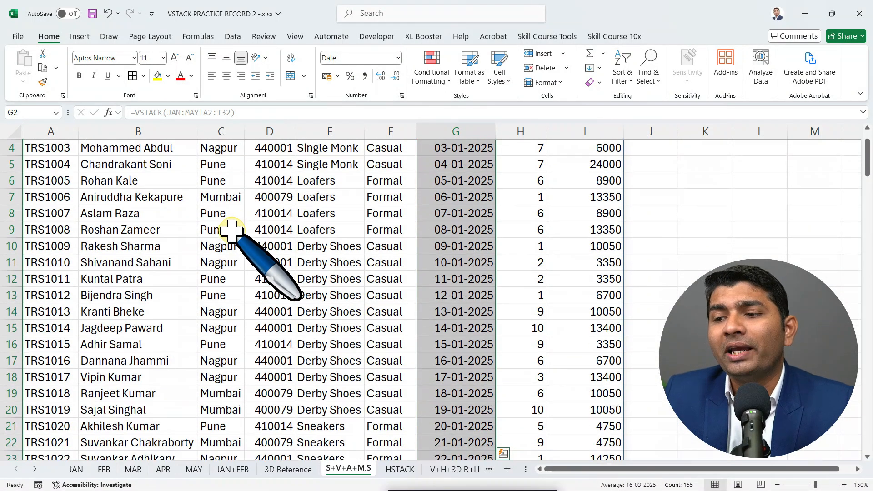
pyautogui.scroll(-7, 218, 203)
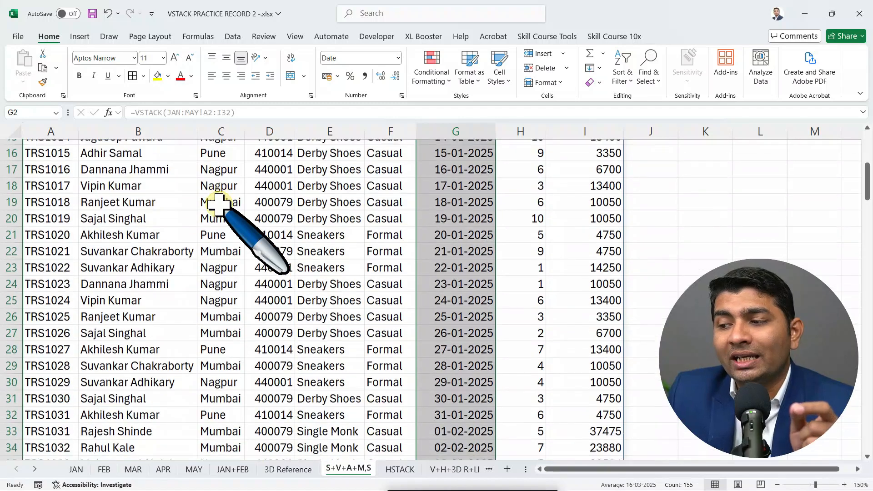
pyautogui.scroll(-9, 218, 203)
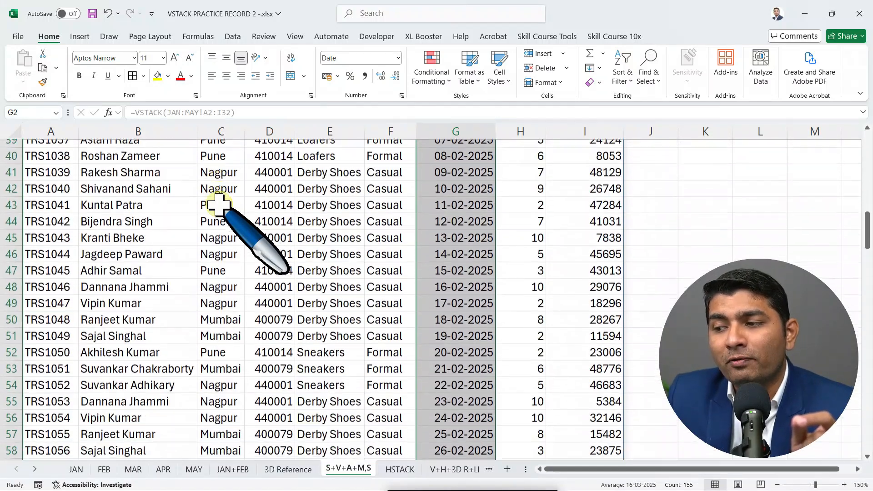
pyautogui.scroll(-5, 218, 204)
pyautogui.scroll(4, 218, 203)
pyautogui.moveTo(570, 229); pyautogui.dragTo(54, 272)
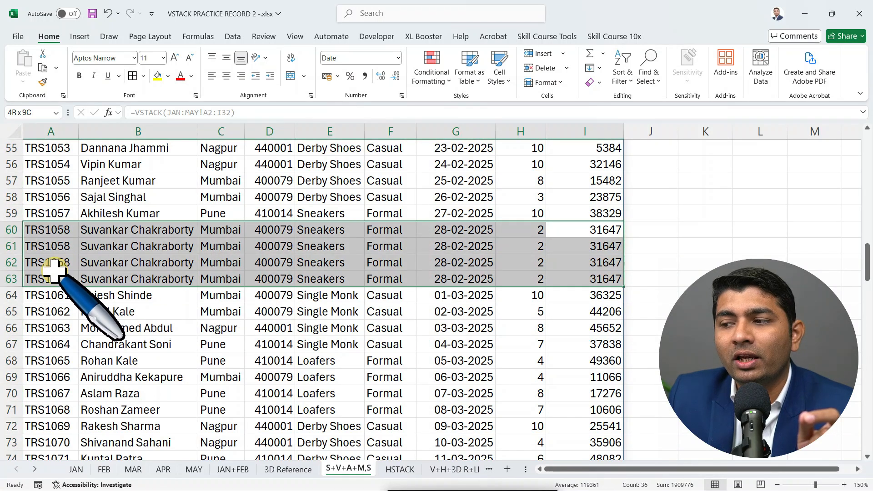
pyautogui.click(84, 248)
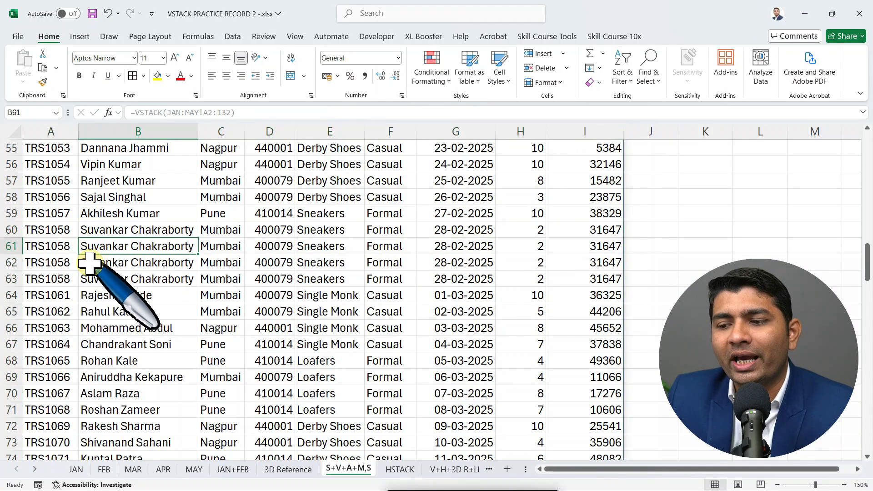
# Step: On the FEB sheet, delete rows 30 to 45, which hold repeated copies of the last order
pyautogui.click(103, 470)
pyautogui.click(136, 346)
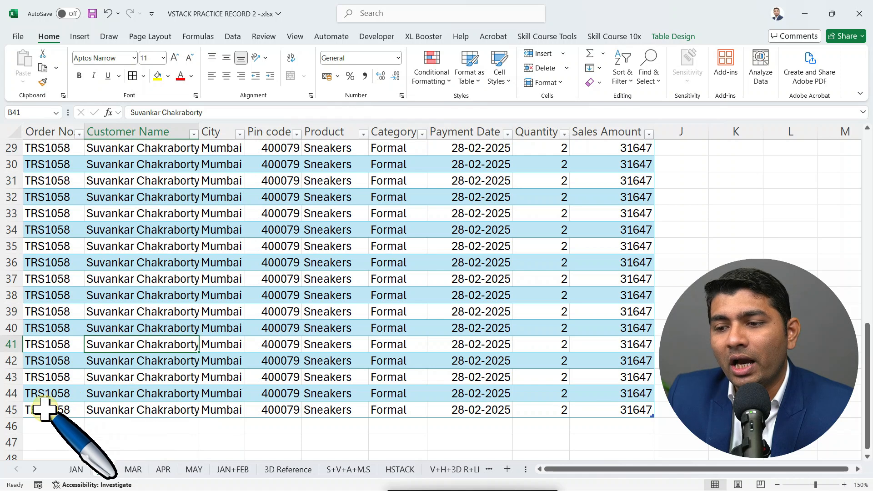
pyautogui.moveTo(13, 410); pyautogui.dragTo(5, 168)
pyautogui.rightClick(6, 167)
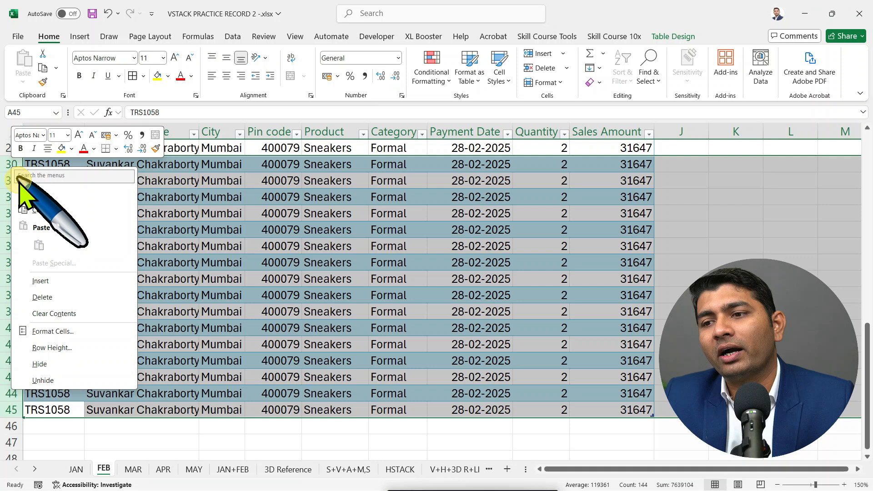
pyautogui.click(52, 297)
pyautogui.click(112, 251)
# Step: In A2 of the S+V+A+M,S sheet, extend the VSTACK formula's 3D reference to JAN:MAY!A2:I35
pyautogui.click(350, 470)
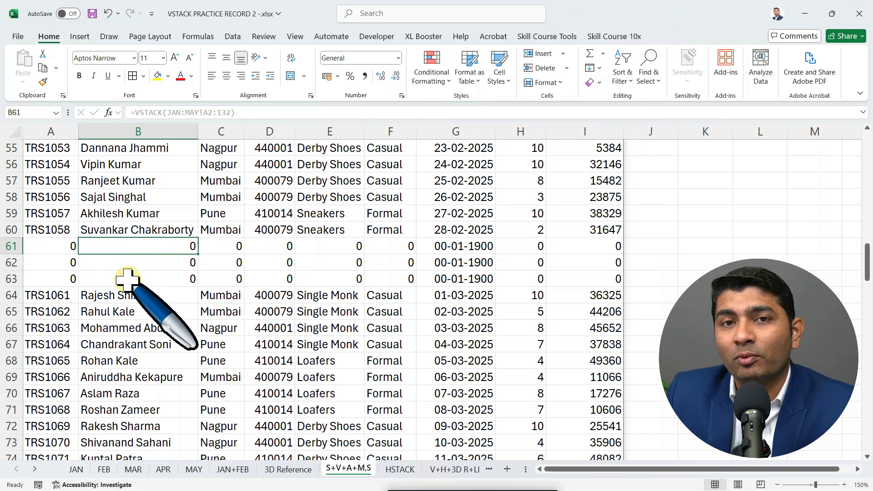
pyautogui.scroll(18, 109, 229)
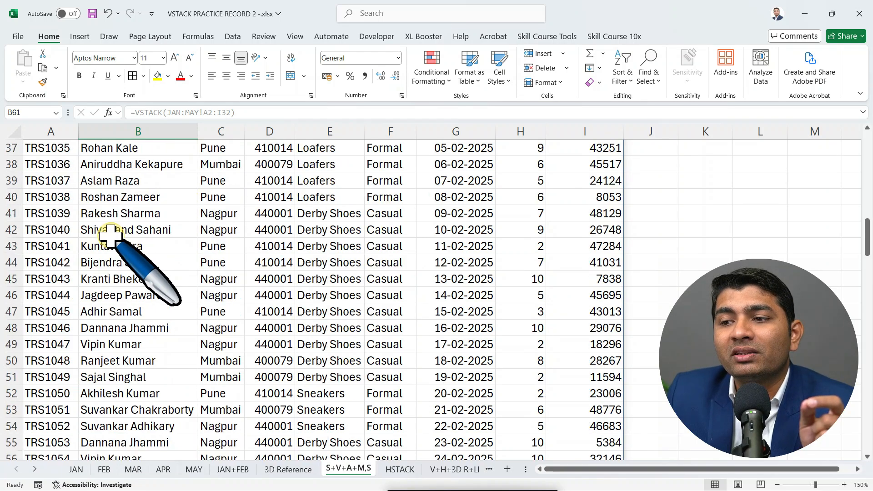
pyautogui.doubleClick(68, 164)
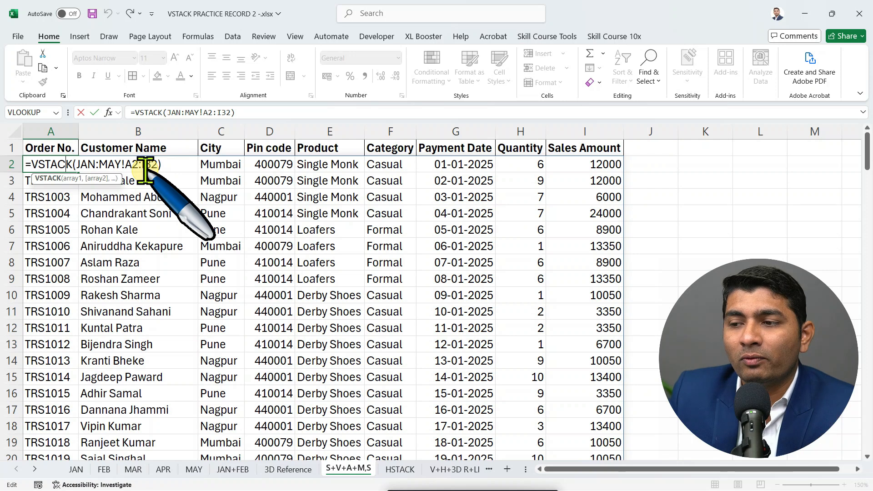
pyautogui.moveTo(76, 164); pyautogui.dragTo(160, 163)
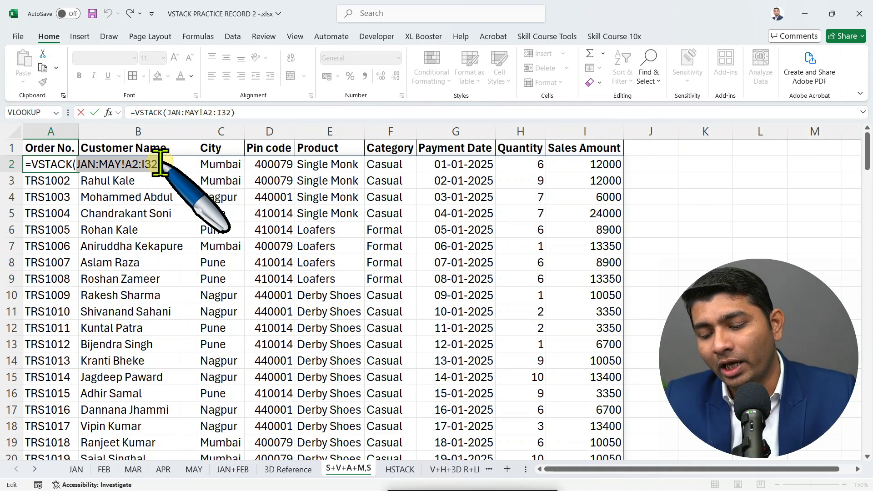
pyautogui.press('Return')
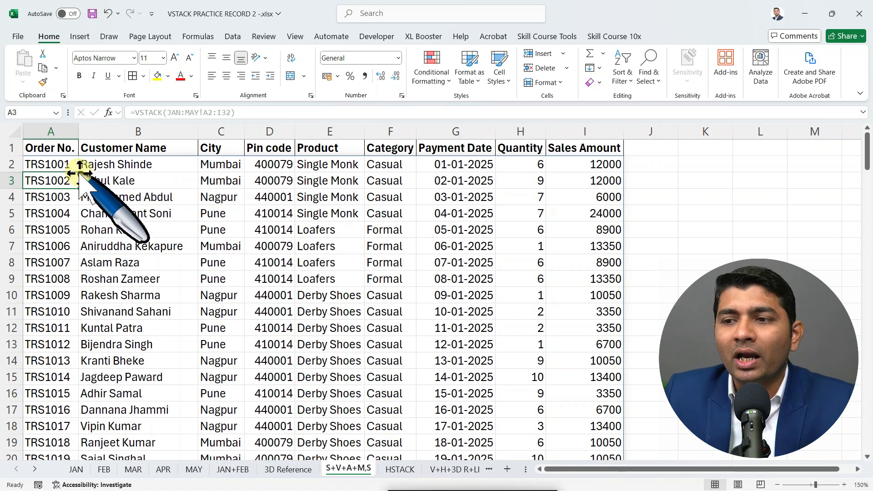
pyautogui.doubleClick(63, 163)
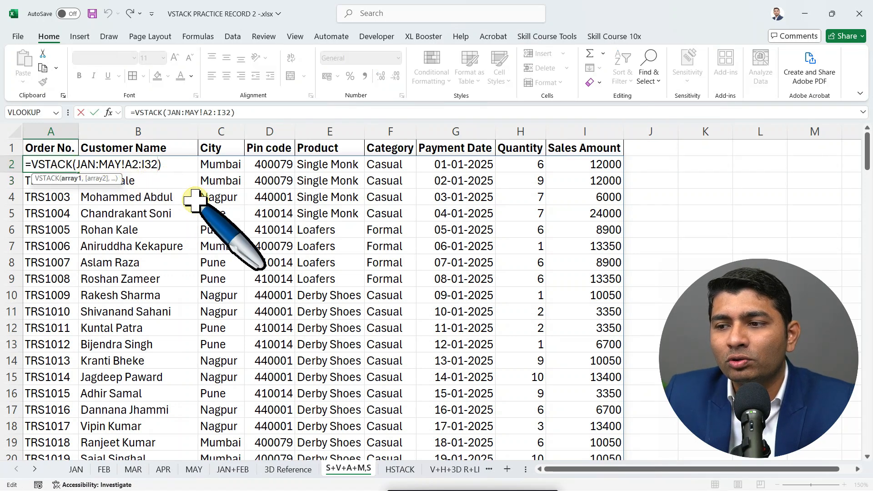
pyautogui.write('5')
pyautogui.press('Return')
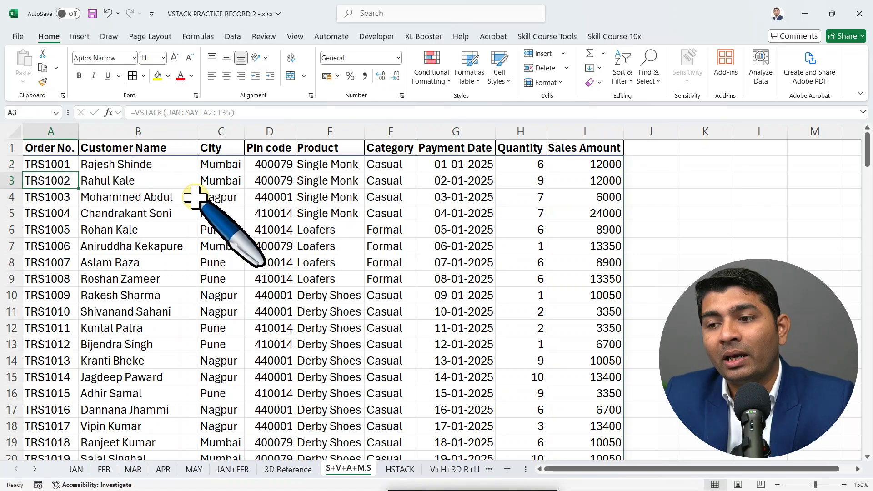
# Step: Wrap the VSTACK formula in A2 in a FILTER function, with VSTACK(JAN:MAY!A2:I35) as its array argument
pyautogui.scroll(-9, 195, 197)
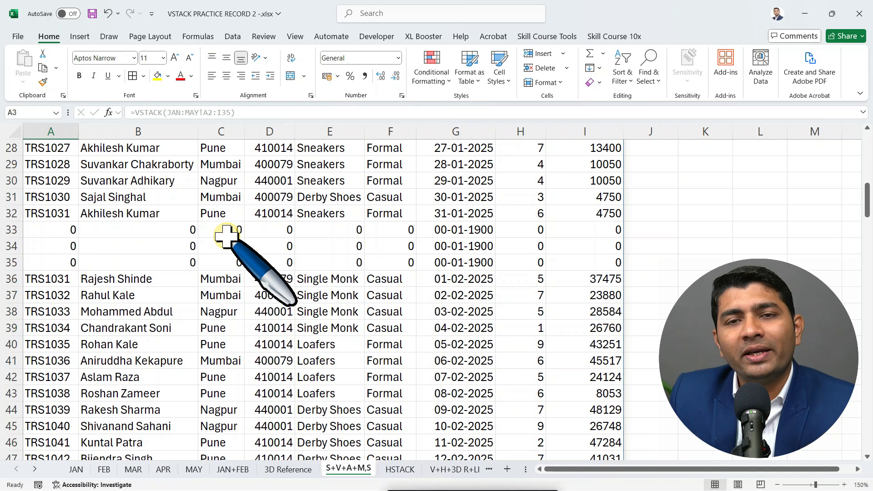
pyautogui.scroll(-18, 226, 236)
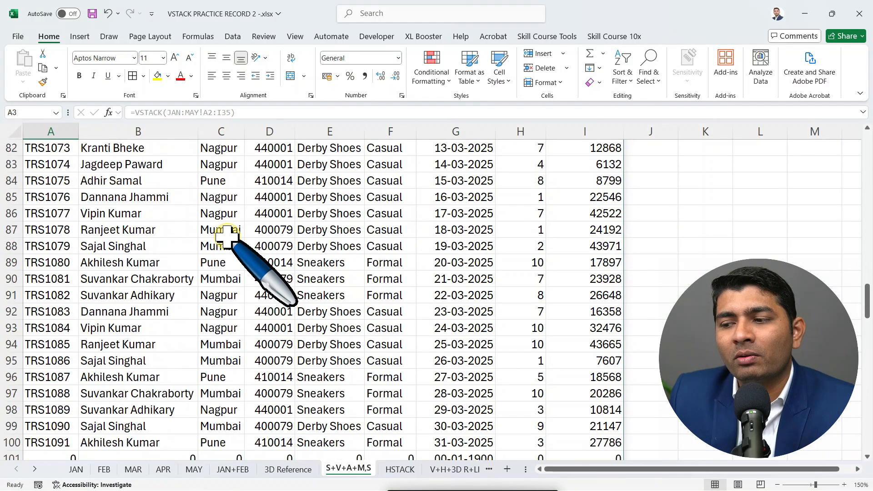
pyautogui.scroll(-6, 226, 235)
pyautogui.scroll(20, 226, 235)
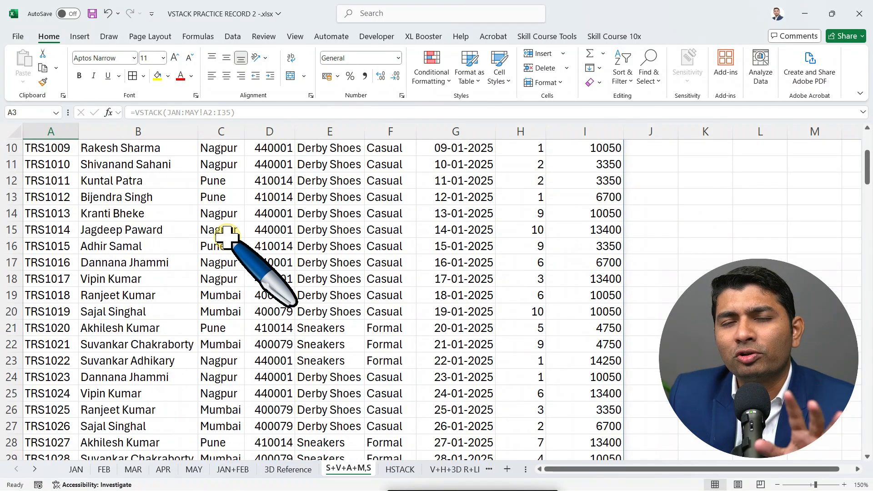
pyautogui.scroll(3, 226, 235)
pyautogui.doubleClick(65, 164)
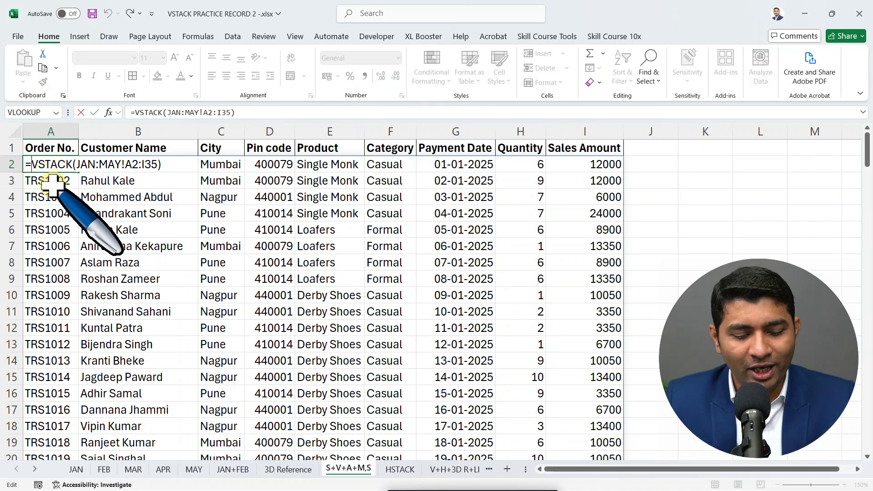
pyautogui.write('FILTER(')
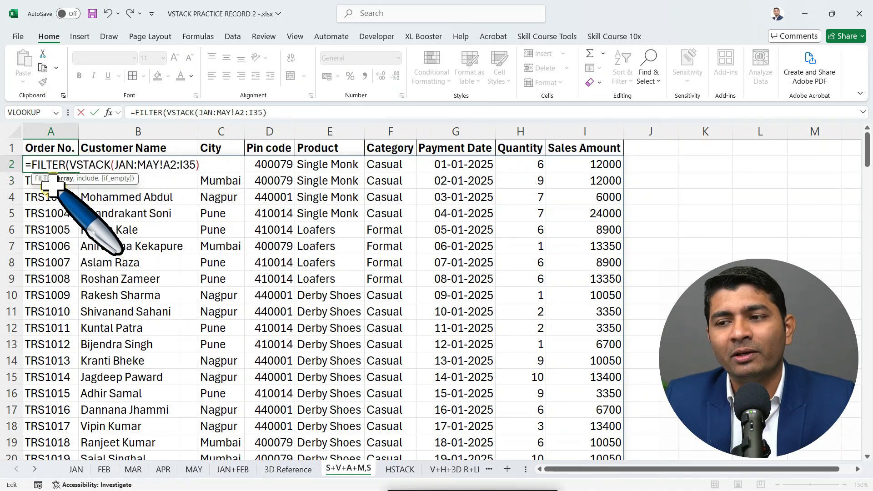
pyautogui.moveTo(71, 164); pyautogui.dragTo(210, 163)
pyautogui.click(210, 164)
pyautogui.write(',')
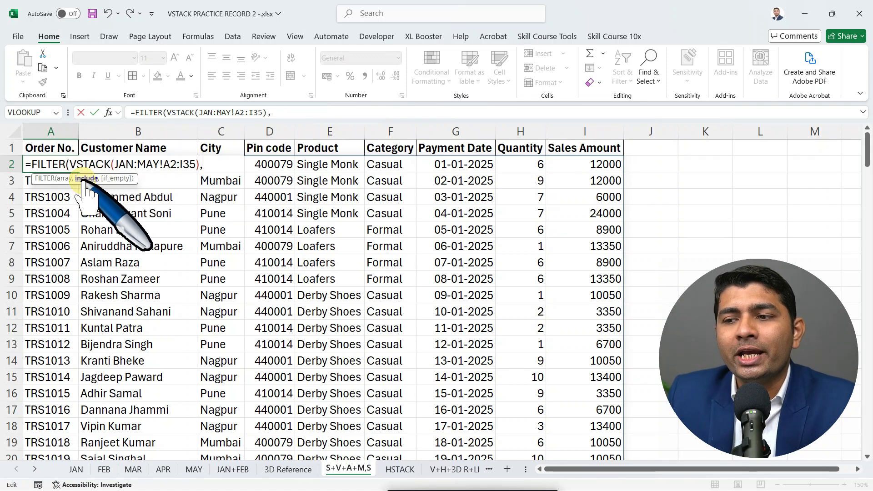
# Step: Complete the FILTER formula in A2 with the include condition VSTACK(JAN:MAY!A2:A35)<>"" by reusing the existing VSTACK expression
pyautogui.moveTo(70, 164); pyautogui.dragTo(214, 180)
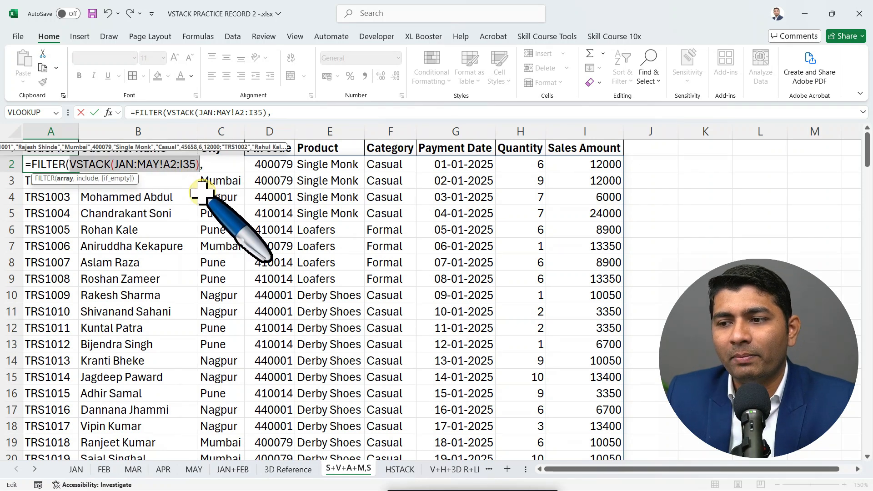
pyautogui.hotkey('ctrl', 'c')
pyautogui.click(218, 165)
pyautogui.hotkey('ctrl', 'v')
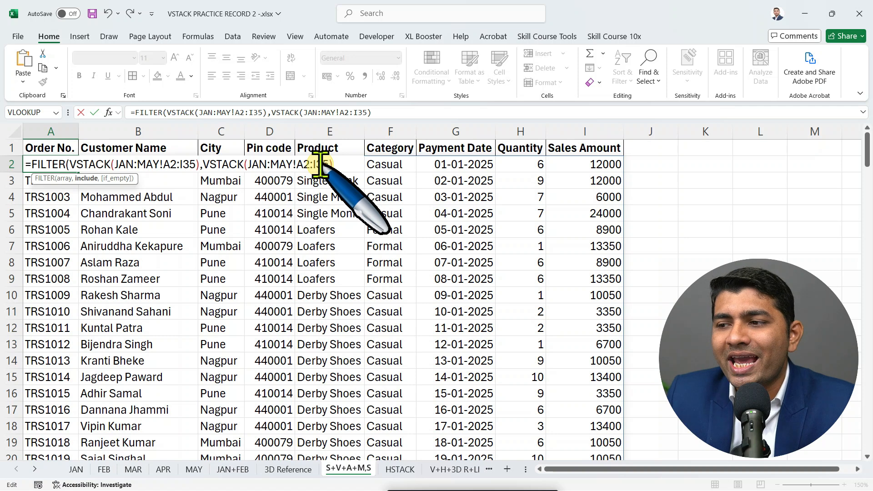
pyautogui.press('Left')
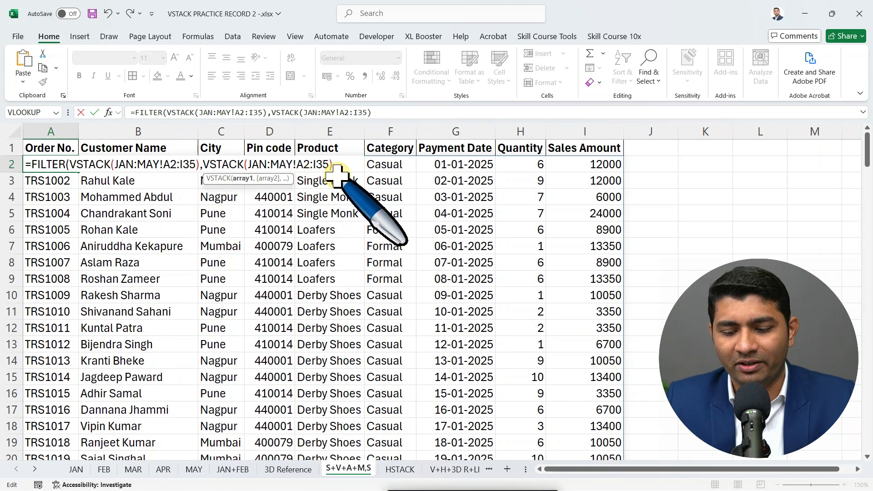
pyautogui.press('BackSpace')
pyautogui.write('A')
pyautogui.press('Right')
pyautogui.press('Right')
pyautogui.press('Right')
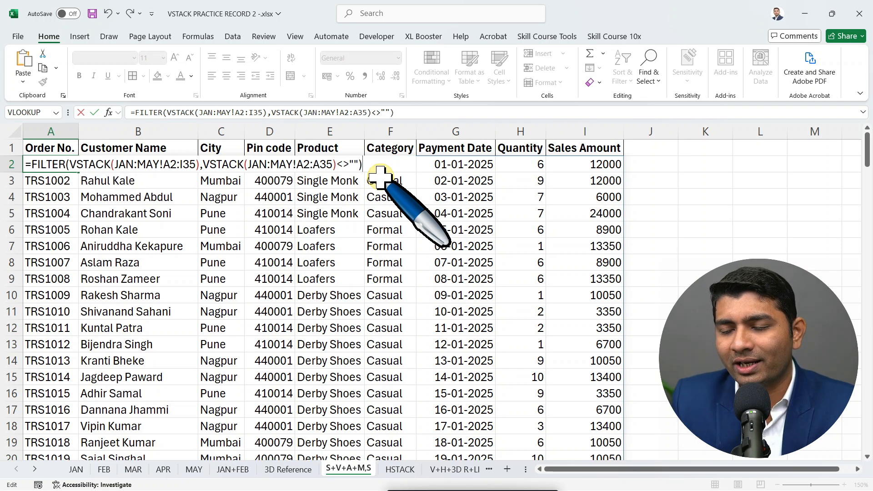
pyautogui.press('Return')
# Step: Check the filtered records for leftover blank rows and examine the order of the Customer Name column
pyautogui.scroll(-7, 374, 204)
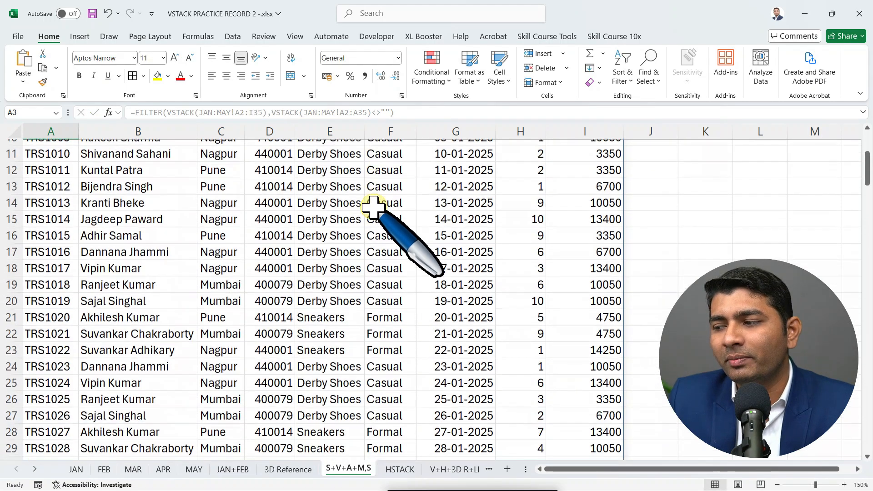
pyautogui.scroll(-20, 374, 205)
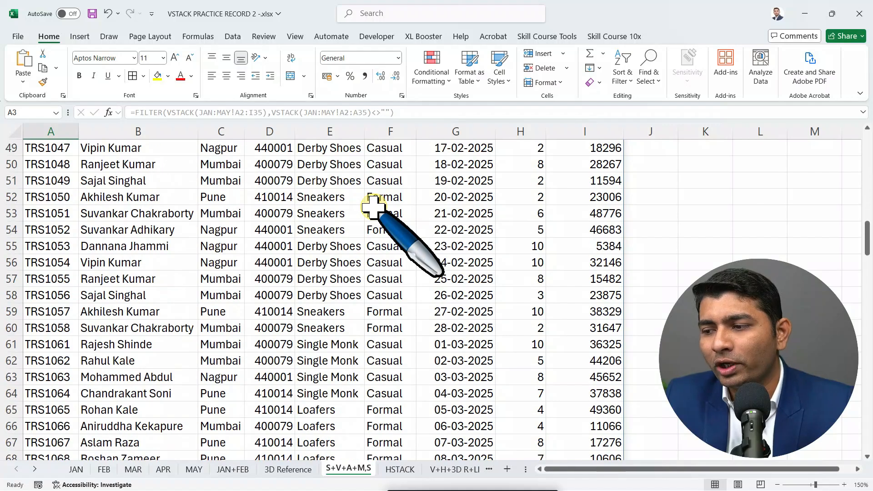
pyautogui.scroll(-19, 373, 205)
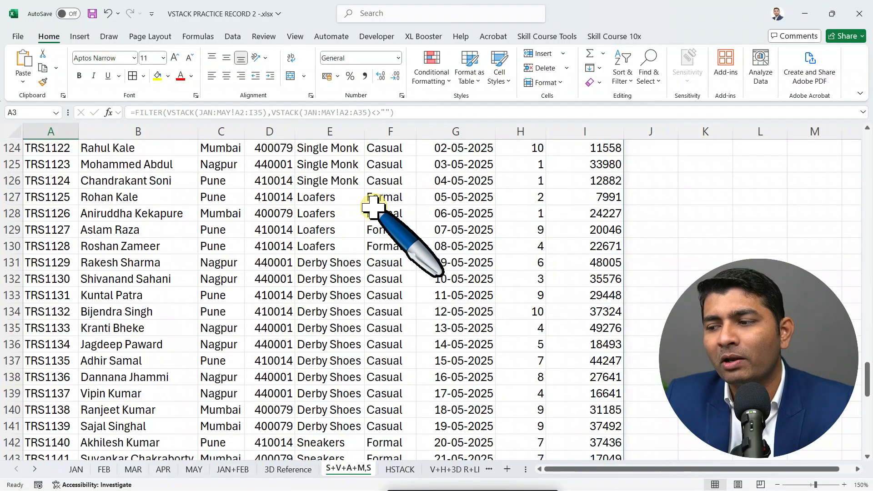
pyautogui.scroll(20, 374, 208)
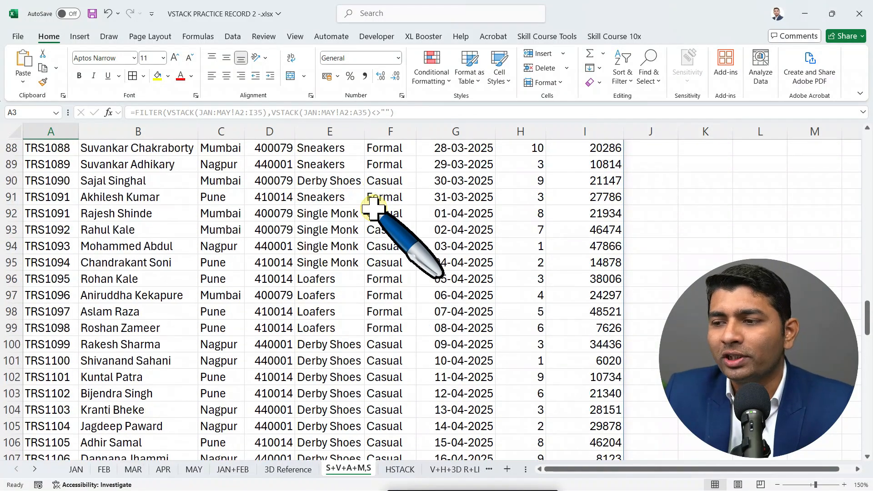
pyautogui.scroll(9, 374, 209)
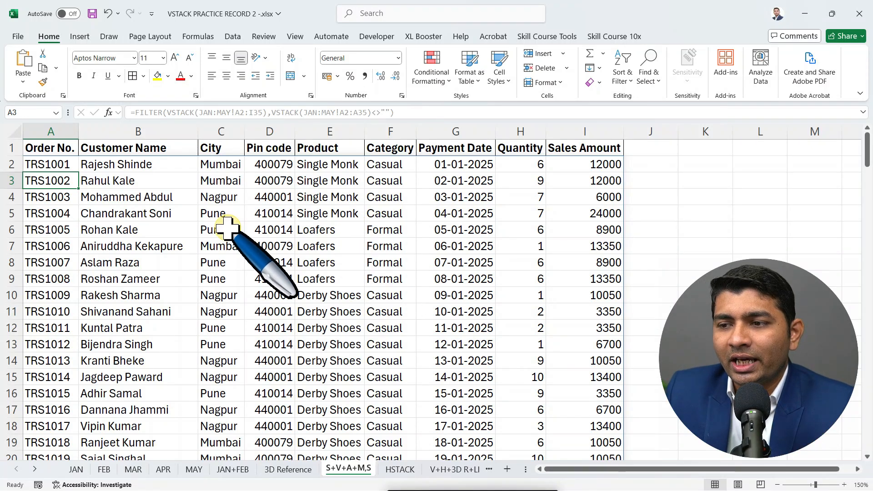
pyautogui.moveTo(156, 166); pyautogui.dragTo(158, 364)
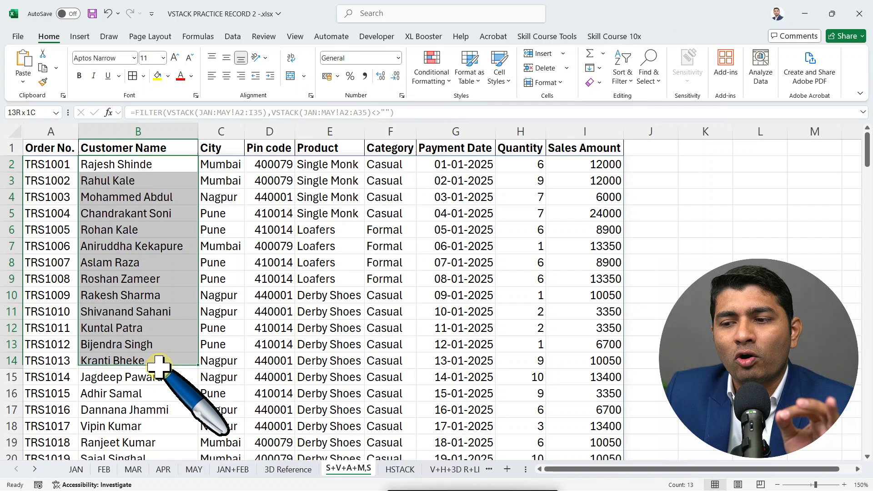
pyautogui.click(149, 342)
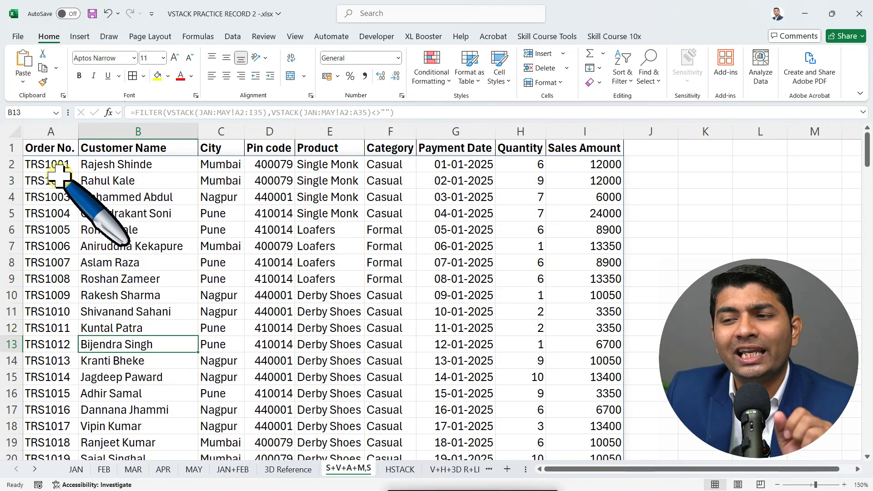
# Step: Wrap the FILTER formula in A2 in a SORT function, using the whole FILTER expression as its array argument
pyautogui.doubleClick(38, 165)
pyautogui.click(33, 168)
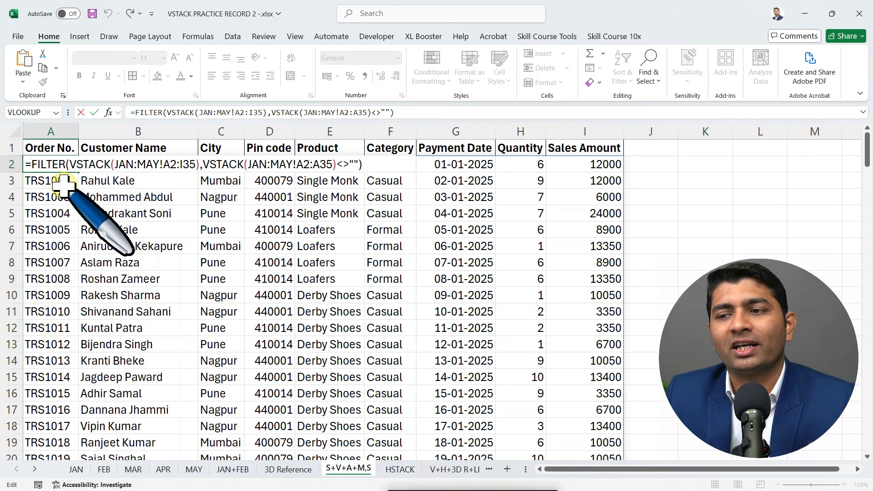
pyautogui.write('SORT(')
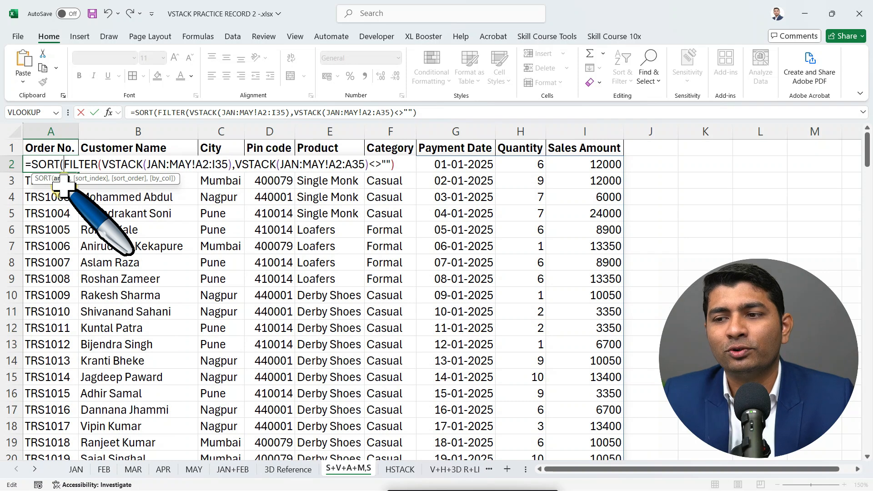
pyautogui.click(397, 164)
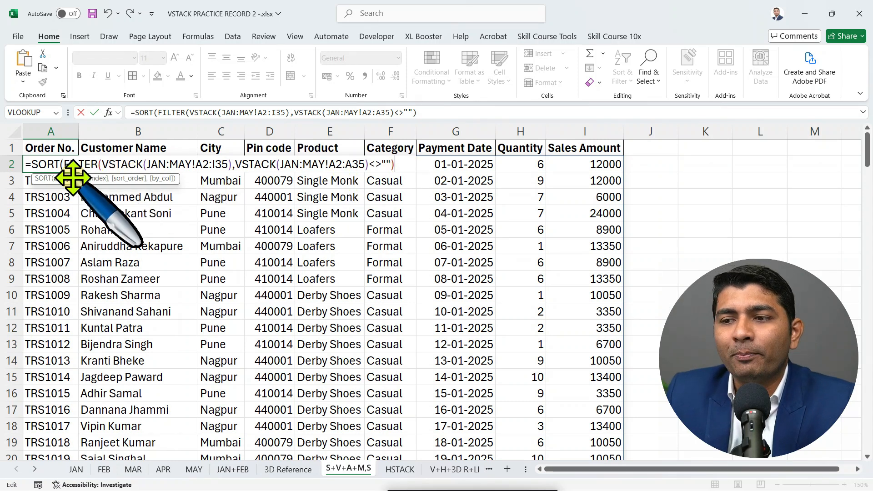
pyautogui.moveTo(64, 164); pyautogui.dragTo(402, 164)
pyautogui.click(402, 164)
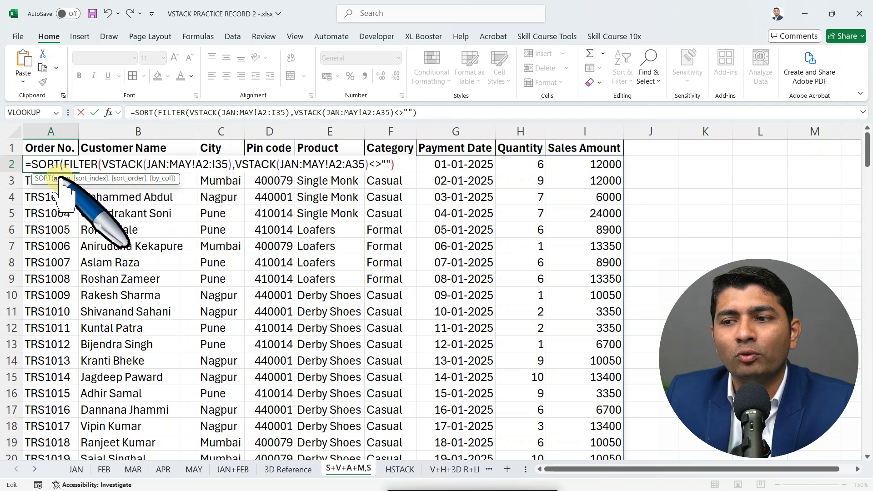
# Step: Complete the SORT formula in A2 with sort index 2 and ascending sort order 1, checking the Customer Name column
pyautogui.write(',')
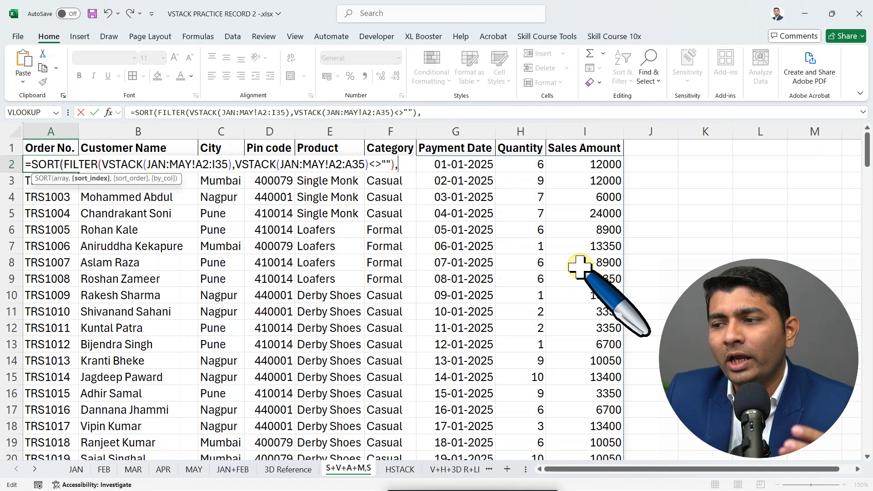
pyautogui.write('2,')
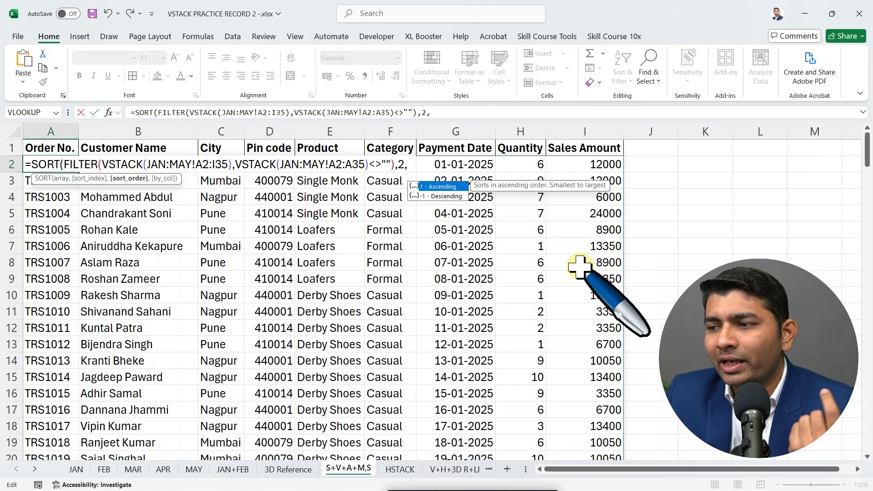
pyautogui.write('1)')
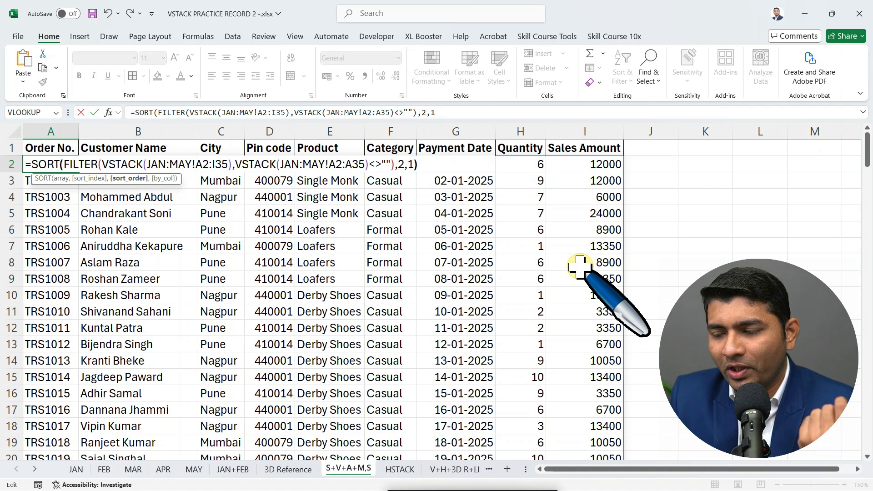
pyautogui.press('Return')
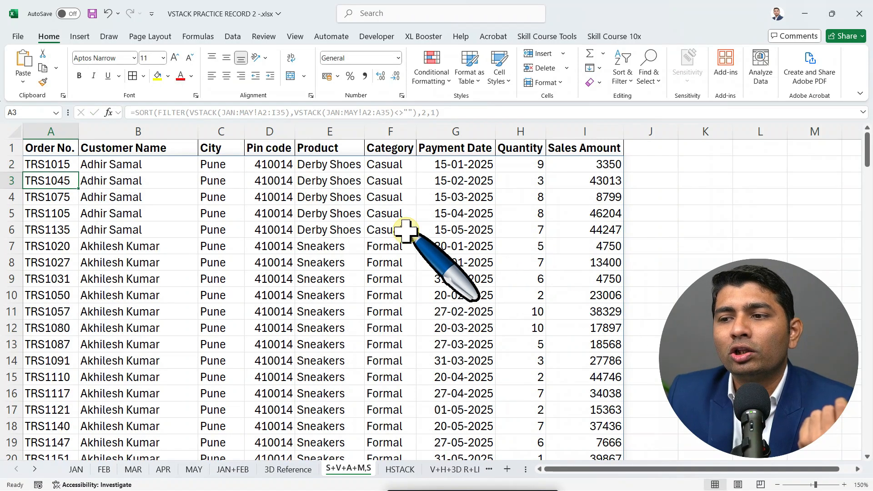
pyautogui.moveTo(146, 165); pyautogui.dragTo(138, 387)
pyautogui.click(135, 281)
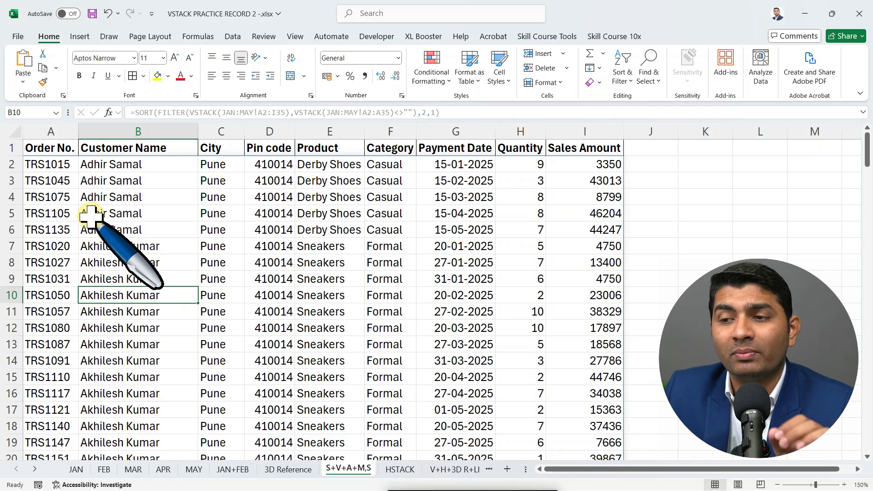
# Step: Change the SORT formula's sort order in A2 to -1 for descending customer names and check the column
pyautogui.click(62, 163)
pyautogui.doubleClick(62, 162)
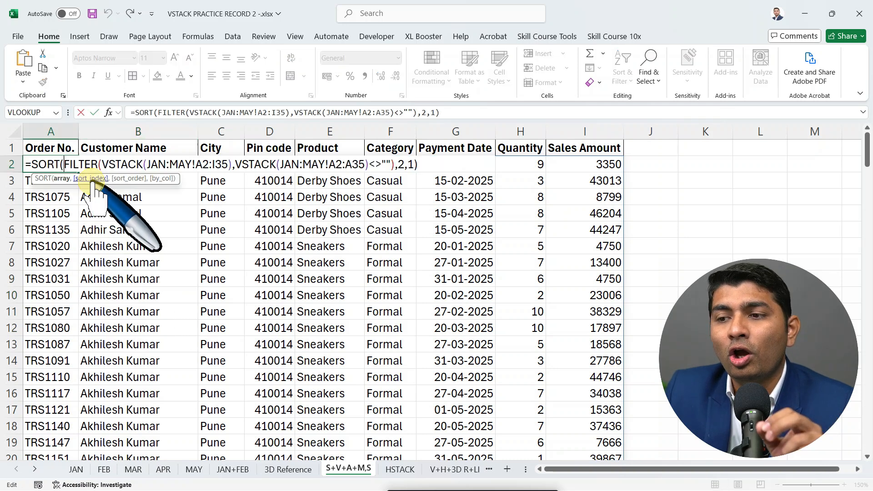
pyautogui.click(411, 164)
pyautogui.write('-')
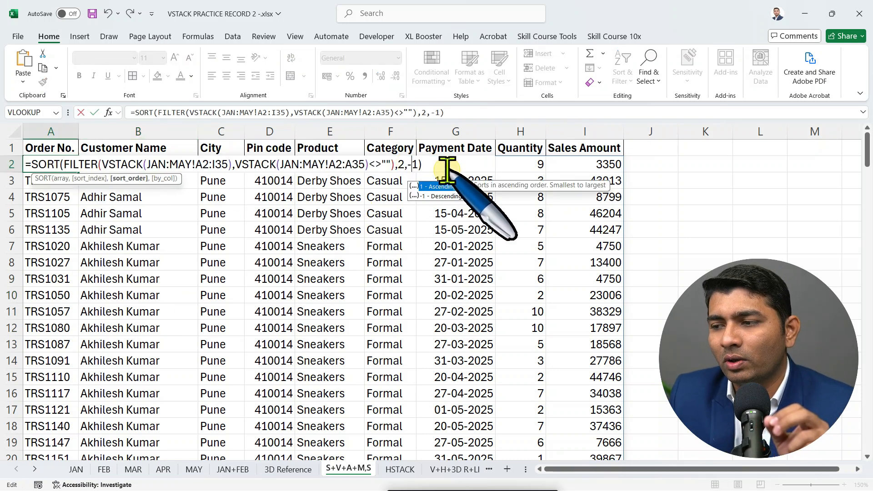
pyautogui.press('Return')
pyautogui.moveTo(152, 169); pyautogui.dragTo(156, 312)
pyautogui.click(146, 289)
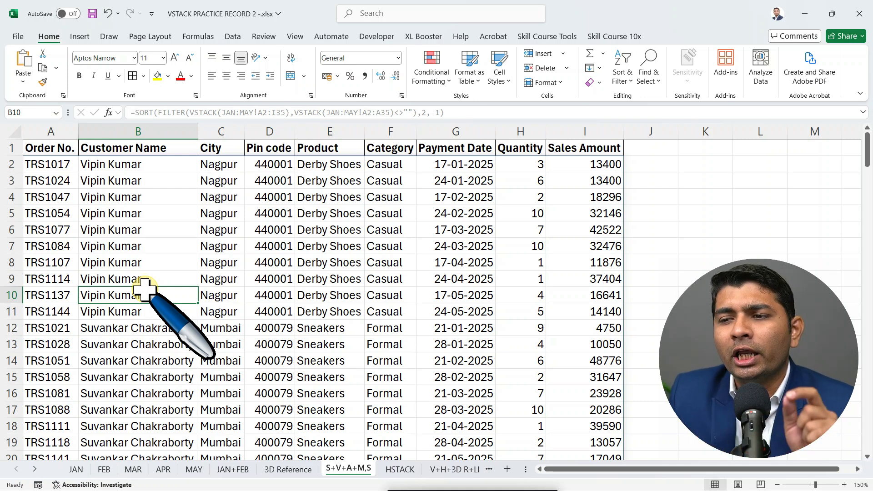
# Step: Replace the sort arguments of the SORT formula in A2 with the sort index array {2,9}
pyautogui.doubleClick(56, 164)
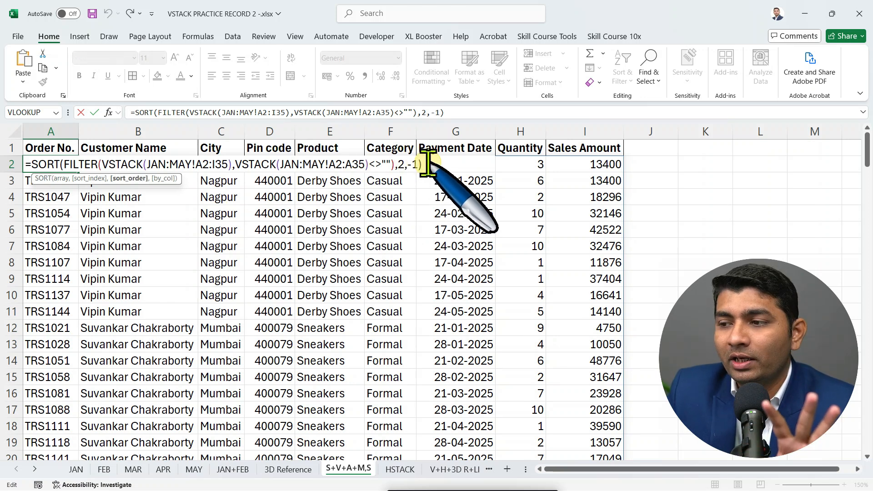
pyautogui.press('BackSpace')
pyautogui.press('BackSpace')
pyautogui.press('BackSpace')
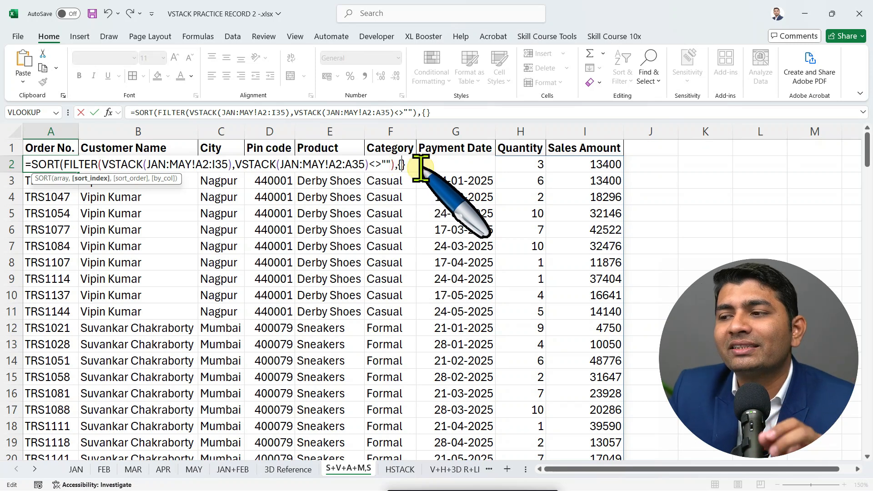
pyautogui.moveTo(399, 164); pyautogui.dragTo(413, 166)
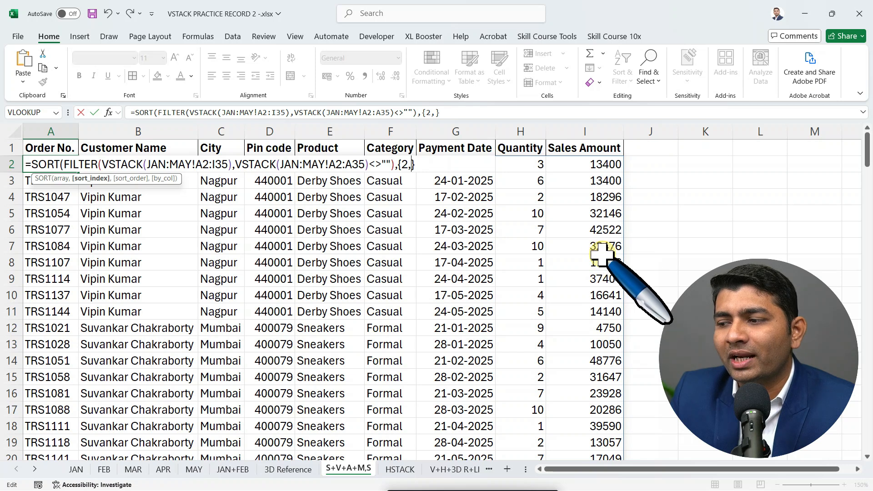
pyautogui.write('9}')
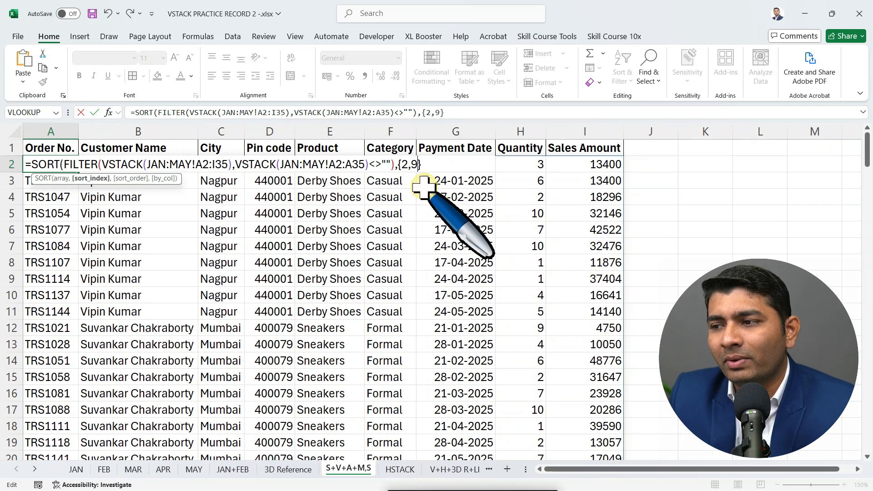
# Step: Complete the SORT formula in A2 with the sort order array {1,-1}, for ascending customer names and descending sales amounts
pyautogui.write(',')
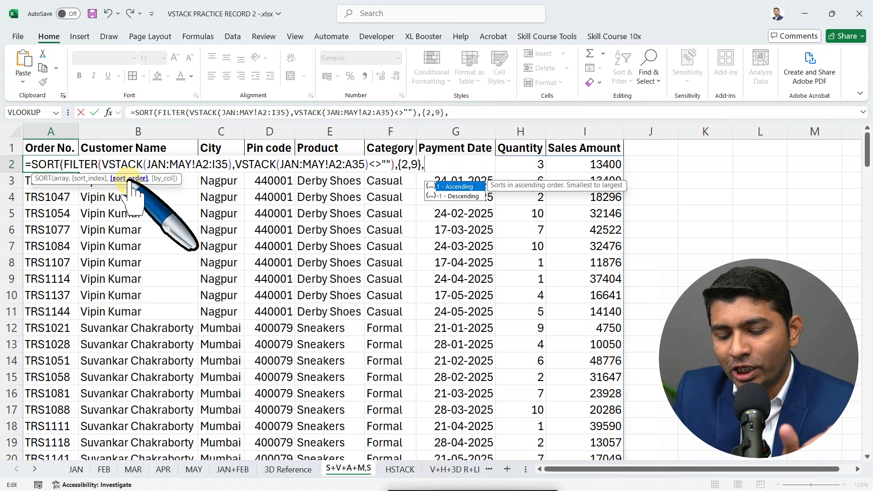
pyautogui.write('{')
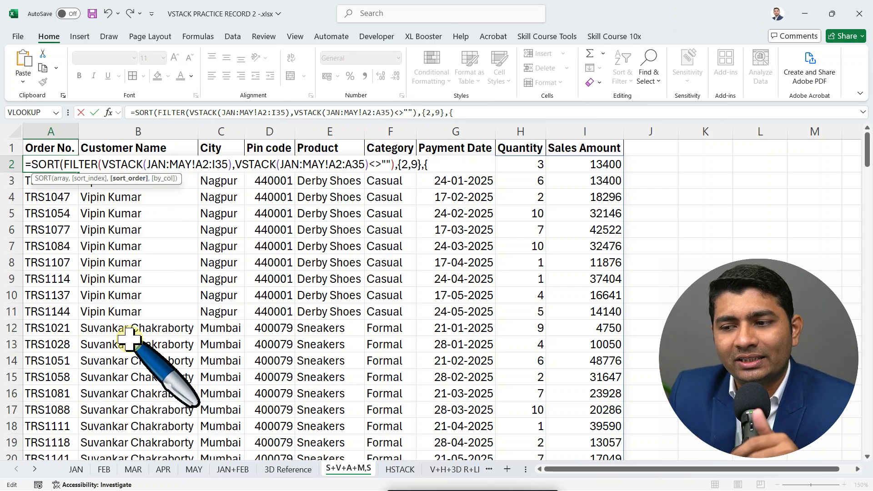
pyautogui.write('1,')
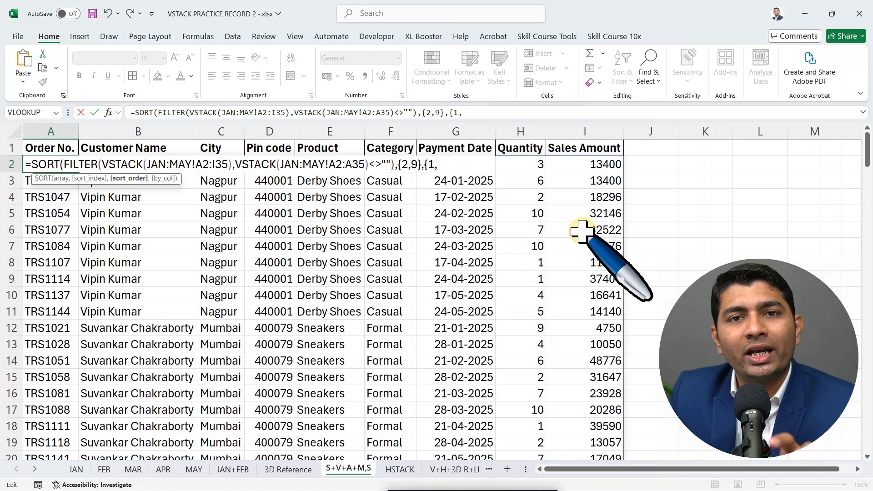
pyautogui.write('-')
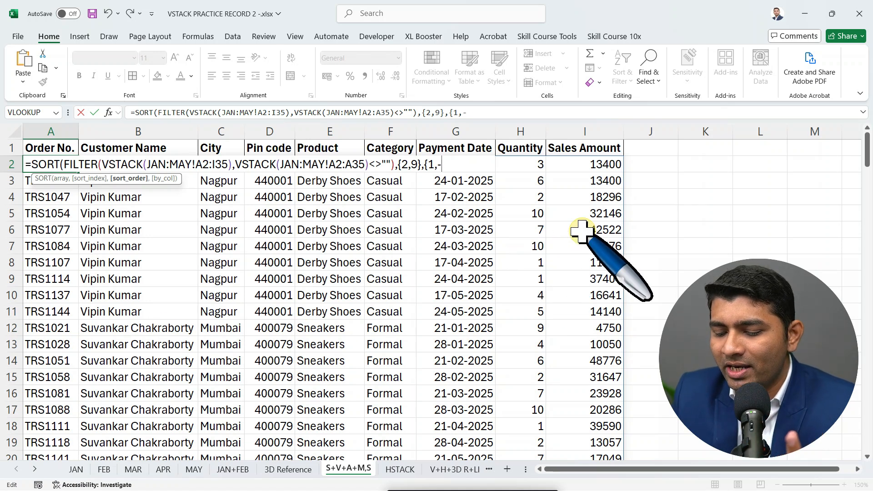
pyautogui.write('1}')
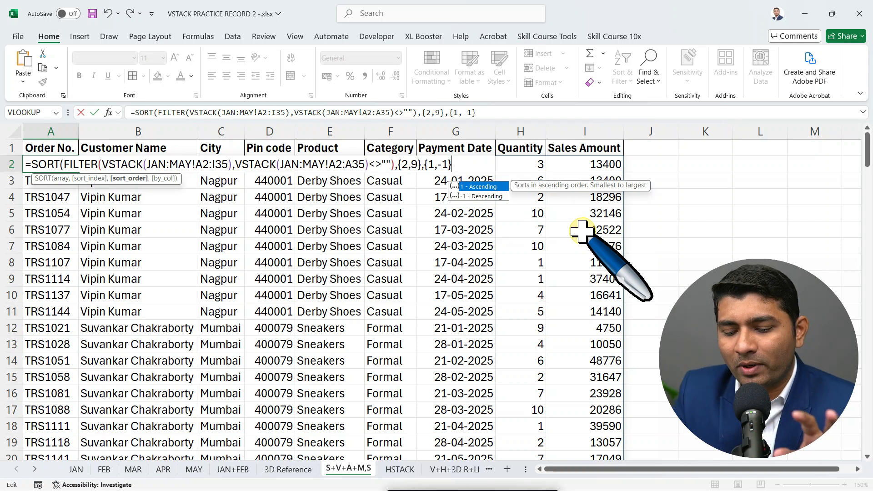
pyautogui.write(')')
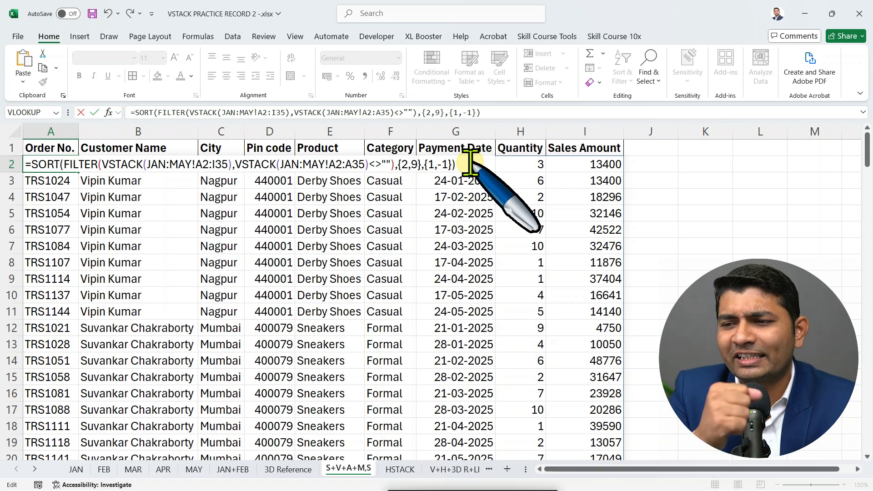
pyautogui.press('Return')
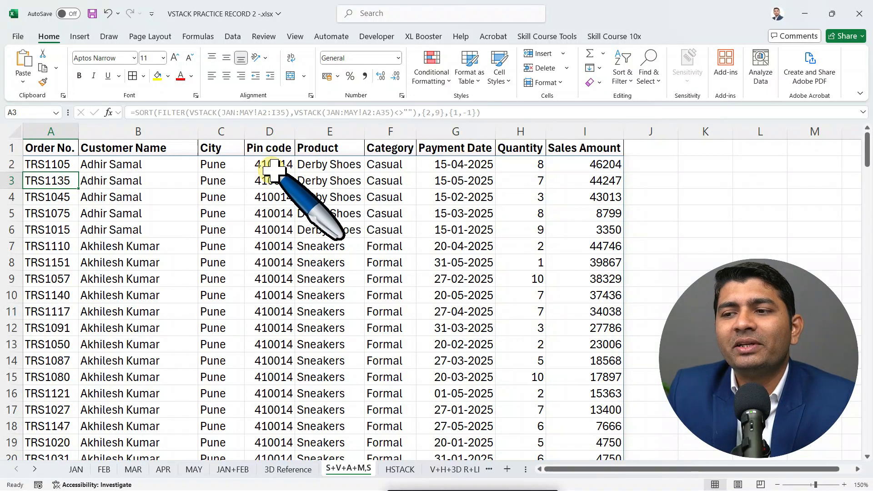
# Step: Examine the order of the Customer Name and Sales Amount columns and review the nested SORT formula in A2
pyautogui.moveTo(144, 162); pyautogui.dragTo(140, 332)
pyautogui.click(141, 328)
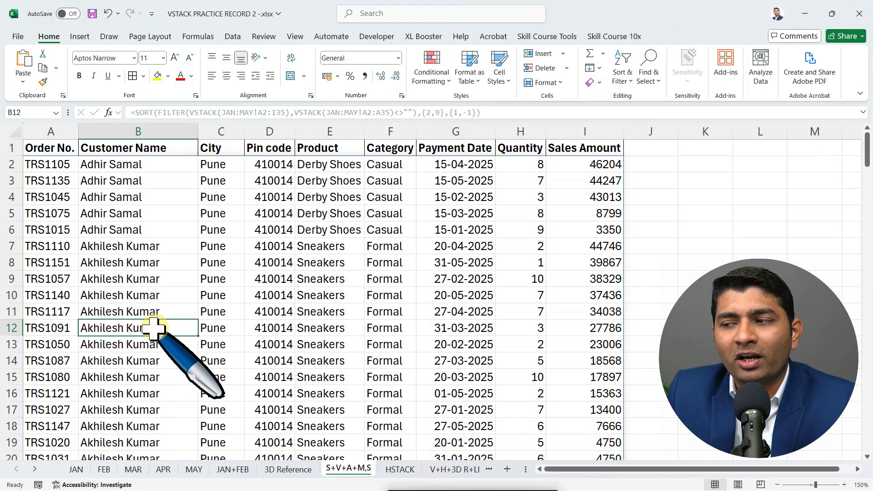
pyautogui.moveTo(595, 165); pyautogui.dragTo(598, 278)
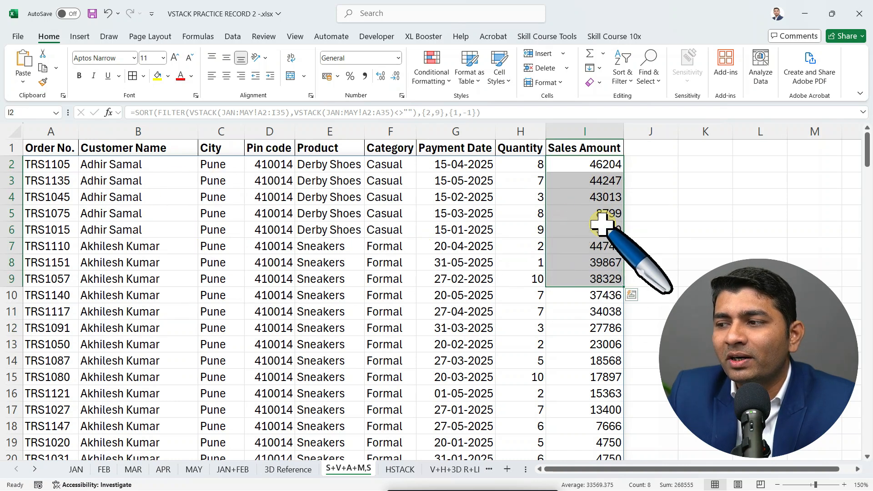
pyautogui.moveTo(608, 171); pyautogui.dragTo(599, 344)
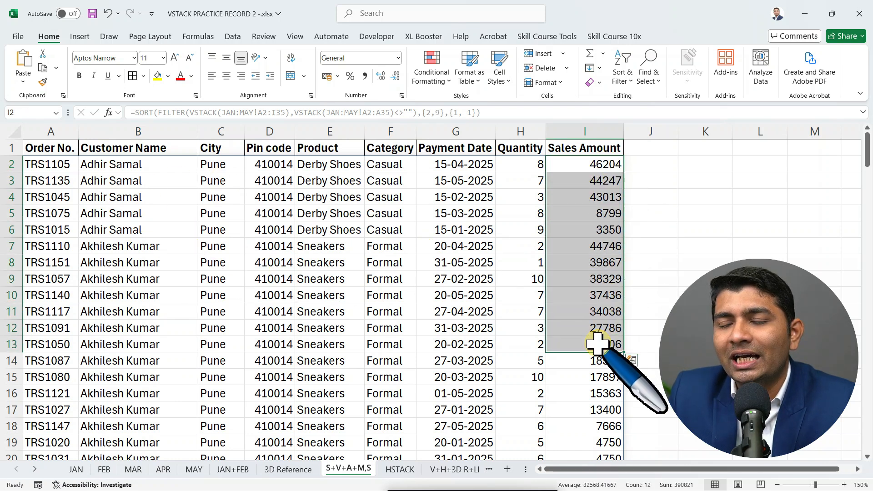
pyautogui.click(600, 291)
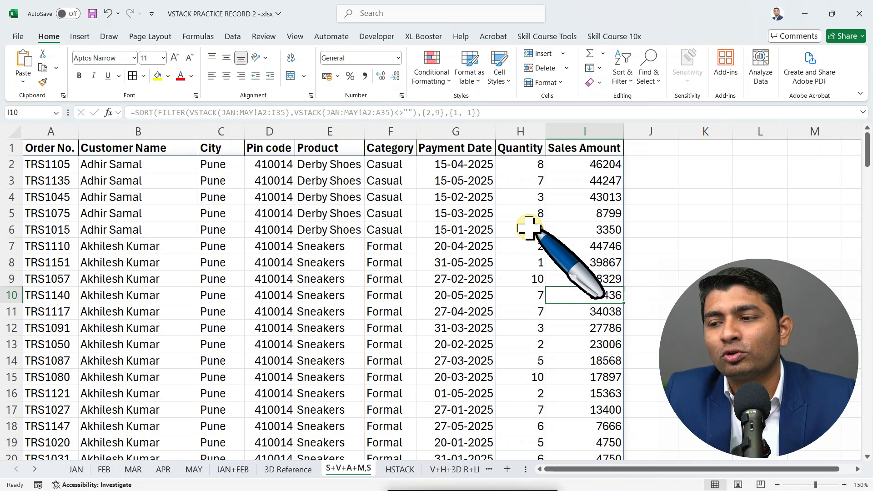
pyautogui.doubleClick(54, 164)
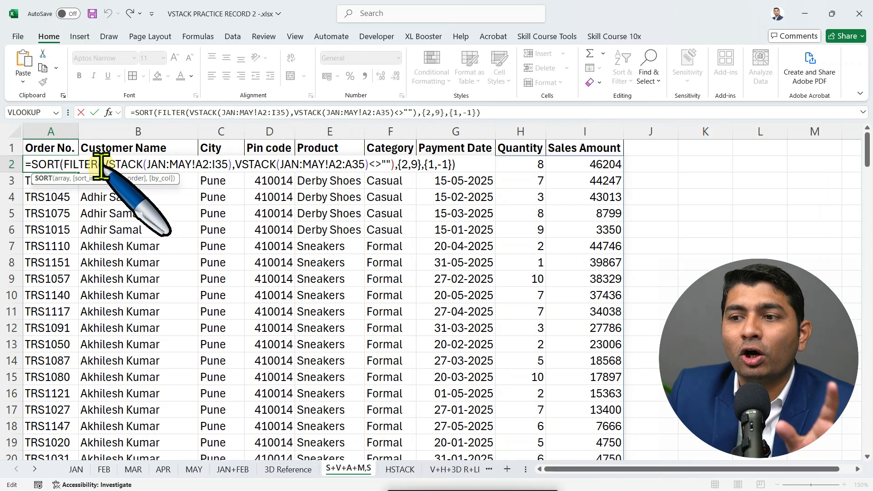
pyautogui.click(468, 166)
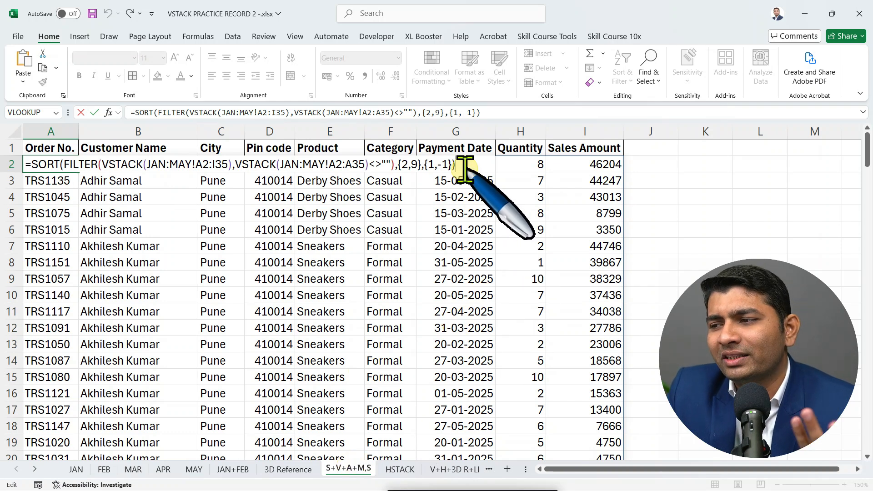
pyautogui.press('Return')
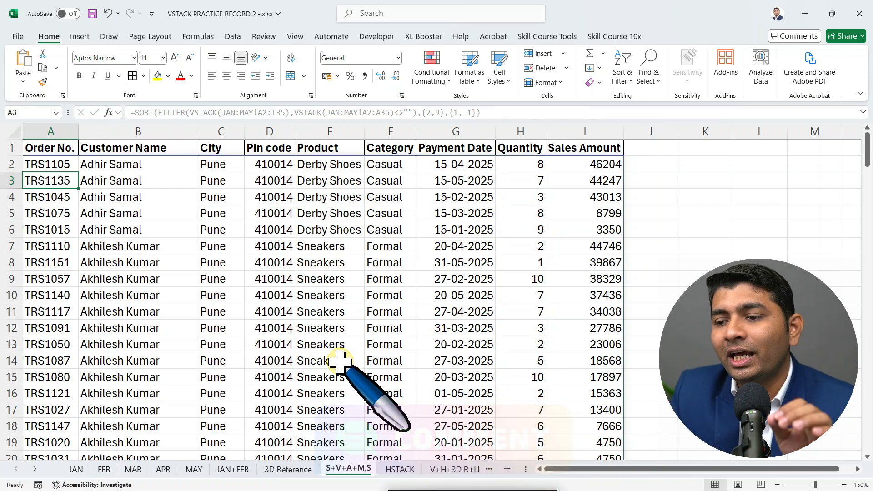
# Step: From the JAN+FEB sheet, view the two open workbooks side by side and arrange their windows vertically
pyautogui.hotkey('ctrl', 'pageup')
pyautogui.hotkey('ctrl', 'pageup')
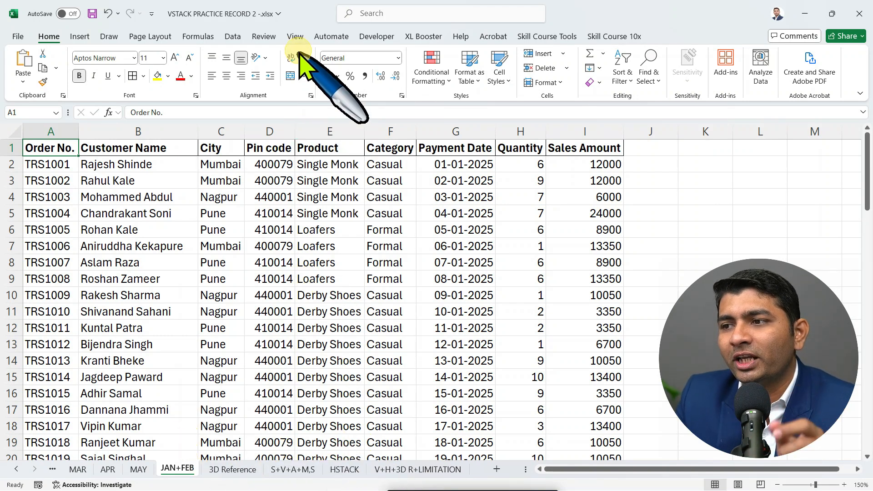
pyautogui.click(295, 36)
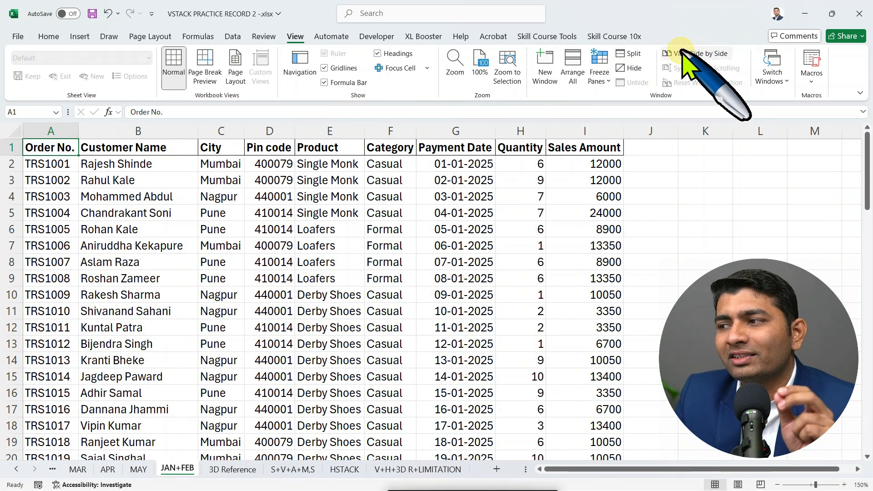
pyautogui.click(706, 53)
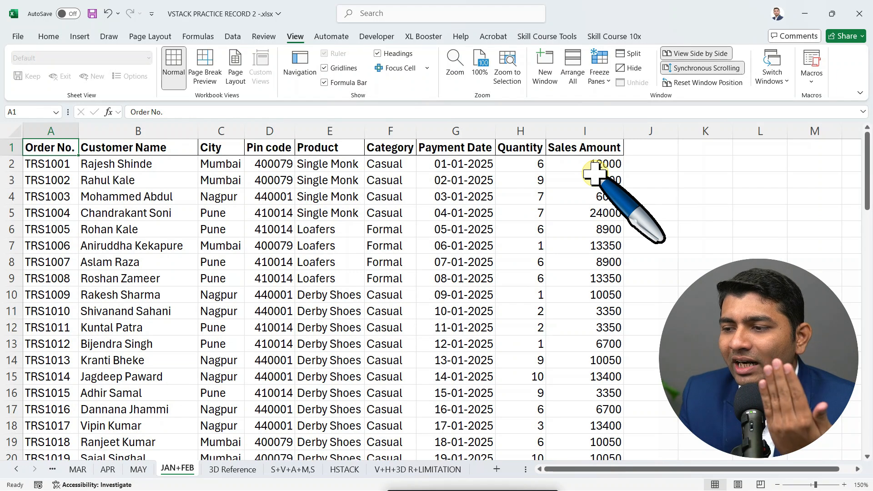
pyautogui.click(573, 73)
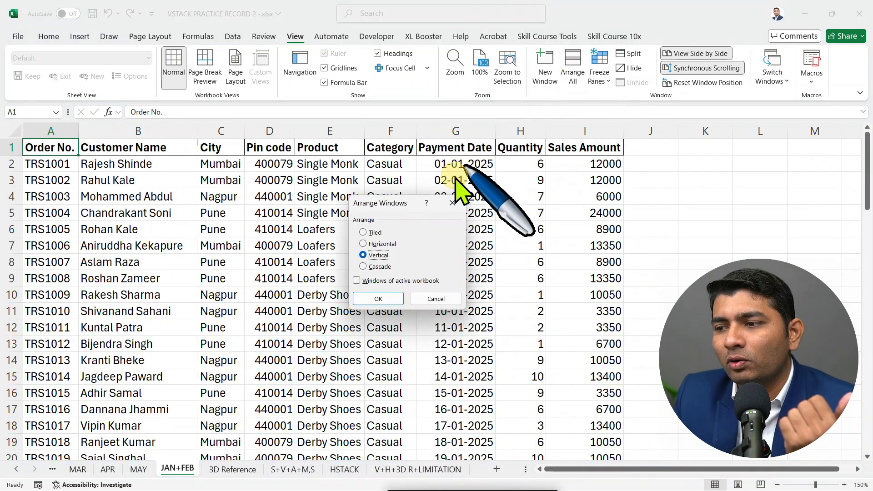
pyautogui.click(379, 255)
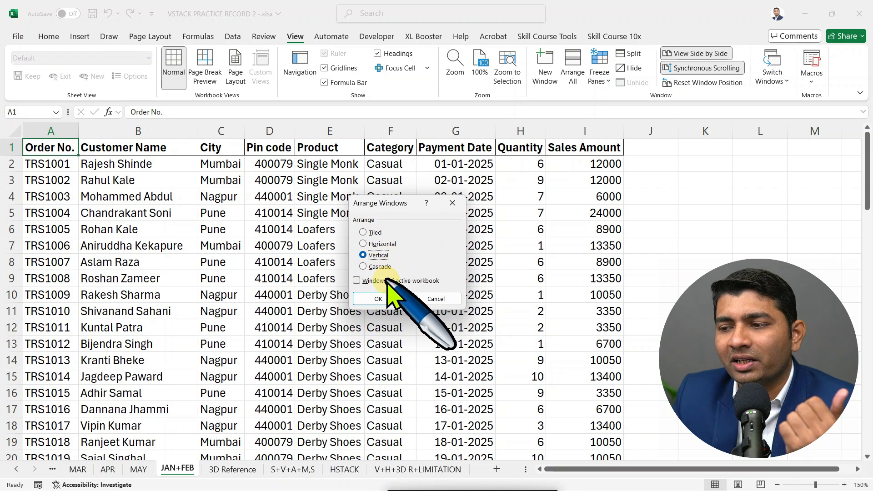
pyautogui.click(384, 299)
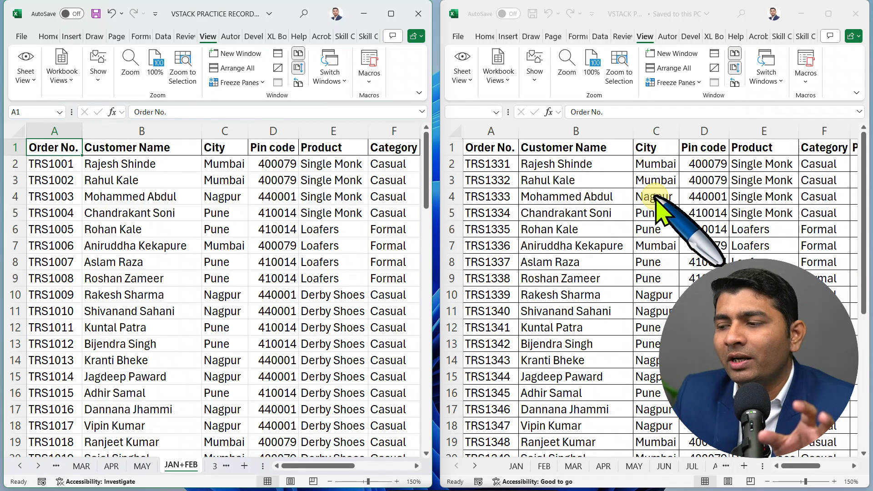
# Step: Move the DEC sheet from the second workbook into VSTACK PRACTICE RECORD 2 between MAR and APR, then maximize that workbook's window
pyautogui.click(727, 464)
pyautogui.click(727, 465)
pyautogui.click(727, 465)
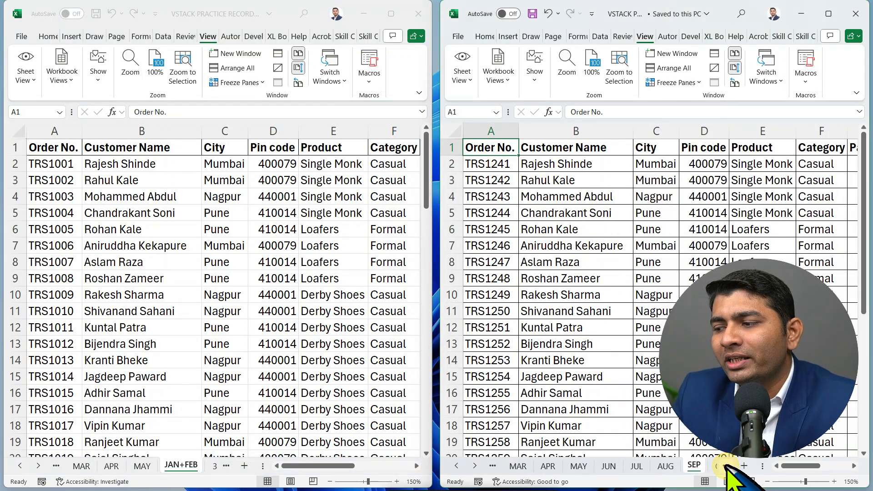
pyautogui.click(725, 467)
pyautogui.click(726, 466)
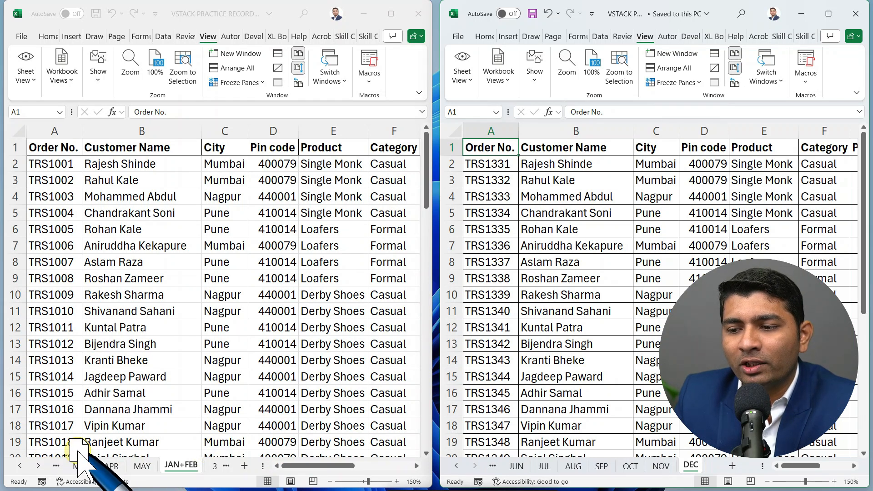
pyautogui.moveTo(103, 450); pyautogui.dragTo(109, 471)
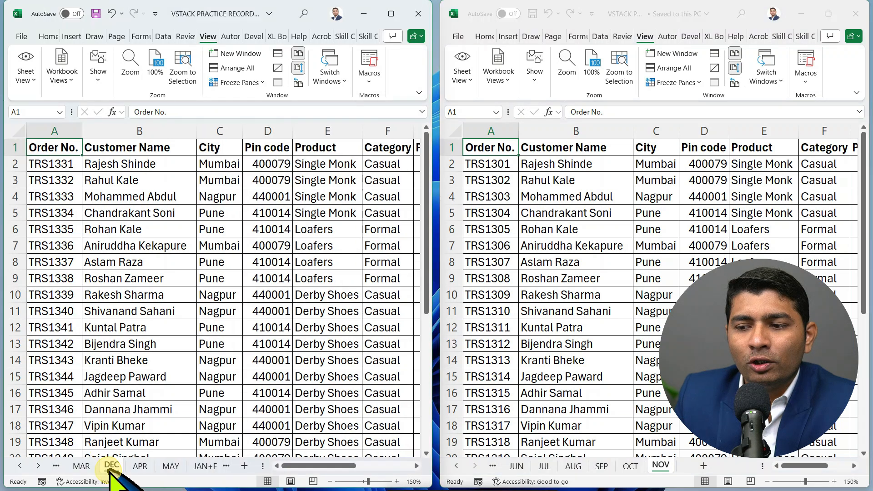
pyautogui.click(391, 14)
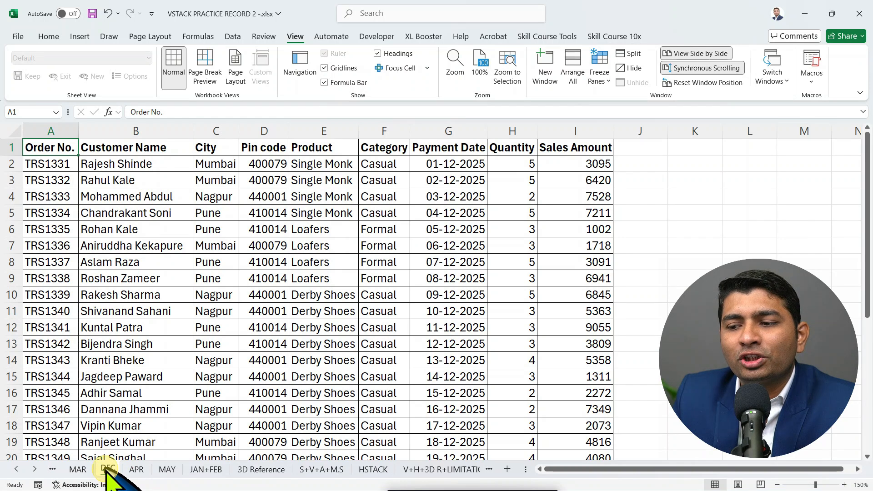
# Step: Examine the S+V+A+M,S sheet's sorted output for records with December 2025 payment dates
pyautogui.click(322, 469)
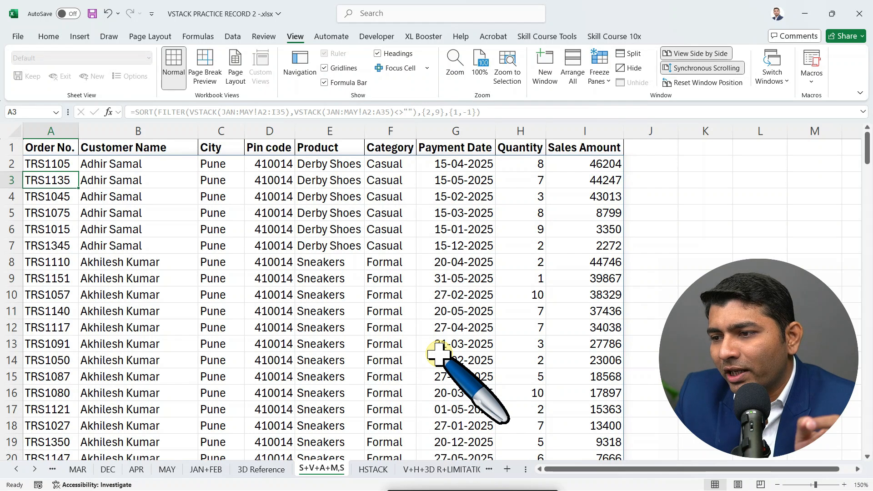
pyautogui.moveTo(65, 245); pyautogui.dragTo(589, 250)
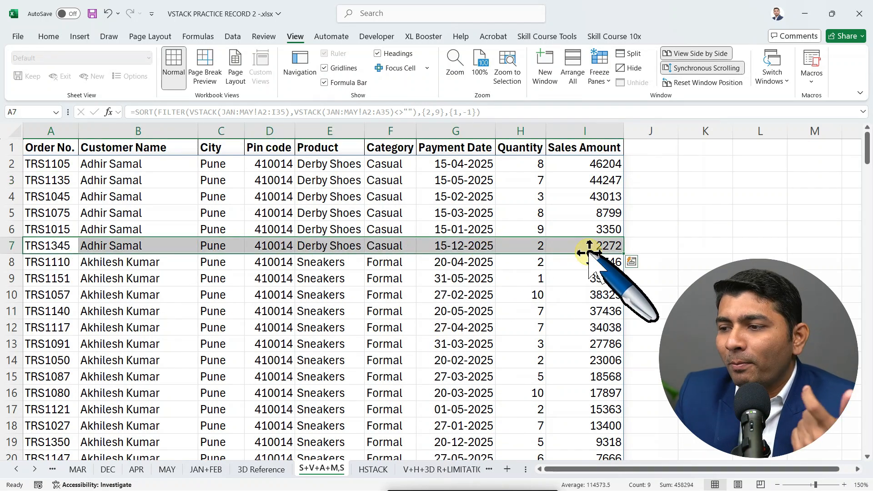
pyautogui.scroll(-4, 590, 252)
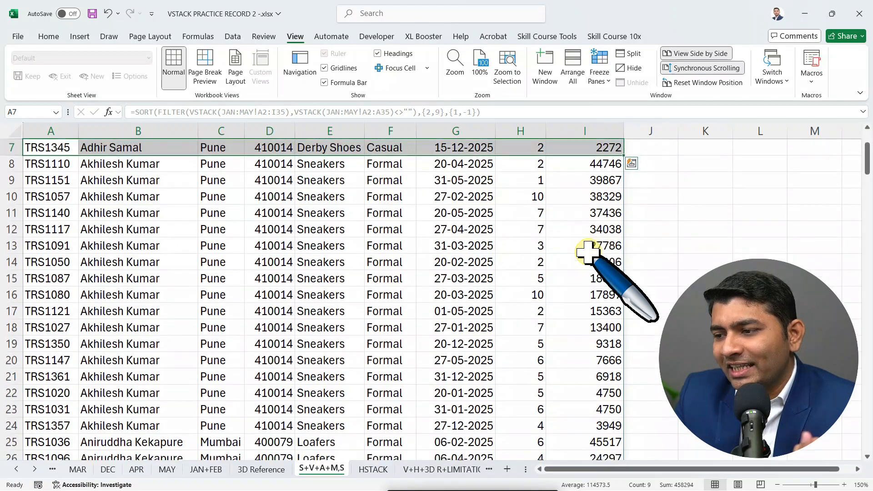
pyautogui.moveTo(585, 278); pyautogui.dragTo(39, 279)
pyautogui.moveTo(573, 249); pyautogui.dragTo(154, 250)
pyautogui.click(57, 248)
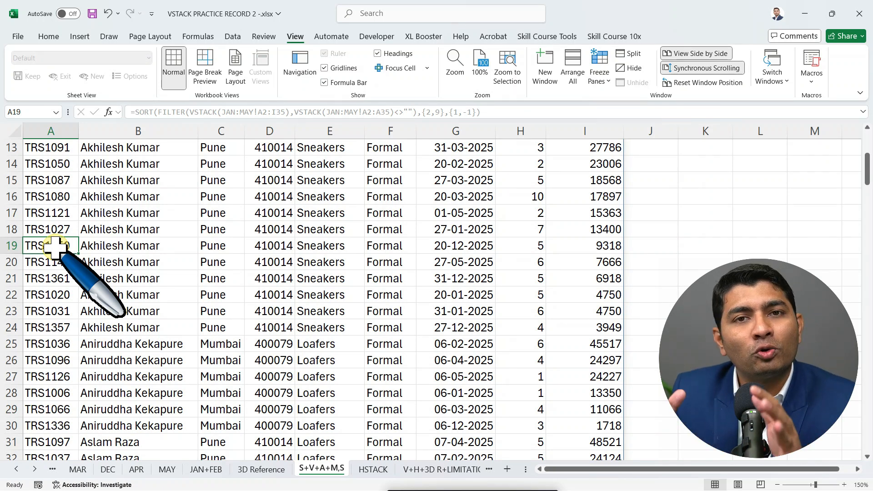
# Step: Review the nested SORT, FILTER and VSTACK formula in A2 of the S+V+A+M,S sheet
pyautogui.scroll(4, 55, 244)
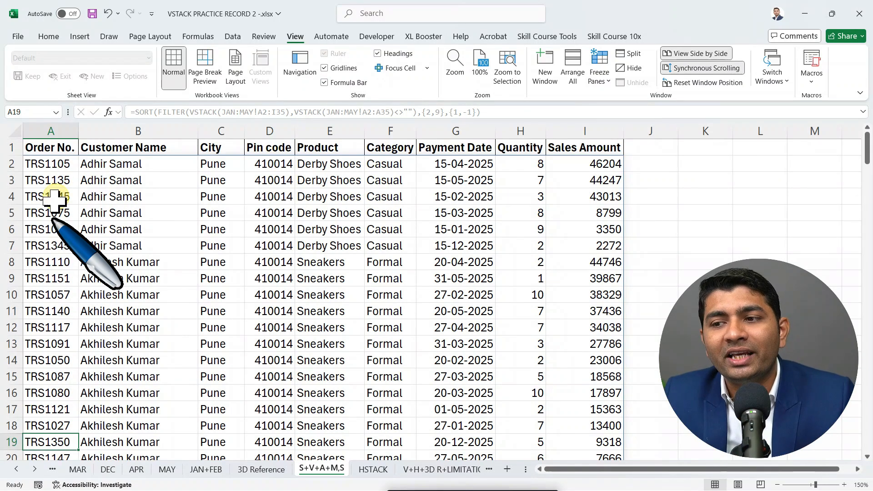
pyautogui.click(53, 151)
pyautogui.doubleClick(54, 163)
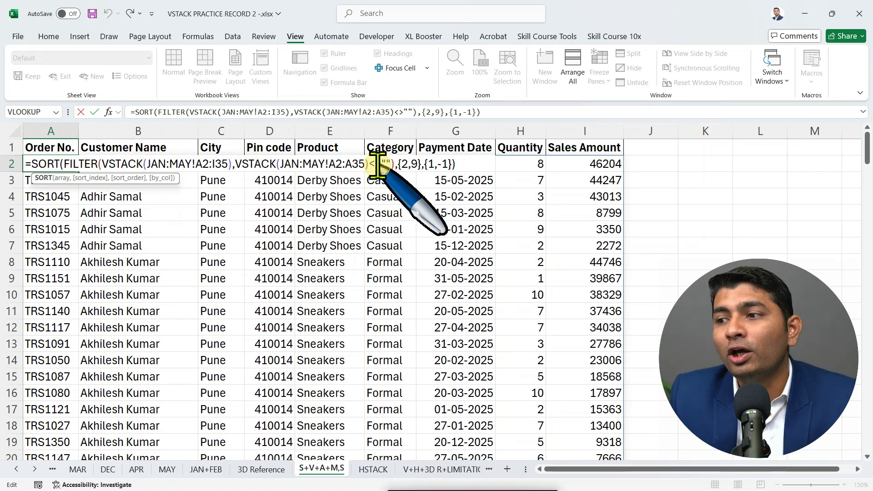
pyautogui.click(469, 165)
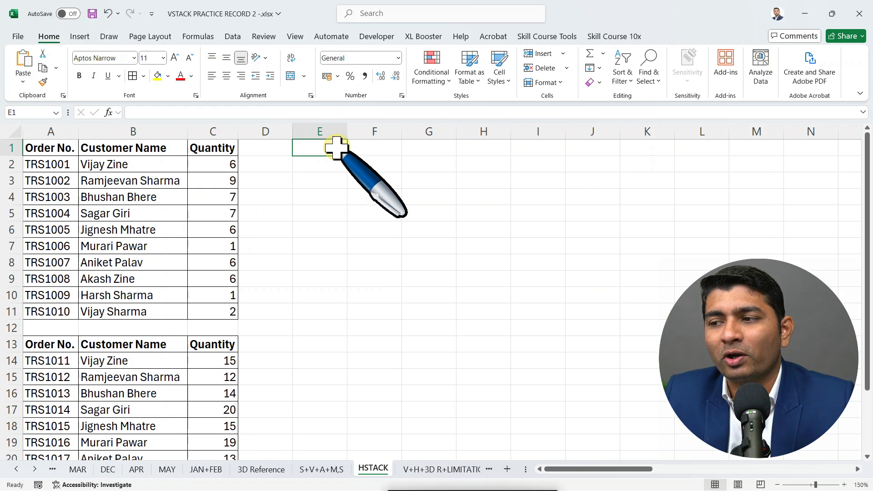
# Step: Enter =HSTACK(A1:C11,A13:C23) in E1 of the HSTACK sheet to place the two order tables next to each other
pyautogui.write('=HST')
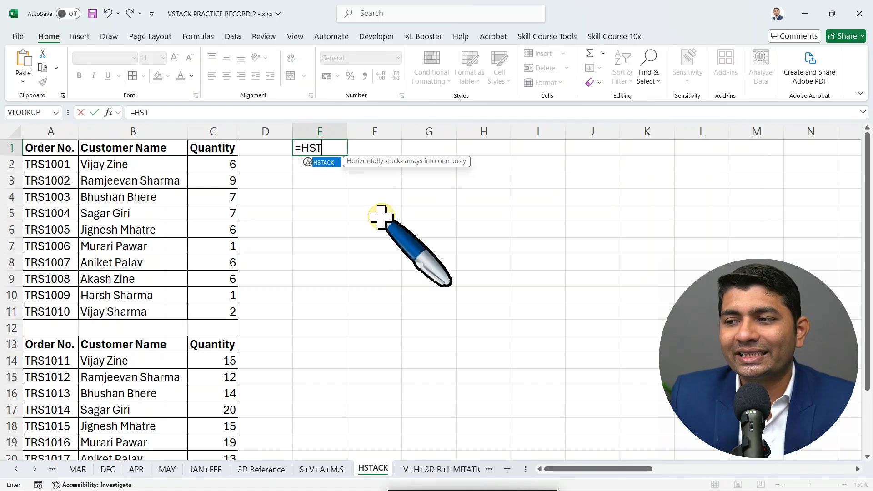
pyautogui.press('Tab')
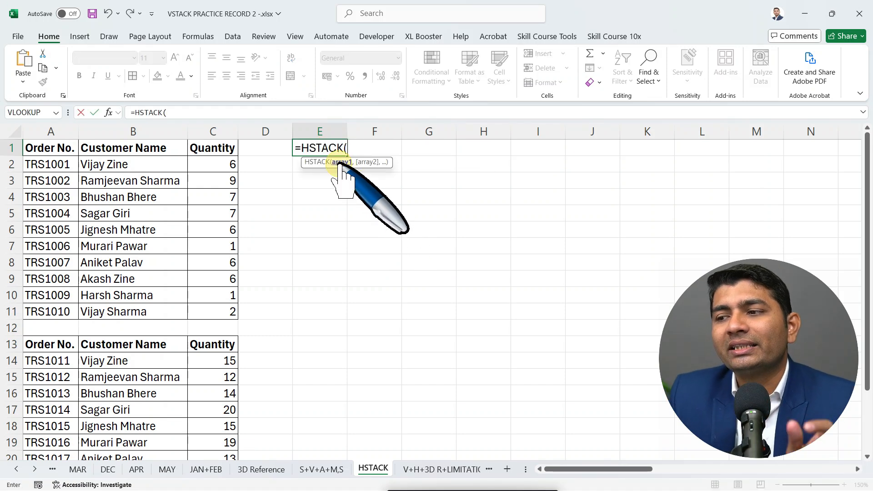
pyautogui.moveTo(62, 149); pyautogui.dragTo(211, 309)
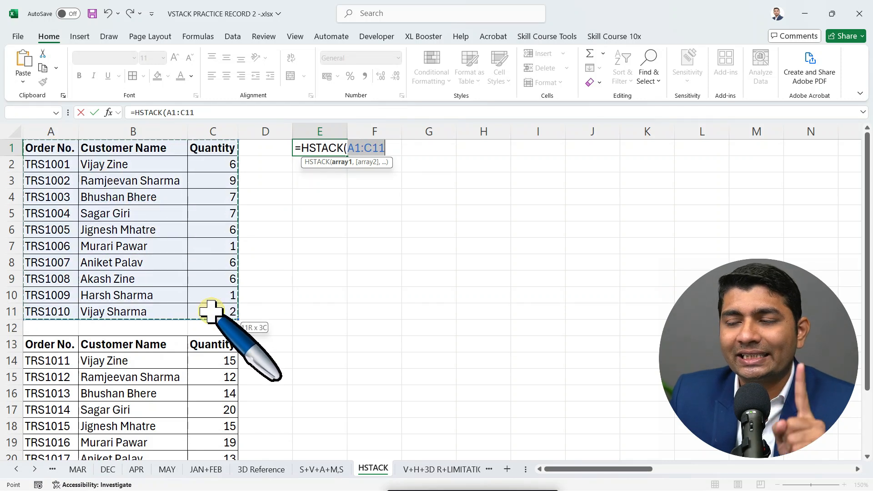
pyautogui.write(',')
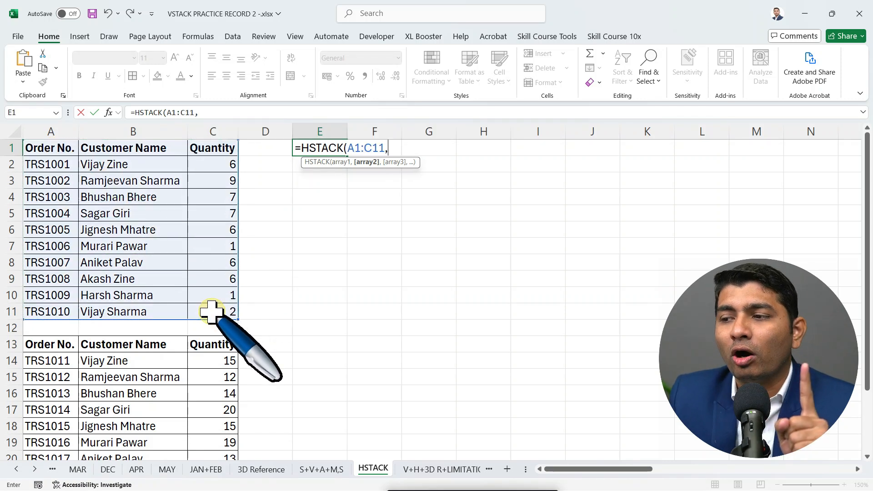
pyautogui.scroll(-2, 210, 312)
pyautogui.moveTo(63, 246); pyautogui.dragTo(205, 408)
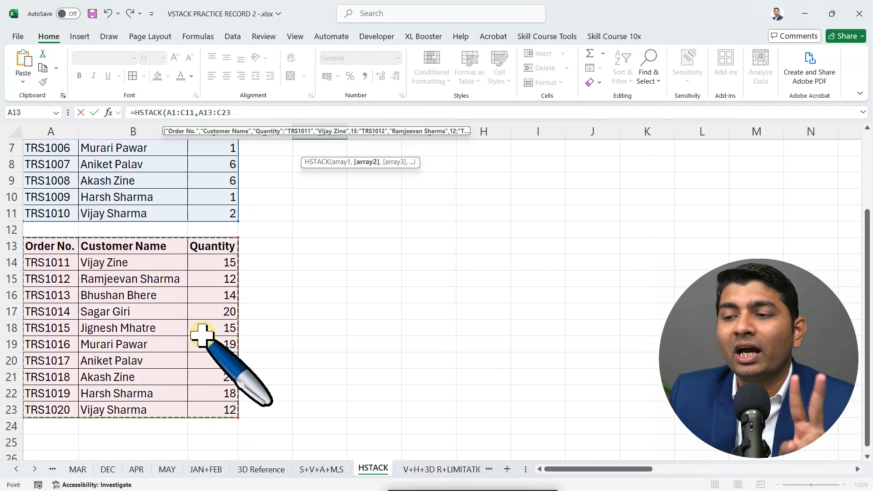
pyautogui.scroll(2, 204, 328)
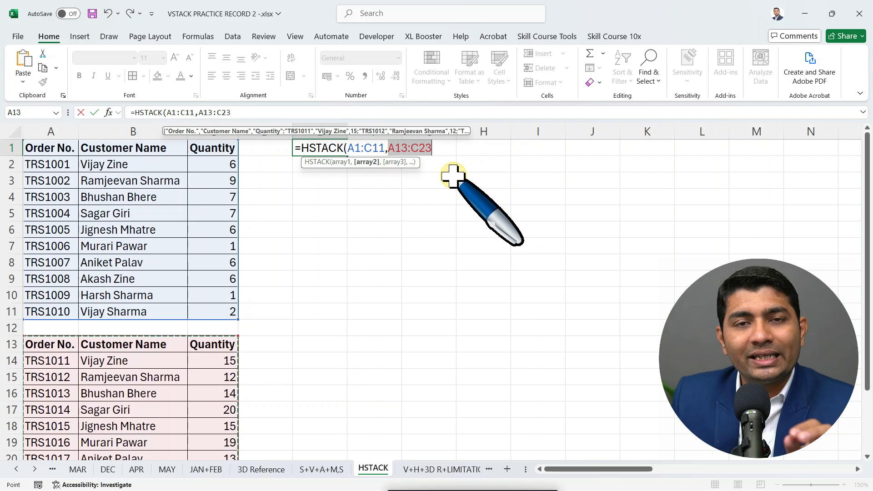
pyautogui.press('Return')
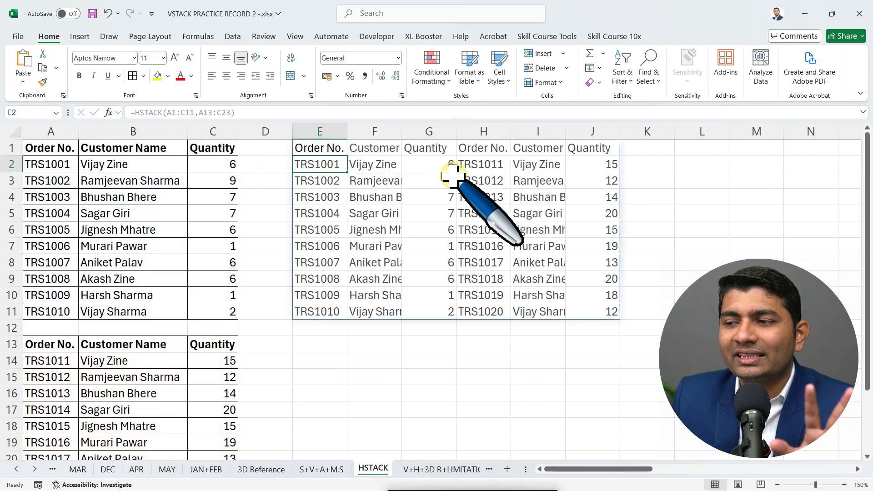
# Step: Autofit the widths of columns E through J holding the HSTACK output
pyautogui.moveTo(318, 131); pyautogui.dragTo(585, 132)
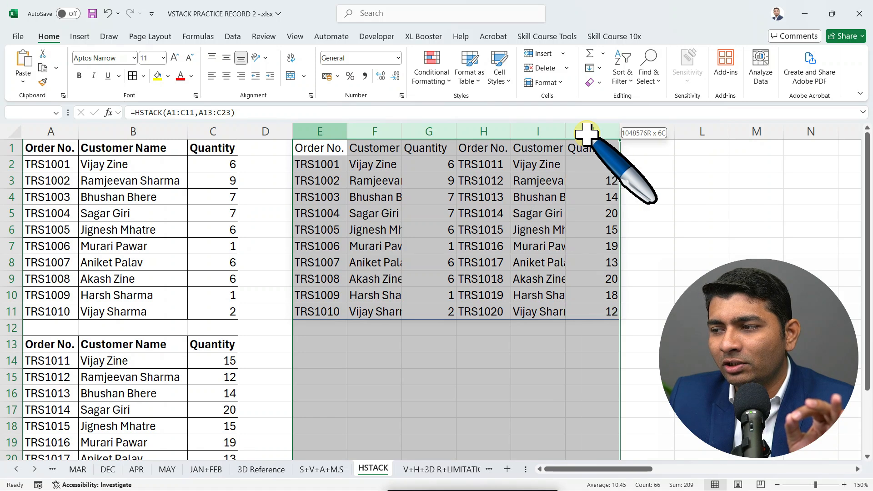
pyautogui.doubleClick(566, 131)
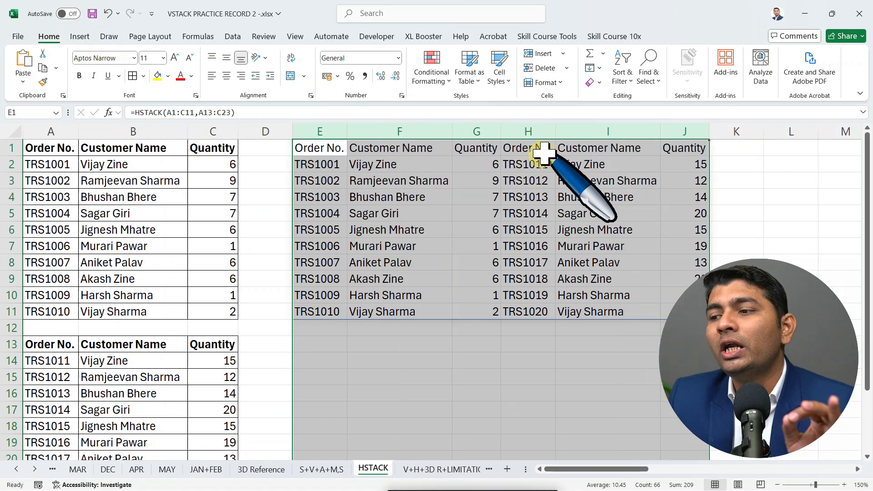
pyautogui.click(411, 201)
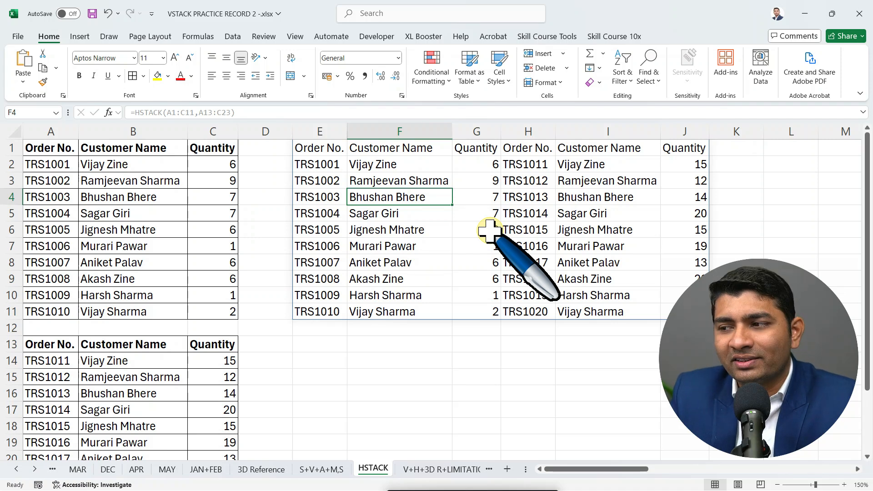
# Step: Try twice to separate the two stacked tables by inserting a column at column H, then autofit column H
pyautogui.click(528, 132)
pyautogui.rightClick(529, 132)
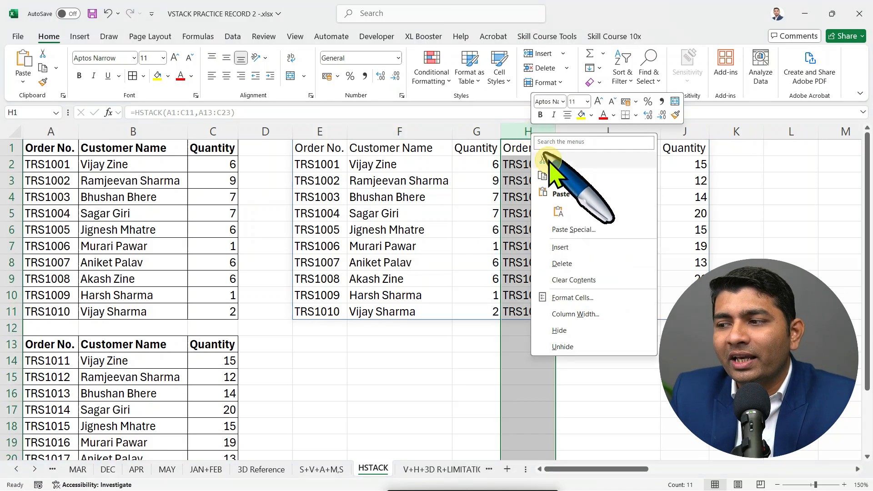
pyautogui.click(574, 245)
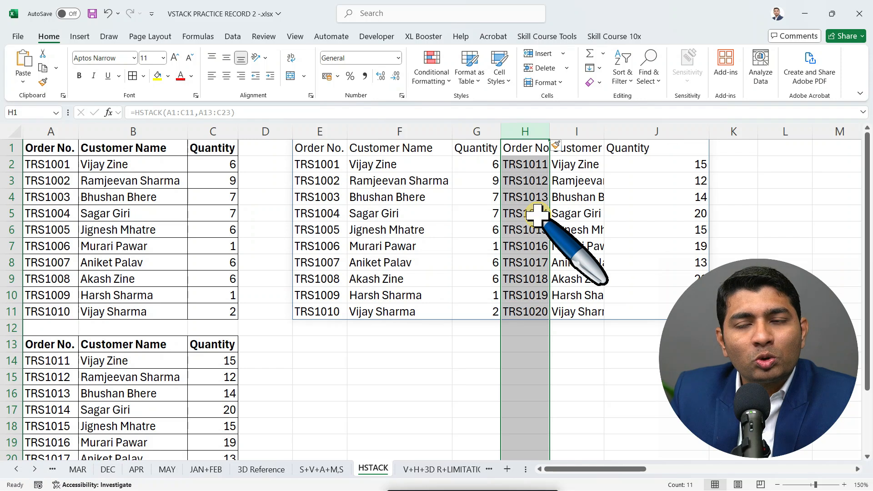
pyautogui.rightClick(531, 132)
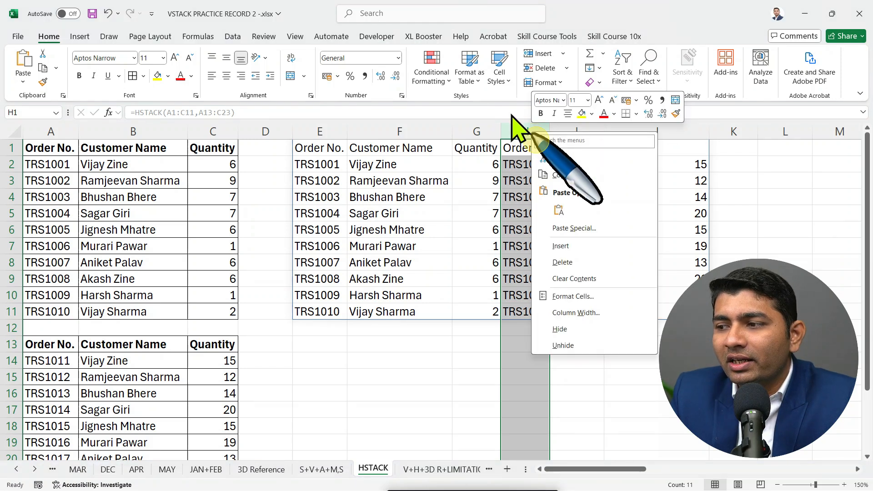
pyautogui.click(574, 246)
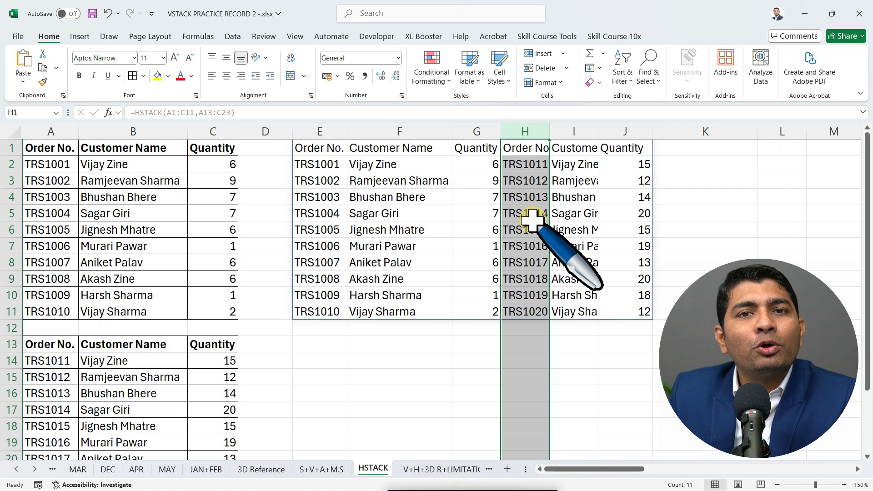
pyautogui.click(523, 165)
pyautogui.doubleClick(550, 132)
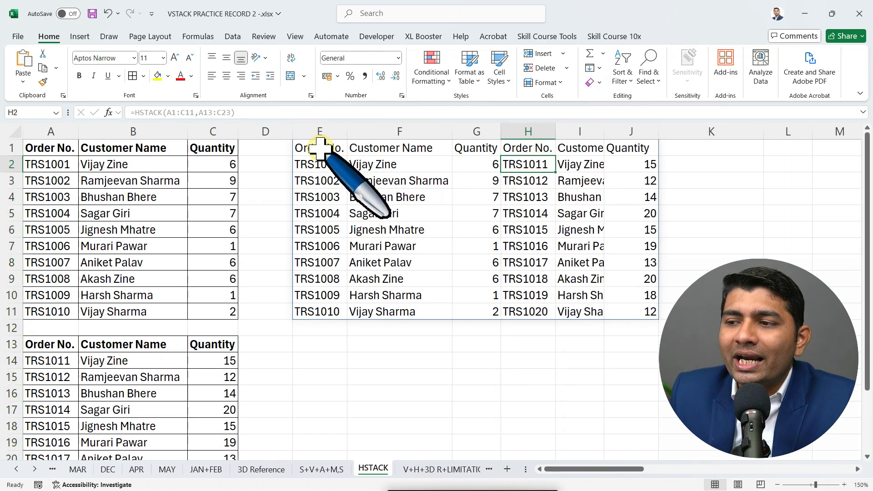
# Step: Insert an empty-string array "" between the two ranges of the HSTACK formula in E1 to put a spacer column between the tables
pyautogui.doubleClick(320, 148)
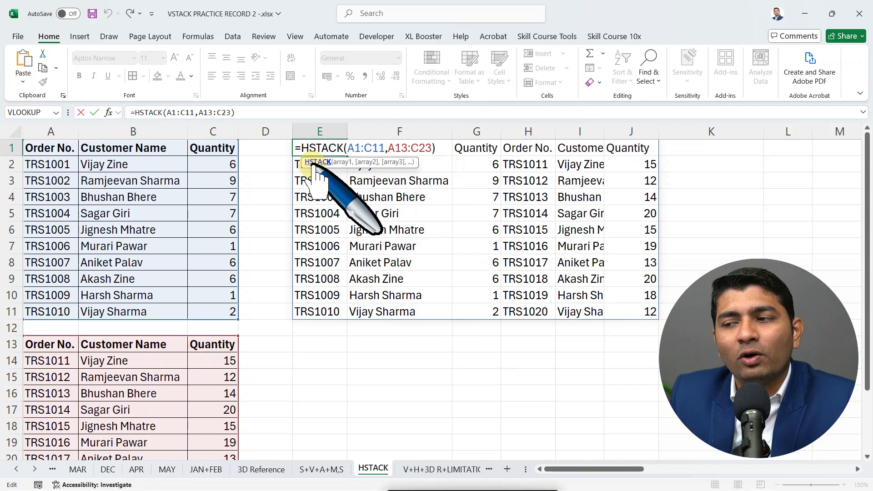
pyautogui.click(389, 148)
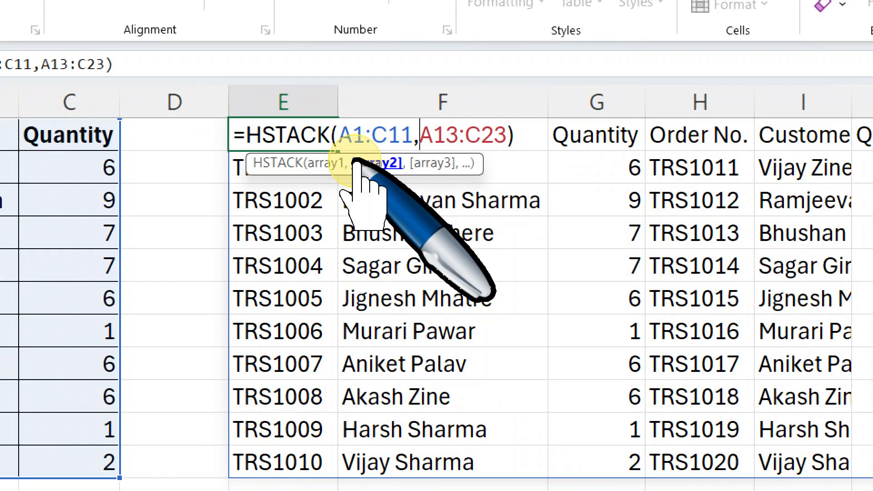
pyautogui.click(365, 135)
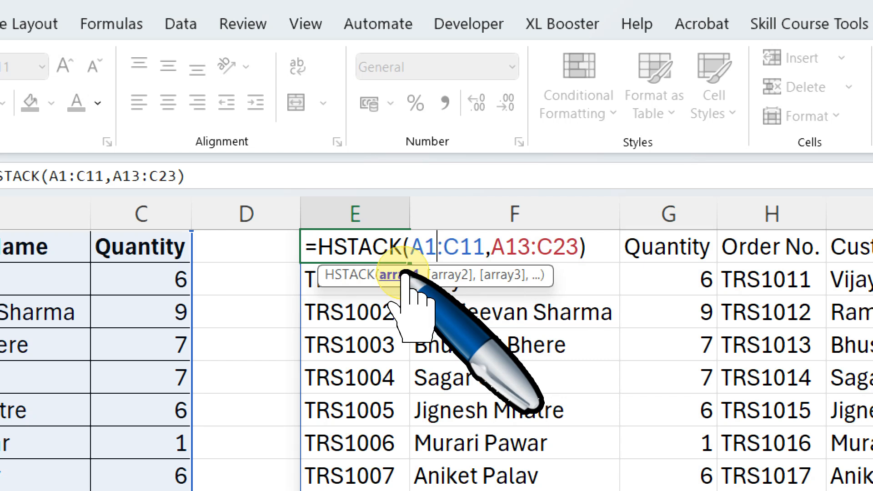
pyautogui.click(516, 247)
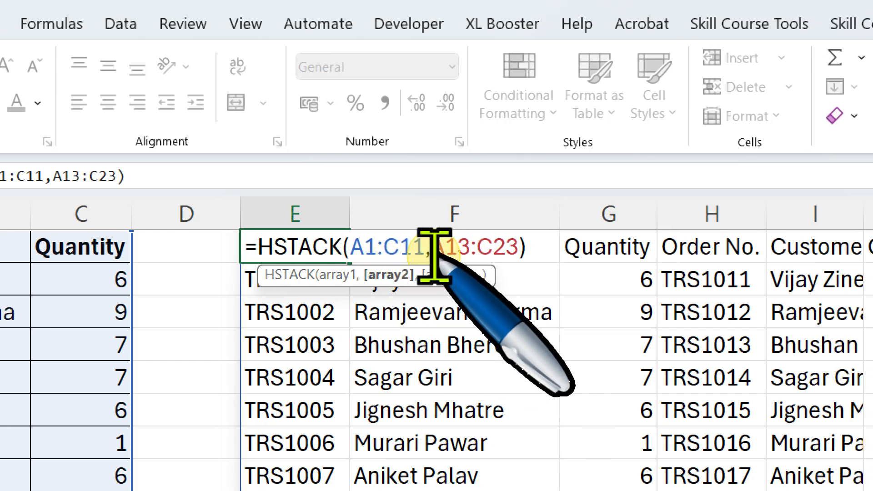
pyautogui.click(433, 249)
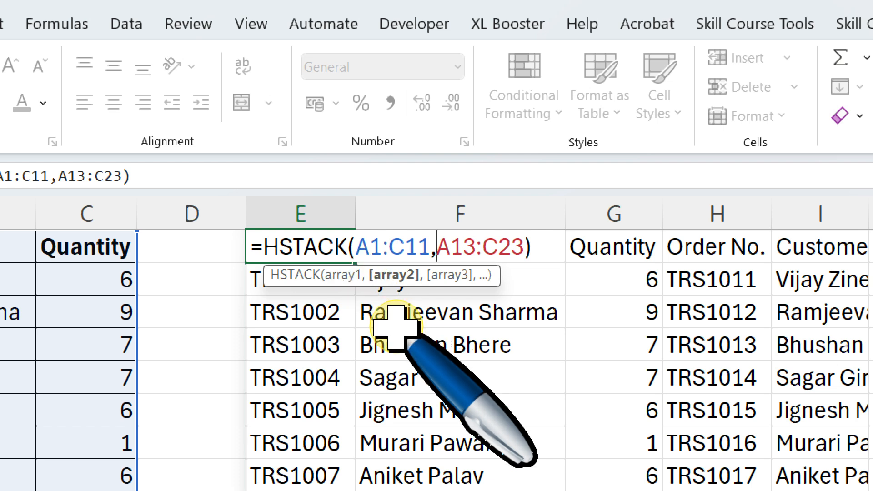
pyautogui.write('""')
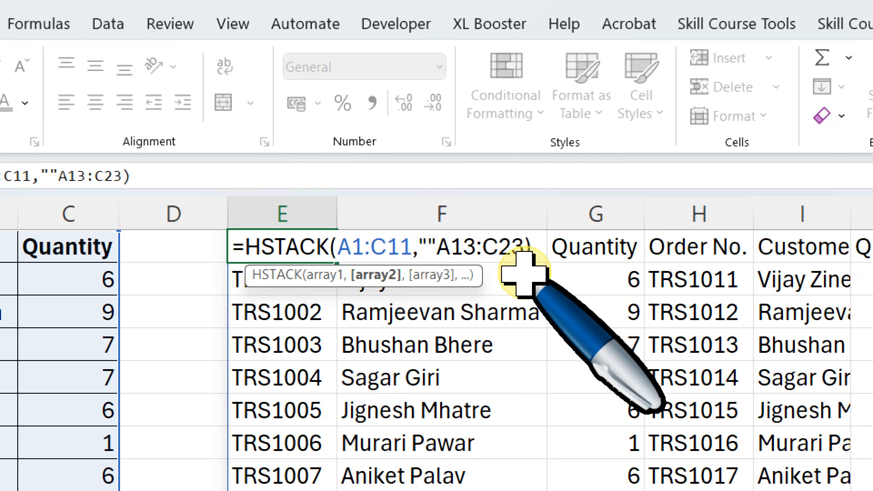
pyautogui.write(',')
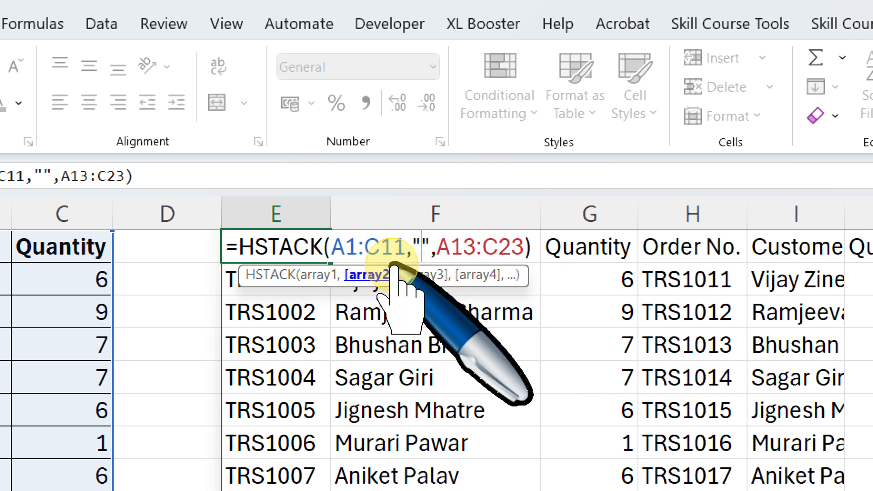
pyautogui.click(423, 247)
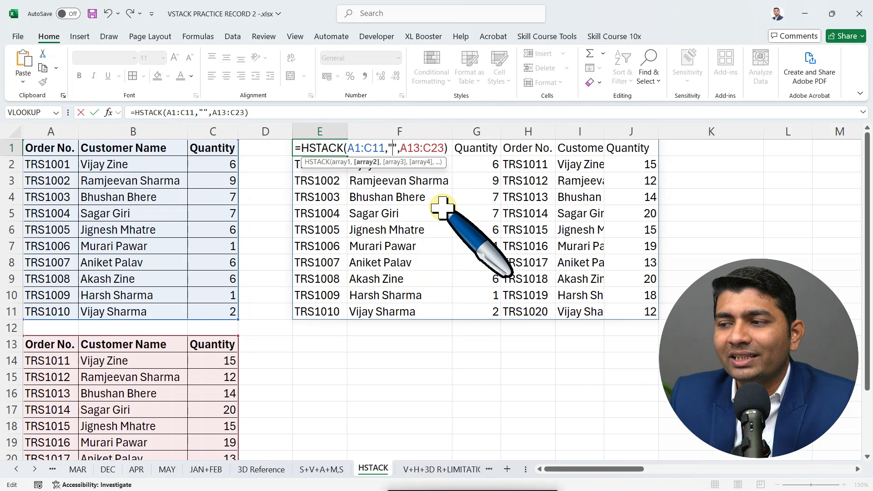
pyautogui.press('Return')
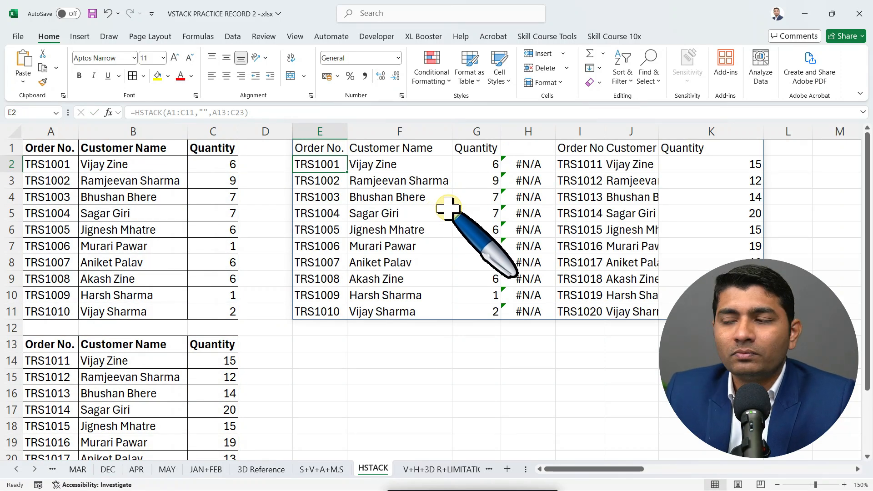
# Step: Examine spacer column H of the HSTACK output and the empty-string argument in the E1 formula
pyautogui.click(537, 132)
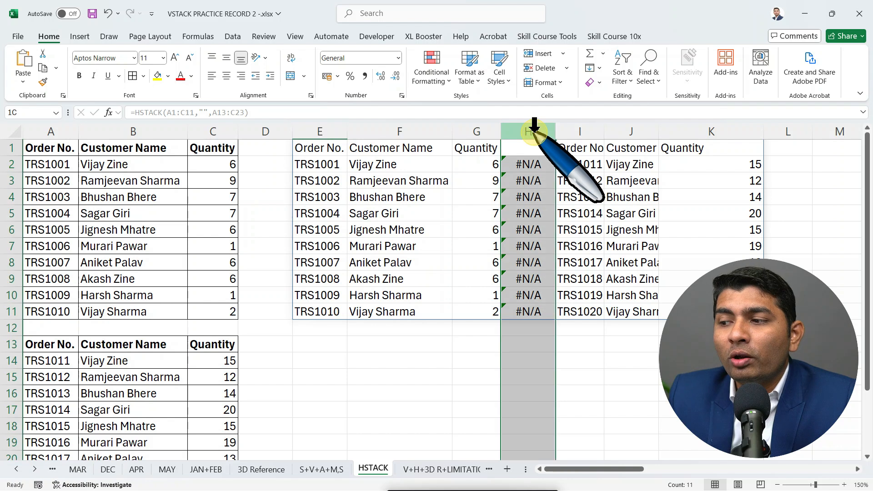
pyautogui.click(533, 231)
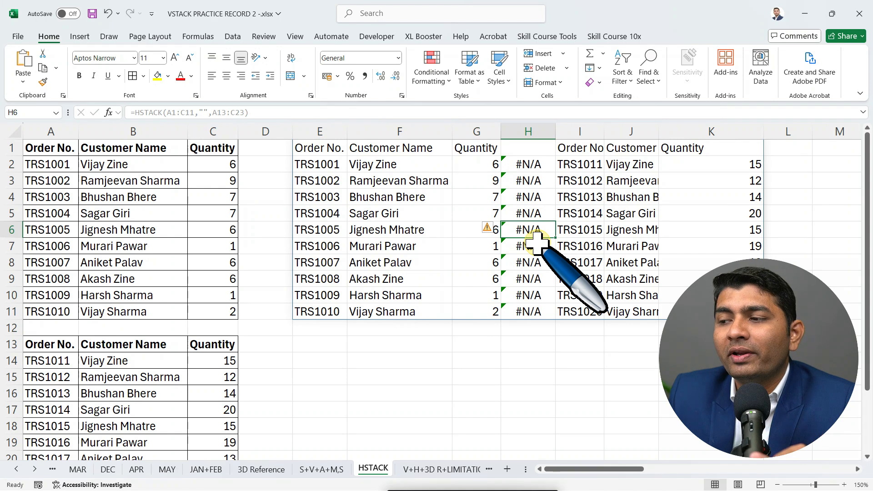
pyautogui.doubleClick(336, 148)
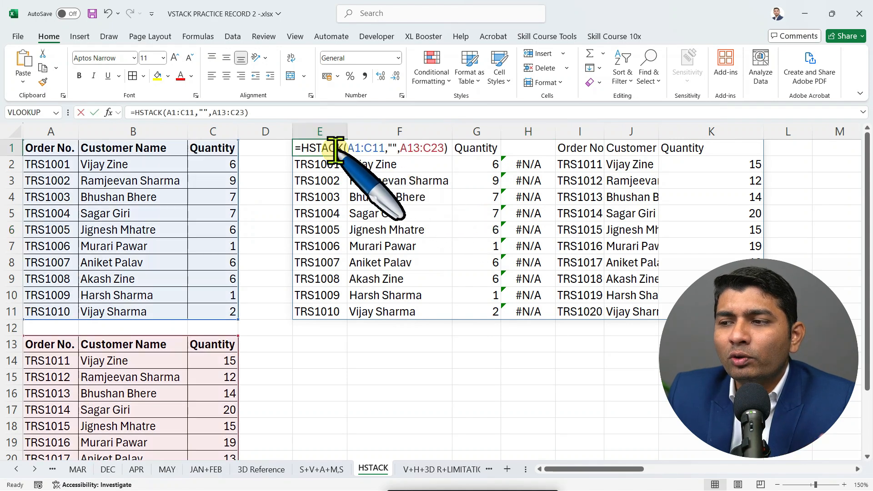
pyautogui.click(402, 147)
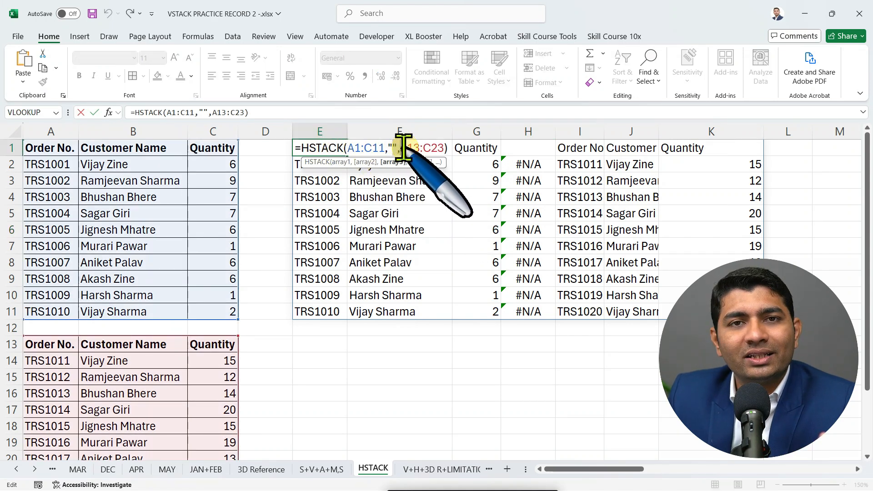
pyautogui.press('Escape')
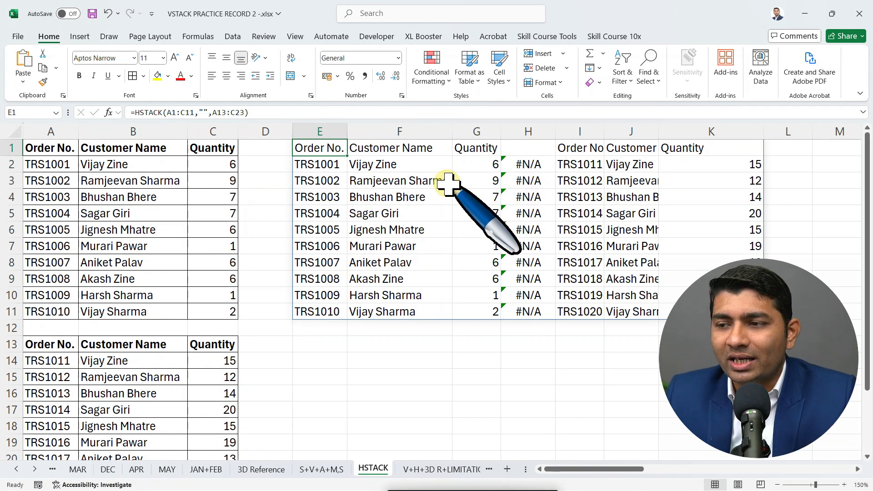
# Step: Wrap the E1 formula in IFNA with a blank fallback, giving =IFNA(HSTACK(A1:C11,"",A13:C23),"")
pyautogui.doubleClick(314, 147)
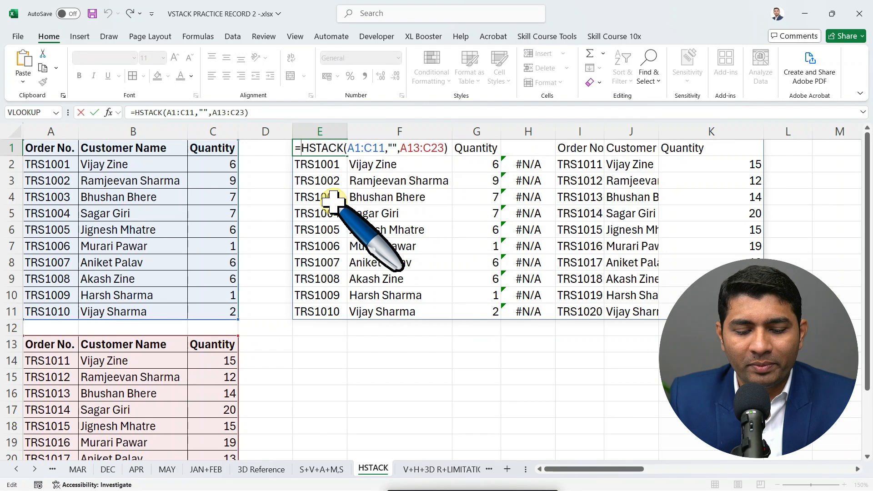
pyautogui.write('IF')
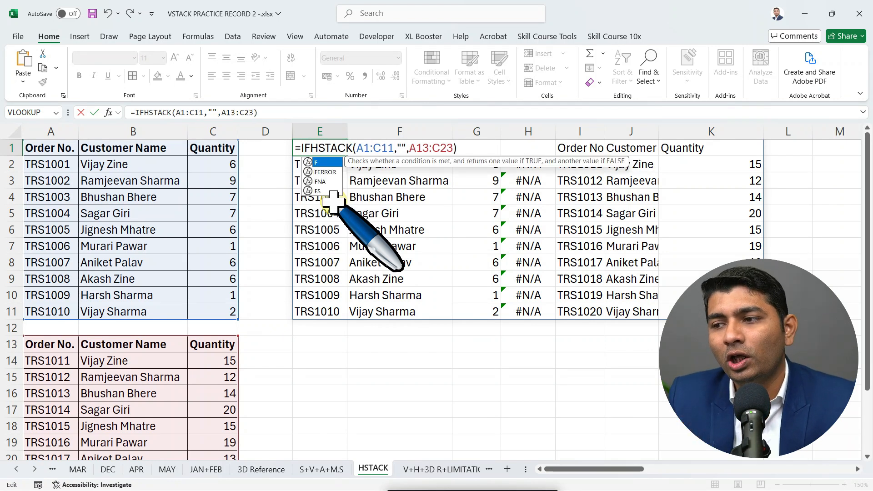
pyautogui.press('Down')
pyautogui.press('Down')
pyautogui.press('Tab')
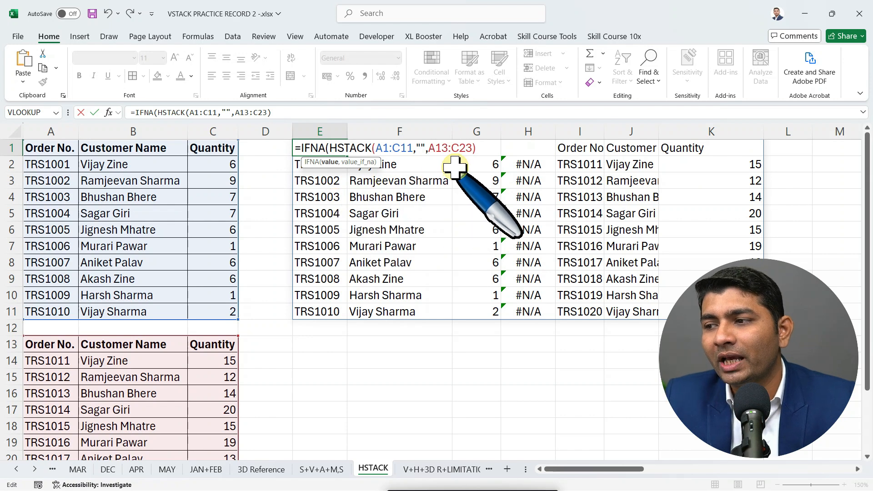
pyautogui.click(484, 147)
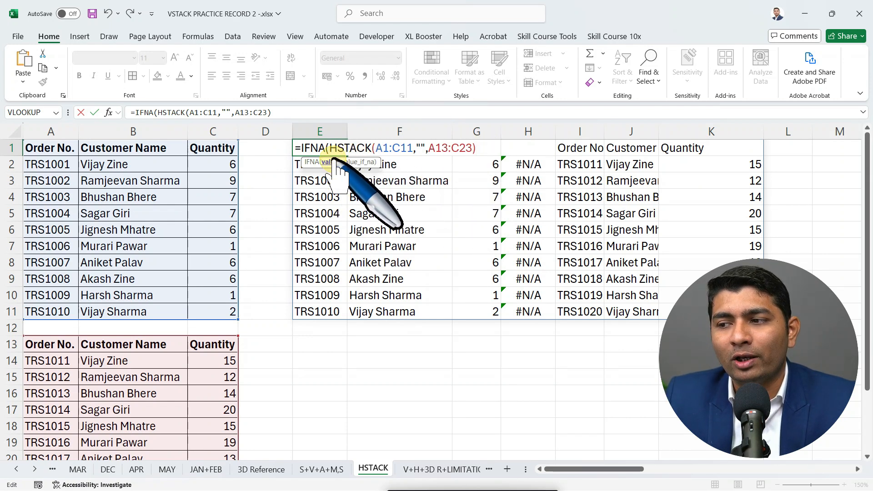
pyautogui.moveTo(331, 147); pyautogui.dragTo(483, 147)
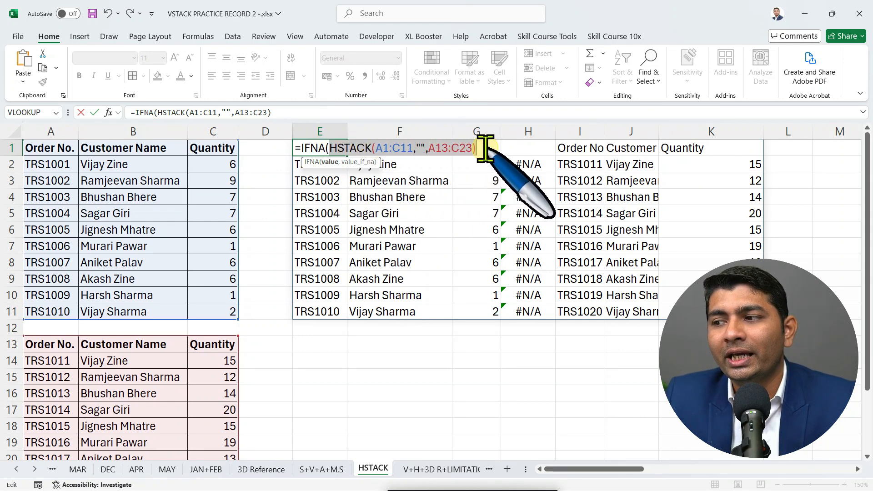
pyautogui.click(485, 148)
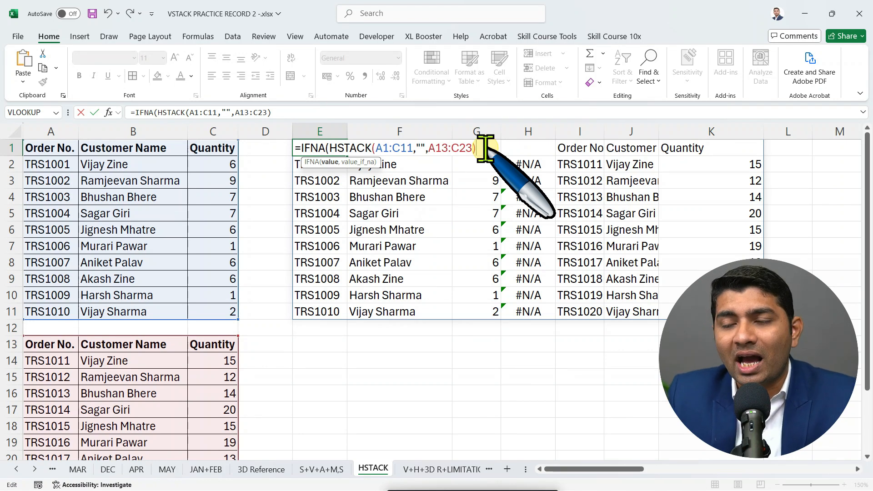
pyautogui.write(',')
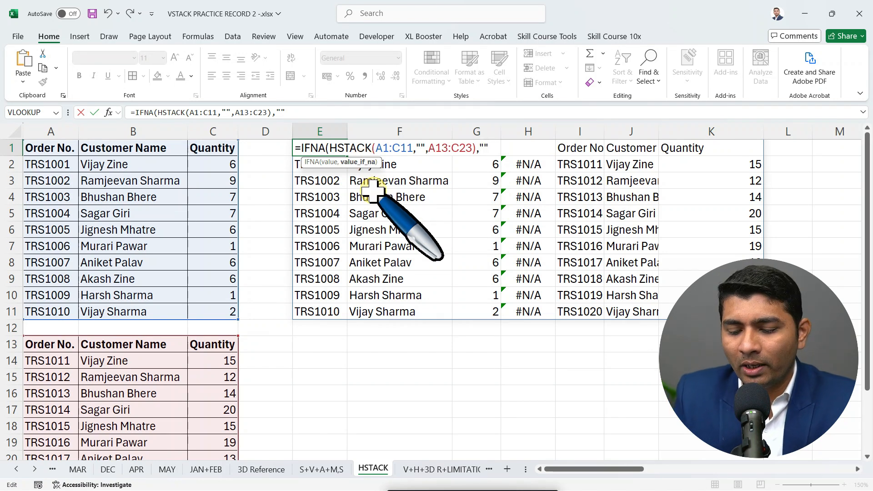
pyautogui.write('"")')
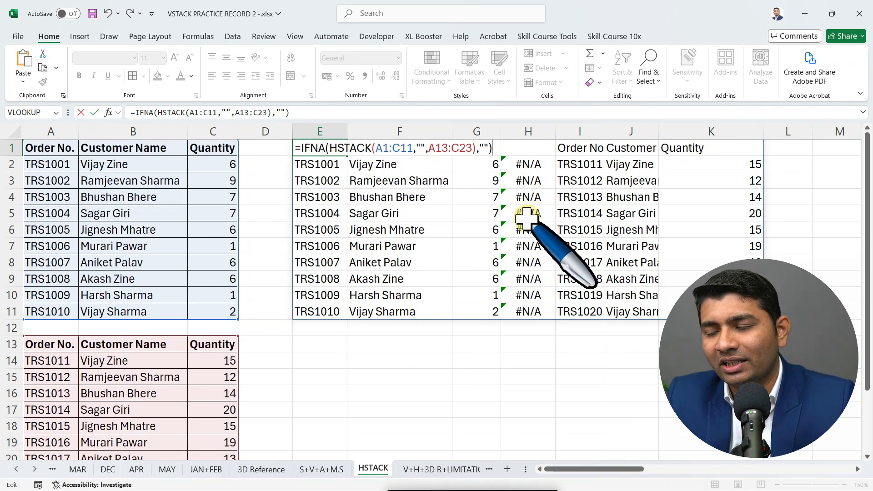
pyautogui.press('Return')
# Step: Autofit the widths of columns E through K holding the combined tables
pyautogui.moveTo(685, 132); pyautogui.dragTo(344, 132)
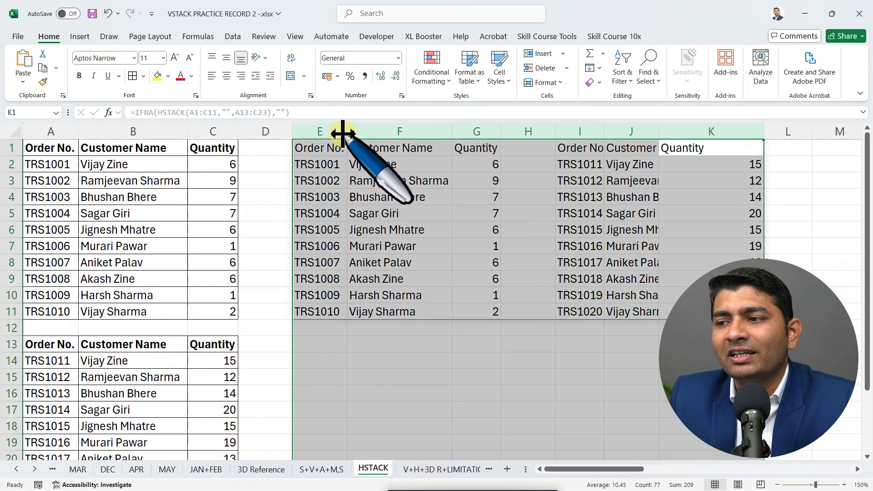
pyautogui.doubleClick(347, 131)
pyautogui.click(391, 163)
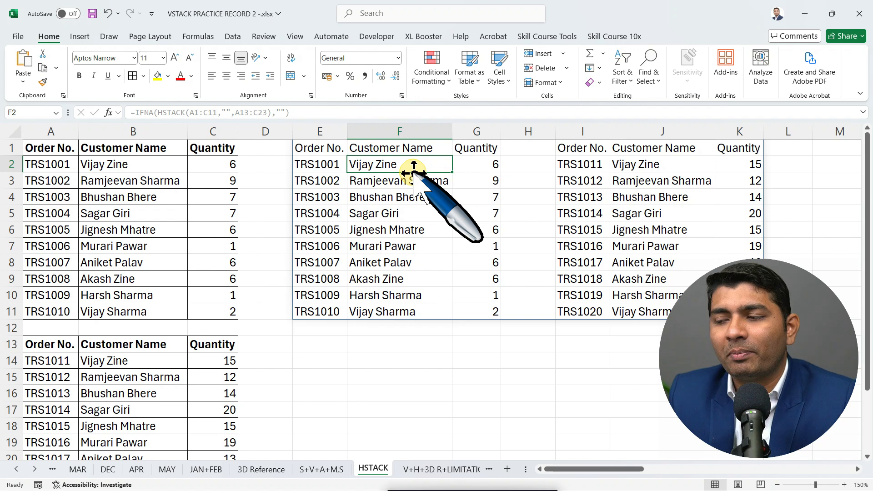
# Step: Enter =HSTACK(V1:AF3,V5:AF7) in V10 to join the two horizontally laid-out order tables side by side
pyautogui.press('Right')
pyautogui.press('Right')
pyautogui.press('Right')
pyautogui.press('Right')
pyautogui.press('Right')
pyautogui.press('Right')
pyautogui.press('Right')
pyautogui.press('Right')
pyautogui.press('Right')
pyautogui.press('Right')
pyautogui.press('Right')
pyautogui.press('Right')
pyautogui.press('Right')
pyautogui.press('Right')
pyautogui.press('Right')
pyautogui.press('Right')
pyautogui.press('Right')
pyautogui.press('Right')
pyautogui.press('Right')
pyautogui.press('Right')
pyautogui.press('Right')
pyautogui.press('Right')
pyautogui.press('Right')
pyautogui.press('Right')
pyautogui.press('Right')
pyautogui.press('Right')
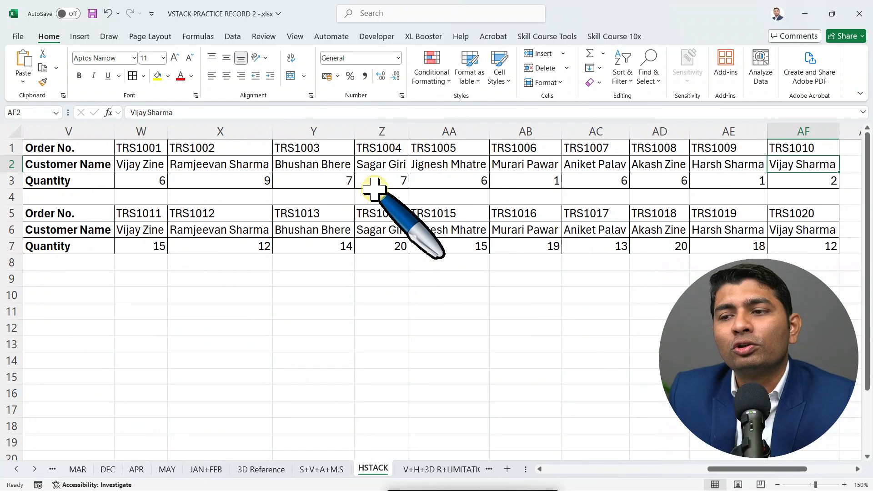
pyautogui.click(111, 294)
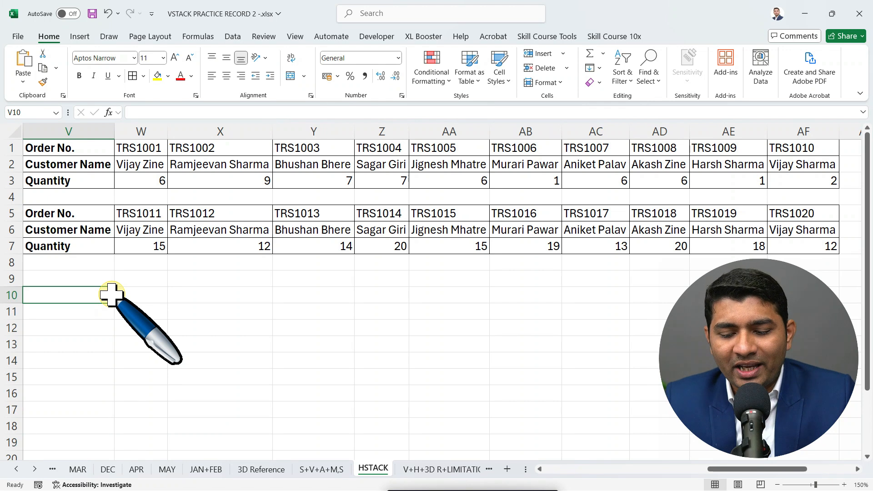
pyautogui.write('=HST')
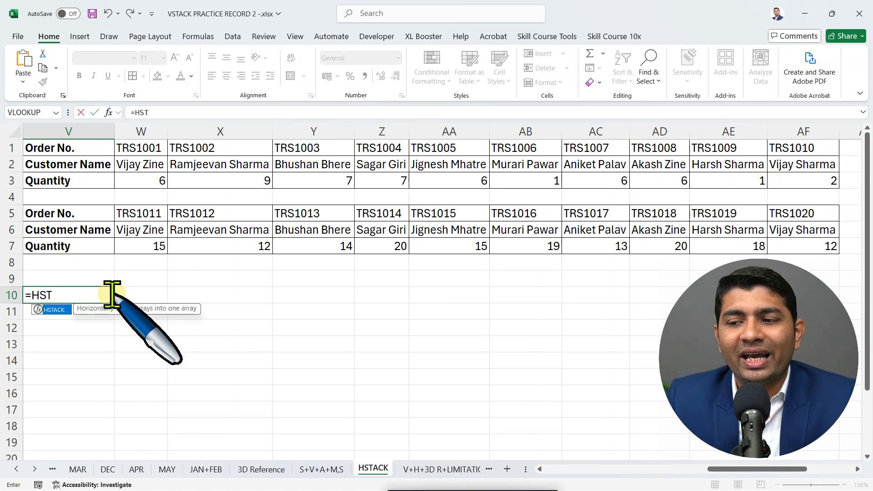
pyautogui.press('Tab')
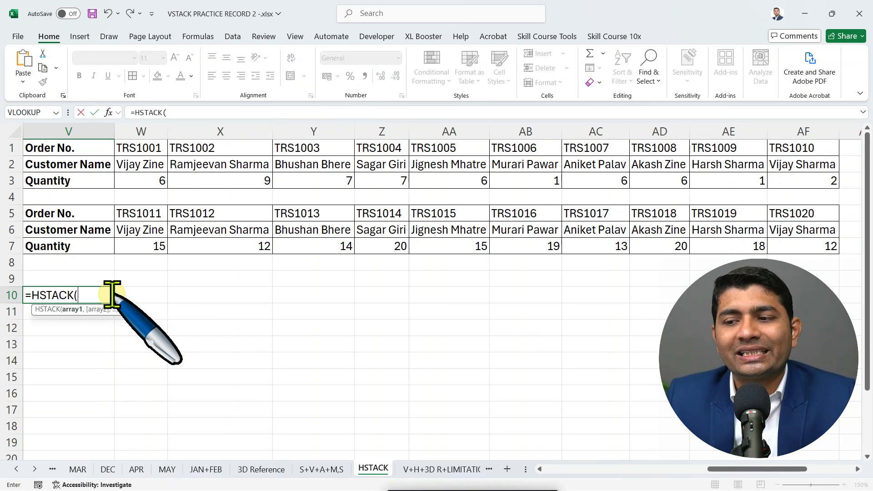
pyautogui.click(81, 150)
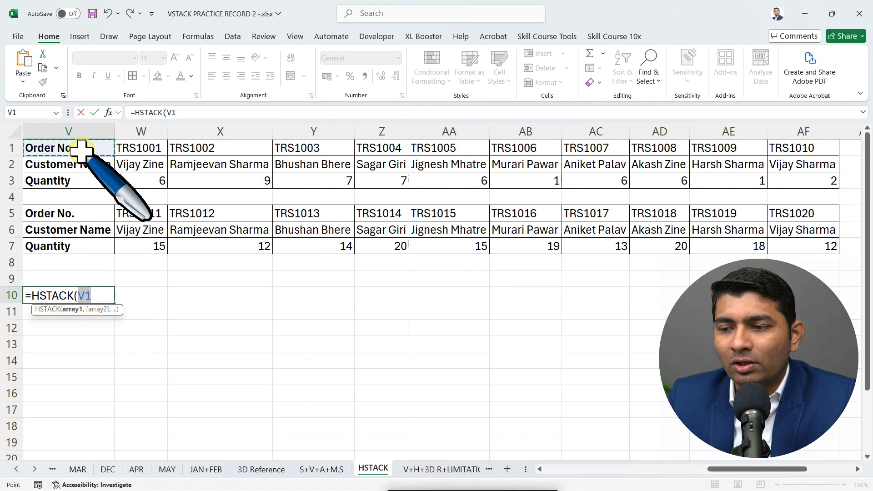
pyautogui.hotkey('ctrl', 'shift', 'Down')
pyautogui.hotkey('ctrl', 'shift', 'Right')
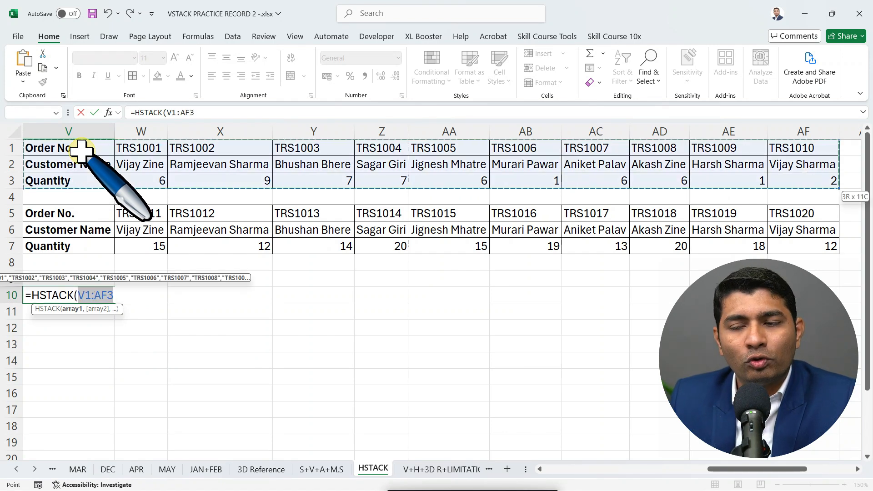
pyautogui.write(',')
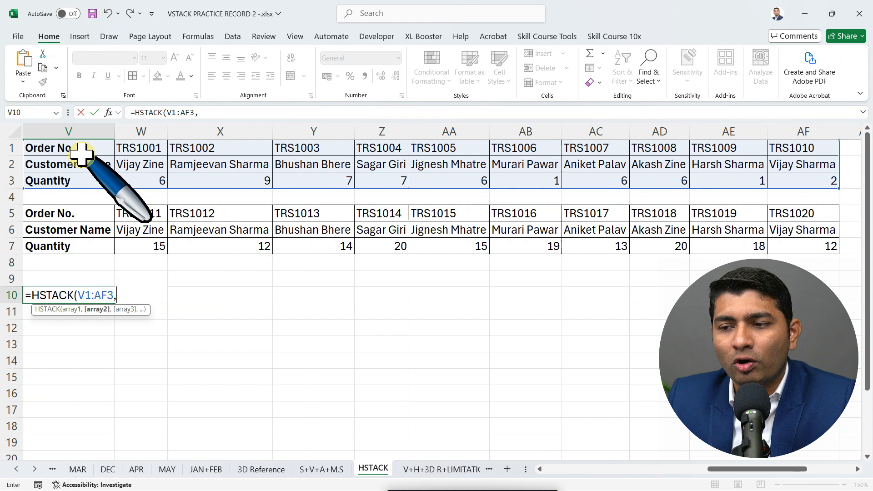
pyautogui.click(81, 212)
pyautogui.hotkey('ctrl', 'shift', 'Down')
pyautogui.hotkey('ctrl', 'shift', 'Right')
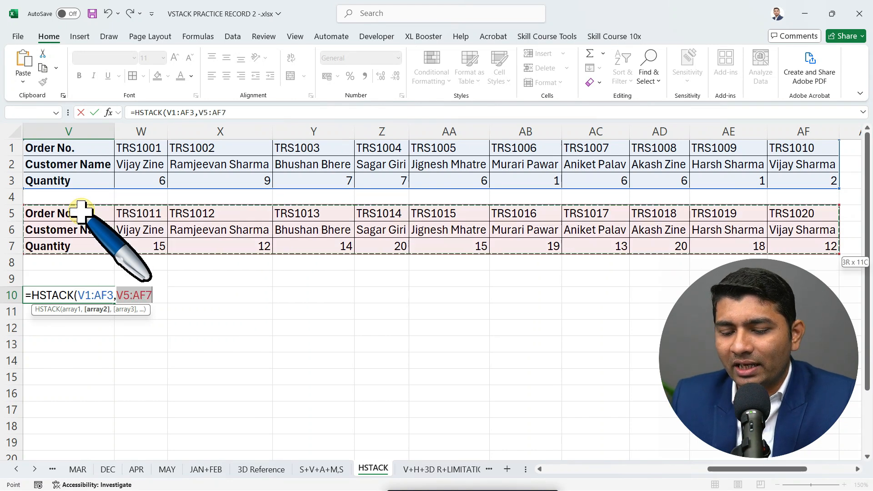
pyautogui.write(')')
pyautogui.press('Return')
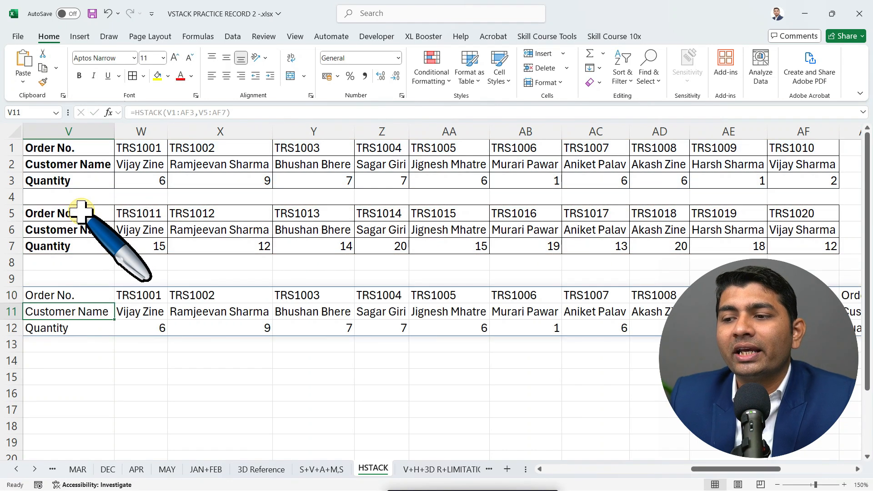
# Step: Review the joined horizontal tables in rows 10 to 12, checking where the second table's headers begin
pyautogui.moveTo(82, 296); pyautogui.dragTo(566, 315)
pyautogui.click(568, 302)
pyautogui.press('Right')
pyautogui.press('Right')
pyautogui.press('Right')
pyautogui.press('Right')
pyautogui.press('Right')
pyautogui.press('Right')
pyautogui.press('Right')
pyautogui.press('Right')
pyautogui.press('Right')
pyautogui.press('Right')
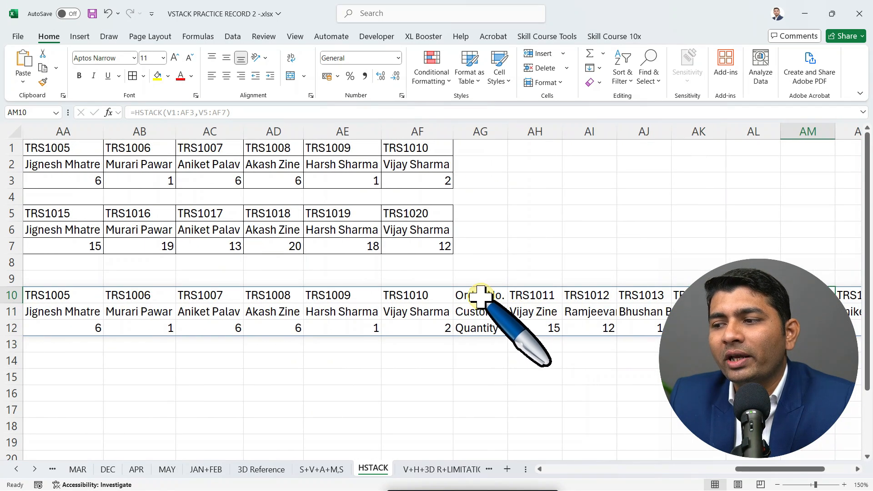
pyautogui.press('Left')
pyautogui.press('Left')
pyautogui.press('Left')
pyautogui.press('Left')
pyautogui.press('Left')
pyautogui.press('Left')
pyautogui.press('Left')
pyautogui.press('Left')
pyautogui.press('Left')
pyautogui.press('Left')
pyautogui.press('Left')
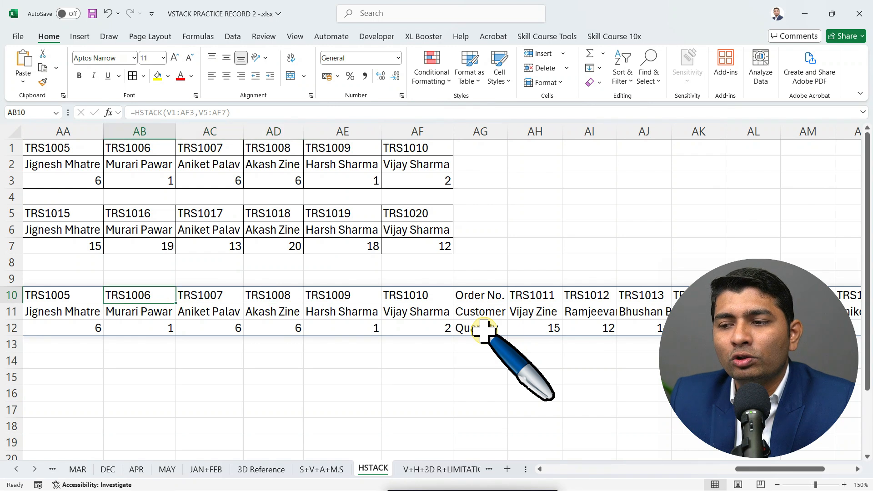
# Step: Add an empty-text spacer between the two ranges in V10's formula, giving =HSTACK(V1:AF3,"",V5:AF7)
pyautogui.press('Left')
pyautogui.press('Left')
pyautogui.press('Left')
pyautogui.press('Left')
pyautogui.press('Left')
pyautogui.press('Left')
pyautogui.press('Left')
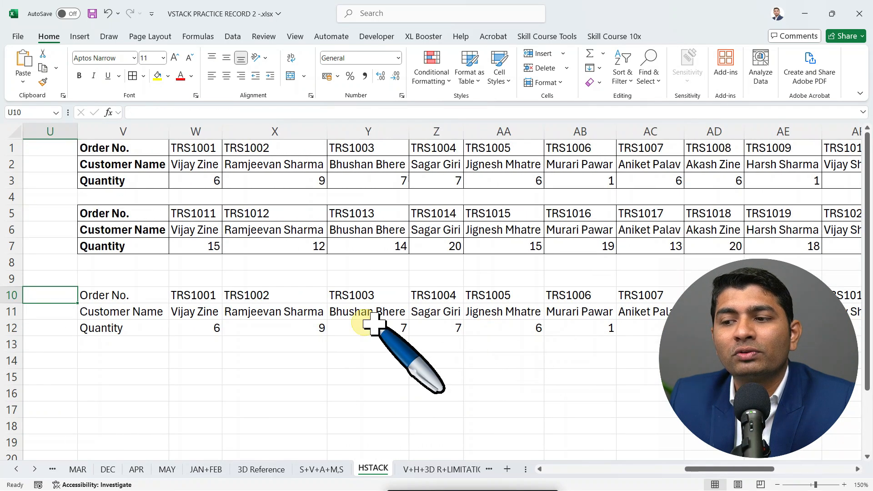
pyautogui.doubleClick(140, 296)
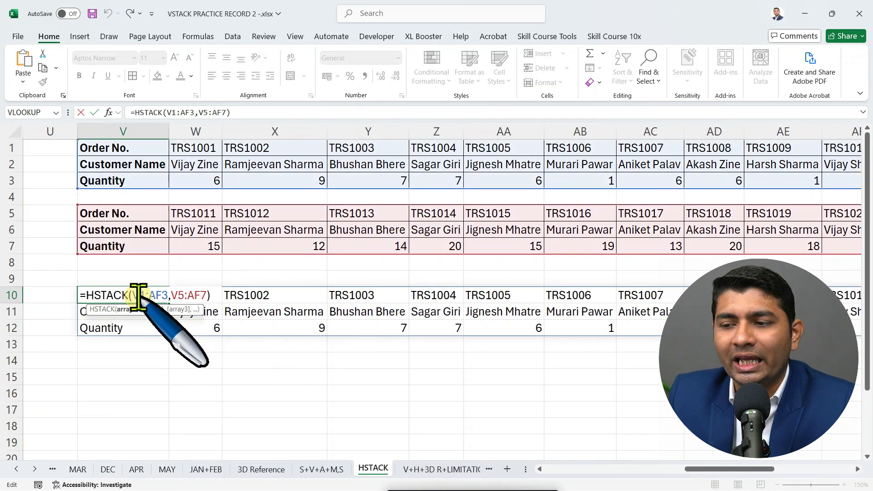
pyautogui.click(173, 297)
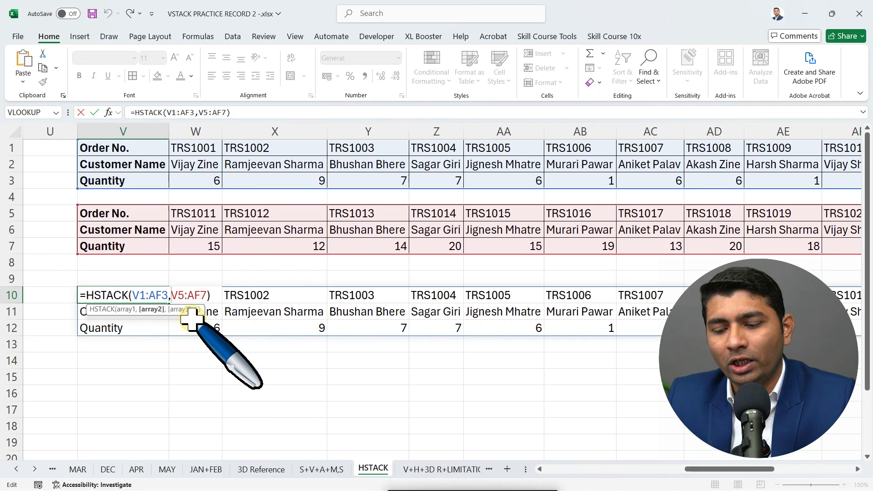
pyautogui.write('""')
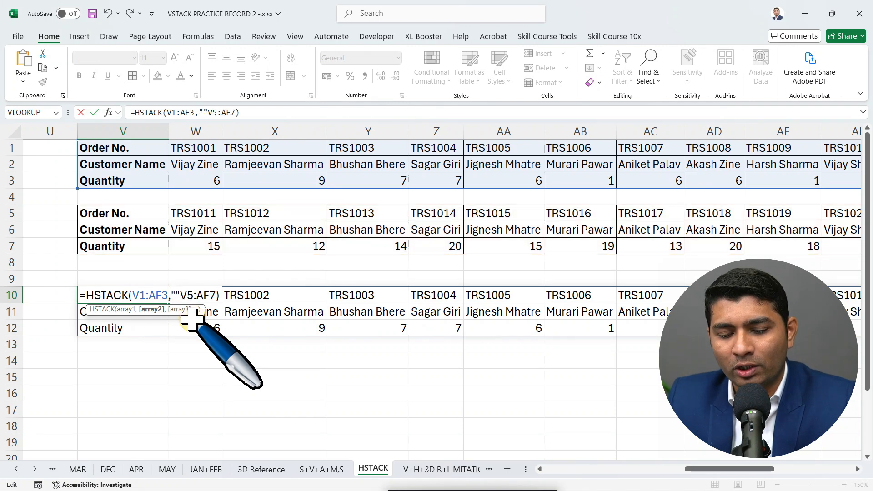
pyautogui.write(',')
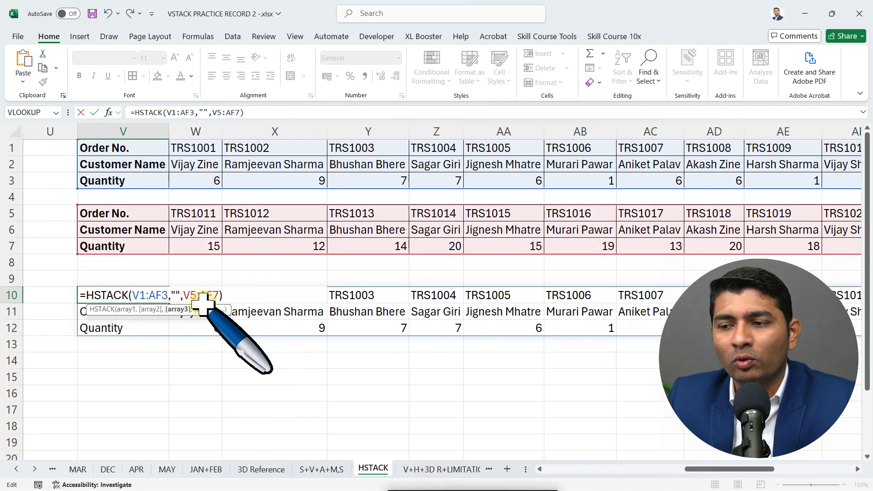
pyautogui.press('Return')
# Step: Examine the spacer column between the two joined horizontal tables in rows 10 to 12
pyautogui.press('Right')
pyautogui.press('Right')
pyautogui.press('Right')
pyautogui.press('Right')
pyautogui.press('Right')
pyautogui.press('Right')
pyautogui.press('Right')
pyautogui.press('Right')
pyautogui.press('Right')
pyautogui.press('Right')
pyautogui.press('Right')
pyautogui.press('Right')
pyautogui.press('Right')
pyautogui.press('Right')
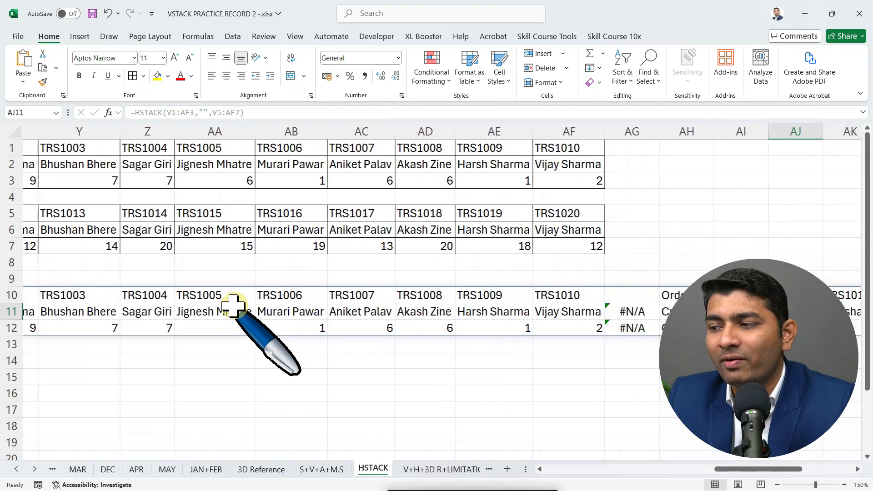
pyautogui.hscroll(3, 318, 309)
pyautogui.moveTo(400, 297); pyautogui.dragTo(399, 329)
pyautogui.press('Left')
pyautogui.press('Left')
pyautogui.press('Left')
pyautogui.press('Left')
pyautogui.press('Left')
pyautogui.press('Left')
pyautogui.press('Left')
pyautogui.press('Left')
pyautogui.press('Left')
pyautogui.press('Left')
pyautogui.press('Left')
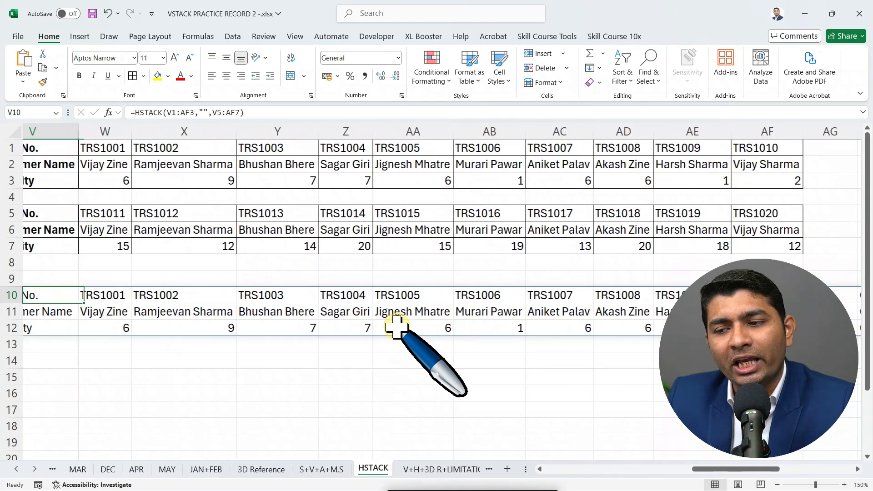
# Step: Wrap the V10 formula in IFNA with a blank fallback, giving =IFNA(HSTACK(V1:AF3,"",V5:AF7),"")
pyautogui.hscroll(-1, 396, 327)
pyautogui.doubleClick(139, 296)
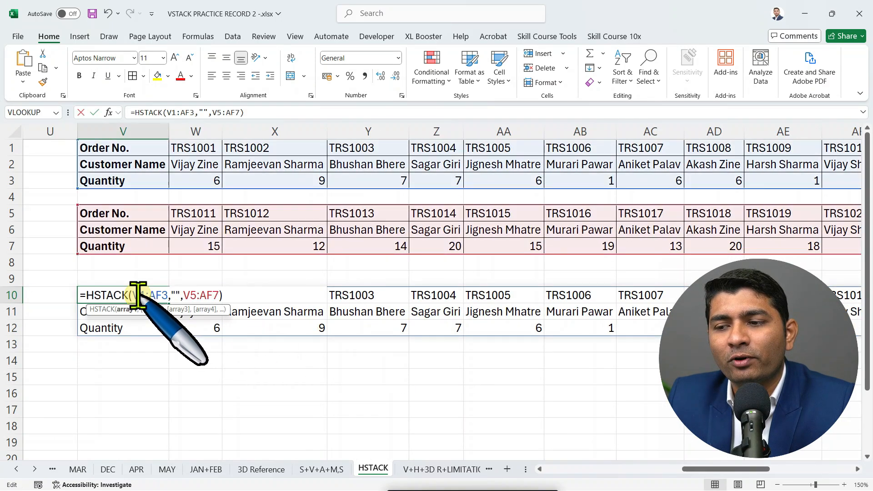
pyautogui.click(87, 296)
pyautogui.write('IFNA(')
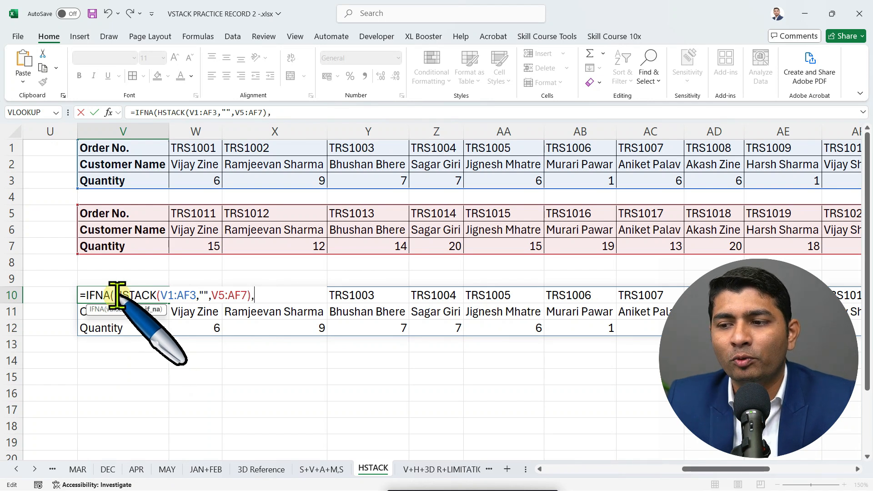
pyautogui.write(',')
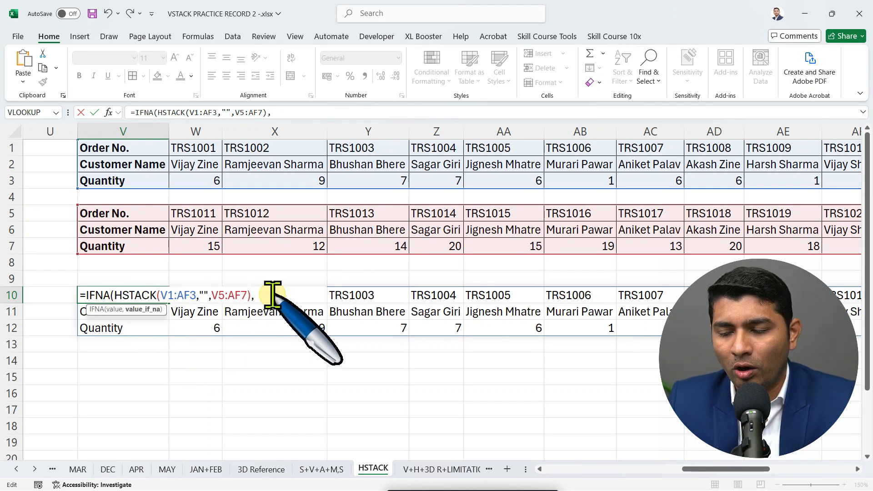
pyautogui.write('"")')
pyautogui.press('Return')
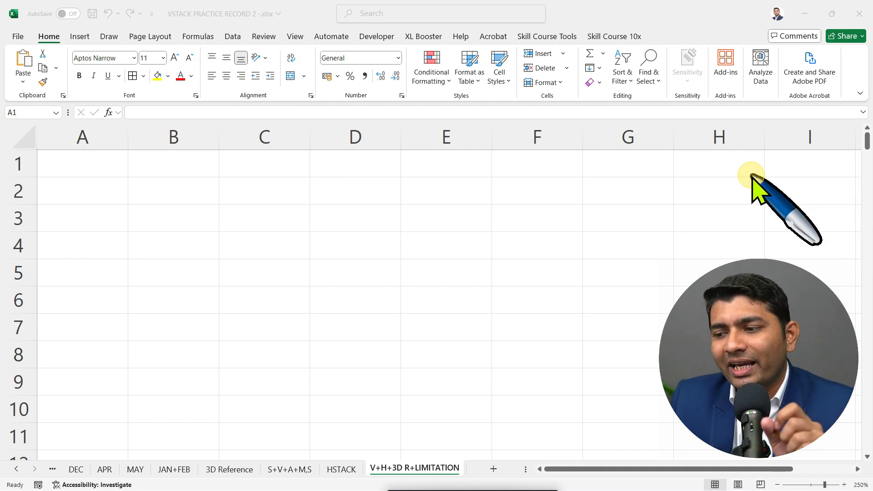
# Step: Enter the label SUM in cell A1 of the V+H+3D R+LIMITATION sheet
pyautogui.click(156, 201)
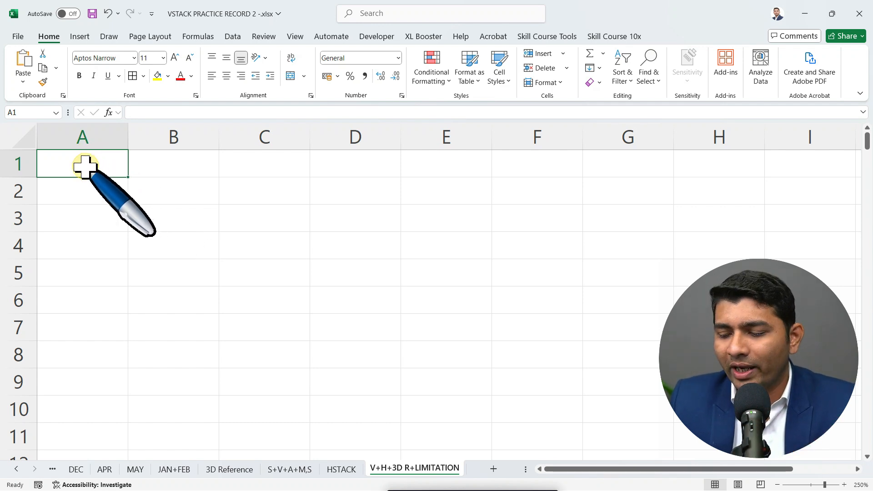
pyautogui.write('SUM')
pyautogui.press('Tab')
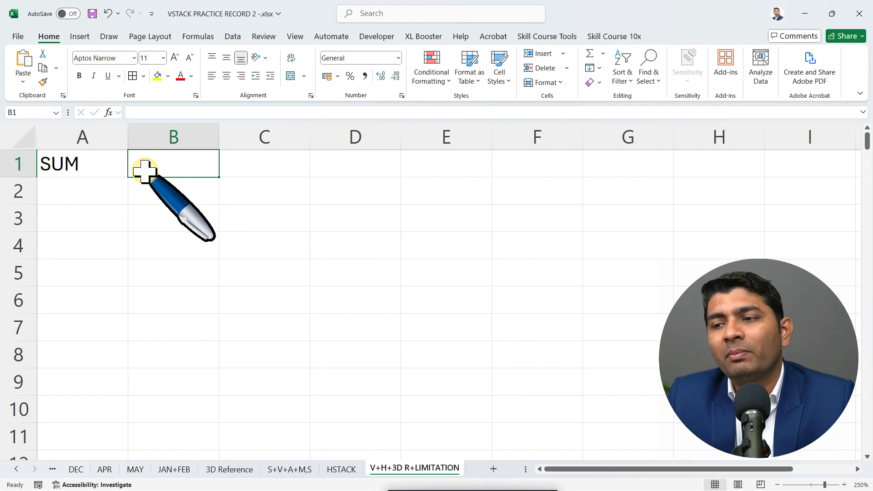
# Step: Total the Quantity column across the JAN to MAY sheets in B1 with =SUM('JAN:MAY'!H2:H32)
pyautogui.write('=SUM')
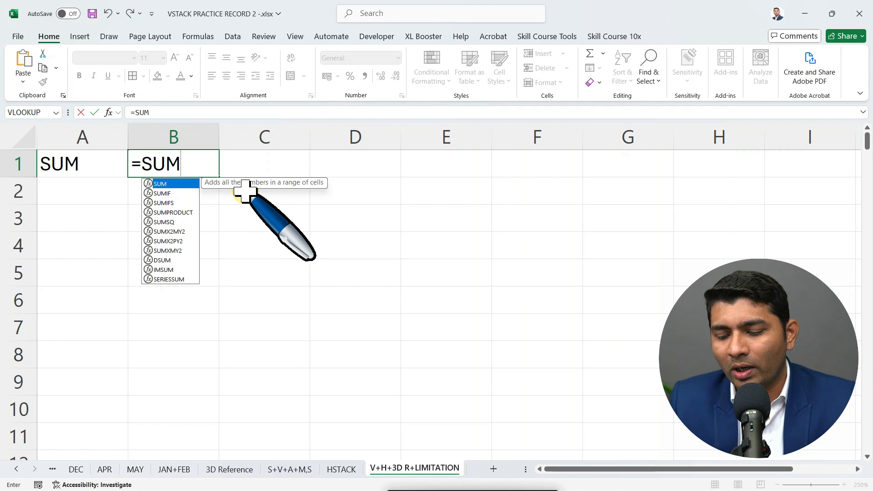
pyautogui.write('(')
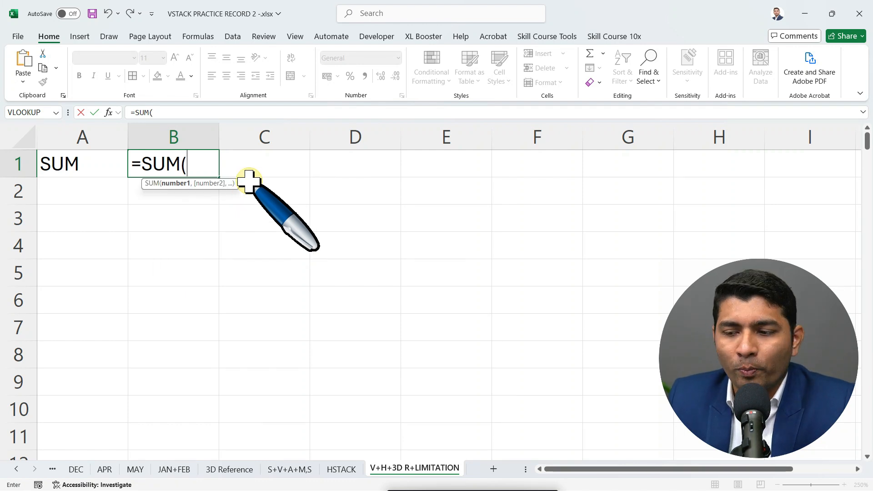
pyautogui.click(52, 469)
pyautogui.click(53, 468)
pyautogui.click(52, 469)
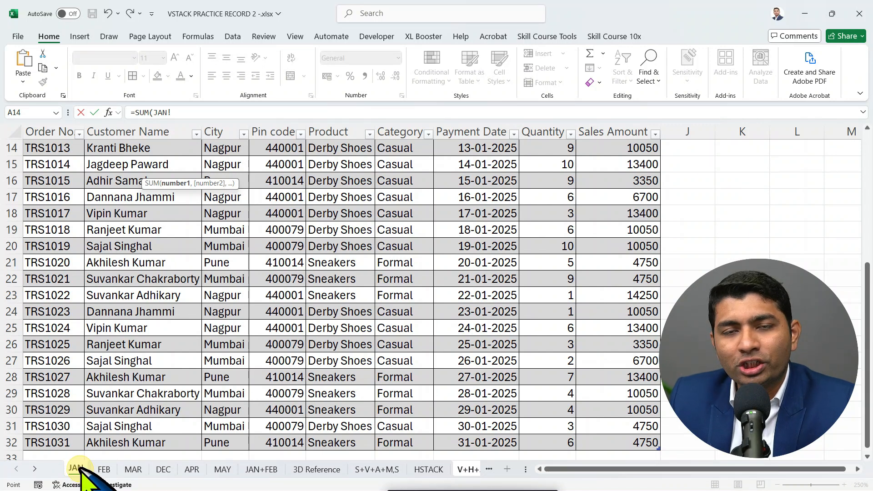
pyautogui.keyDown('shift'); pyautogui.click(222, 470); pyautogui.keyUp('shift')
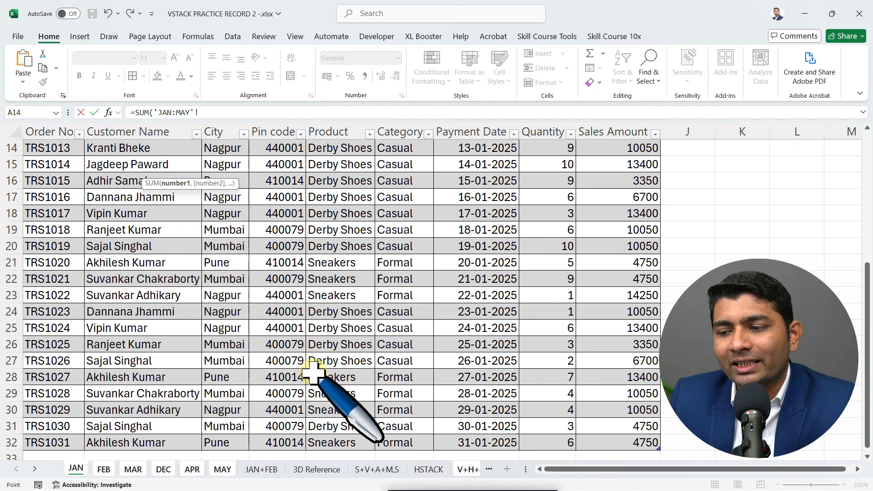
pyautogui.scroll(5, 313, 374)
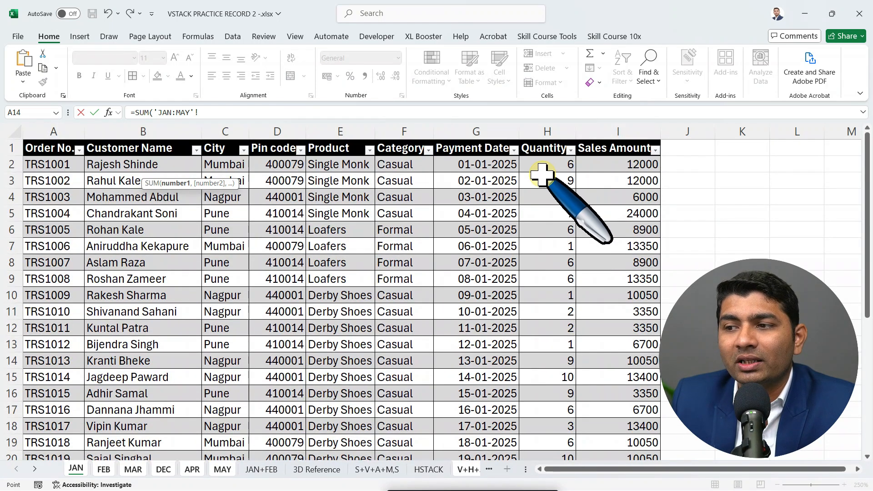
pyautogui.click(549, 165)
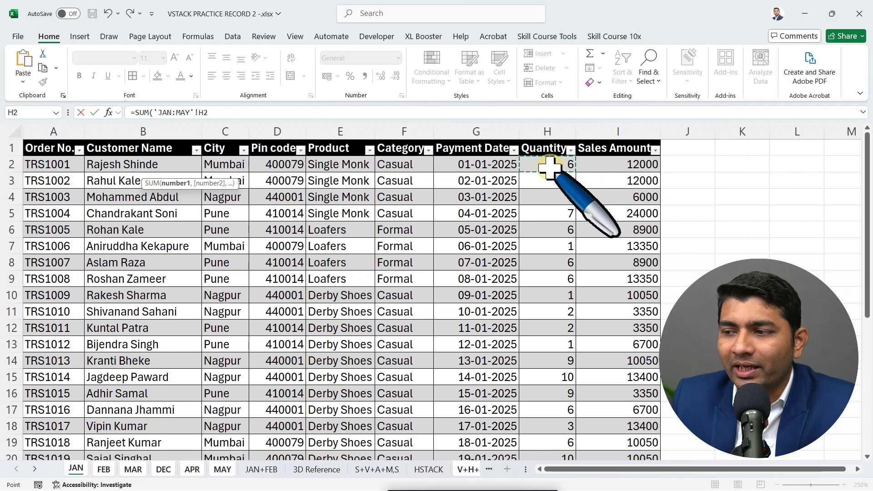
pyautogui.hotkey('ctrl', 'shift', 'Down')
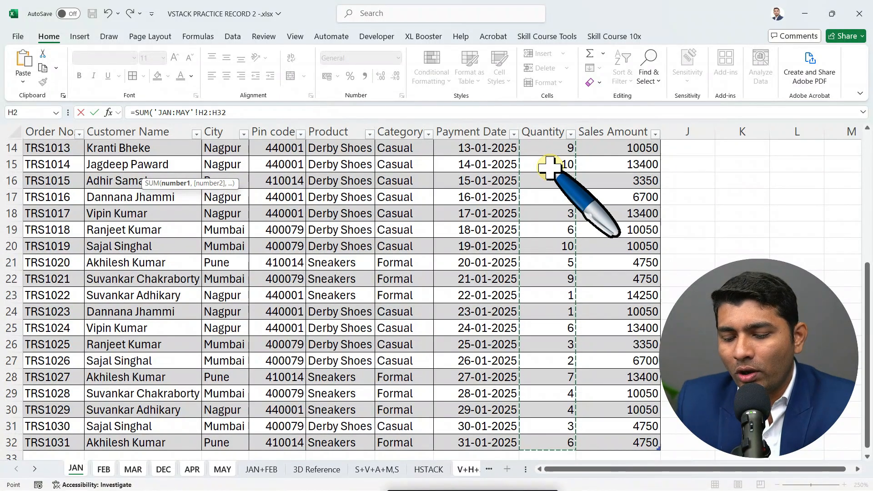
pyautogui.write(')')
pyautogui.press('Return')
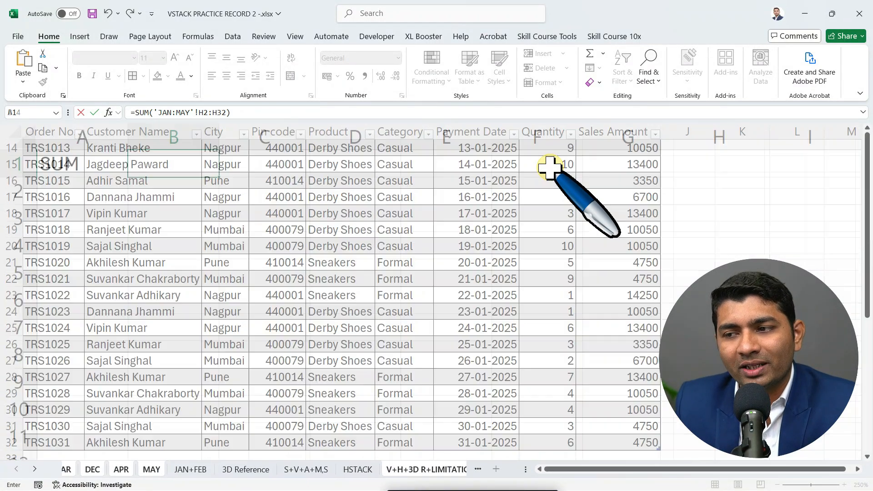
# Step: Make the SUM result in B1 bold
pyautogui.click(105, 166)
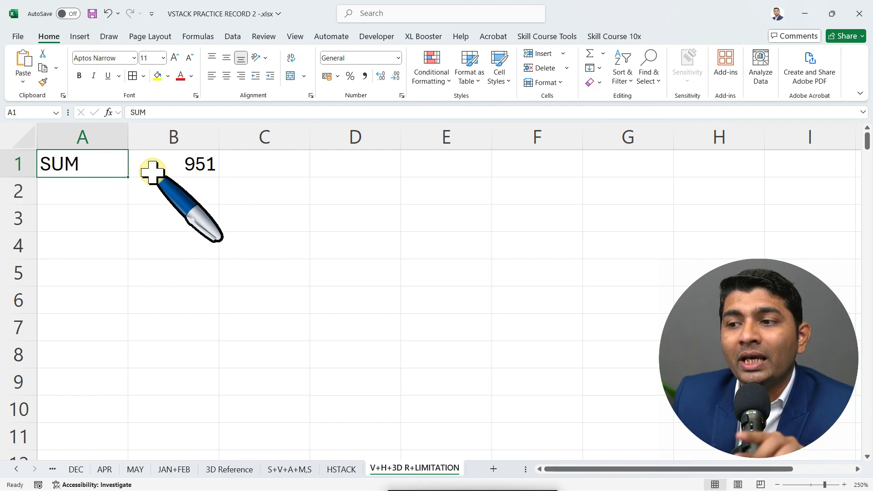
pyautogui.click(175, 165)
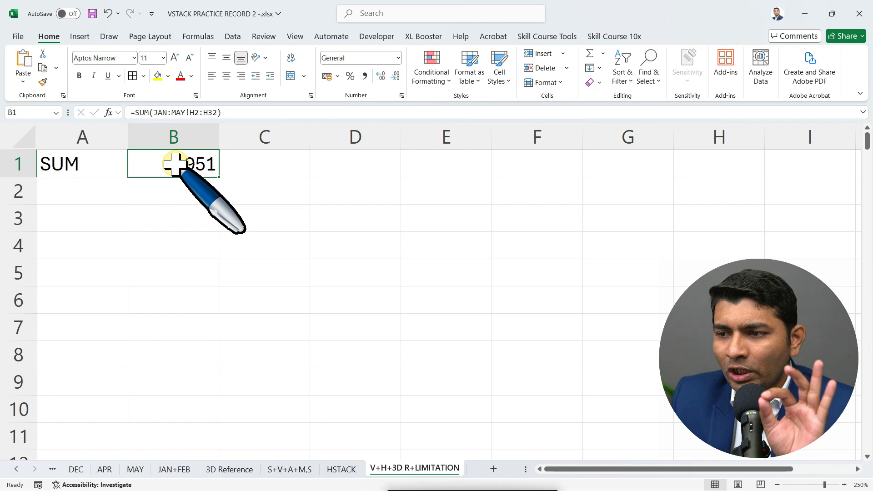
pyautogui.hotkey('ctrl', 'b')
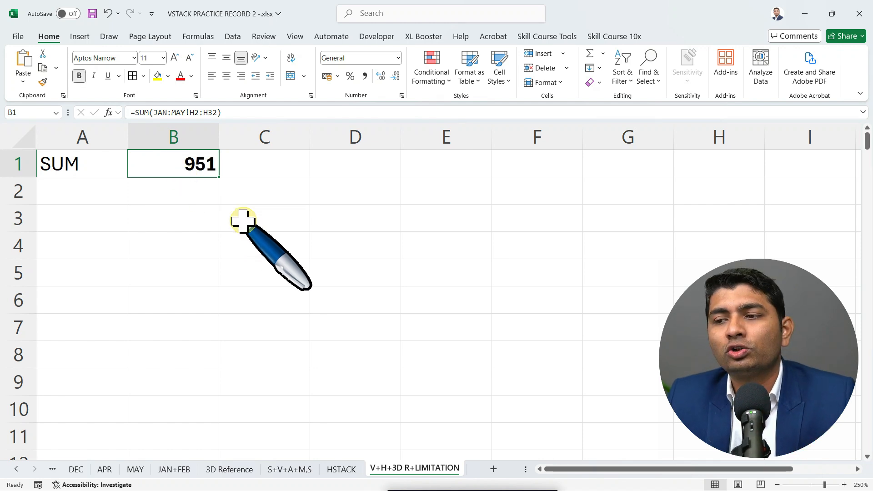
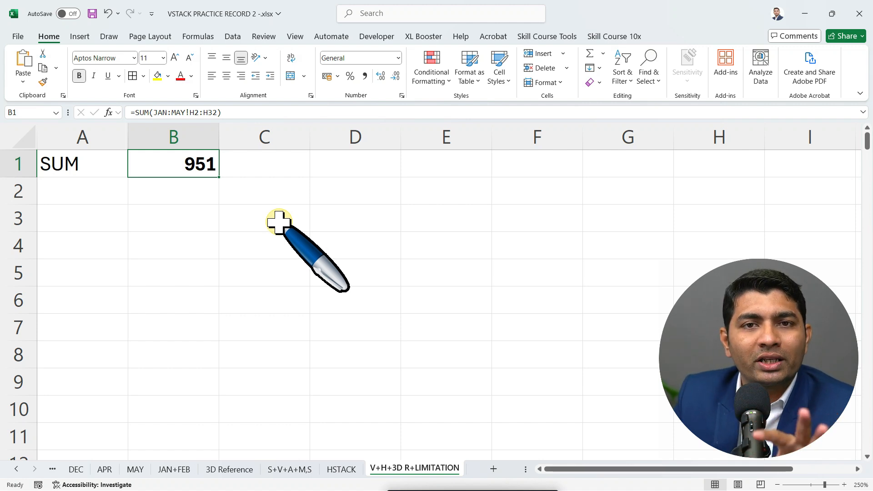
# Step: Enter the label SUMIF in cell A3
pyautogui.click(101, 221)
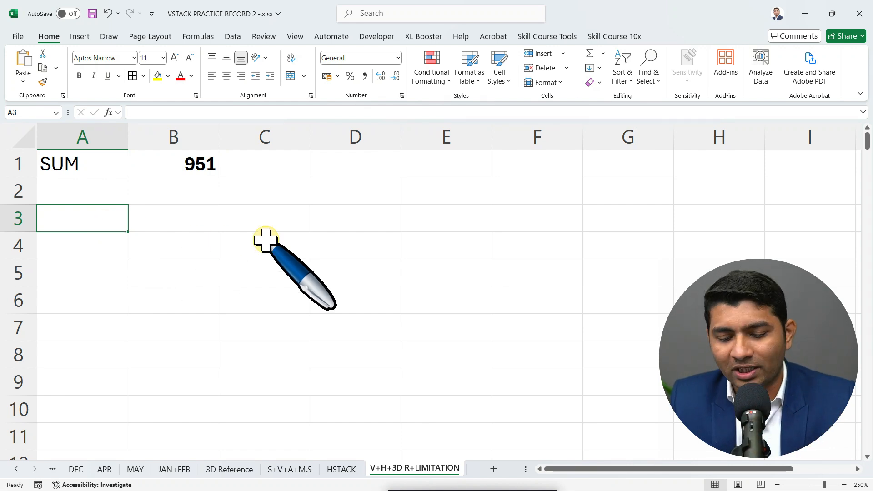
pyautogui.write('SUMIF')
pyautogui.press('Tab')
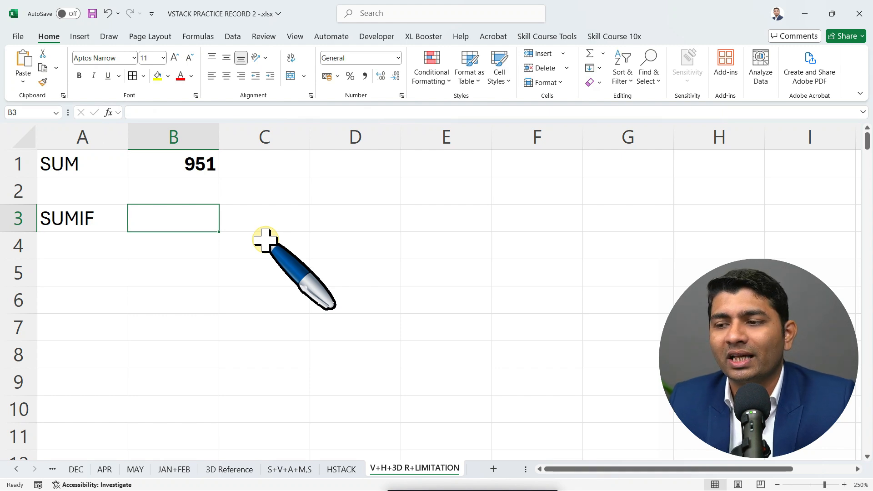
# Step: Start a SUMIF formula in B3 with the City column across the JAN to MAY sheets, 'JAN:MAY'!C2:C32, as its range
pyautogui.write('=')
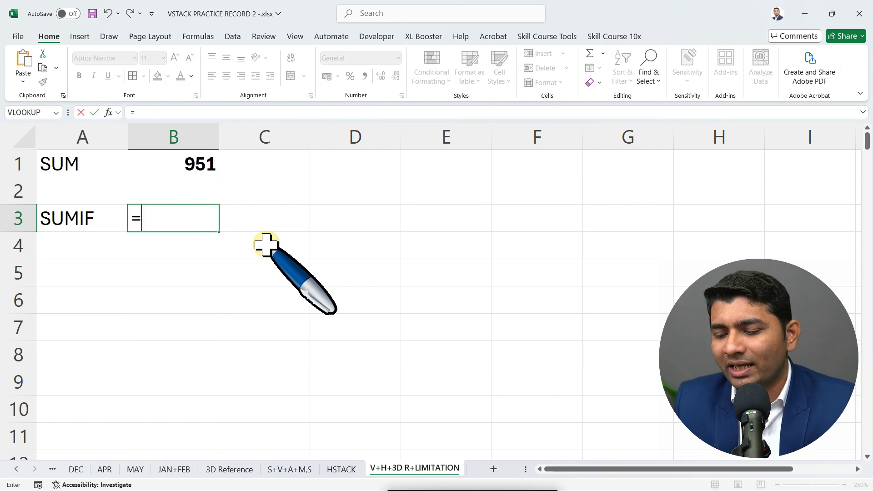
pyautogui.write('SUMIF(')
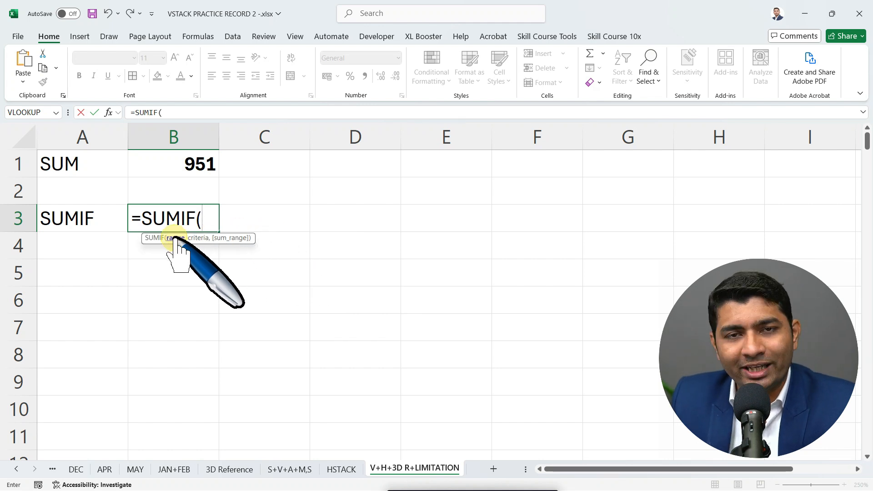
pyautogui.click(52, 469)
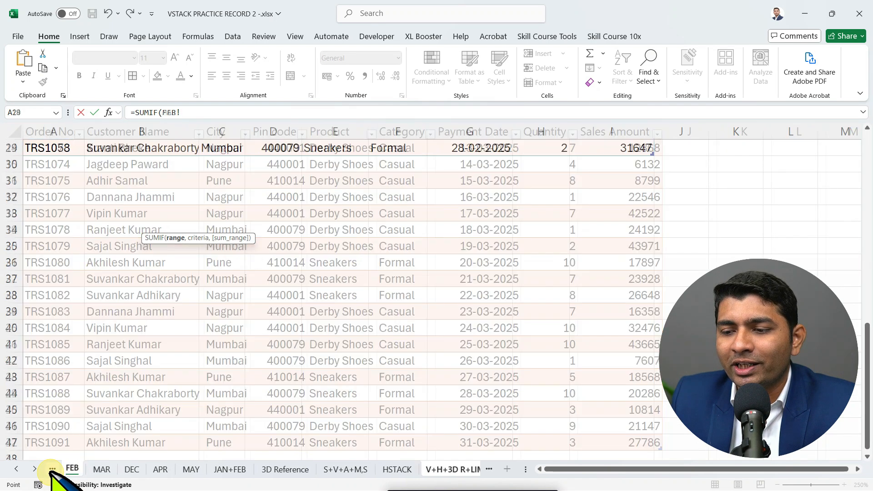
pyautogui.click(68, 469)
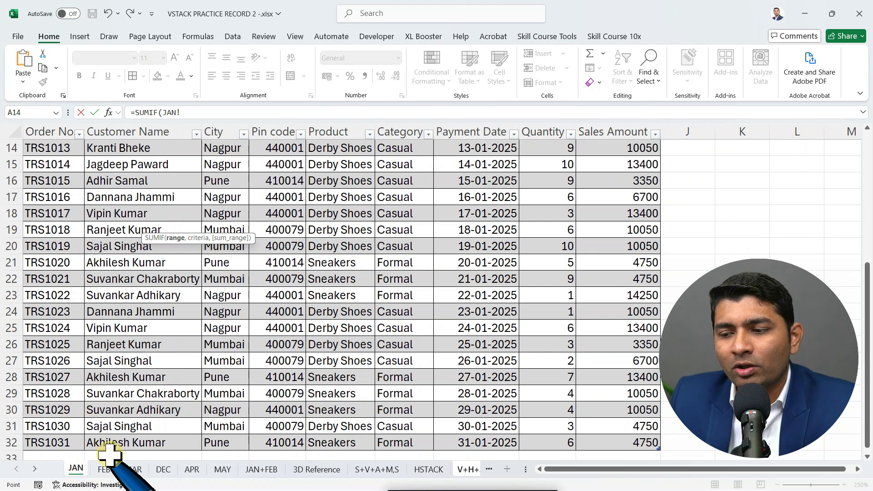
pyautogui.keyDown('shift'); pyautogui.click(224, 470); pyautogui.keyUp('shift')
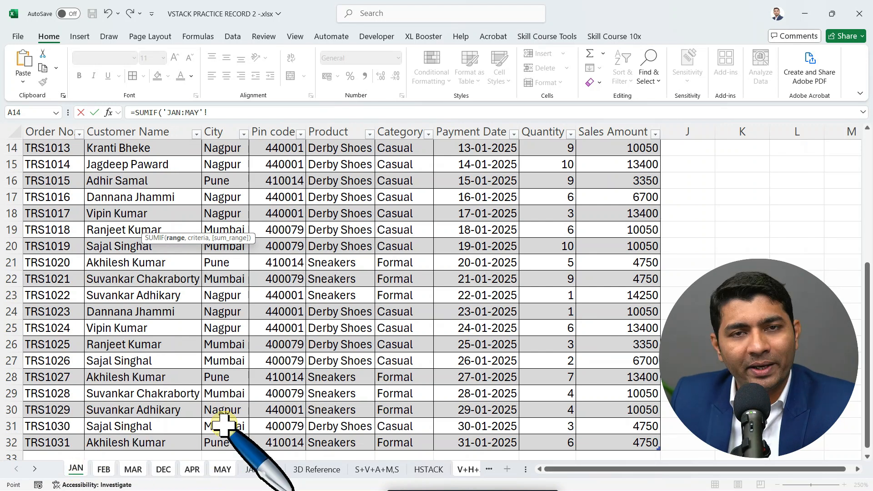
pyautogui.scroll(5, 224, 423)
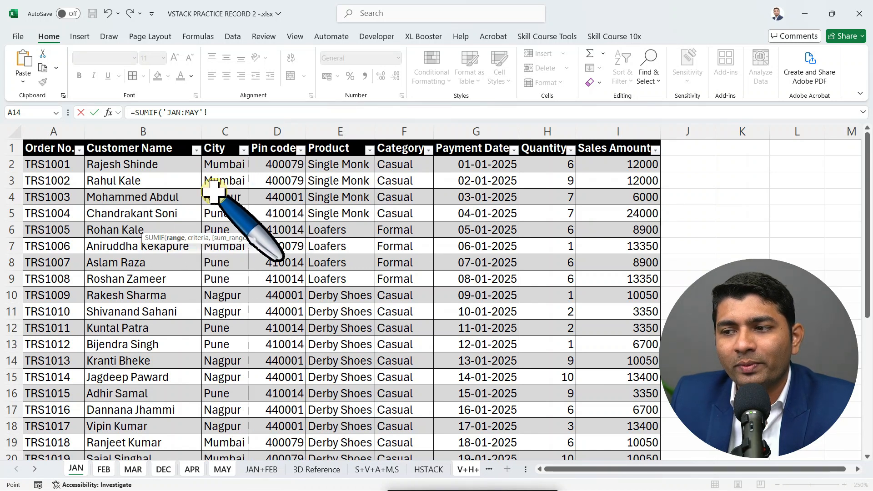
pyautogui.click(224, 166)
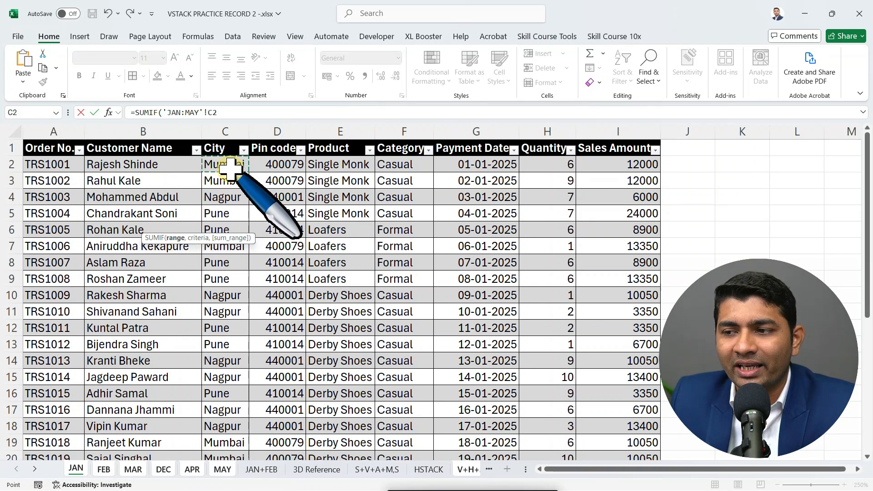
pyautogui.hotkey('ctrl', 'shift', 'Down')
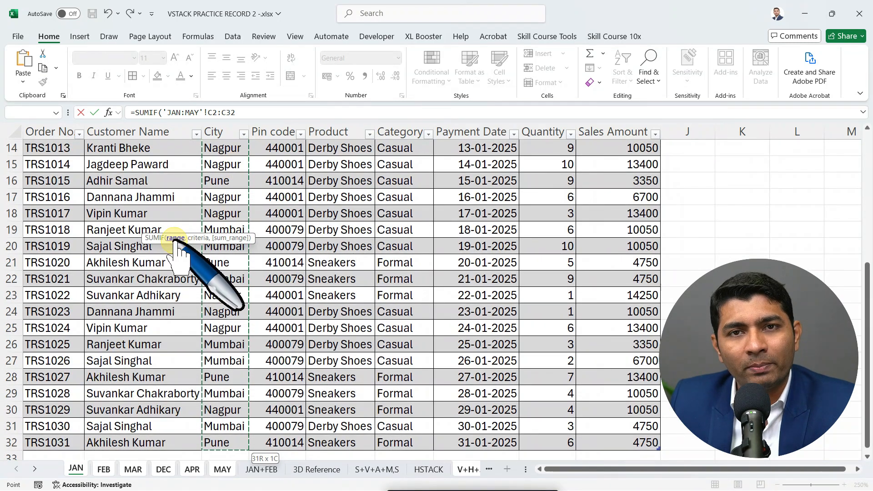
# Step: Complete the SUMIF with the criterion "MUMBAI" and the Quantity column 'JAN:MAY'!H2:H32 as the sum range
pyautogui.write(',"MUMBAI",')
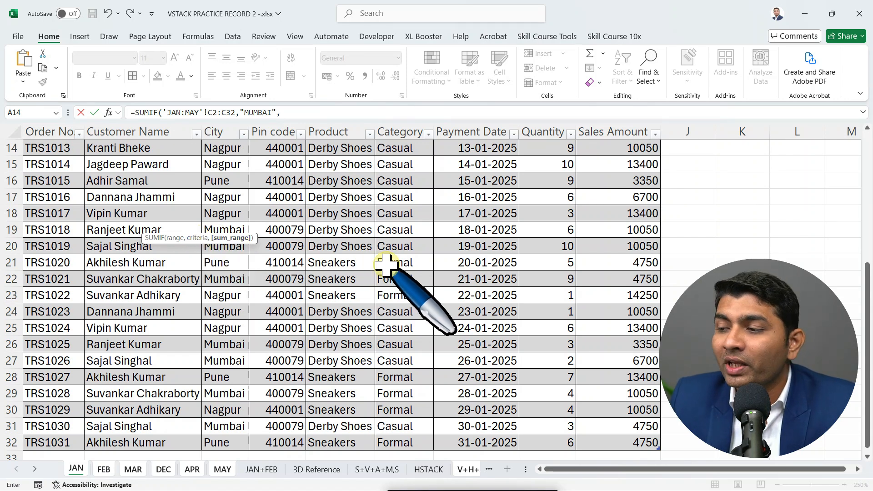
pyautogui.scroll(5, 389, 262)
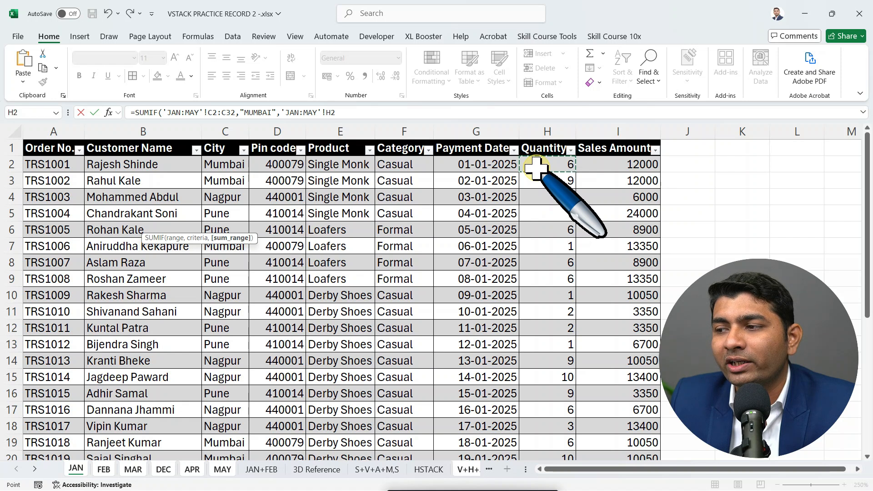
pyautogui.hotkey('ctrl', 'shift', 'Down')
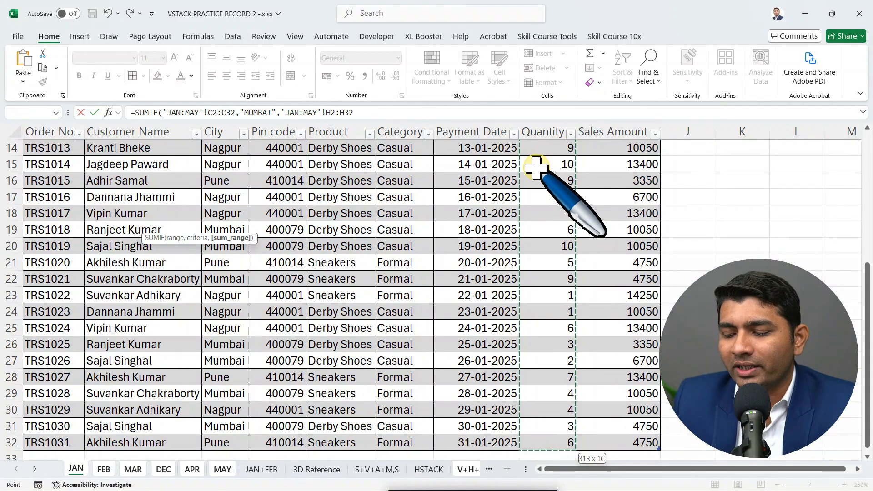
pyautogui.write(')')
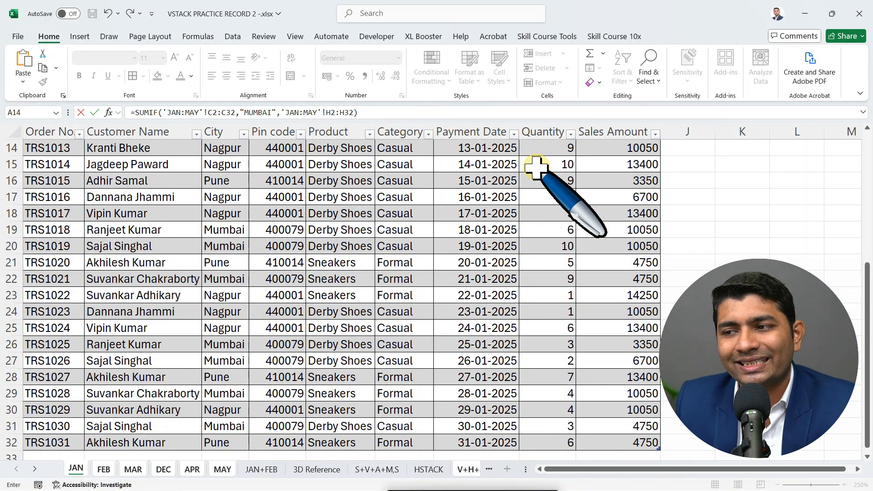
pyautogui.press('Return')
# Step: Review the SUMIF formula in B3 and make the cell bold
pyautogui.click(200, 220)
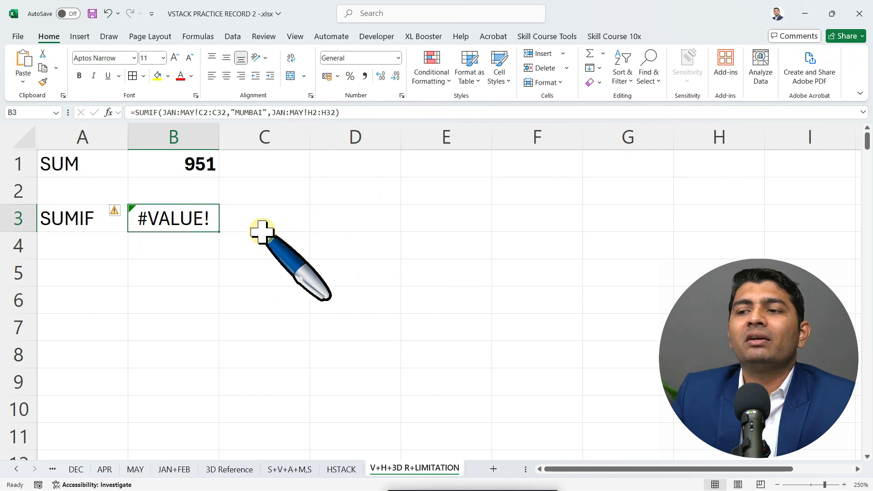
pyautogui.press('F2')
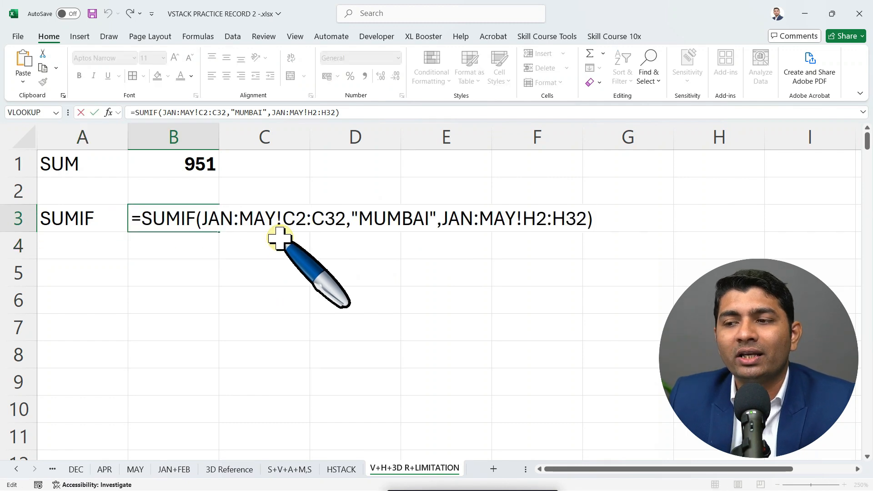
pyautogui.press('Escape')
pyautogui.click(79, 76)
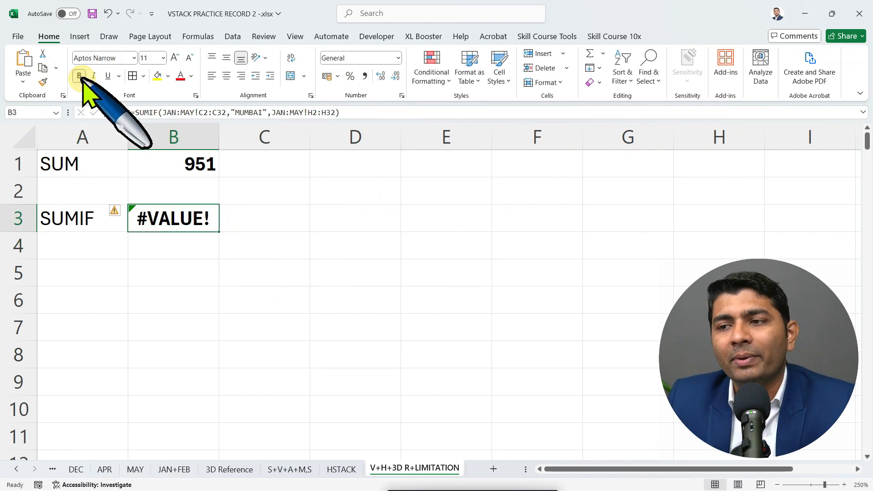
# Step: Examine the range, criteria and sum_range arguments of the SUMIF formula in B3
pyautogui.doubleClick(197, 219)
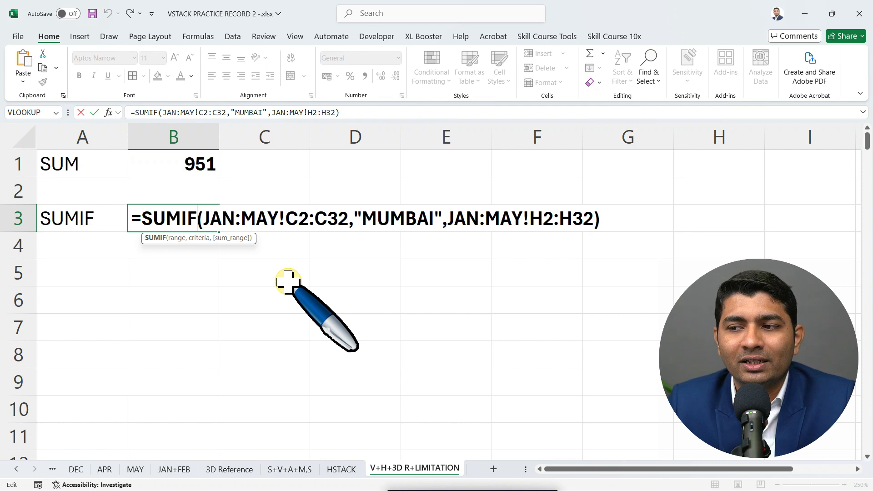
pyautogui.click(285, 219)
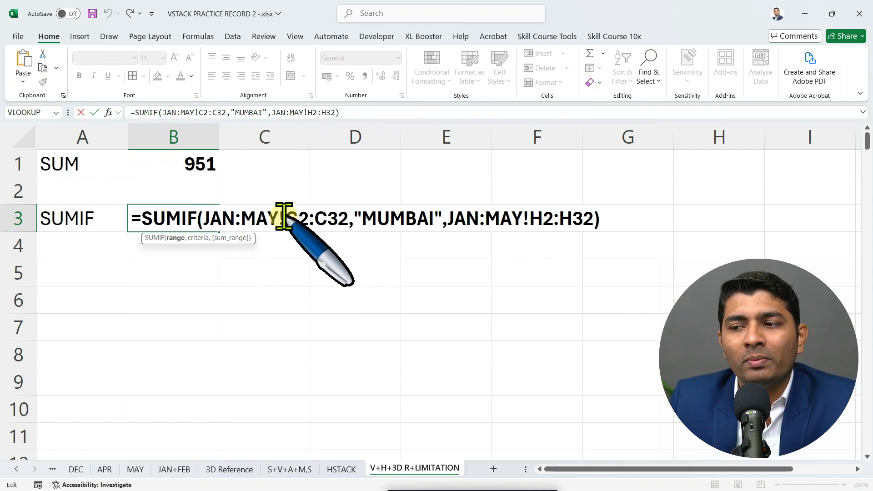
pyautogui.click(390, 219)
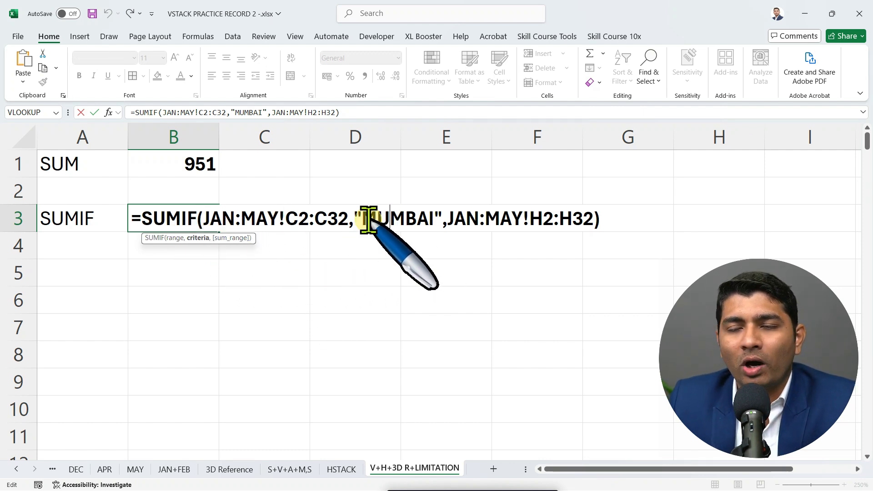
pyautogui.click(459, 218)
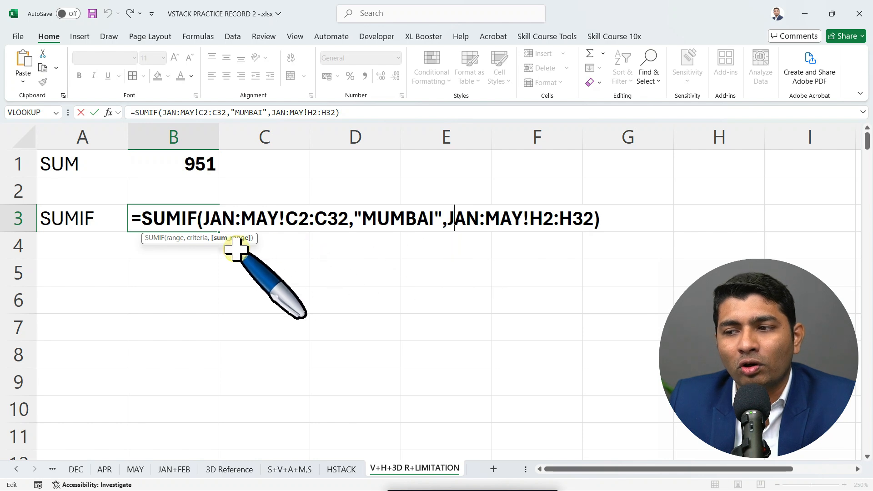
pyautogui.click(618, 220)
pyautogui.press('Return')
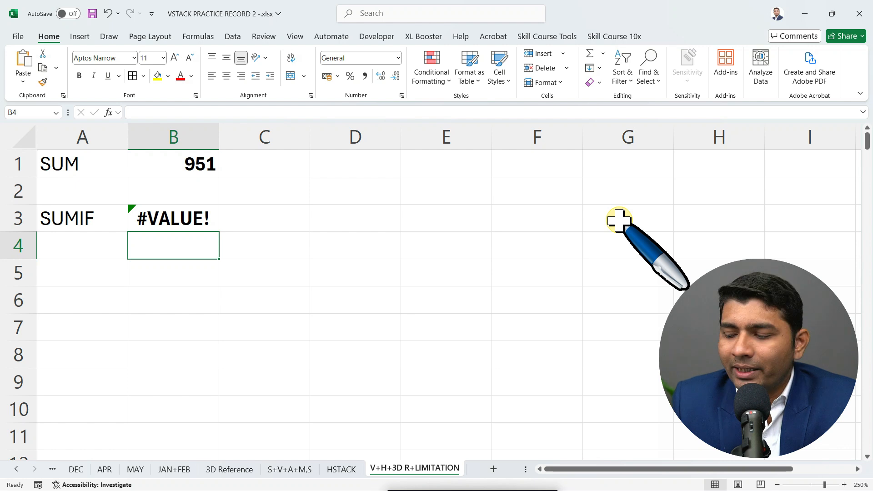
pyautogui.press('Up')
pyautogui.doubleClick(202, 221)
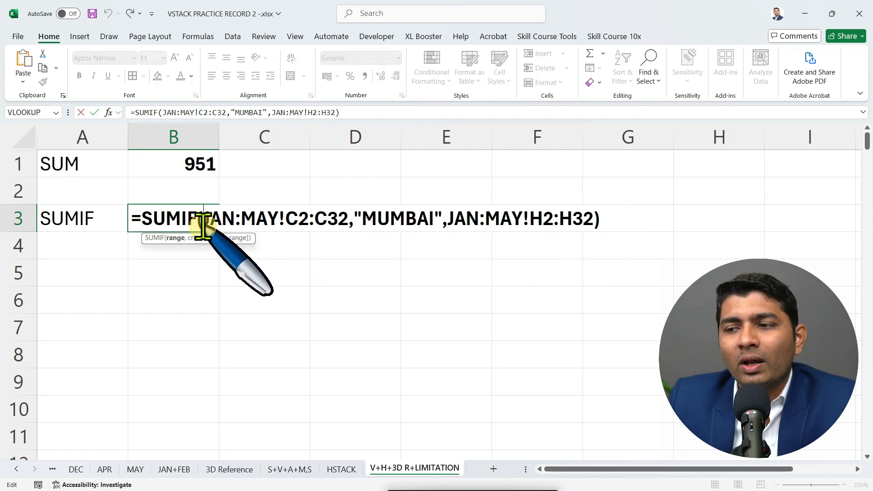
pyautogui.moveTo(148, 219); pyautogui.dragTo(208, 219)
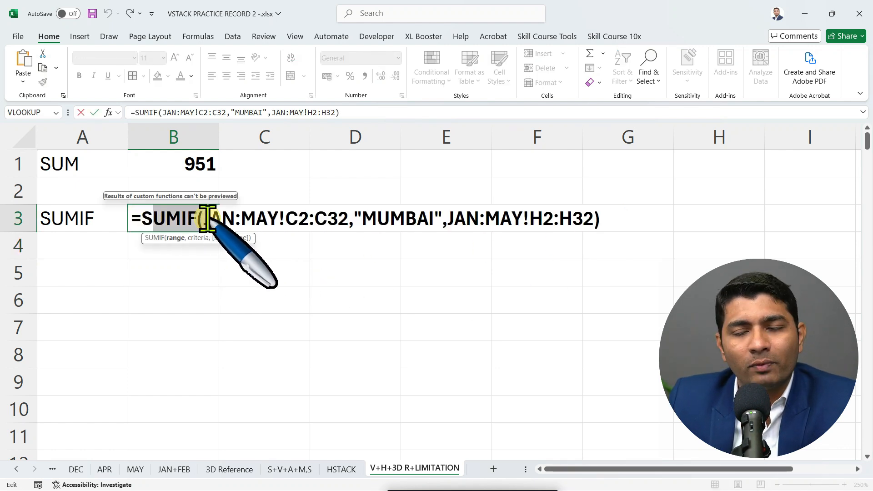
pyautogui.press('Return')
# Step: Start a SUMIF formula in B5 whose range is a VSTACK of the City column, 'JAN:MAY'!C2:C32
pyautogui.press('Return')
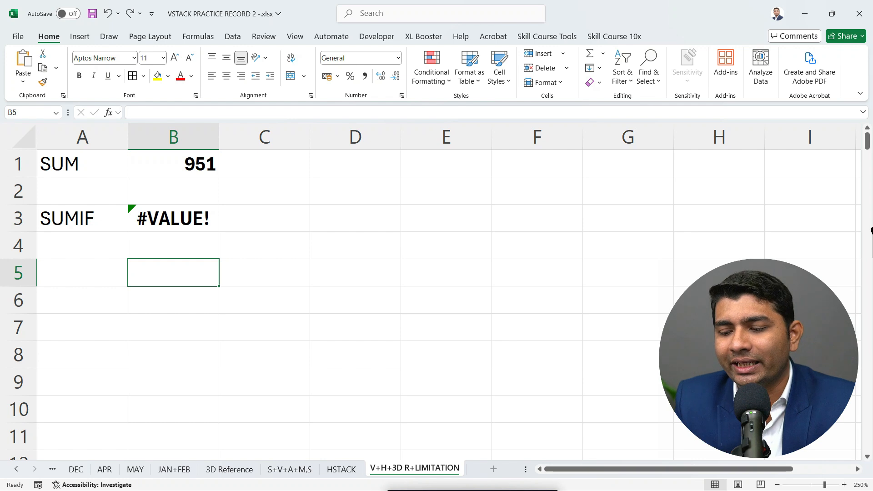
pyautogui.write('=SUM')
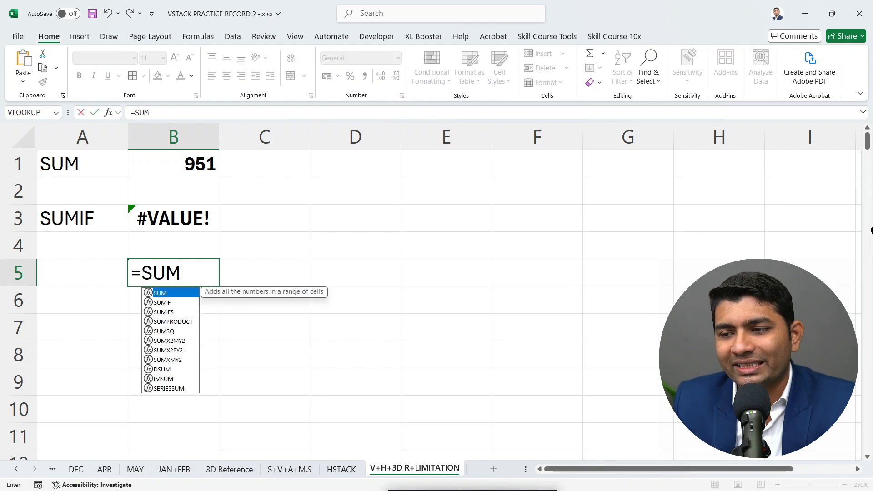
pyautogui.write('IF(VSTACK(')
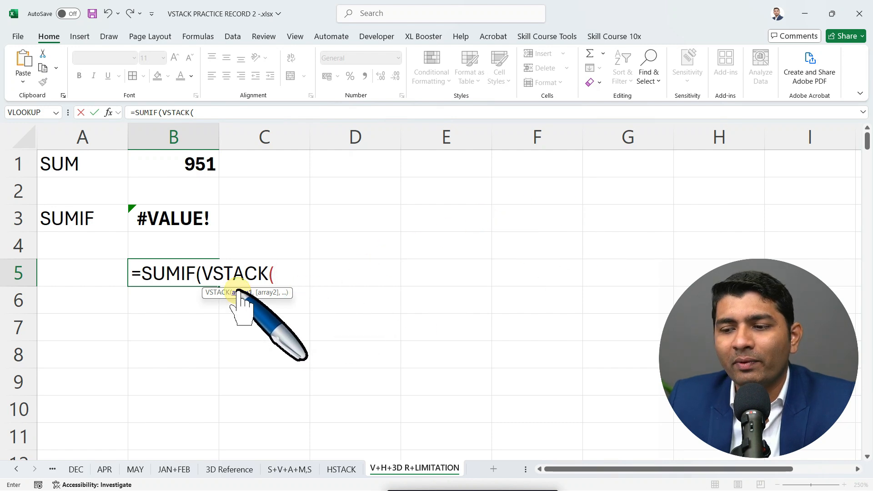
pyautogui.click(53, 469)
pyautogui.click(53, 470)
pyautogui.click(52, 469)
pyautogui.click(53, 470)
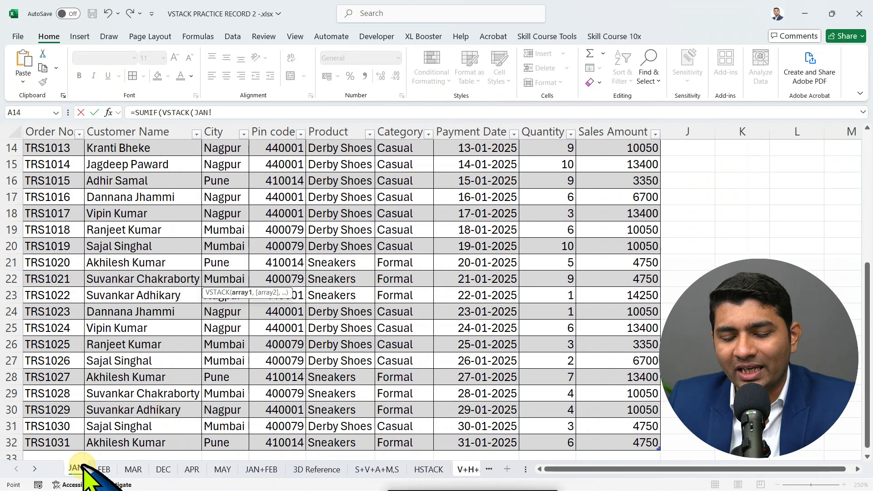
pyautogui.keyDown('shift'); pyautogui.click(222, 470); pyautogui.keyUp('shift')
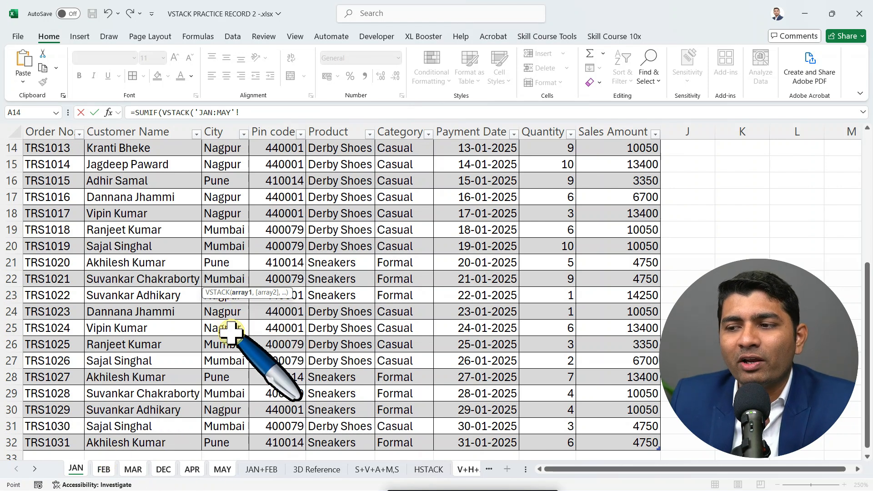
pyautogui.scroll(5, 231, 333)
pyautogui.click(225, 164)
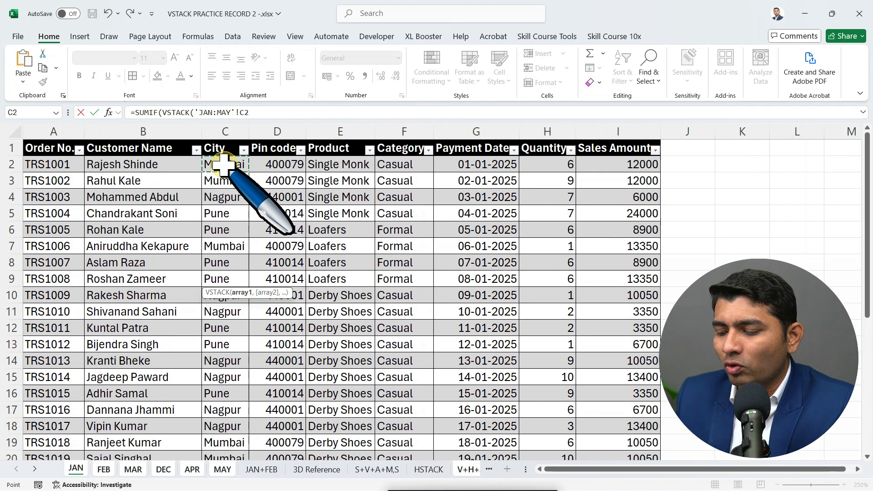
pyautogui.hotkey('ctrl', 'shift', 'Down')
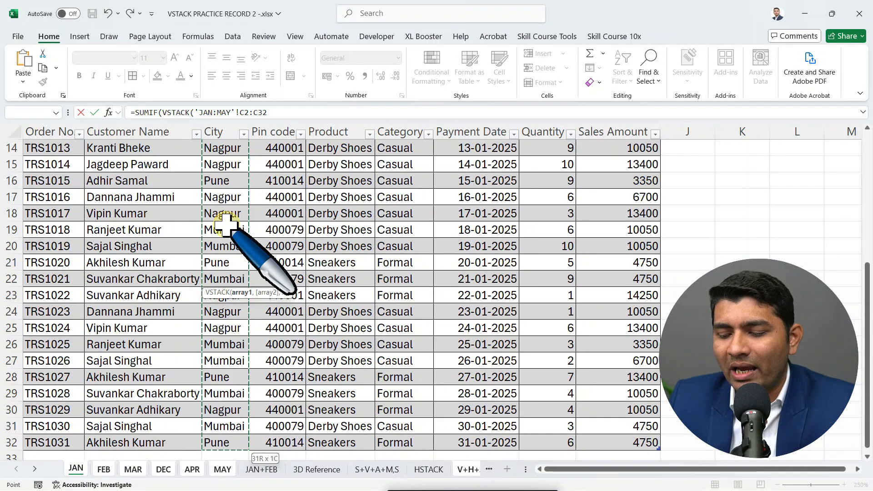
# Step: Add the Quantity column 'JAN:MAY'!H2:H32 as the second VSTACK array and close the VSTACK function
pyautogui.write(',')
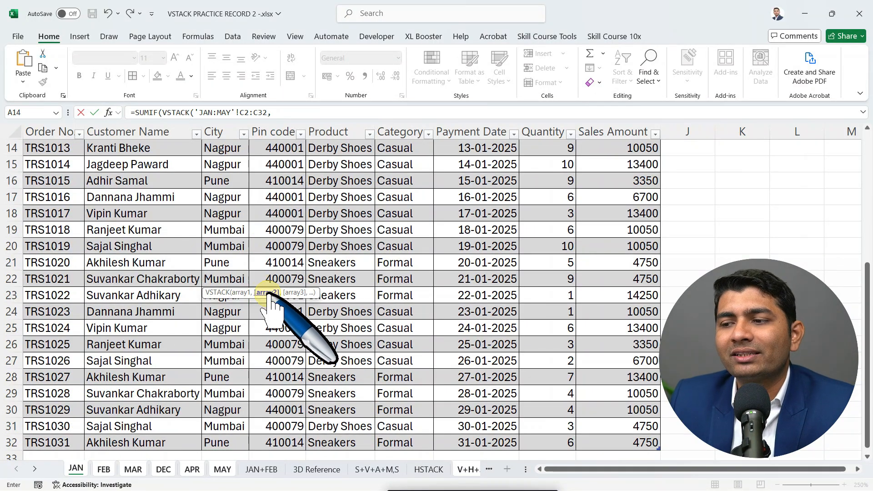
pyautogui.scroll(4, 503, 250)
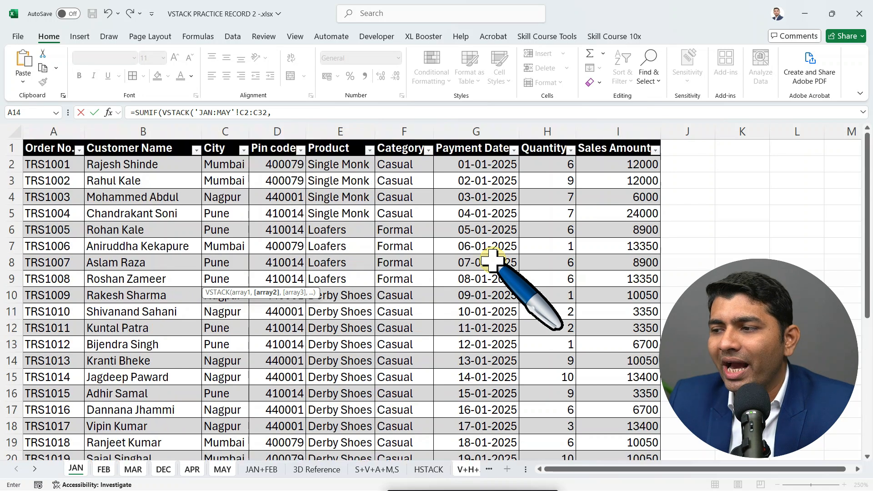
pyautogui.click(536, 166)
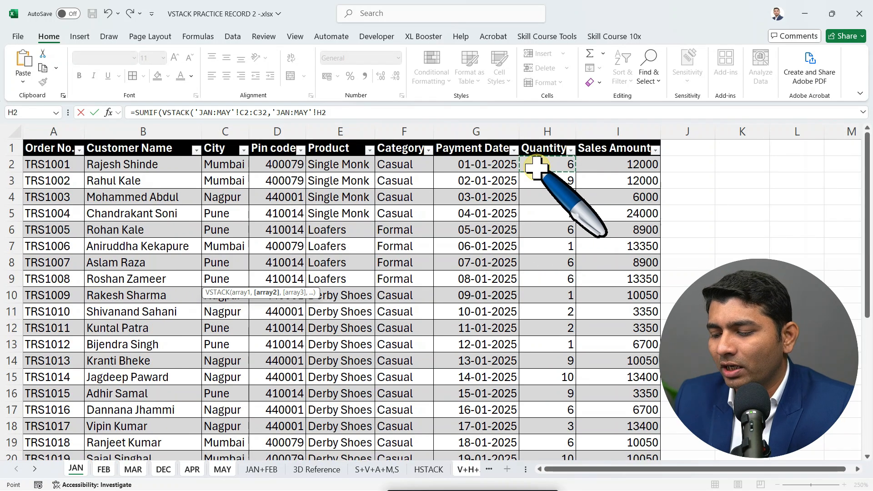
pyautogui.hotkey('ctrl', 'shift', 'Down')
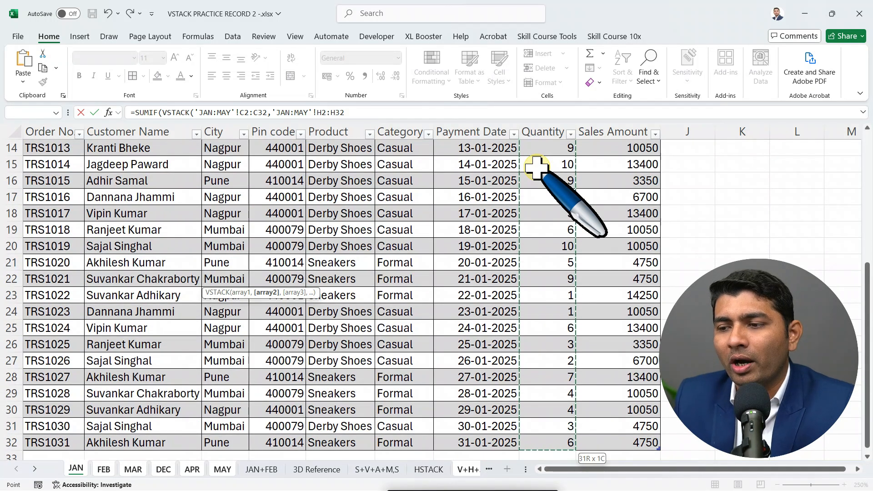
pyautogui.scroll(4, 549, 213)
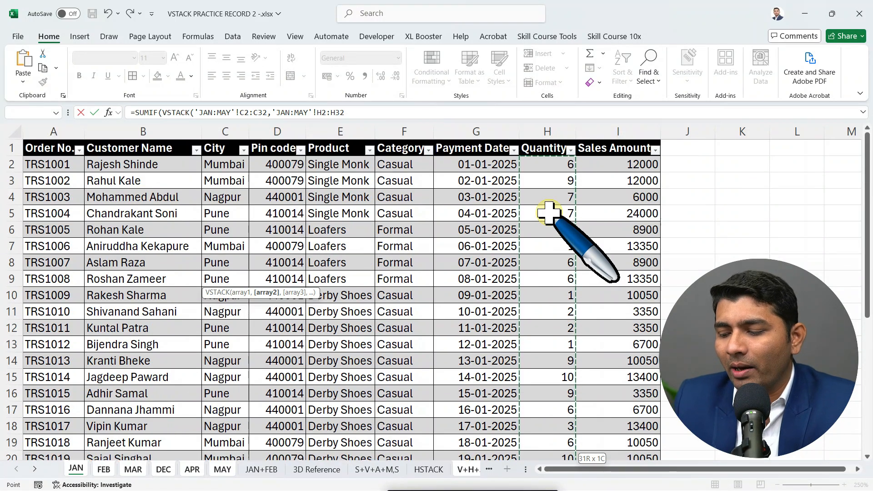
pyautogui.write(')')
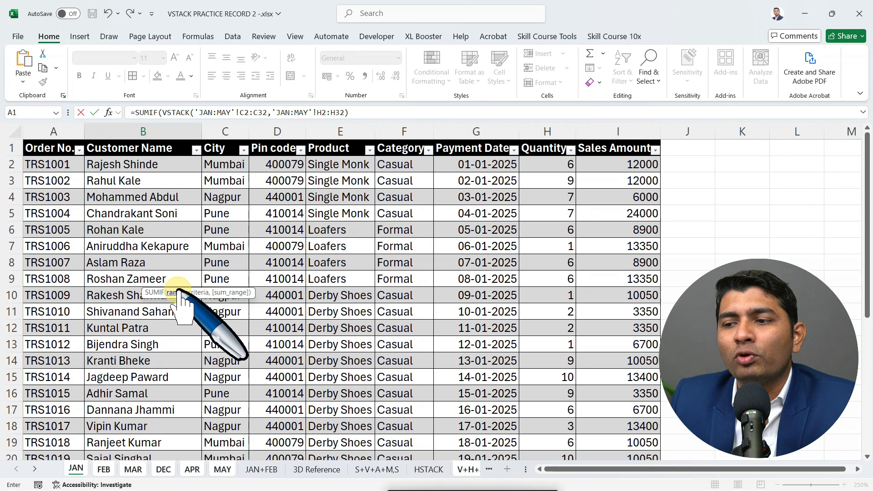
# Step: Complete the SUMIF formula in B5 with criteria ="MUMBAI" and sum_range 'JAN:MAY'!H2:H32, and try to enter it
pyautogui.moveTo(163, 113); pyautogui.dragTo(363, 112)
pyautogui.click(362, 111)
pyautogui.write(',="MUMBAI",\'JAN:MAY\'!H2')
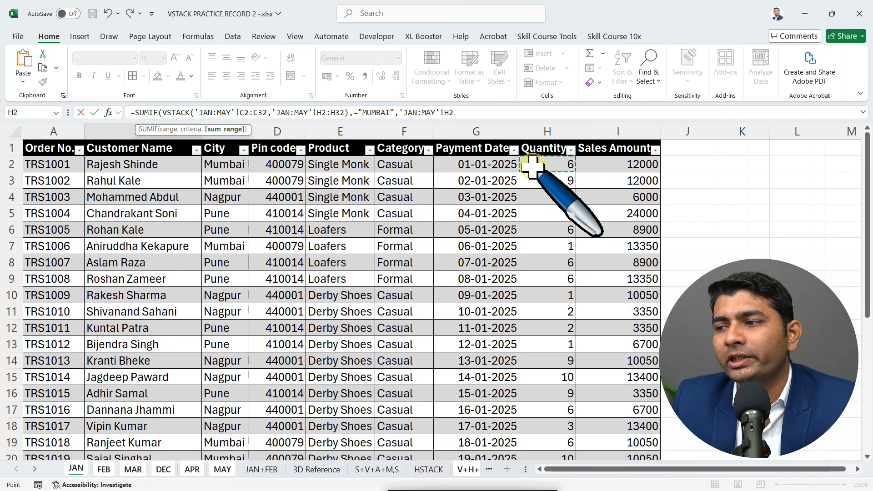
pyautogui.hotkey('ctrl', 'shift', 'Down')
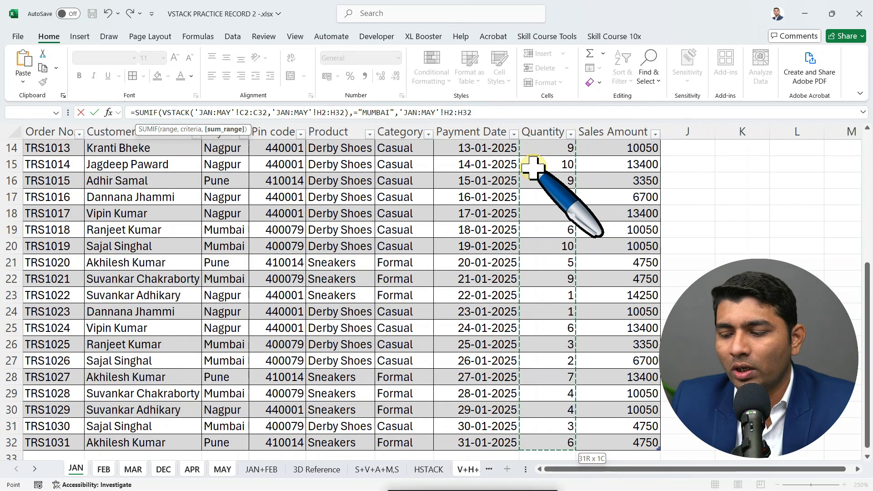
pyautogui.press('Return')
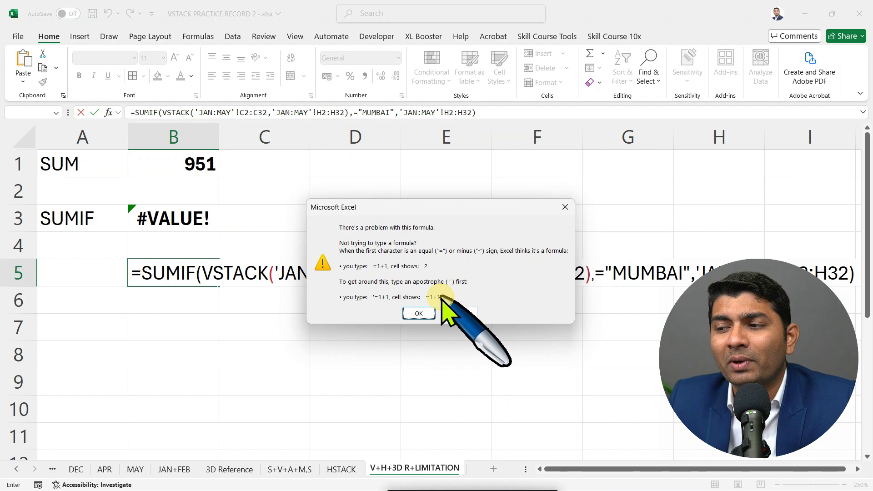
pyautogui.click(418, 314)
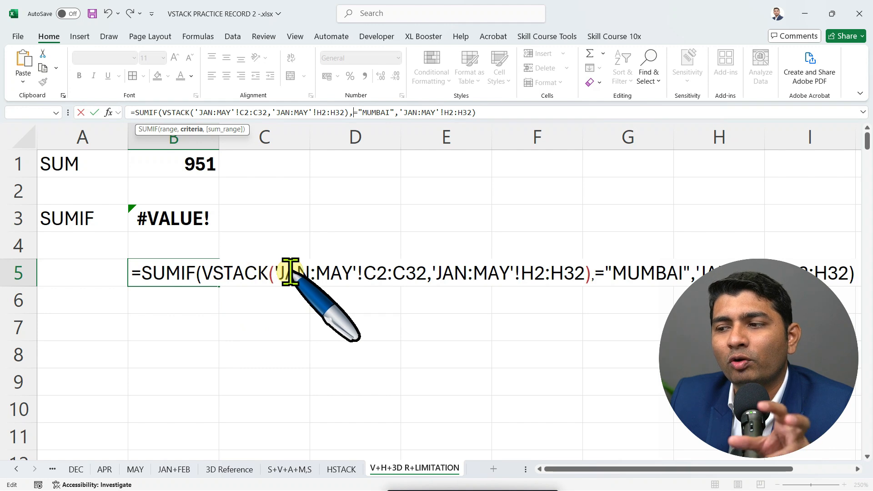
# Step: Remove the second array 'JAN:MAY'!H2:H32 from VSTACK in the B5 formula and try to enter it again
pyautogui.click(485, 275)
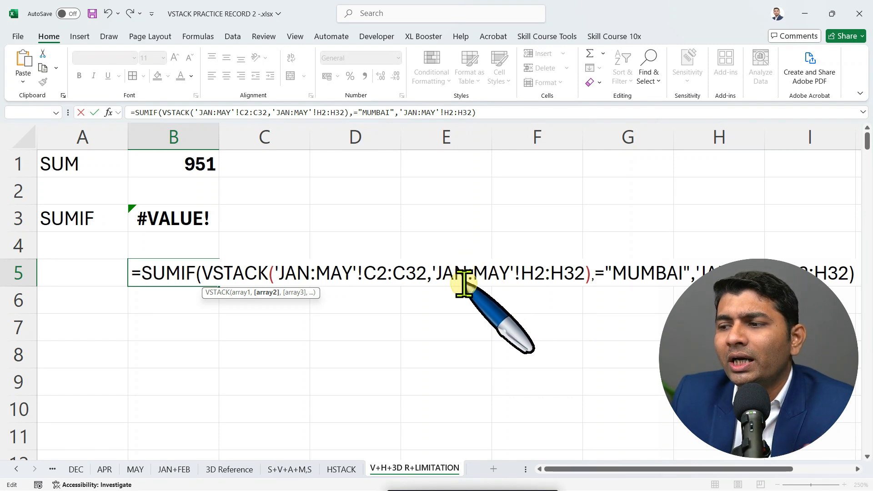
pyautogui.moveTo(437, 274); pyautogui.dragTo(564, 273)
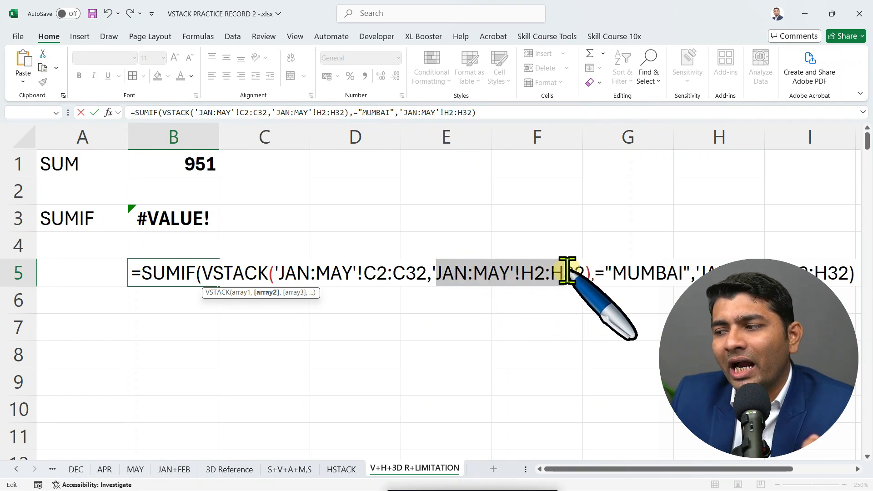
pyautogui.click(590, 274)
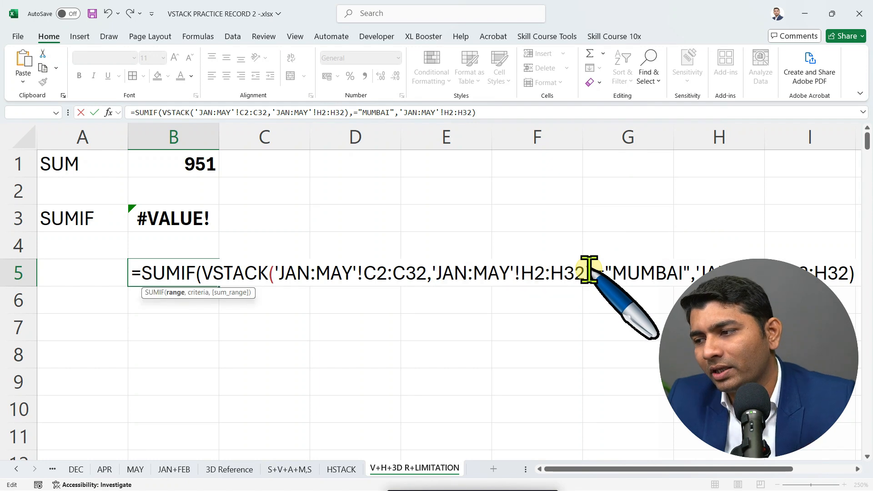
pyautogui.press('Left')
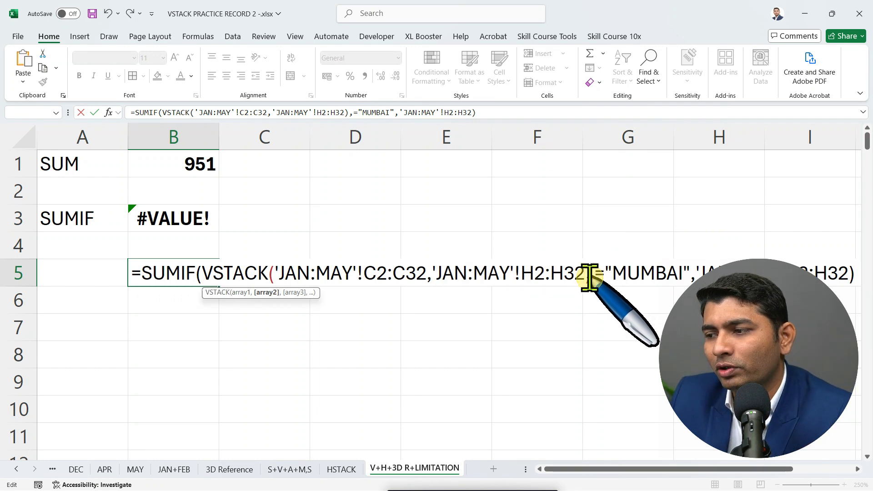
pyautogui.press('BackSpace')
pyautogui.press('BackSpace')
pyautogui.press('BackSpace')
pyautogui.press('BackSpace')
pyautogui.press('BackSpace')
pyautogui.press('BackSpace')
pyautogui.press('BackSpace')
pyautogui.press('BackSpace')
pyautogui.press('BackSpace')
pyautogui.press('BackSpace')
pyautogui.press('BackSpace')
pyautogui.press('BackSpace')
pyautogui.press('BackSpace')
pyautogui.press('BackSpace')
pyautogui.press('BackSpace')
pyautogui.press('BackSpace')
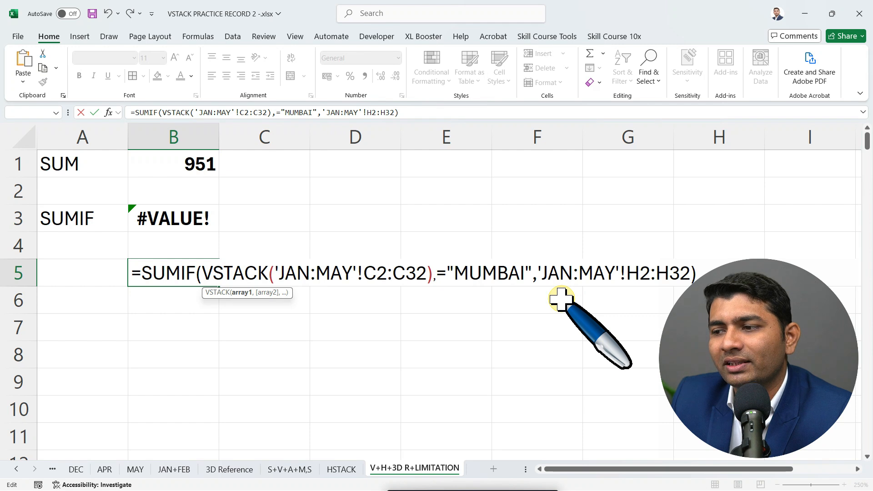
pyautogui.press('Return')
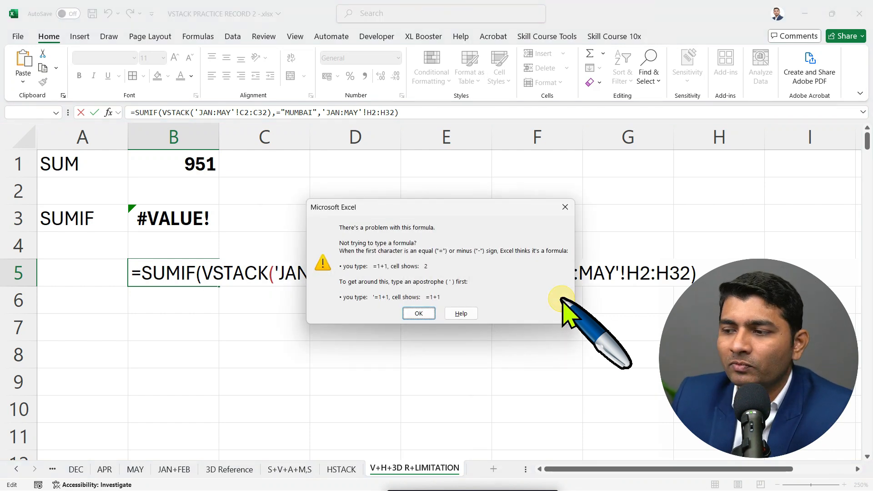
pyautogui.press('Return')
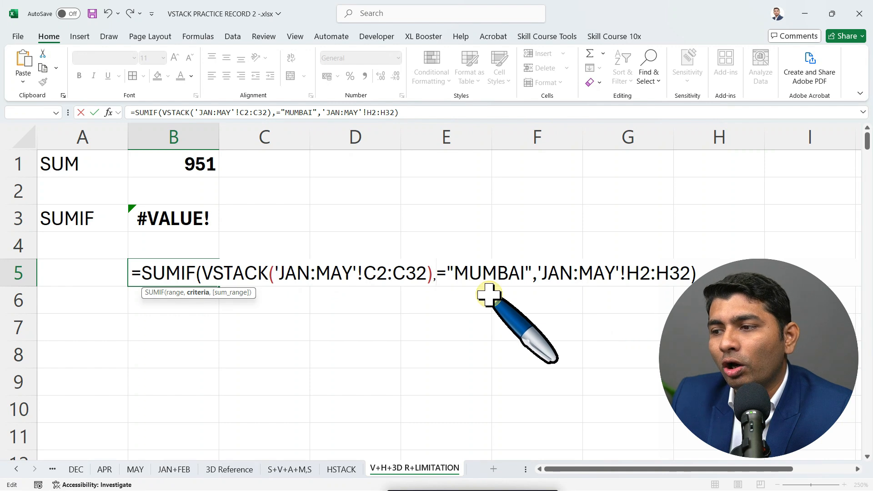
# Step: Try the B5 formula without the equals sign before "MUMBAI", and restore the sign
pyautogui.press('Delete')
pyautogui.press('Return')
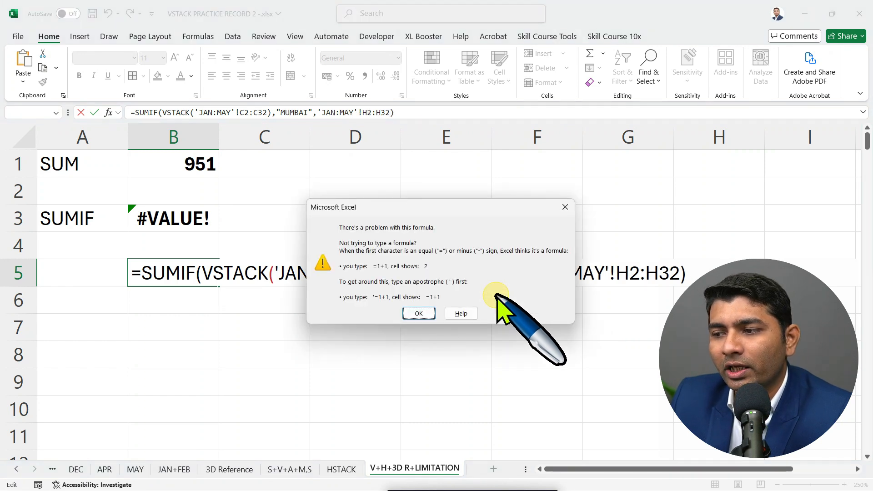
pyautogui.press('Return')
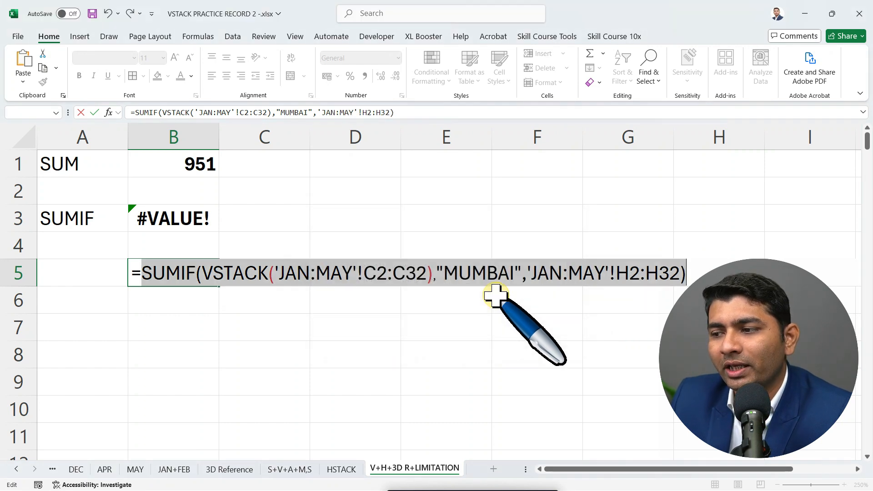
pyautogui.click(438, 273)
pyautogui.write('=')
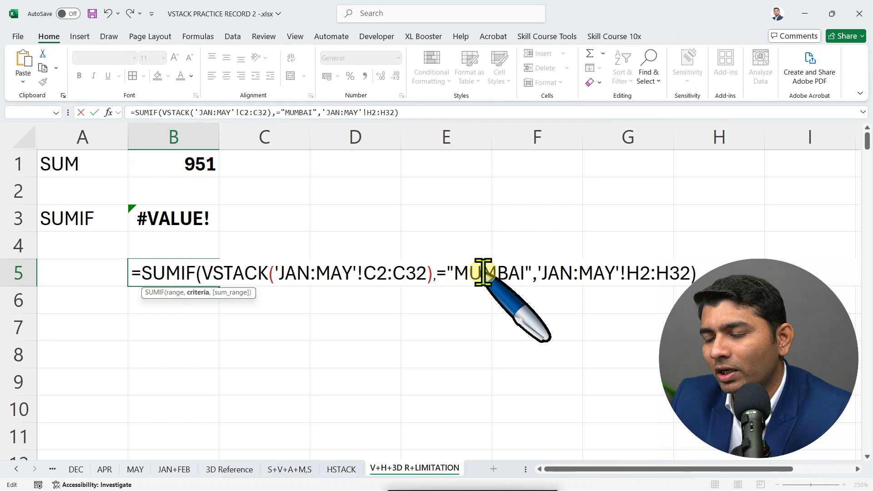
# Step: Try the B5 formula with the criteria =MUMBAI without quotation marks, and restore both quotation marks
pyautogui.press('Delete')
pyautogui.click(527, 273)
pyautogui.press('BackSpace')
pyautogui.press('Return')
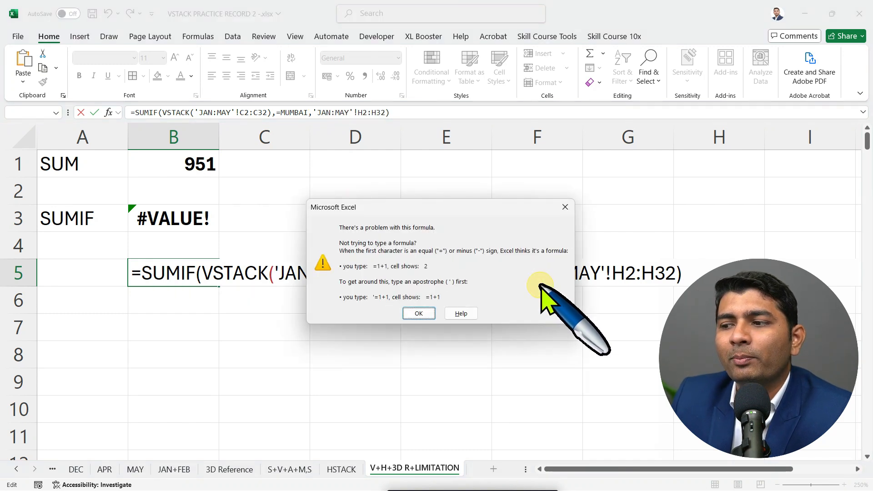
pyautogui.press('Return')
pyautogui.click(518, 278)
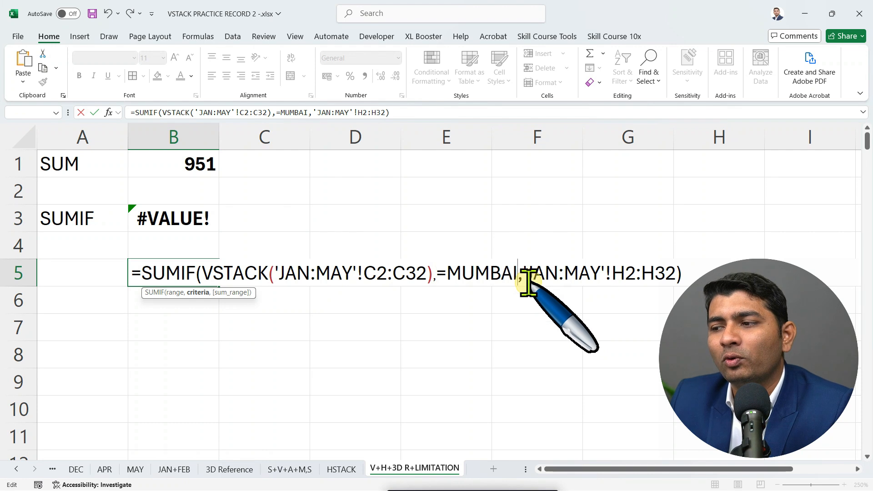
pyautogui.write('"')
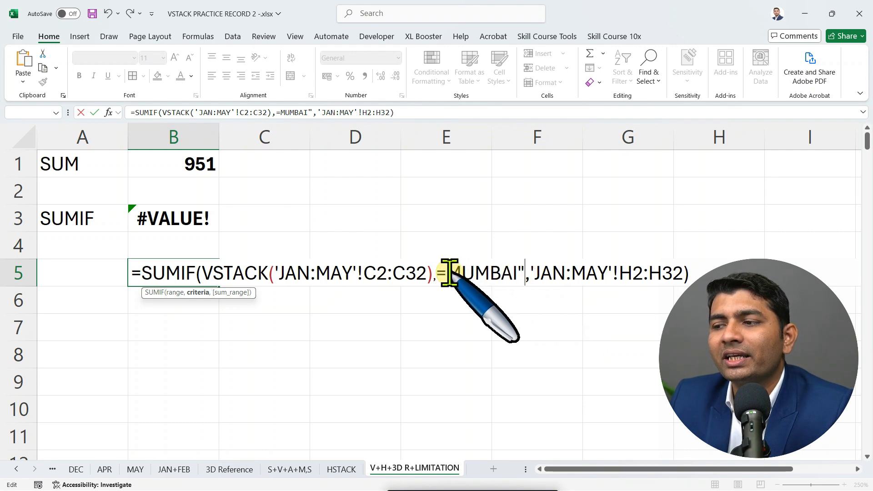
pyautogui.press('Left')
pyautogui.press('Left')
pyautogui.press('Left')
pyautogui.press('Left')
pyautogui.press('Left')
pyautogui.press('Left')
pyautogui.press('Left')
pyautogui.write('"')
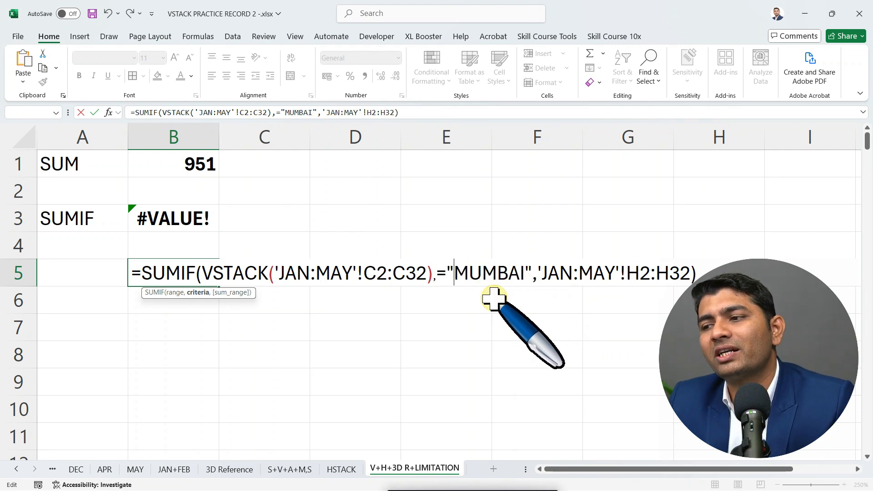
# Step: Store the SUMIF formula in B5 as plain text and move to cell B7
pyautogui.click(130, 268)
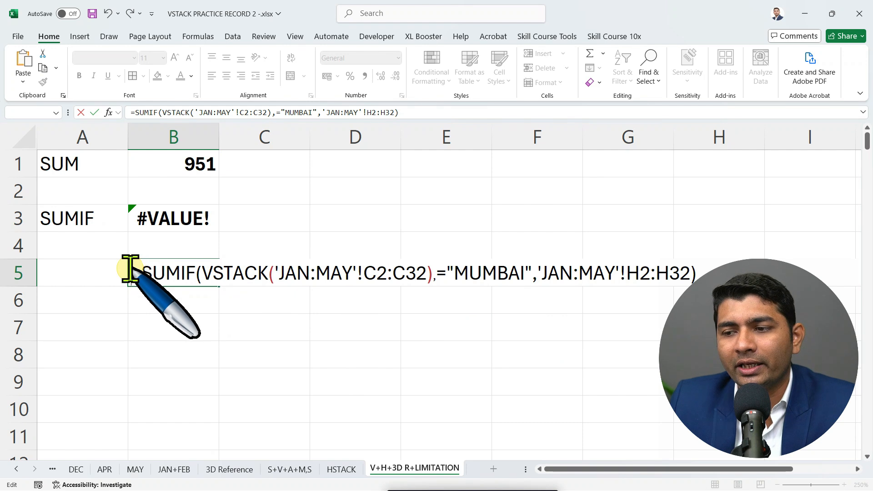
pyautogui.press('Return')
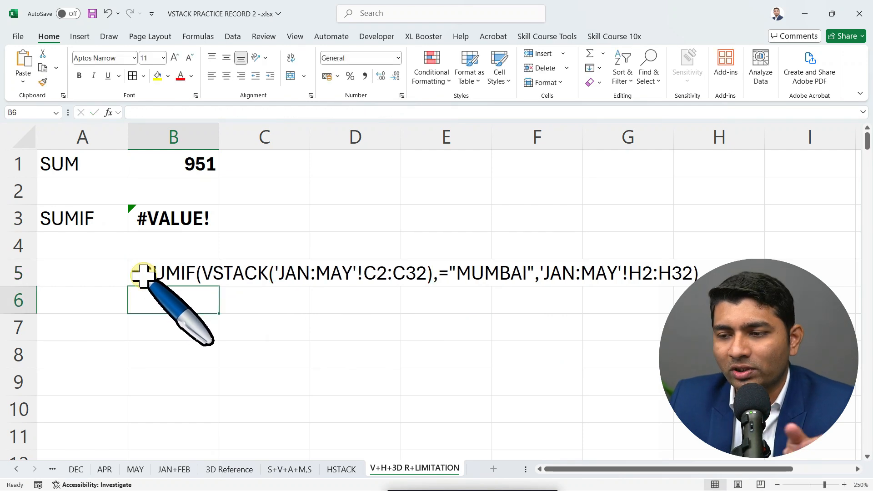
pyautogui.press('Down')
pyautogui.scroll(-1, 275, 269)
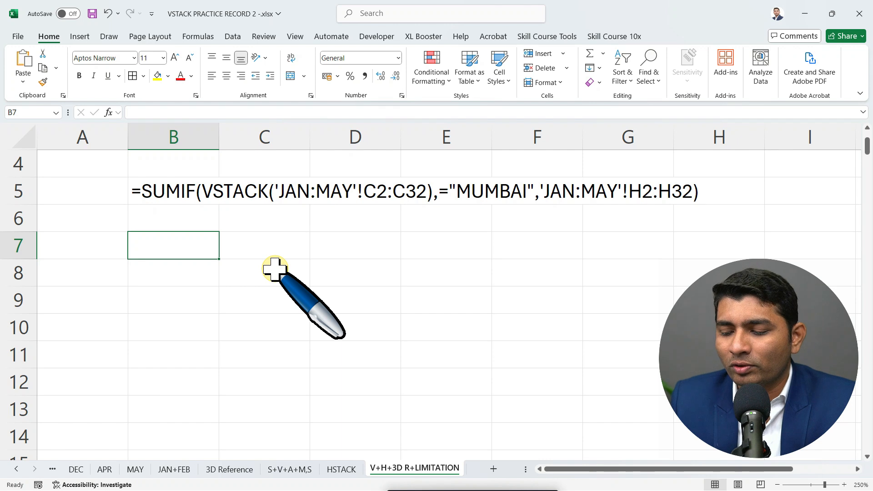
pyautogui.write('=SUM')
pyautogui.press('Down')
pyautogui.press('Down')
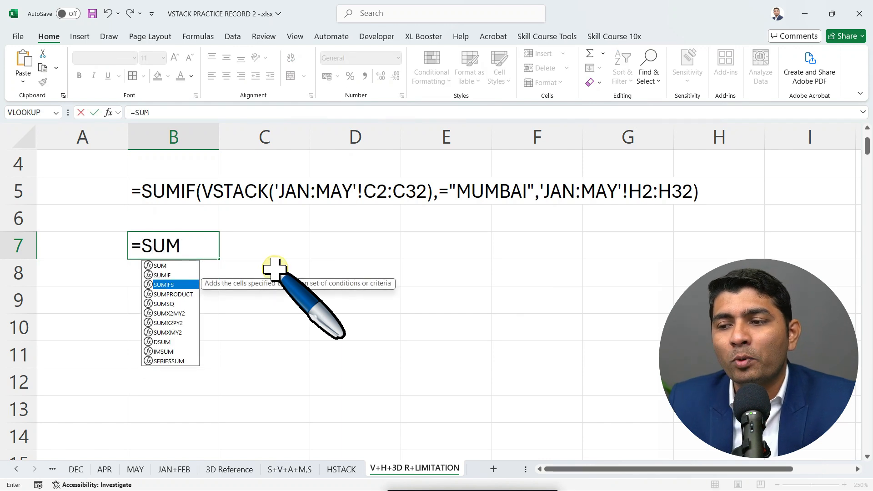
pyautogui.press('Down')
pyautogui.press('Tab')
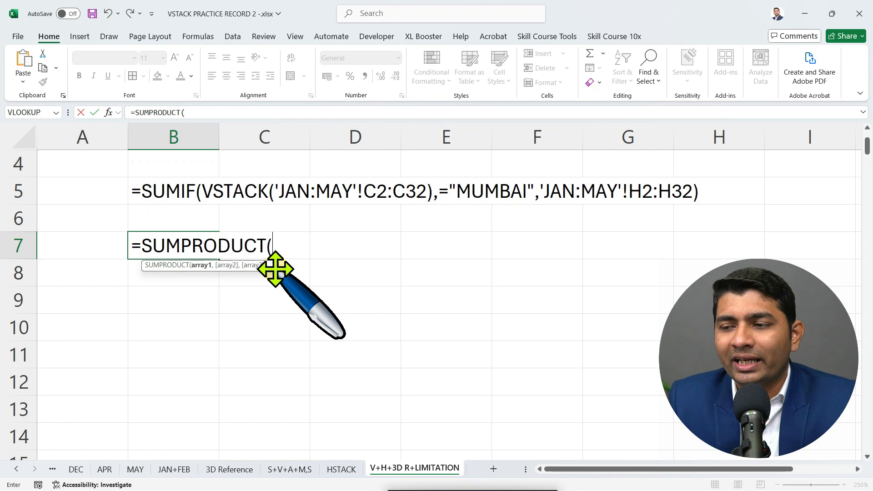
pyautogui.press('Escape')
# Step: Stack the City column C2:C32 of the sheets JAN through MAY in B7 with a VSTACK formula using a 3D reference
pyautogui.write('=VS')
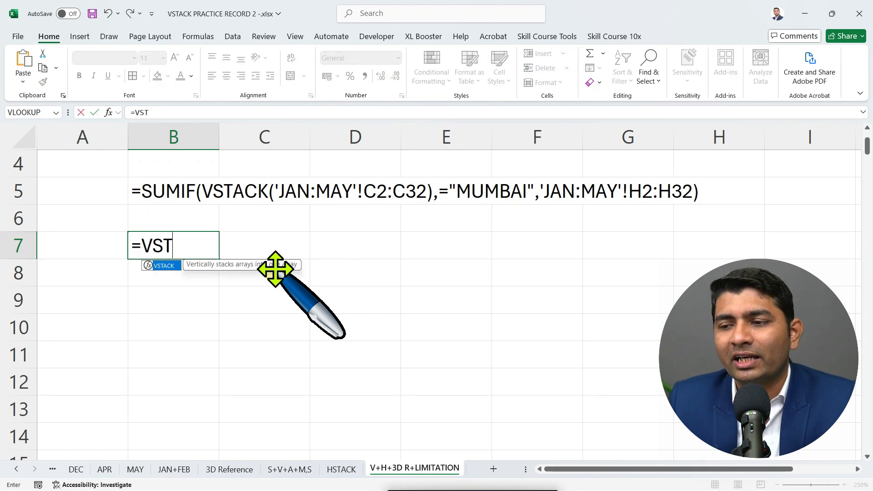
pyautogui.write('T')
pyautogui.press('Tab')
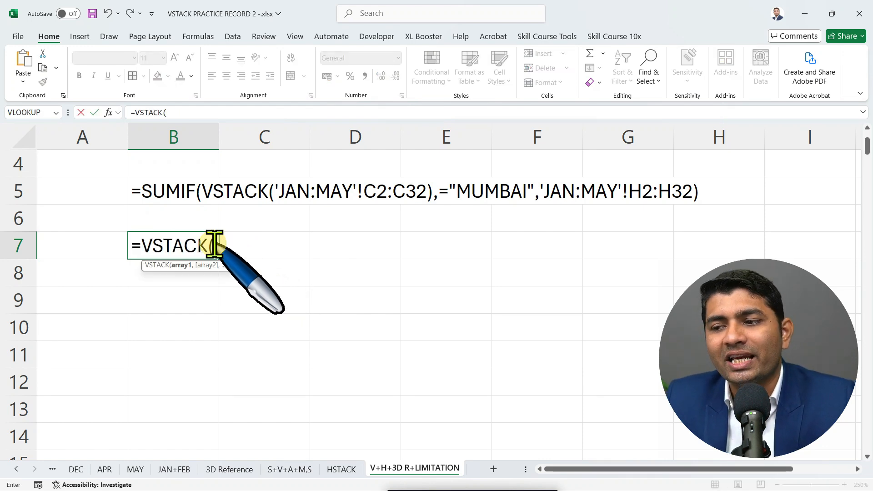
pyautogui.click(52, 469)
pyautogui.click(52, 469)
pyautogui.click(55, 469)
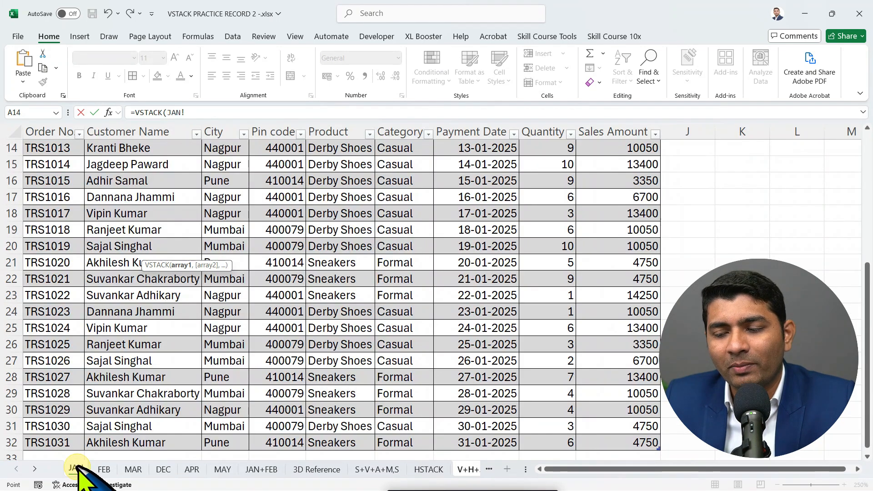
pyautogui.keyDown('shift'); pyautogui.click(223, 470); pyautogui.keyUp('shift')
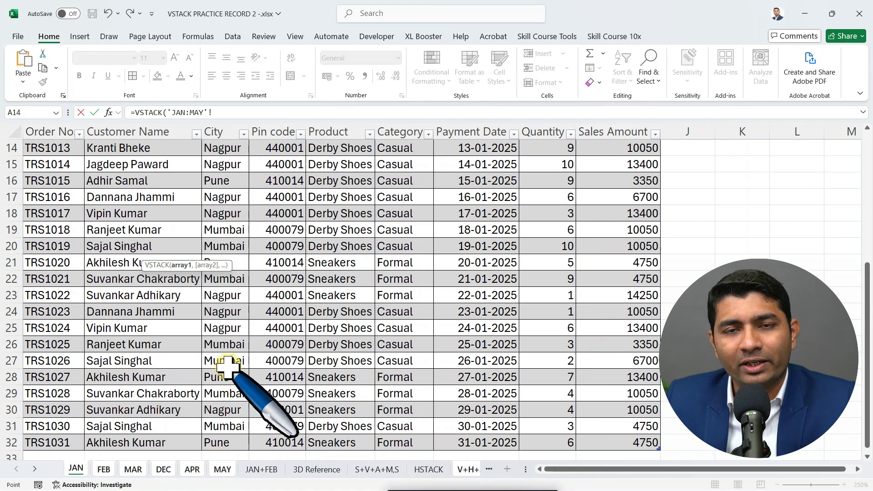
pyautogui.scroll(4, 226, 364)
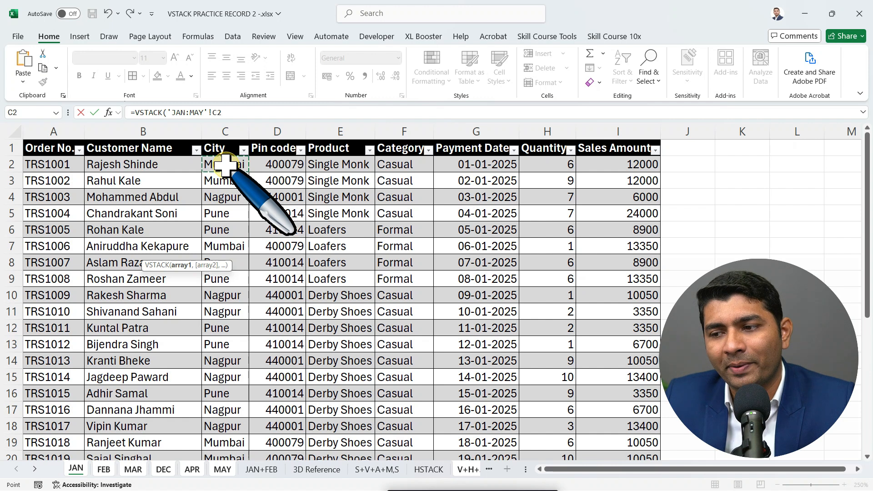
pyautogui.hotkey('ctrl', 'shift', 'Down')
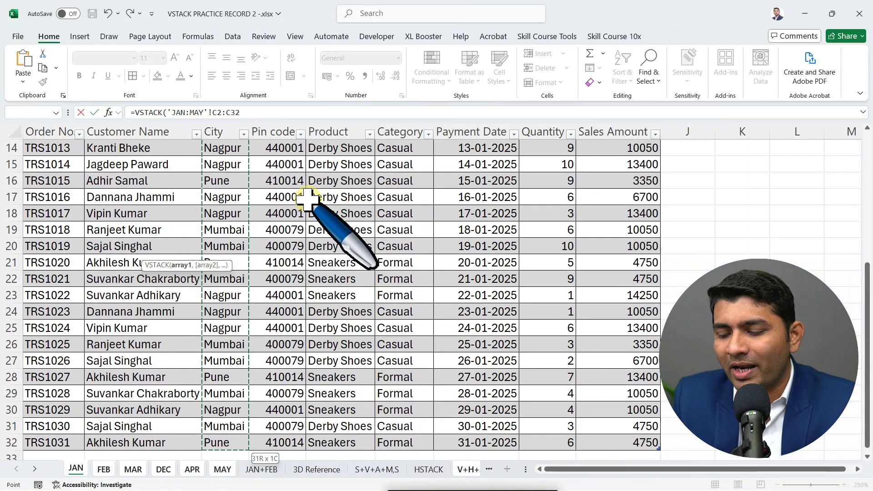
pyautogui.write(')')
pyautogui.press('Return')
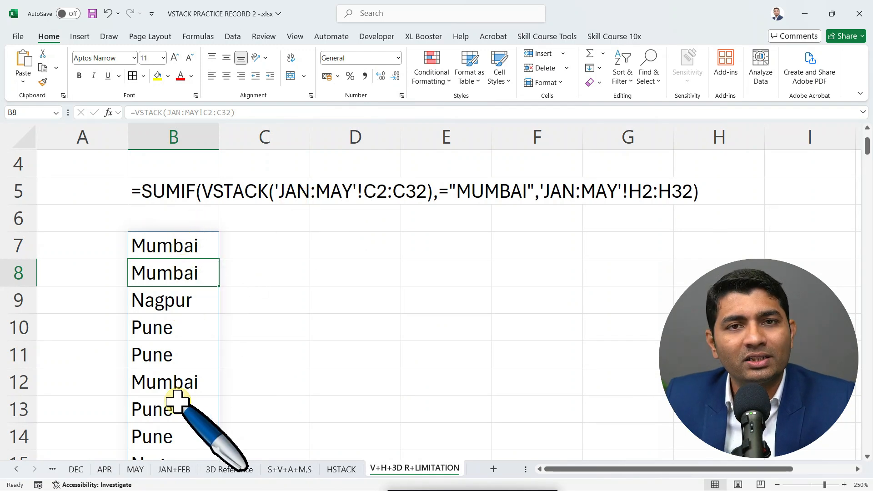
# Step: Wrap the VSTACK formula in B7 in a SUMPRODUCT function
pyautogui.click(188, 249)
pyautogui.doubleClick(189, 250)
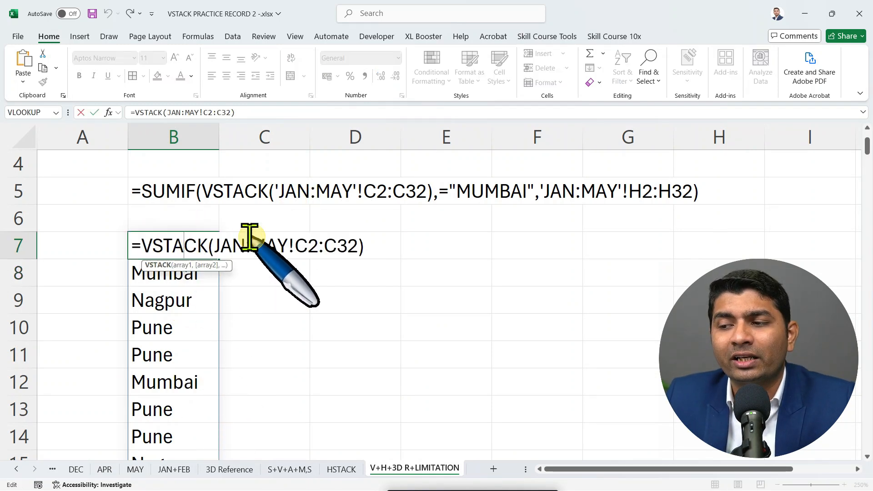
pyautogui.click(146, 251)
pyautogui.write('SUM')
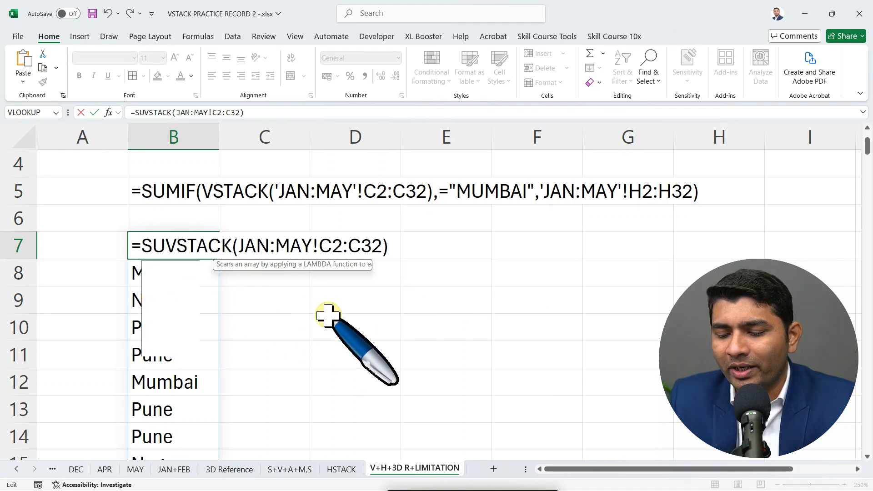
pyautogui.press('Down')
pyautogui.press('Down')
pyautogui.press('Down')
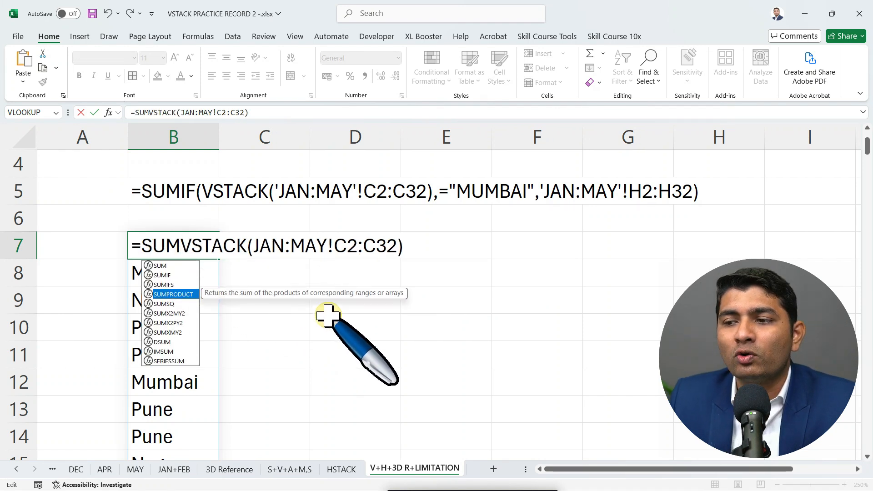
pyautogui.press('Tab')
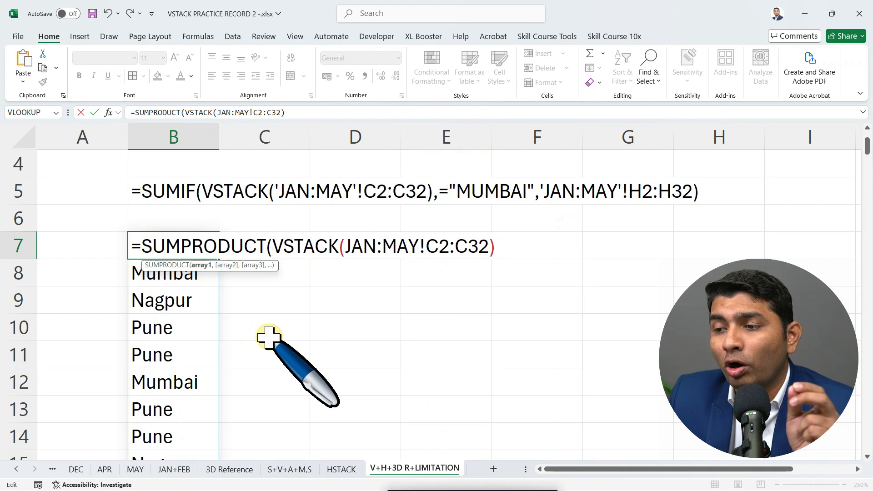
# Step: Turn the VSTACK array in the B7 formula into the double-negated, parenthesised condition --(VSTACK(JAN:MAY!C2:C32)="MUMBAI")
pyautogui.write('-')
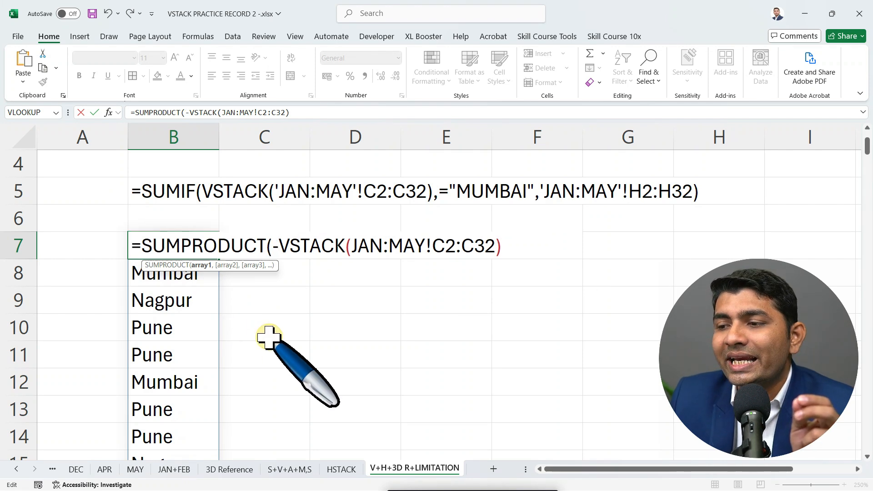
pyautogui.write('-')
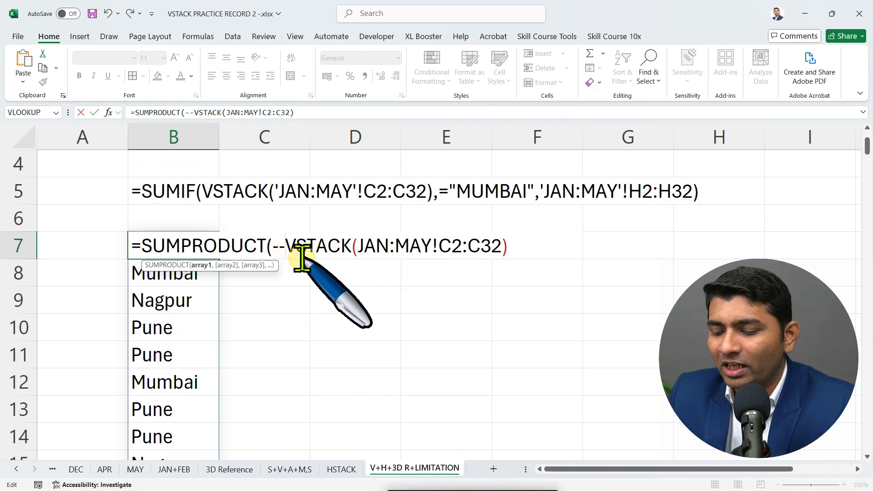
pyautogui.write('(')
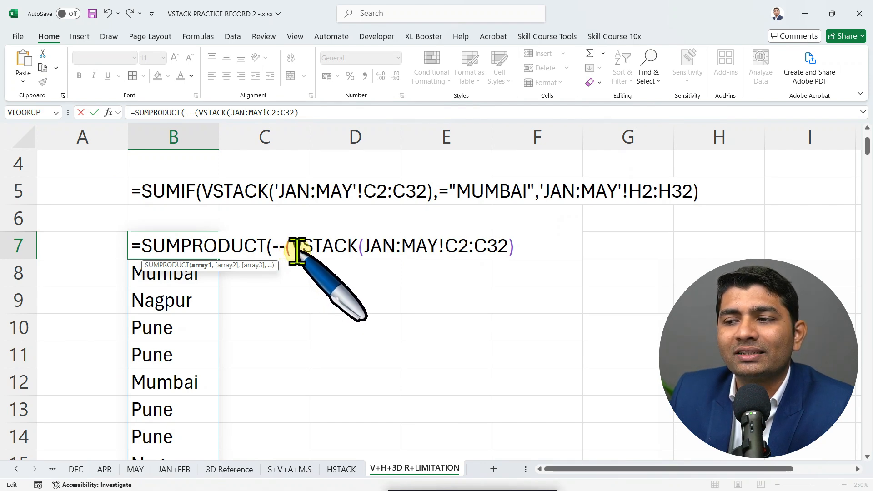
pyautogui.click(522, 251)
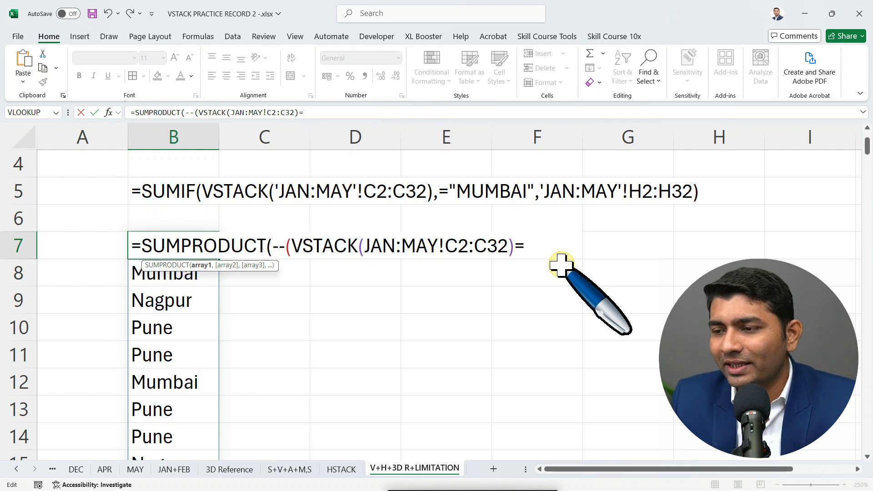
pyautogui.write('="MUMBAI')
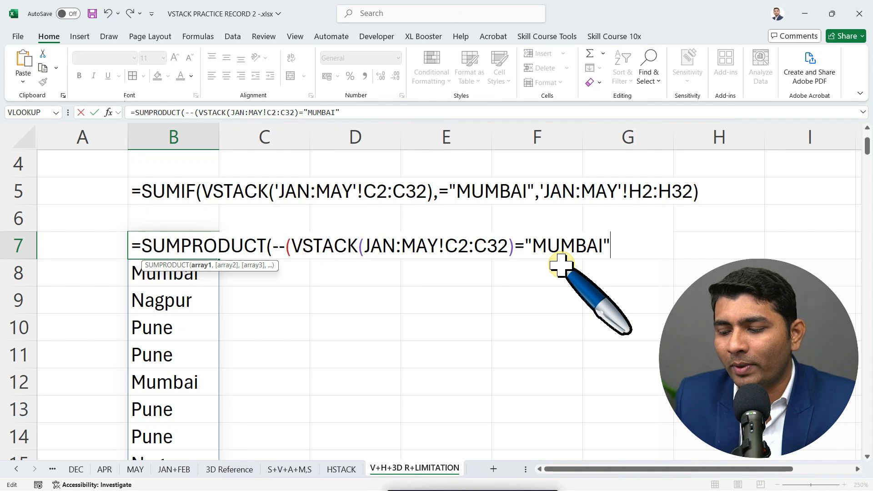
pyautogui.write('")')
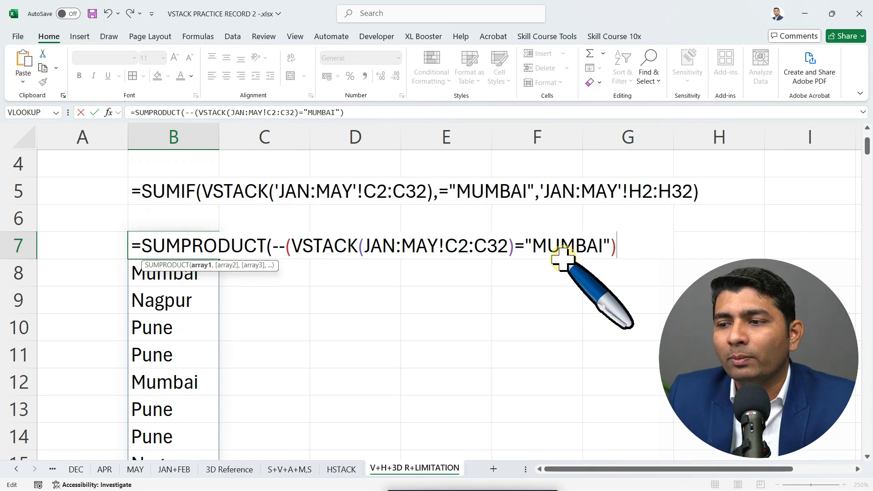
pyautogui.moveTo(288, 245); pyautogui.dragTo(647, 246)
pyautogui.click(648, 246)
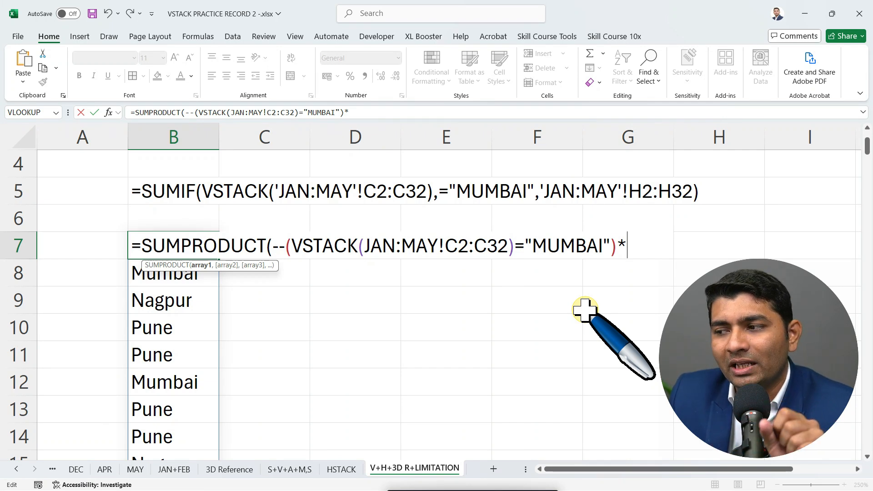
# Step: Multiply the B7 condition by a VSTACK of Quantity H2:H32 across sheets JAN through MAY, and accept the proposed formula correction
pyautogui.write('VSTACK(')
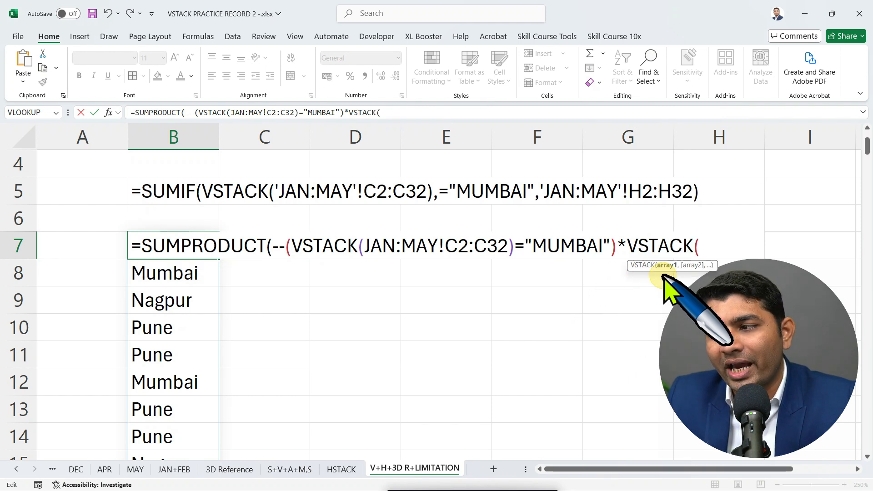
pyautogui.click(53, 469)
pyautogui.click(53, 469)
pyautogui.click(63, 469)
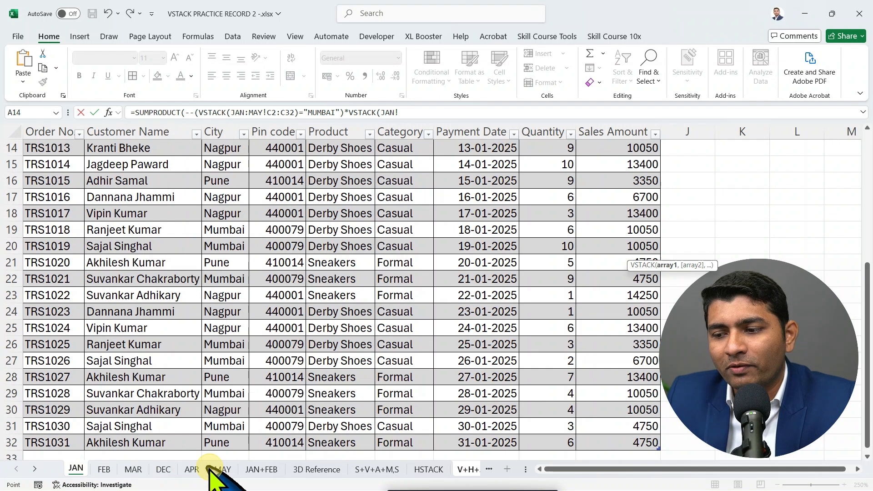
pyautogui.keyDown('shift'); pyautogui.click(223, 470); pyautogui.keyUp('shift')
pyautogui.scroll(5, 501, 332)
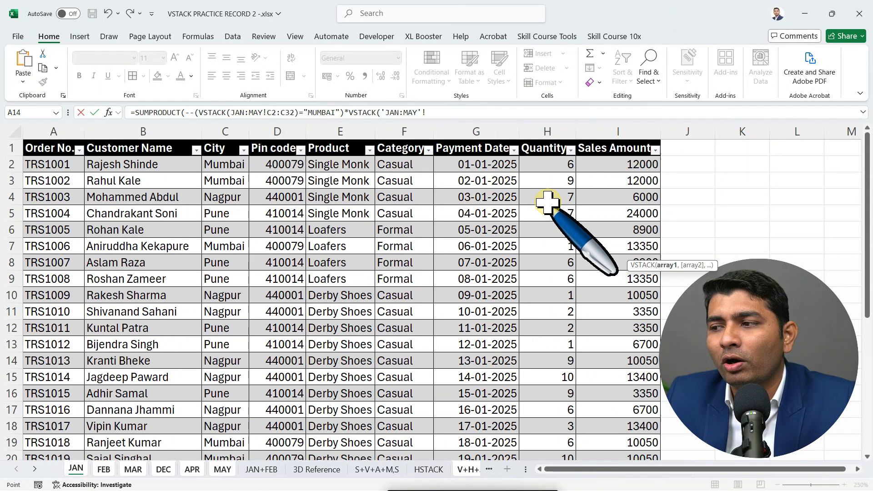
pyautogui.click(549, 167)
pyautogui.hotkey('ctrl', 'shift', 'Down')
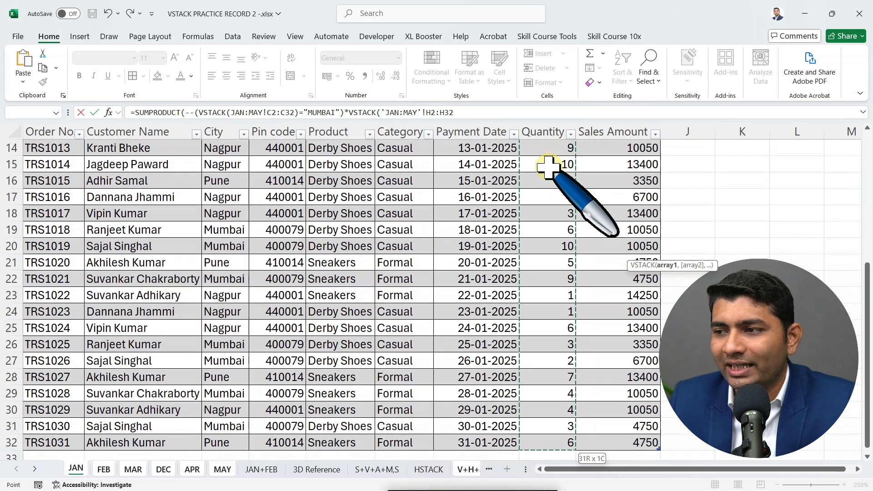
pyautogui.write(')')
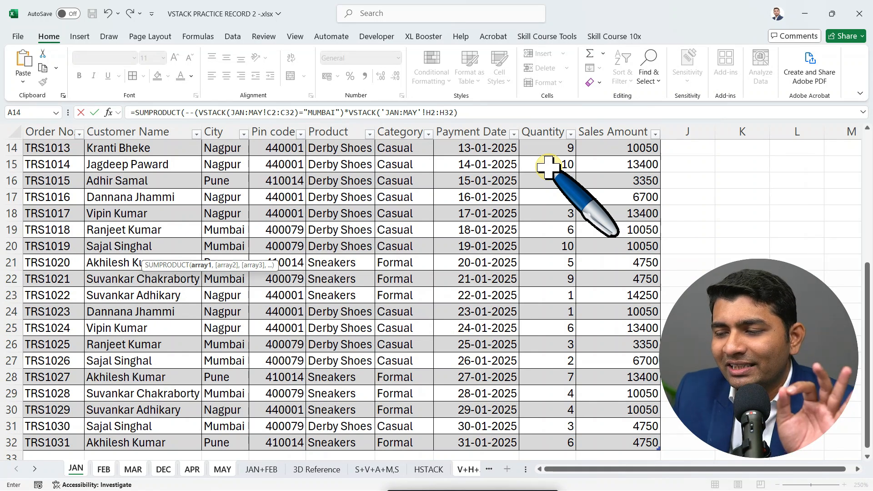
pyautogui.press('Return')
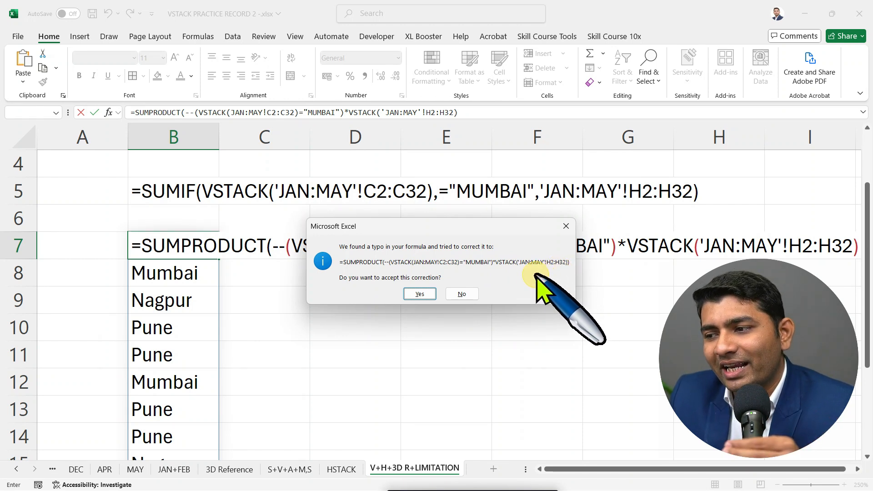
pyautogui.click(420, 294)
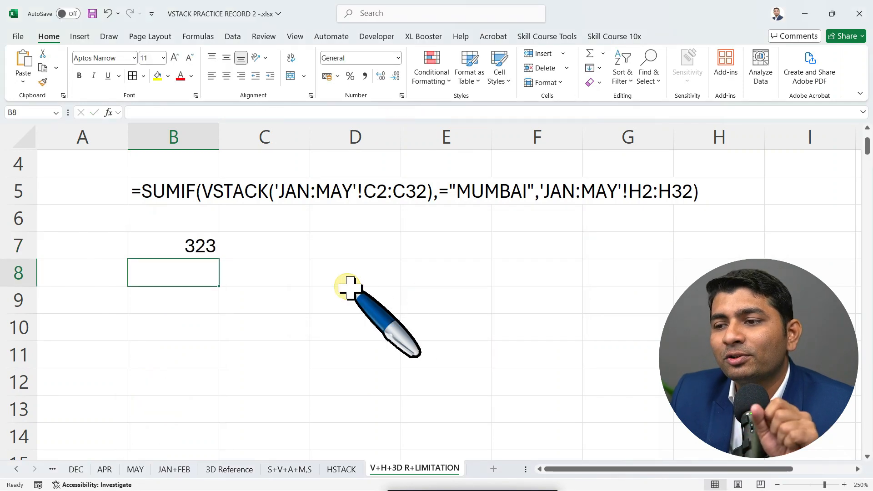
# Step: Make the SUMPRODUCT result in B7 bold and check its formula
pyautogui.click(186, 245)
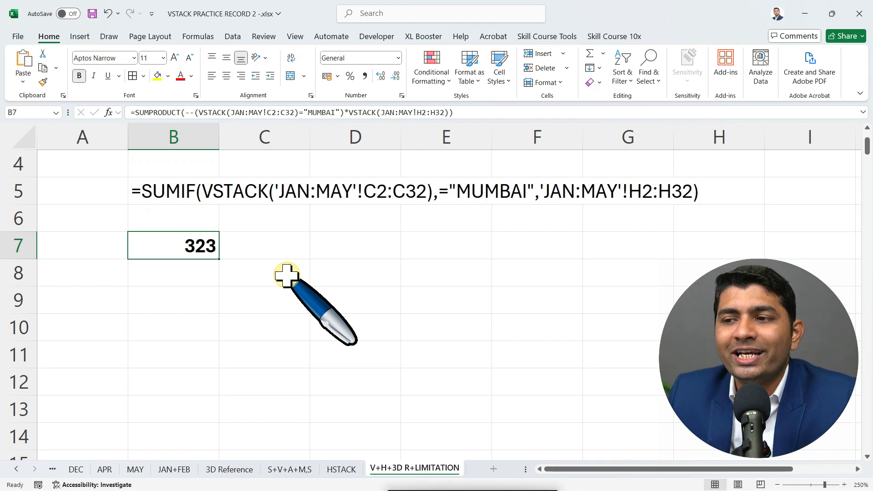
pyautogui.doubleClick(190, 246)
pyautogui.press('Escape')
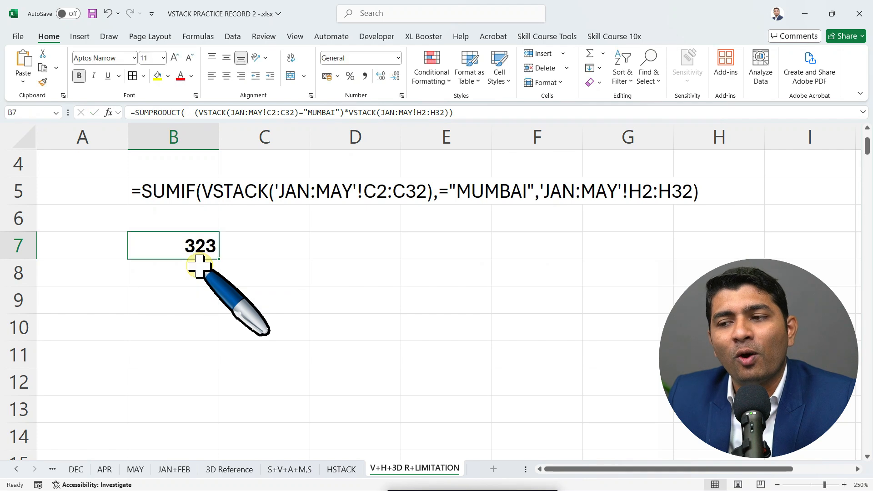
# Step: Review the SUMIF formula in B3 and the text version with VSTACK in B5
pyautogui.scroll(1, 198, 223)
pyautogui.click(196, 220)
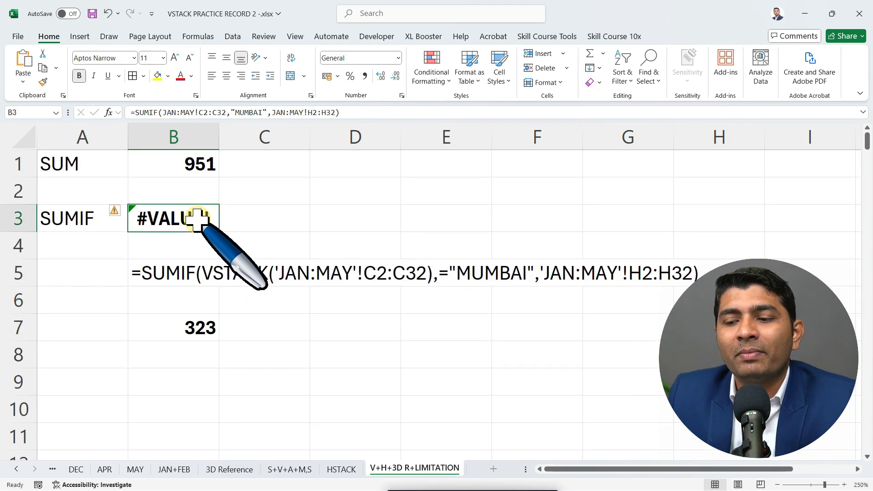
pyautogui.doubleClick(197, 221)
pyautogui.press('Escape')
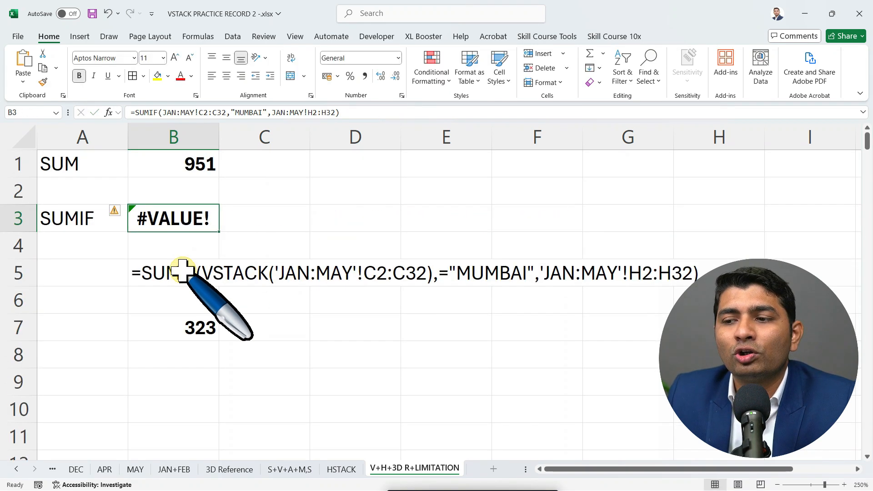
pyautogui.click(195, 277)
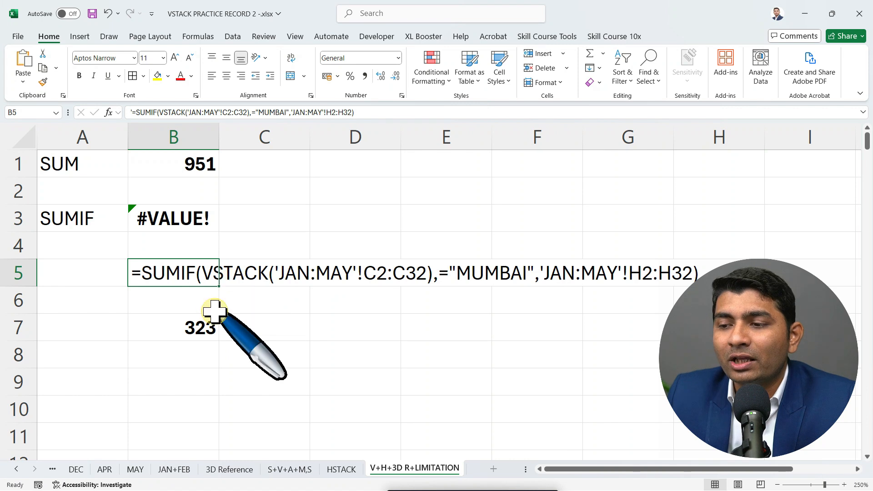
# Step: Copy the full SUMPRODUCT formula text from B7 into B9
pyautogui.doubleClick(203, 326)
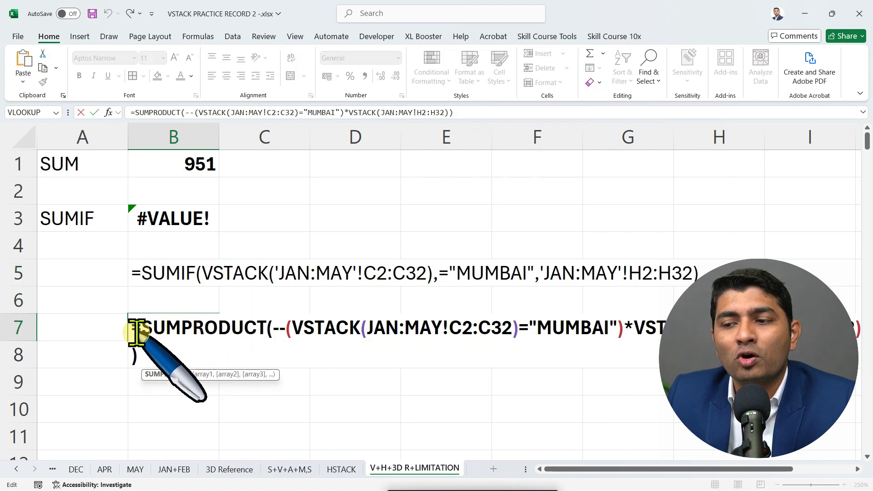
pyautogui.moveTo(136, 331); pyautogui.dragTo(149, 357)
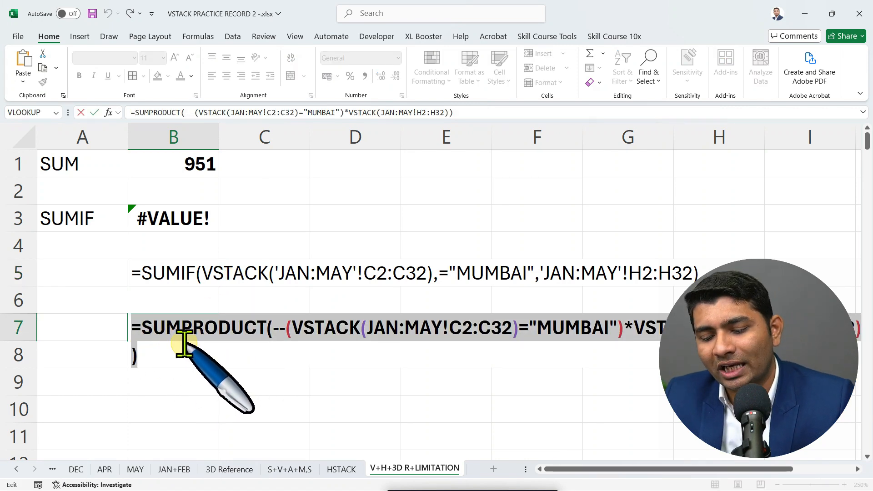
pyautogui.press('Return')
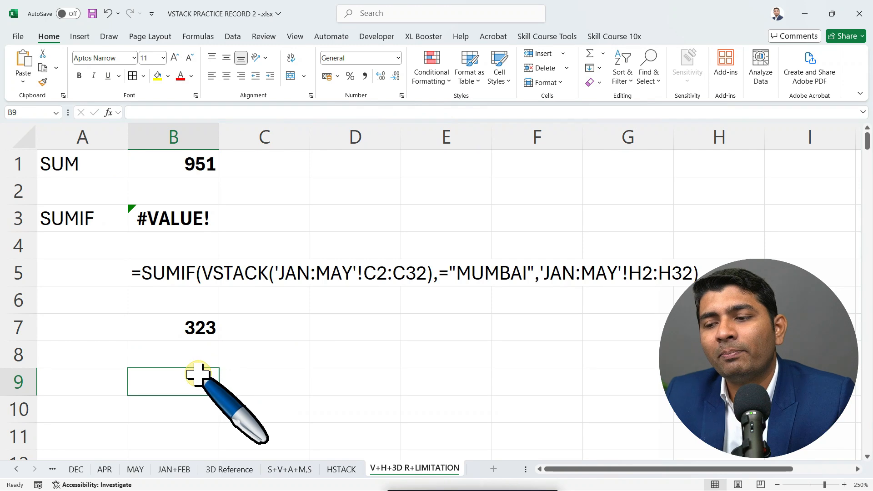
pyautogui.hotkey('ctrl', 'v')
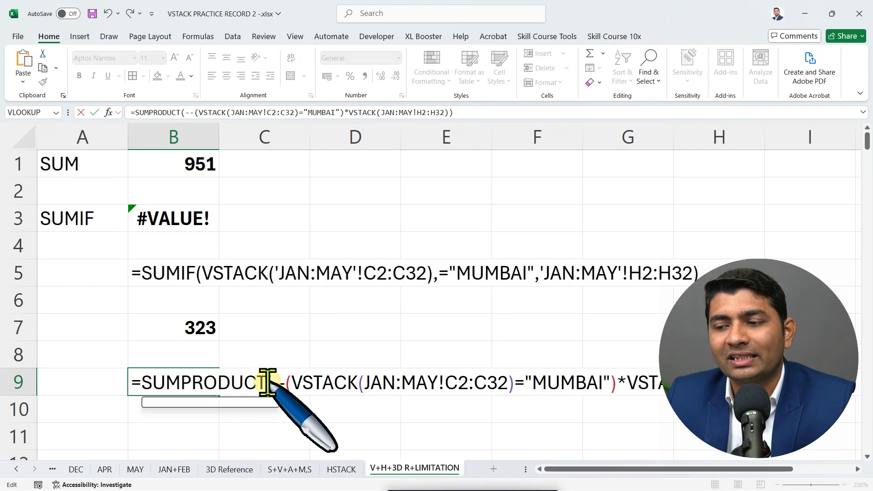
# Step: Replace SUMPRODUCT with SUM in the B9 formula and make its result bold
pyautogui.click(293, 384)
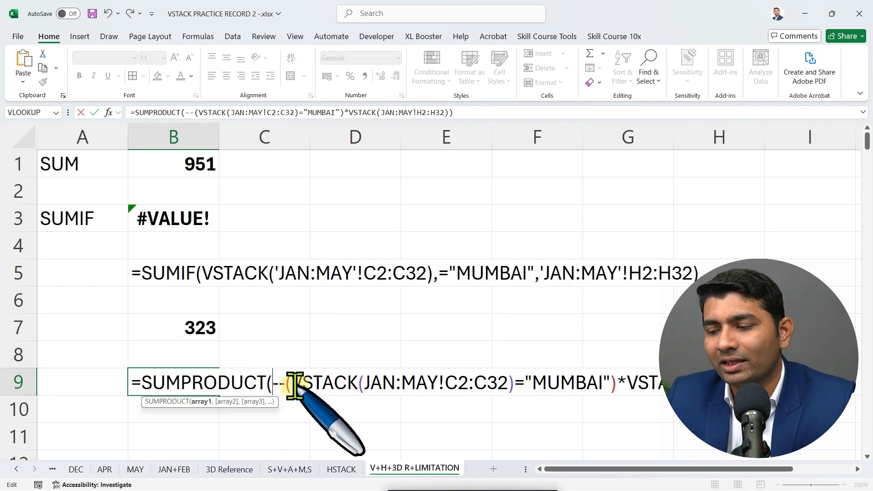
pyautogui.click(272, 384)
pyautogui.press('BackSpace')
pyautogui.press('BackSpace')
pyautogui.press('BackSpace')
pyautogui.press('BackSpace')
pyautogui.press('BackSpace')
pyautogui.press('BackSpace')
pyautogui.press('BackSpace')
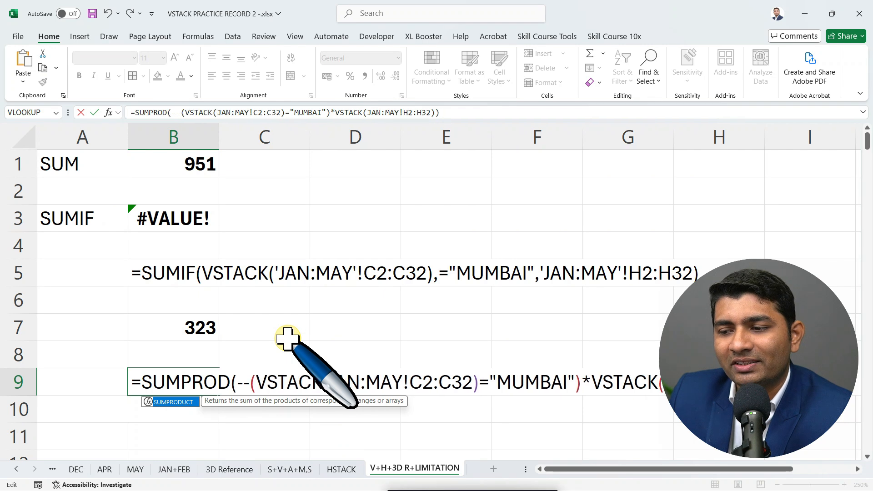
pyautogui.click(282, 381)
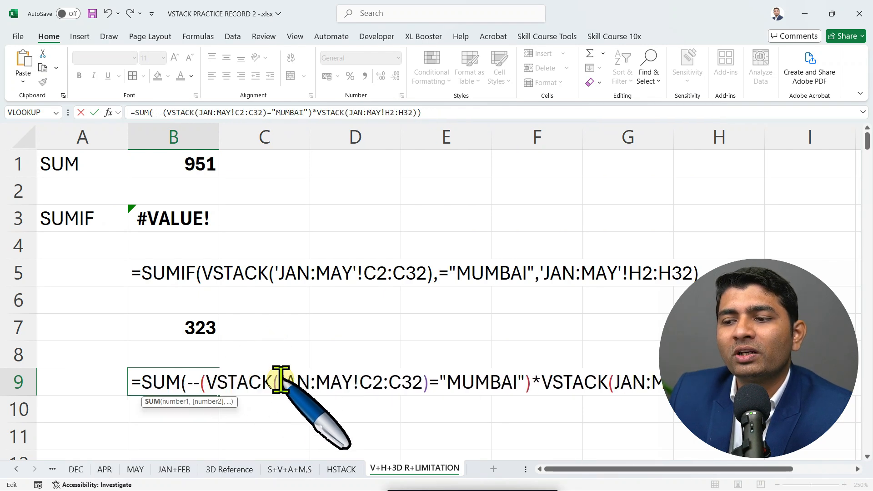
pyautogui.press('Return')
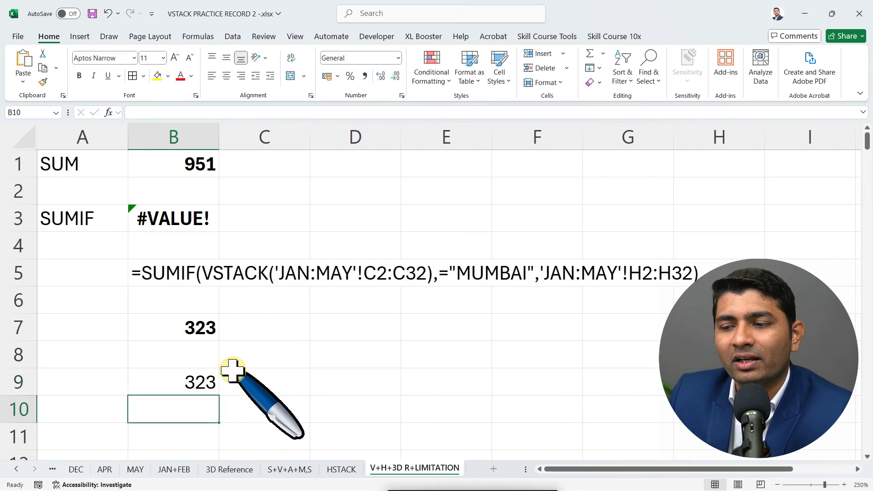
pyautogui.press('Up')
pyautogui.hotkey('ctrl', 'b')
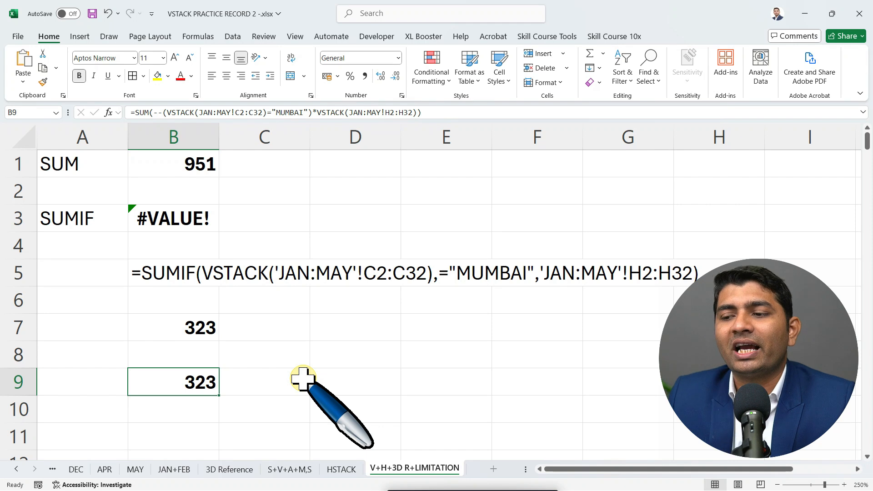
# Step: Label the B7 result SUMPRODUCT in A7 and the B9 result SUM in A9
pyautogui.press('Up')
pyautogui.press('Up')
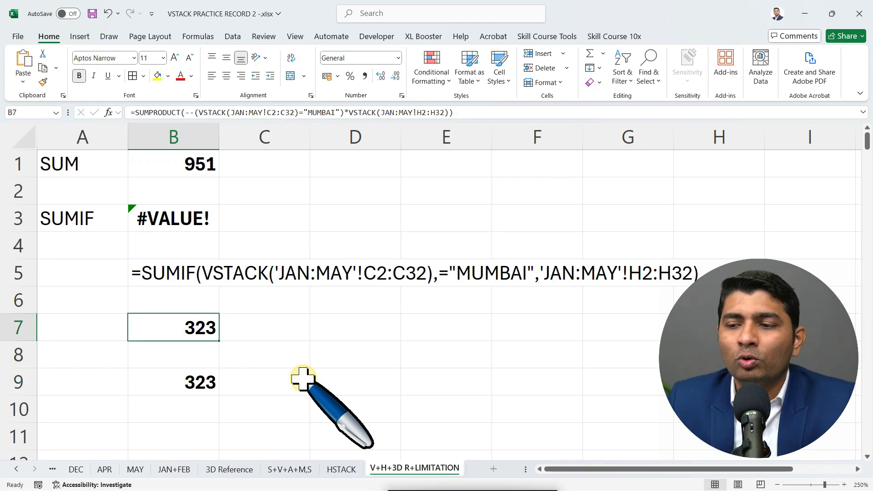
pyautogui.press('Left')
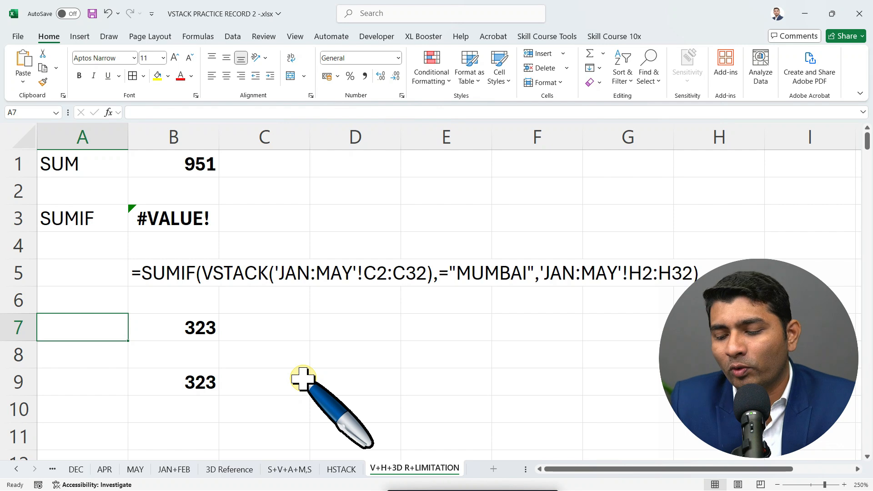
pyautogui.write('SUMPRO')
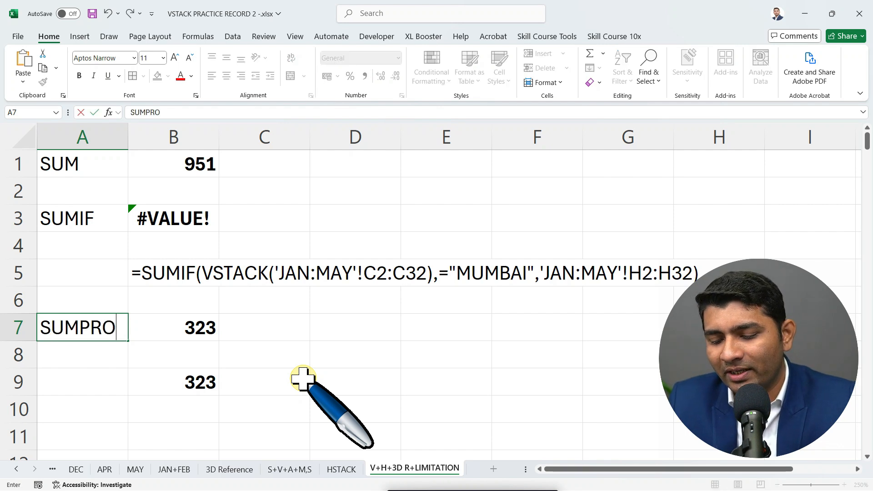
pyautogui.write('DUCT')
pyautogui.press('Return')
pyautogui.press('Return')
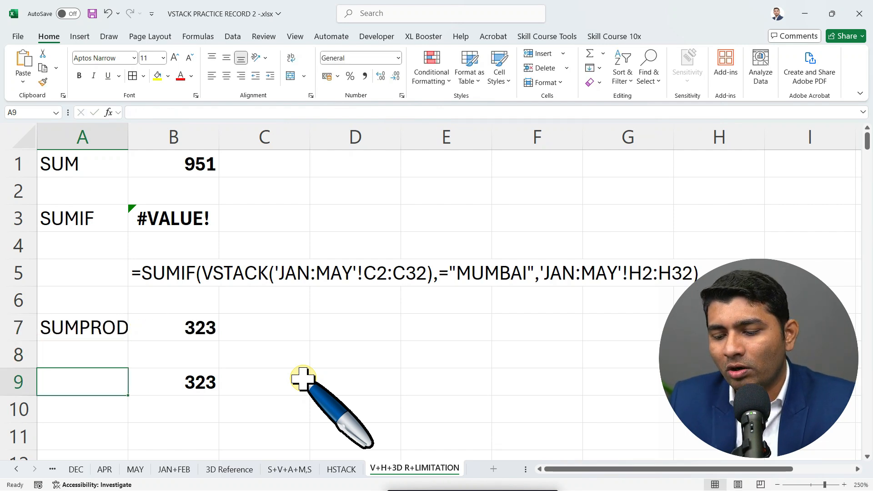
pyautogui.write('SUM')
pyautogui.press('Return')
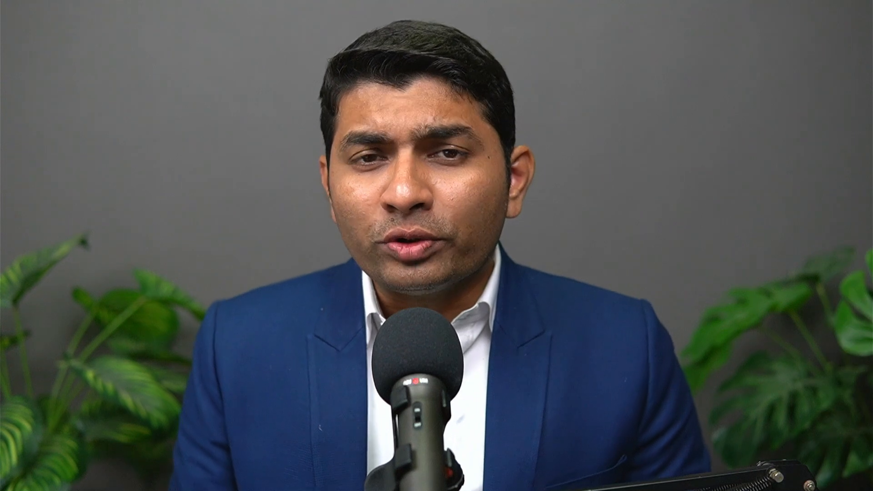